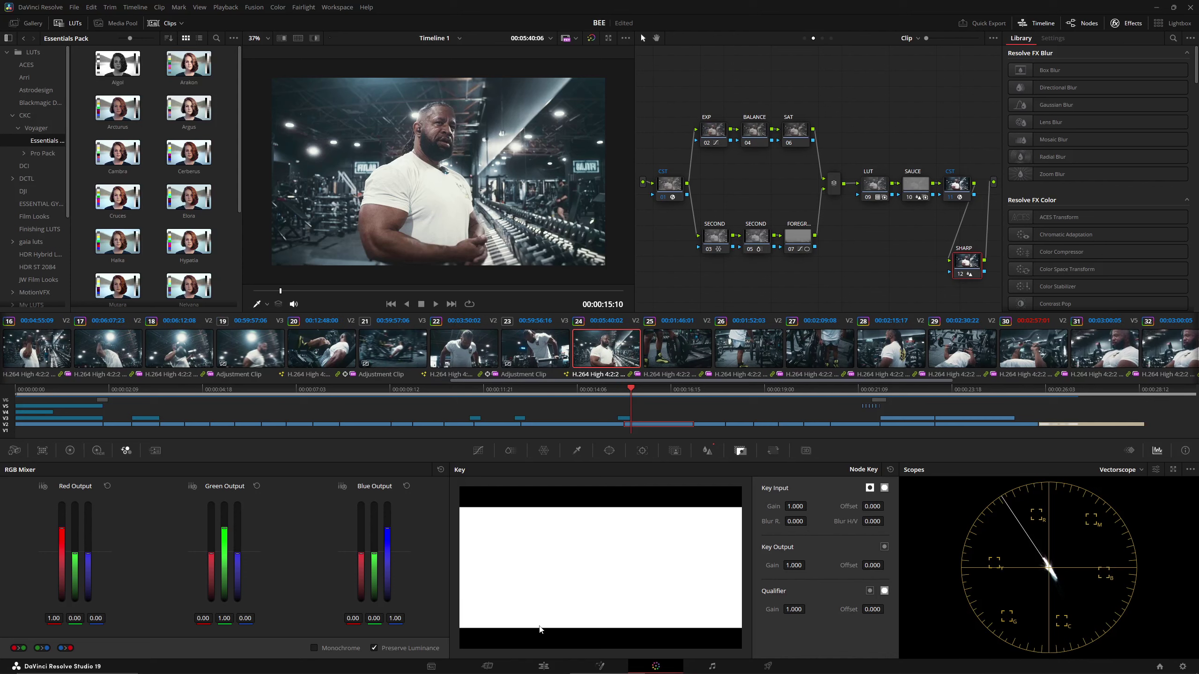
Step: Enable video track V6 in the edit timeline, save the project, and return to the Color page
click(552, 665)
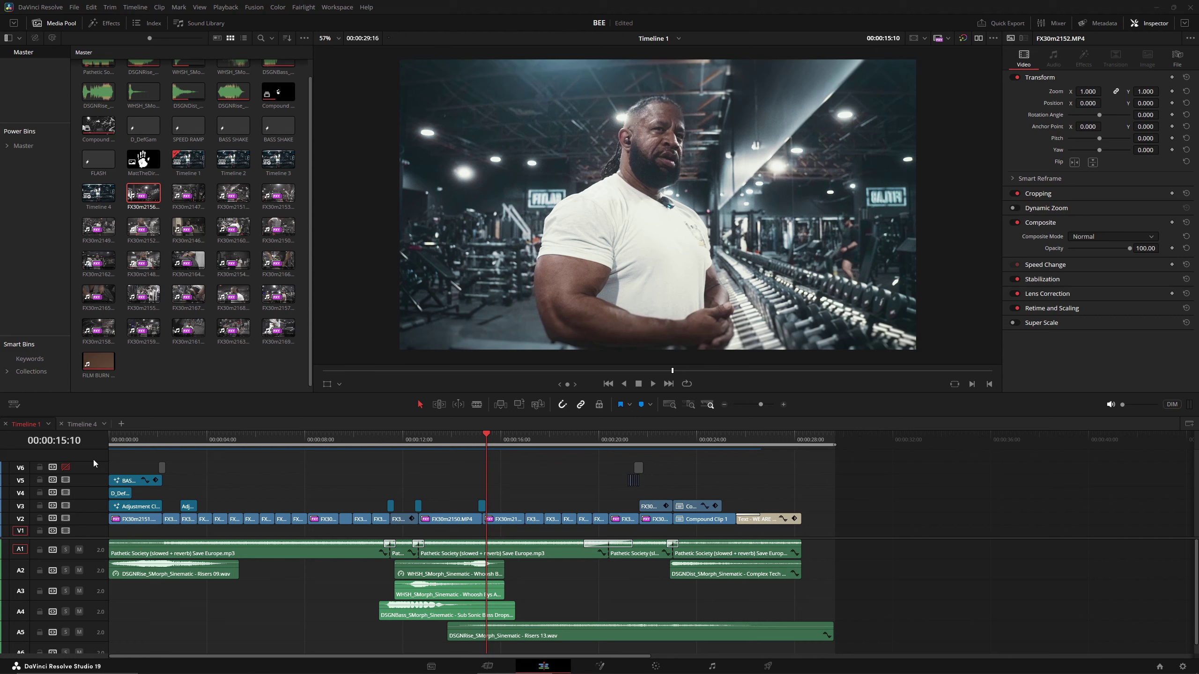
click(66, 467)
key(ctrl+s)
click(656, 666)
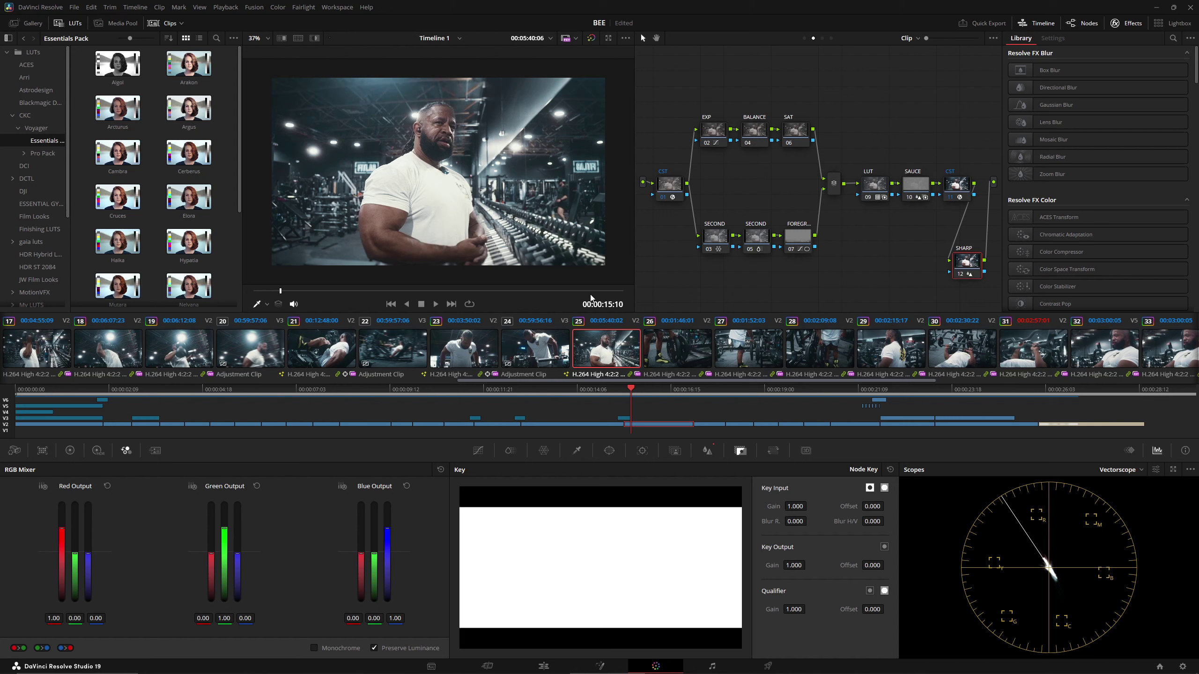
Step: View the first CST node's settings and, on the Media page, narrow the clip list's Type and Date Added columns
click(671, 185)
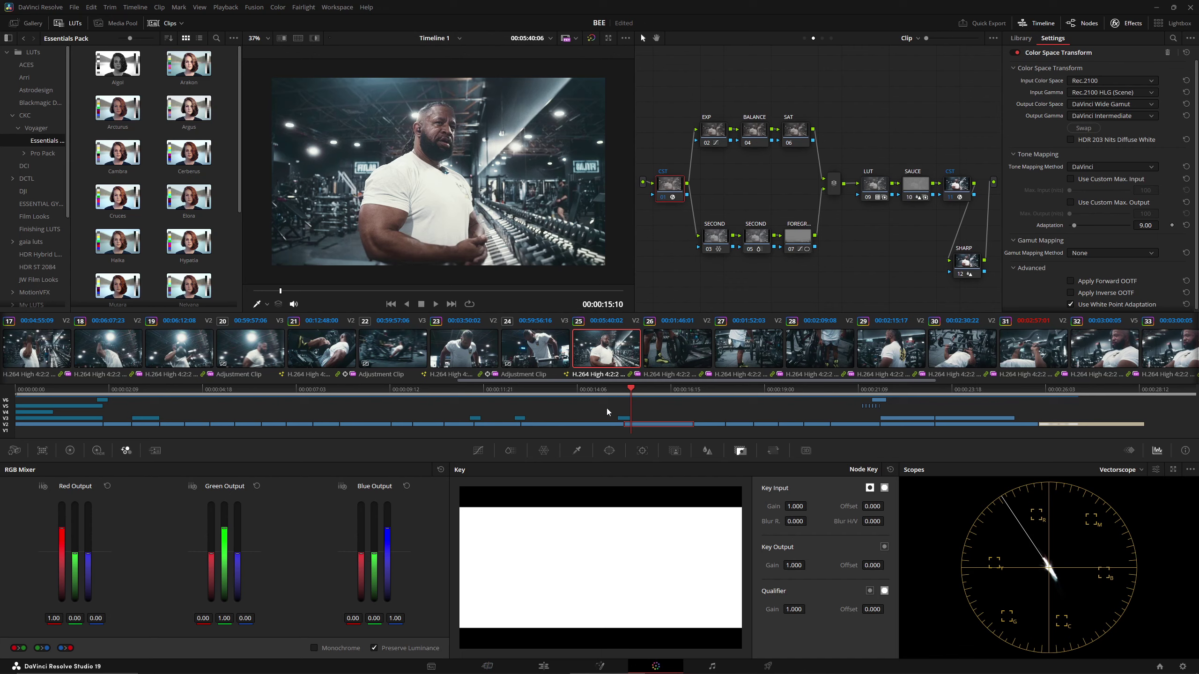
click(491, 666)
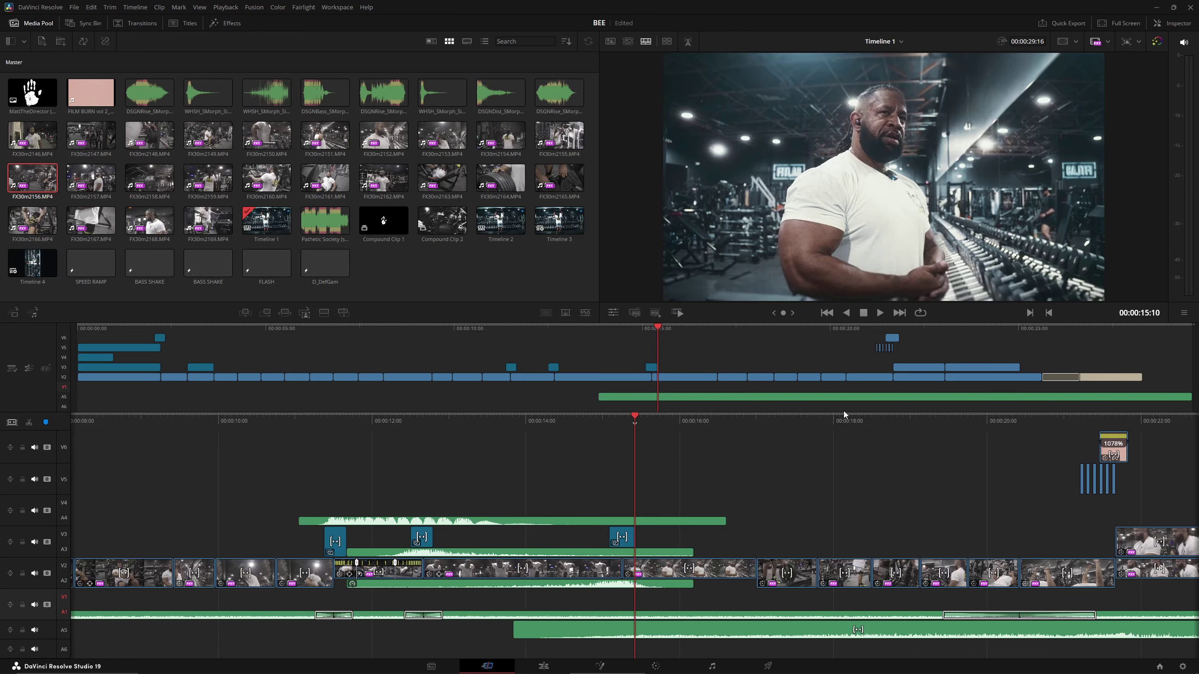
click(431, 666)
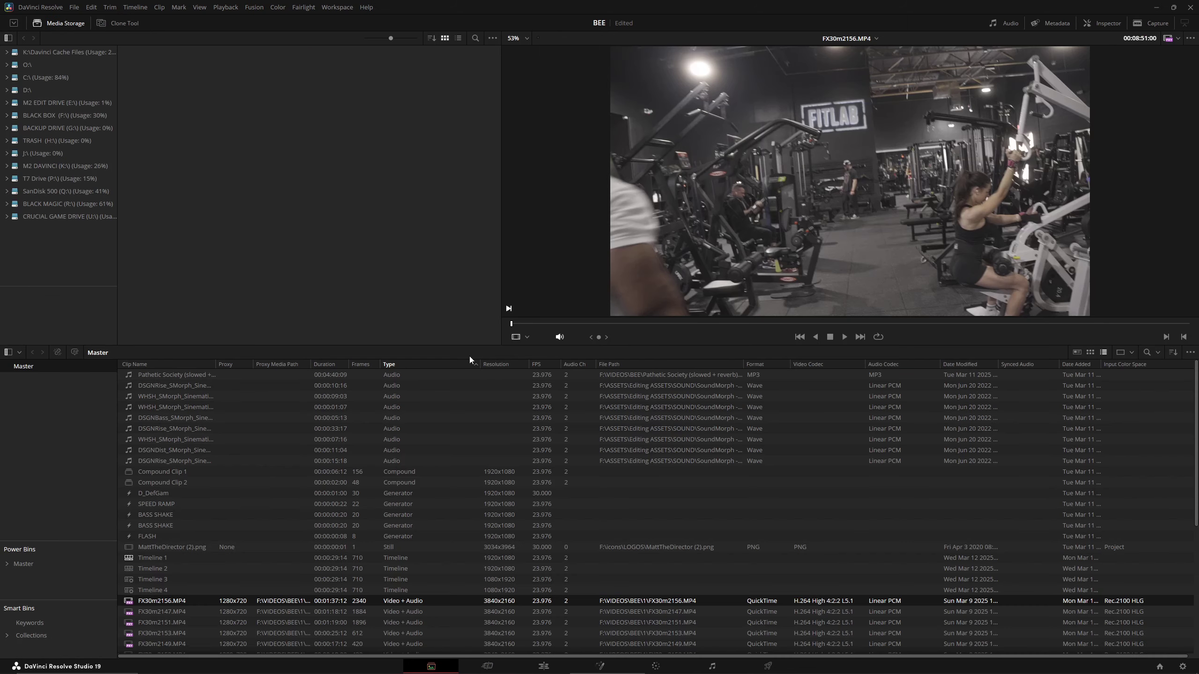
drag(481, 363, 414, 364)
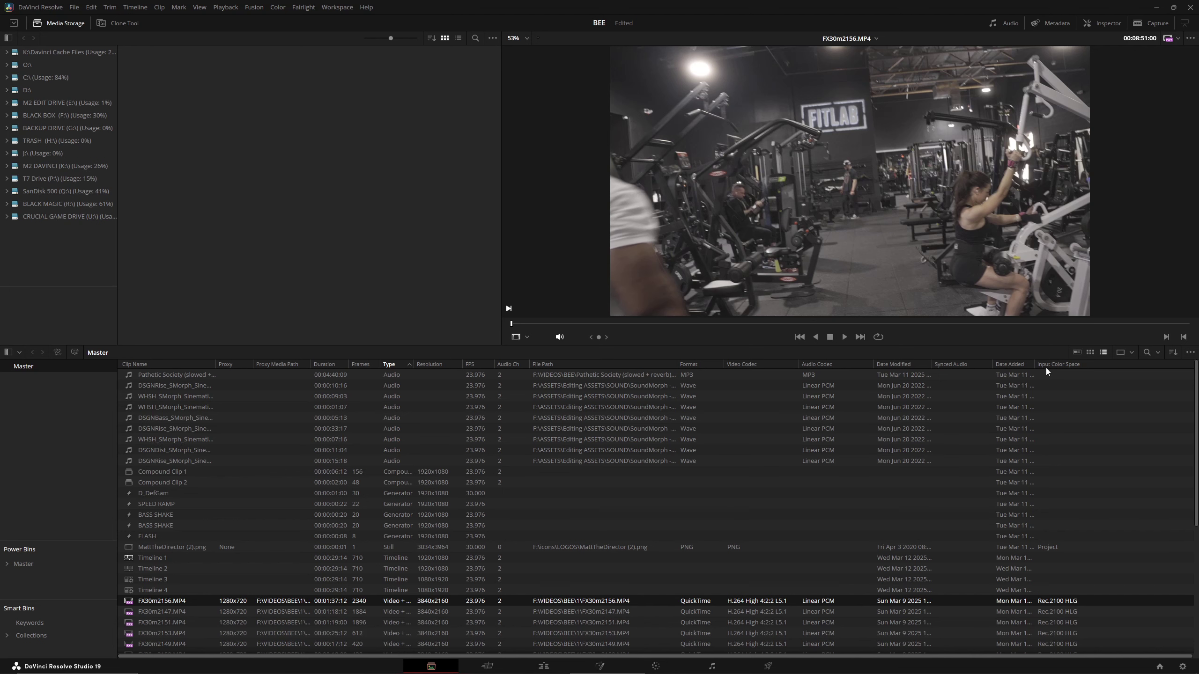
drag(1035, 364, 1015, 366)
Step: Sort the clip list by Input Color Space, check the footage clips' color space, and widen the Date Added column
right_click(1076, 368)
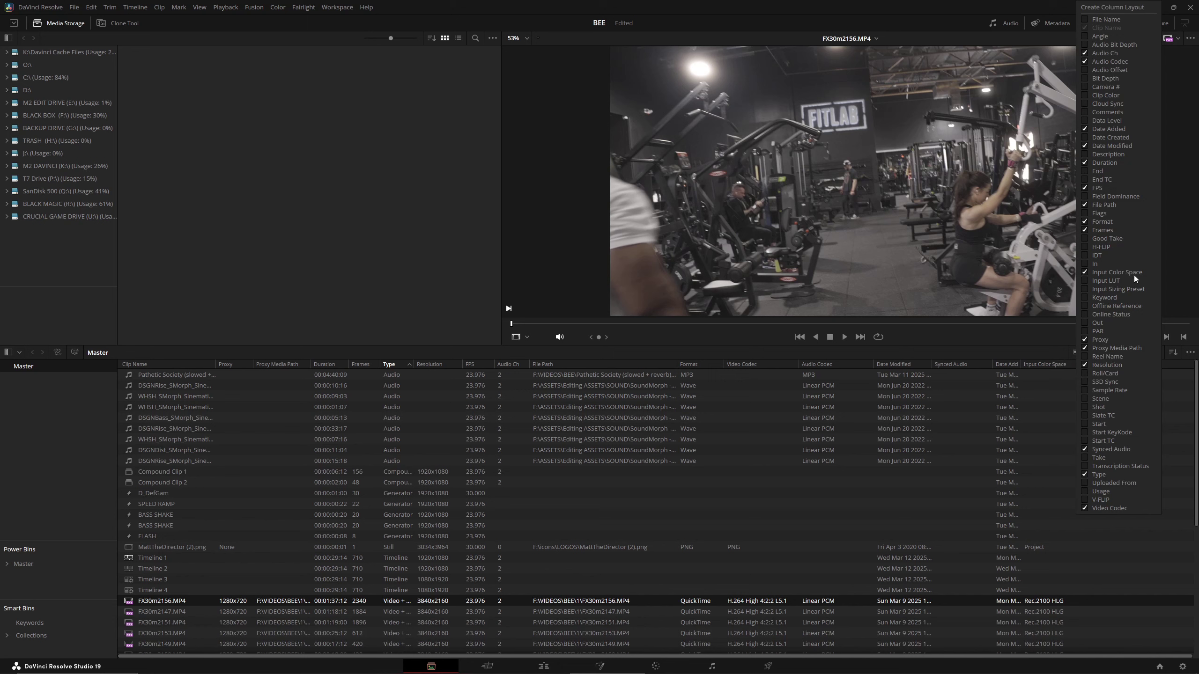
click(1085, 361)
click(1068, 365)
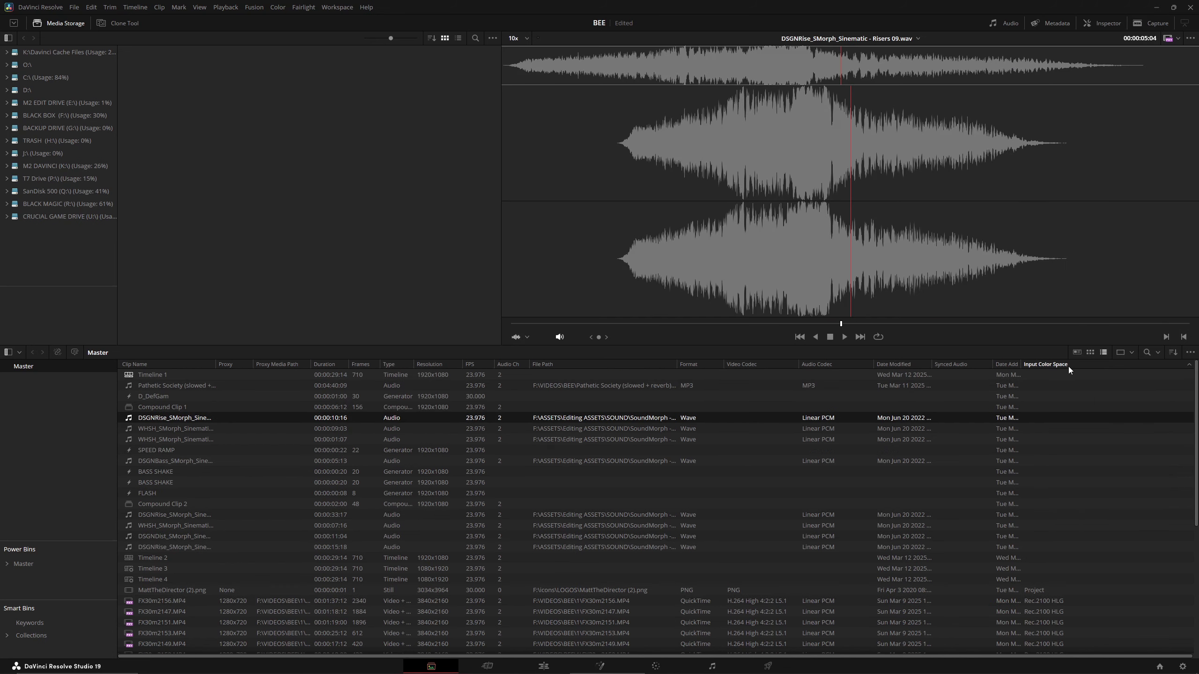
scroll(996, 562, down, 5)
click(1055, 466)
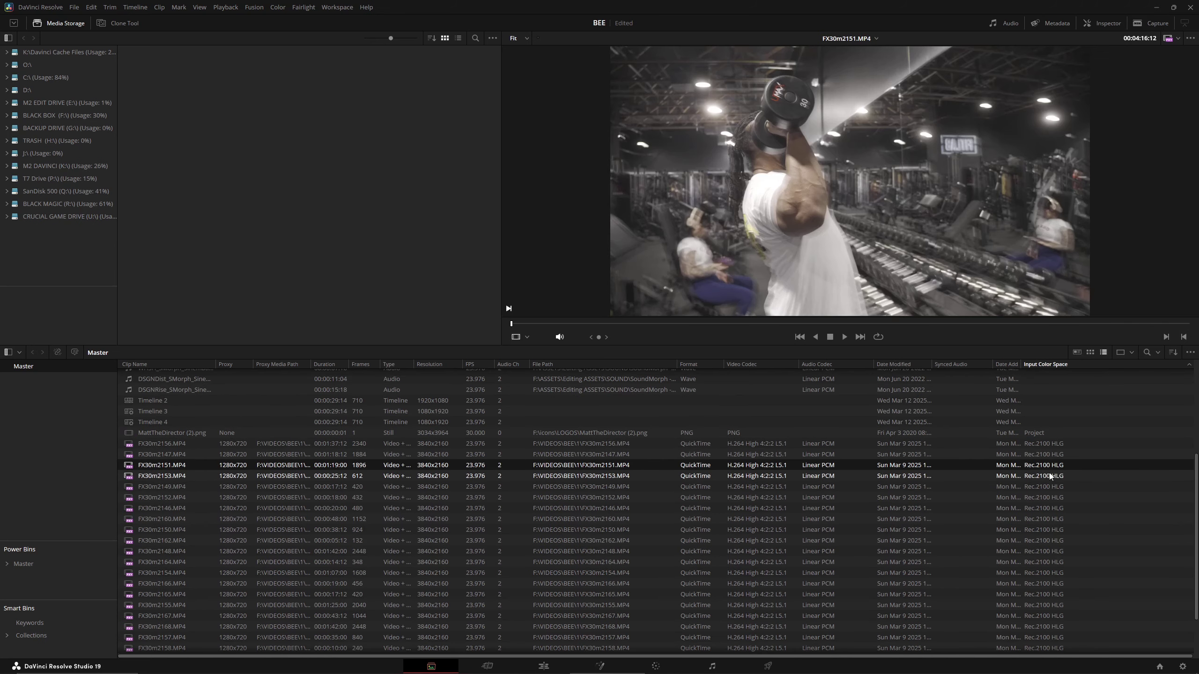
click(1045, 498)
scroll(1060, 454, down, 2)
click(1060, 482)
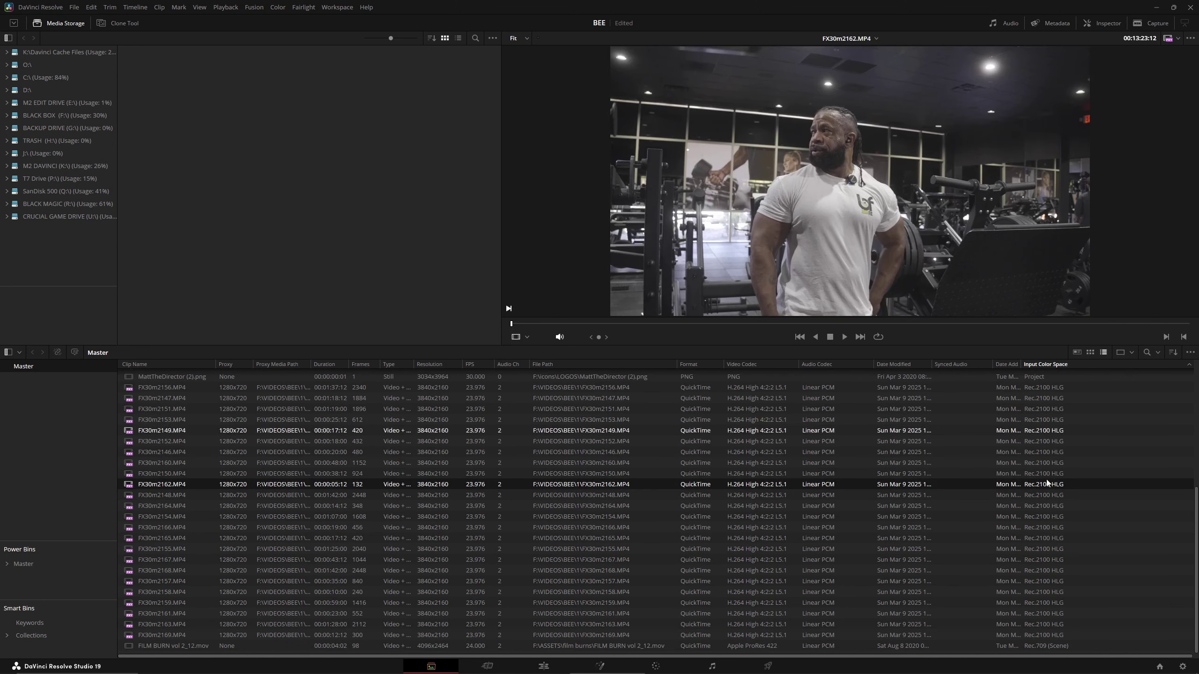
drag(1022, 364, 1054, 365)
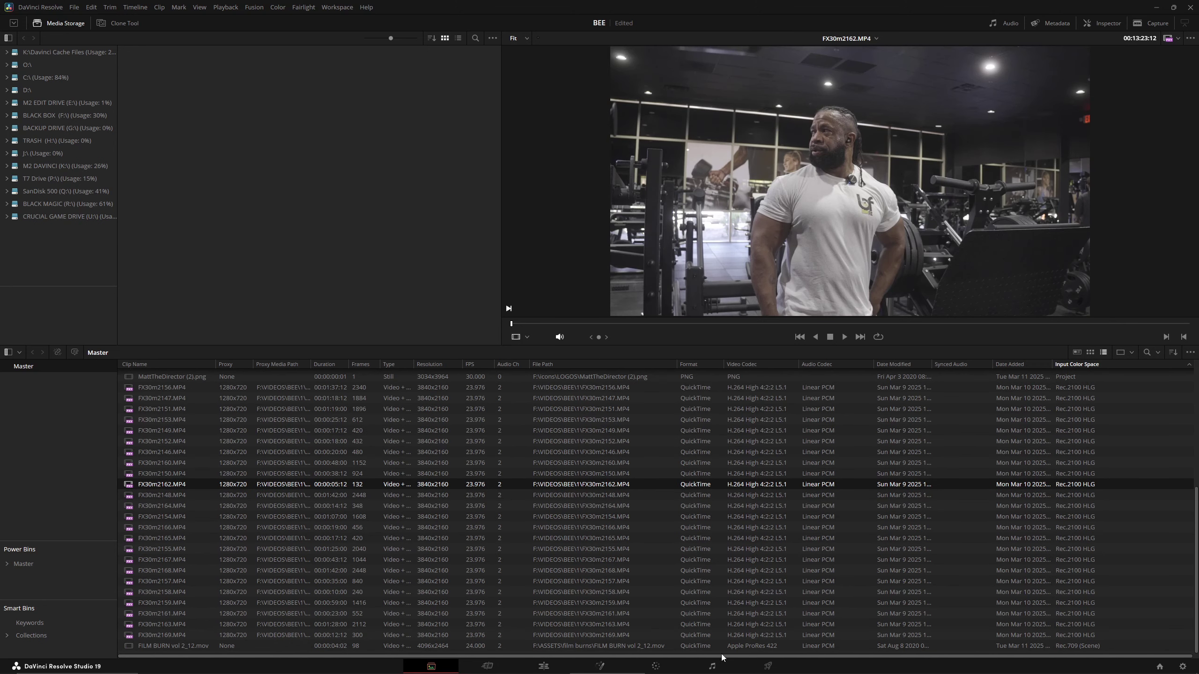
Step: Return to the Color page and view the Color Space Transform settings of the last CST node
click(674, 667)
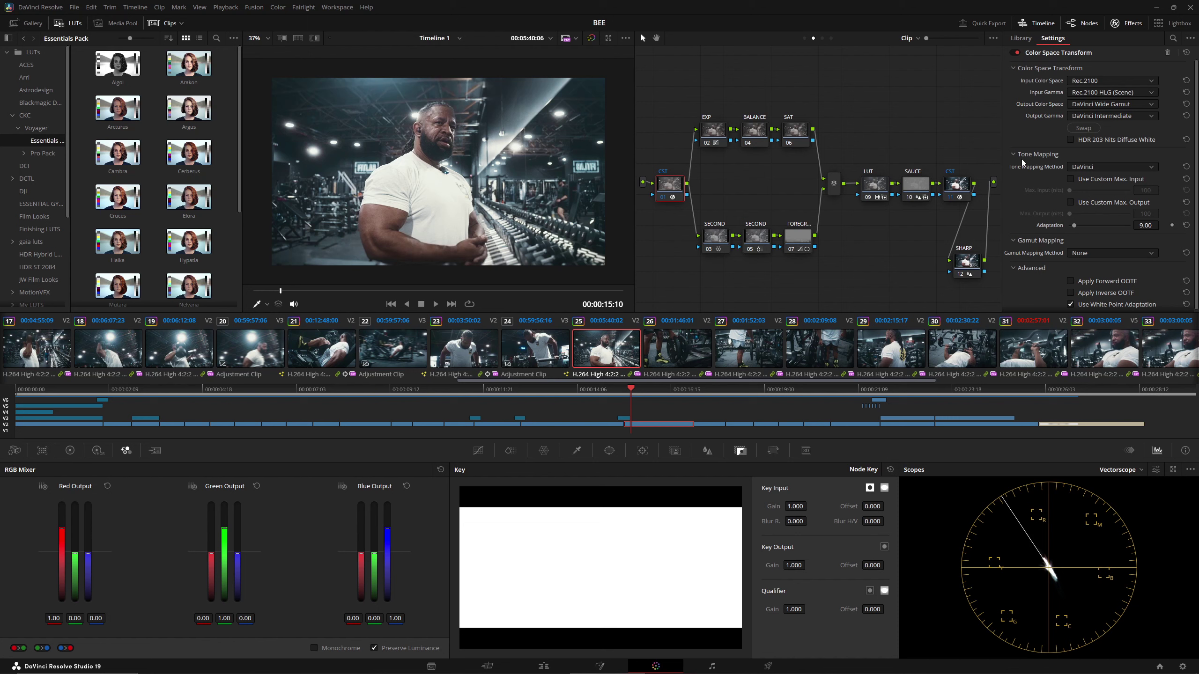
click(966, 259)
click(957, 188)
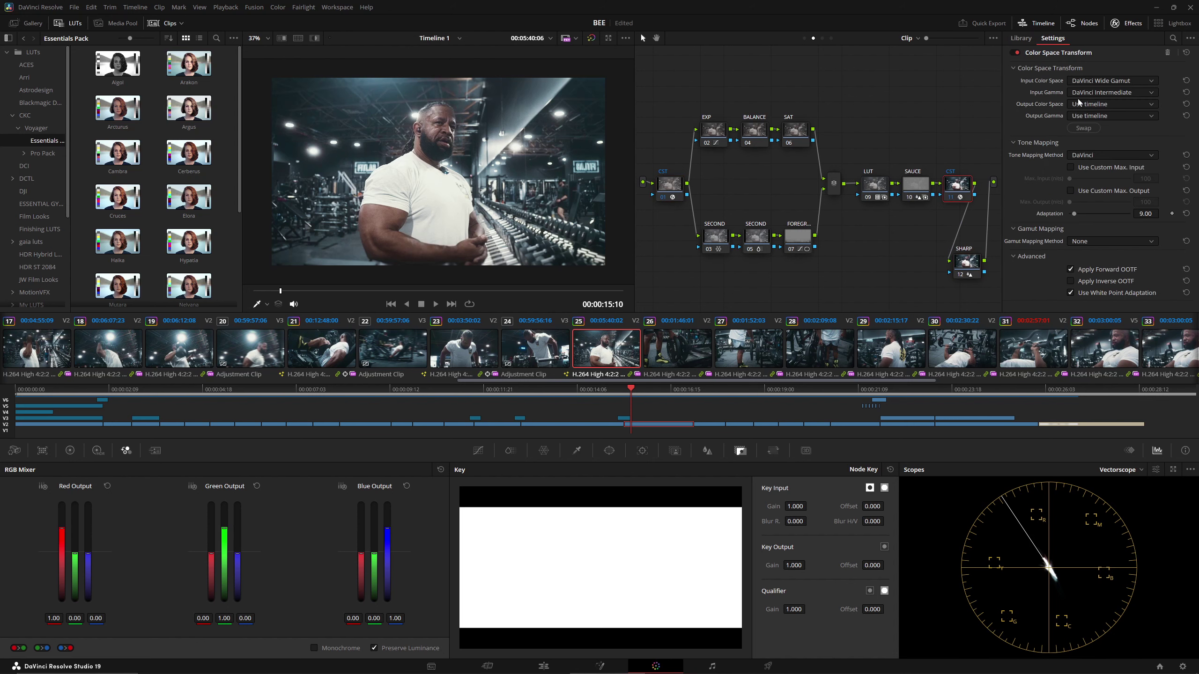
Step: Check the timeline and output color space in the project's Color Management settings, closing them without saving changes
click(1183, 667)
click(415, 137)
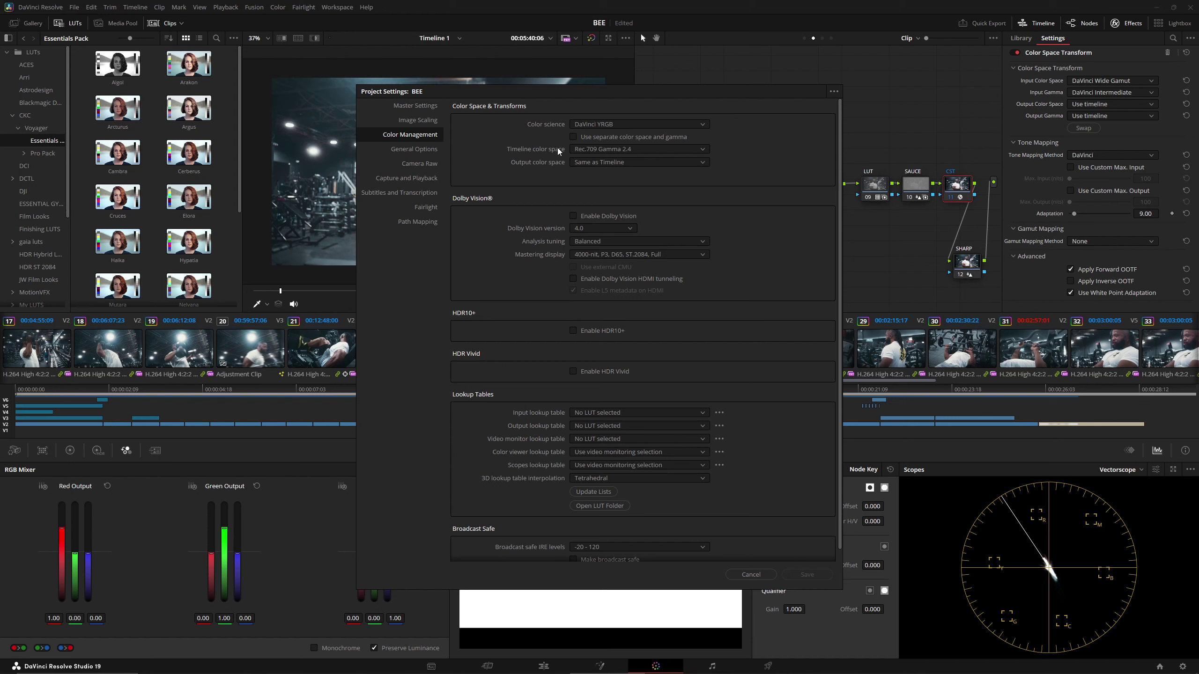
click(607, 163)
click(646, 179)
click(751, 574)
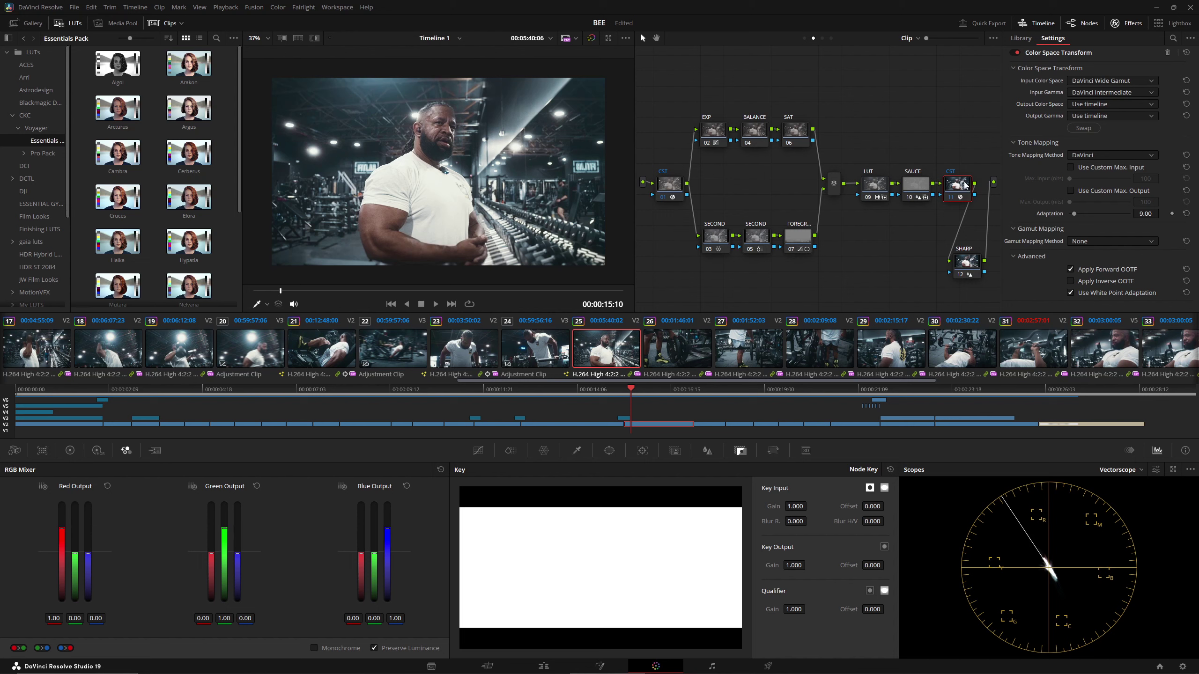
Step: Compare the Color Space Transform settings of the first and last CST nodes, nudging the SHARP node slightly upward
click(672, 185)
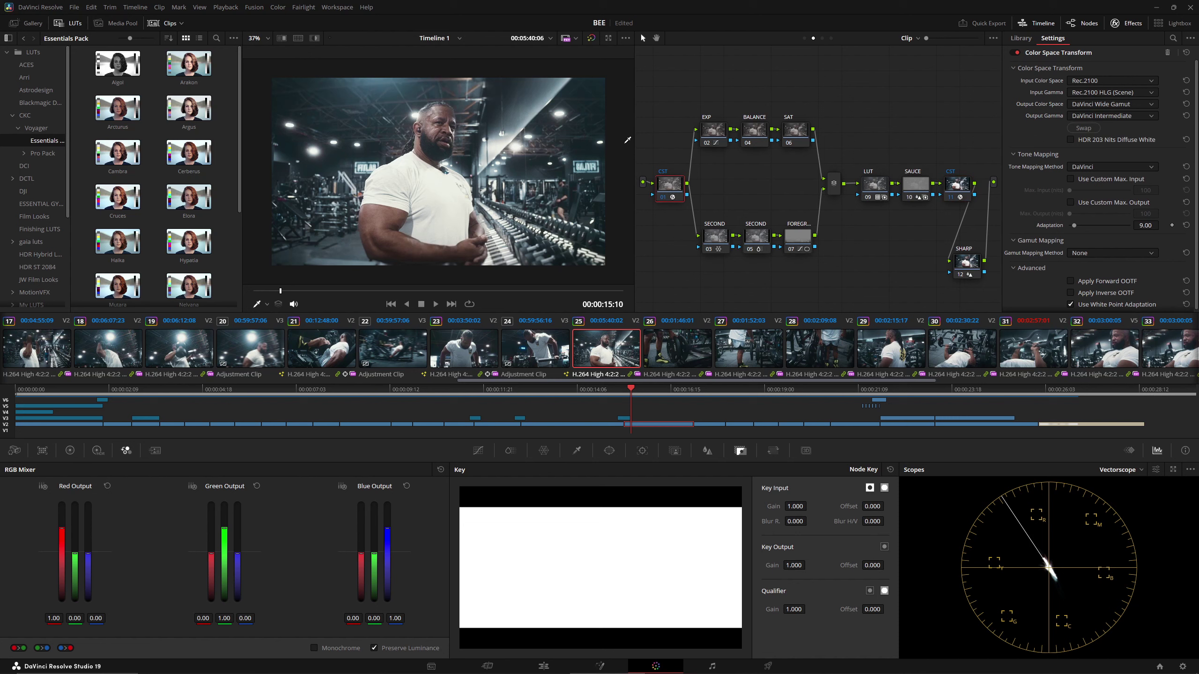
click(962, 196)
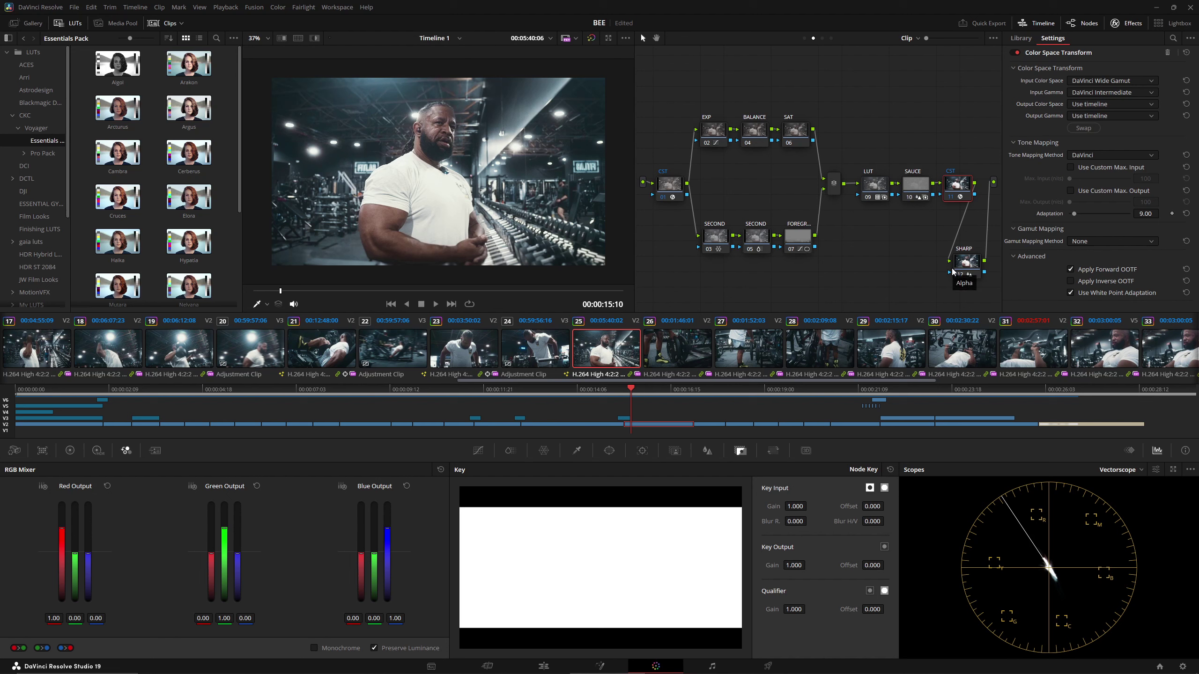
click(674, 190)
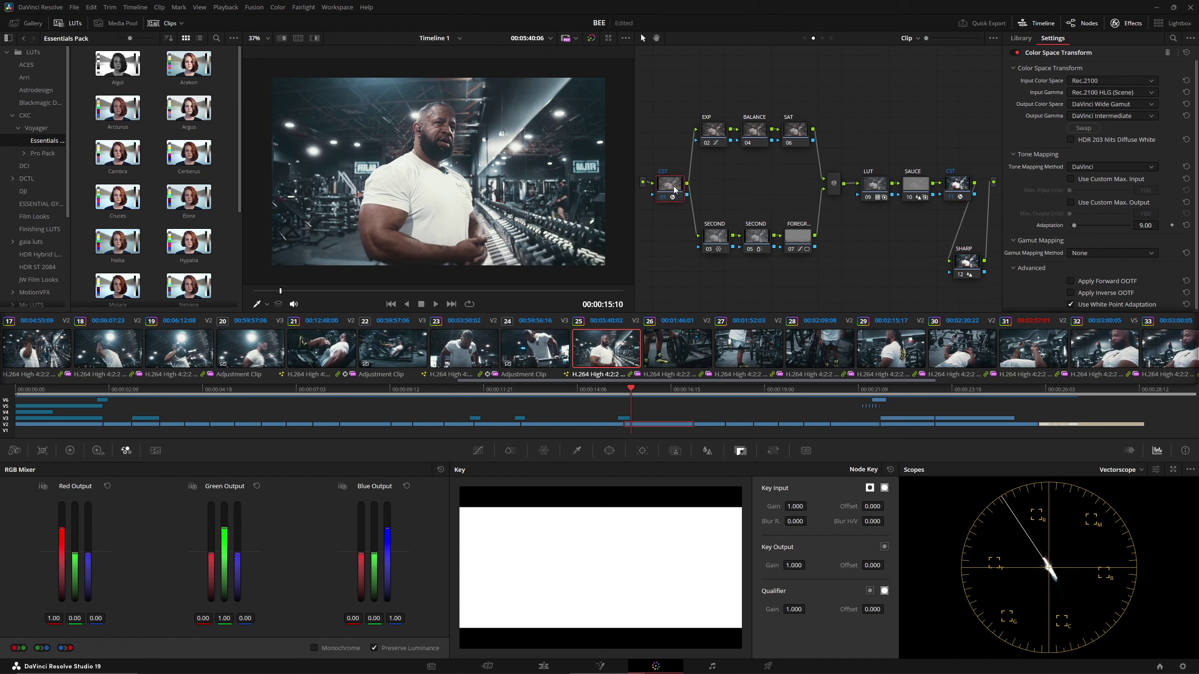
ctrl+click(958, 186)
drag(958, 259, 962, 253)
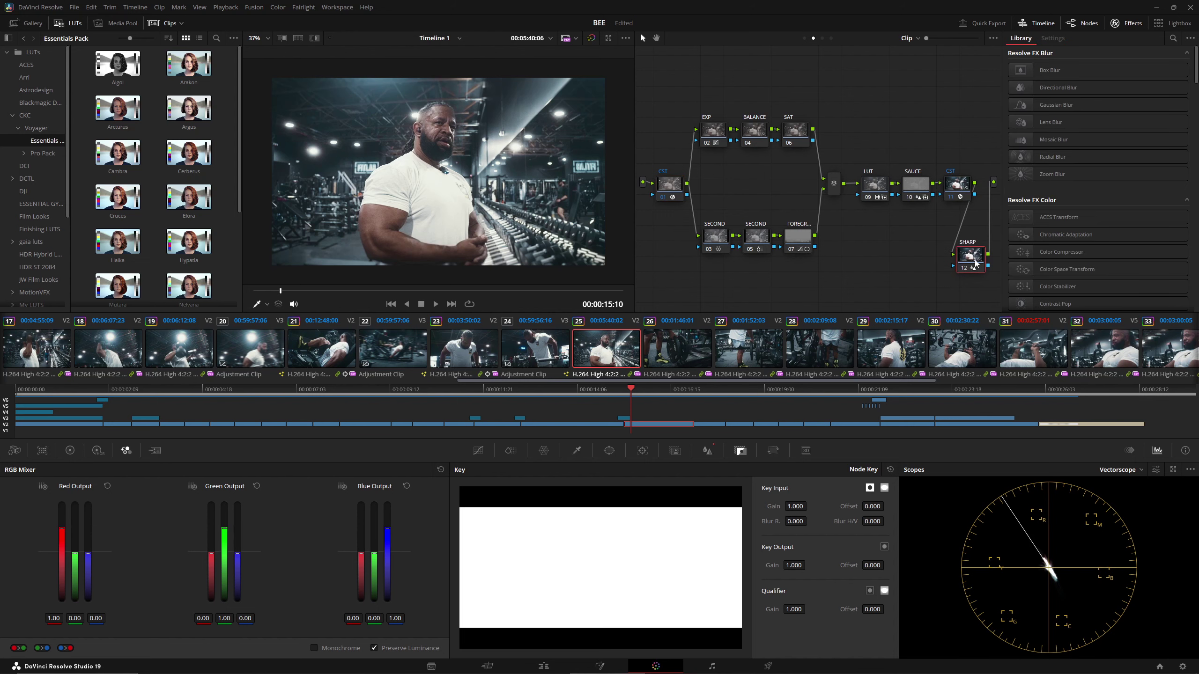
click(676, 184)
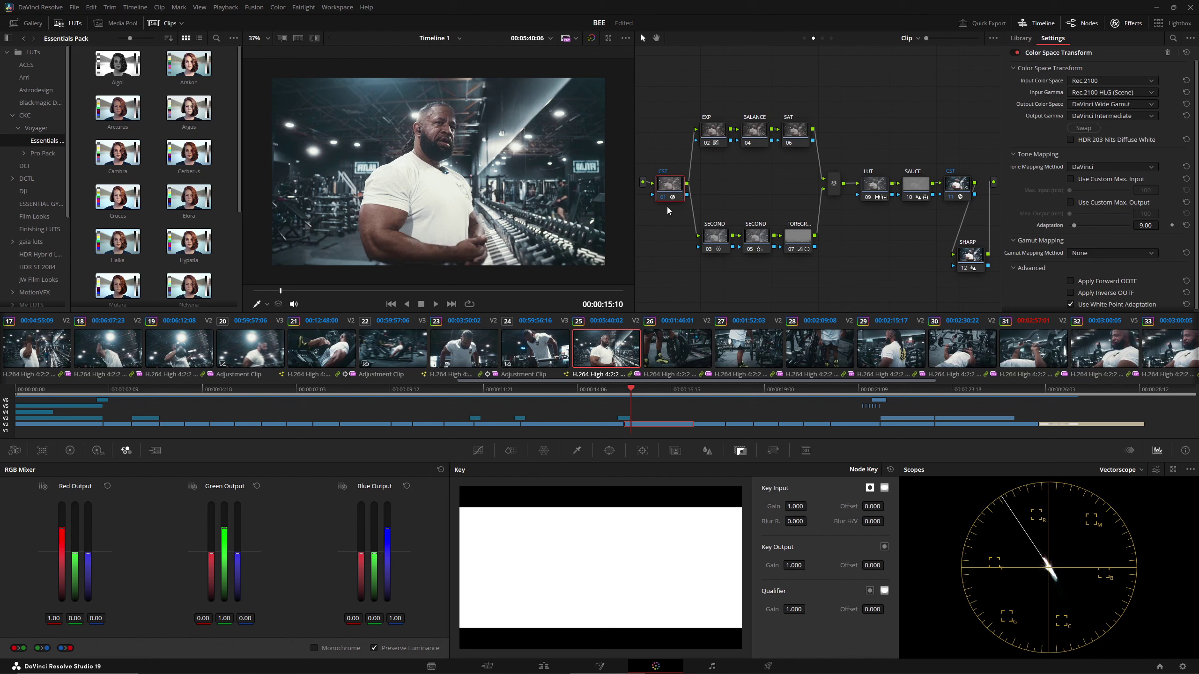
Step: Spread the parallel rows apart, moving EXP, BALANCE and SAT higher and the two SECOND nodes and foreground node lower
click(832, 188)
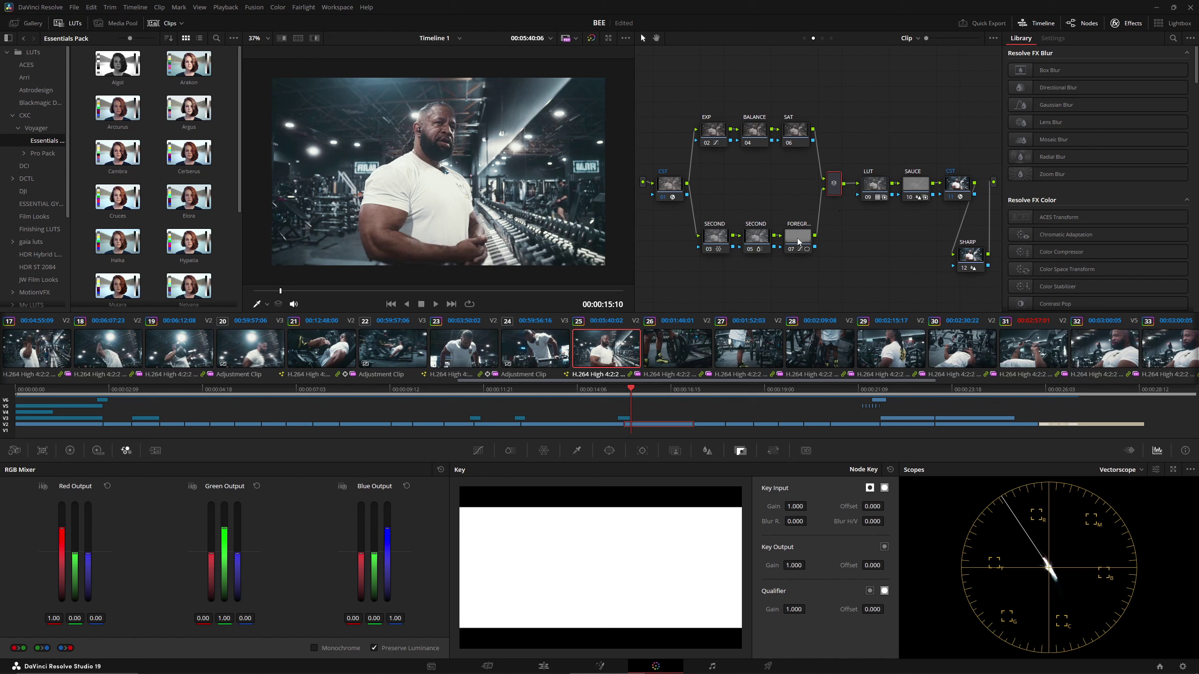
click(800, 130)
click(833, 187)
mouse_move(777, 128)
mouse_down()
mouse_move(772, 150)
mouse_move(778, 129)
mouse_up()
drag(689, 73, 803, 127)
drag(688, 210, 801, 254)
right_click(758, 193)
key(Escape)
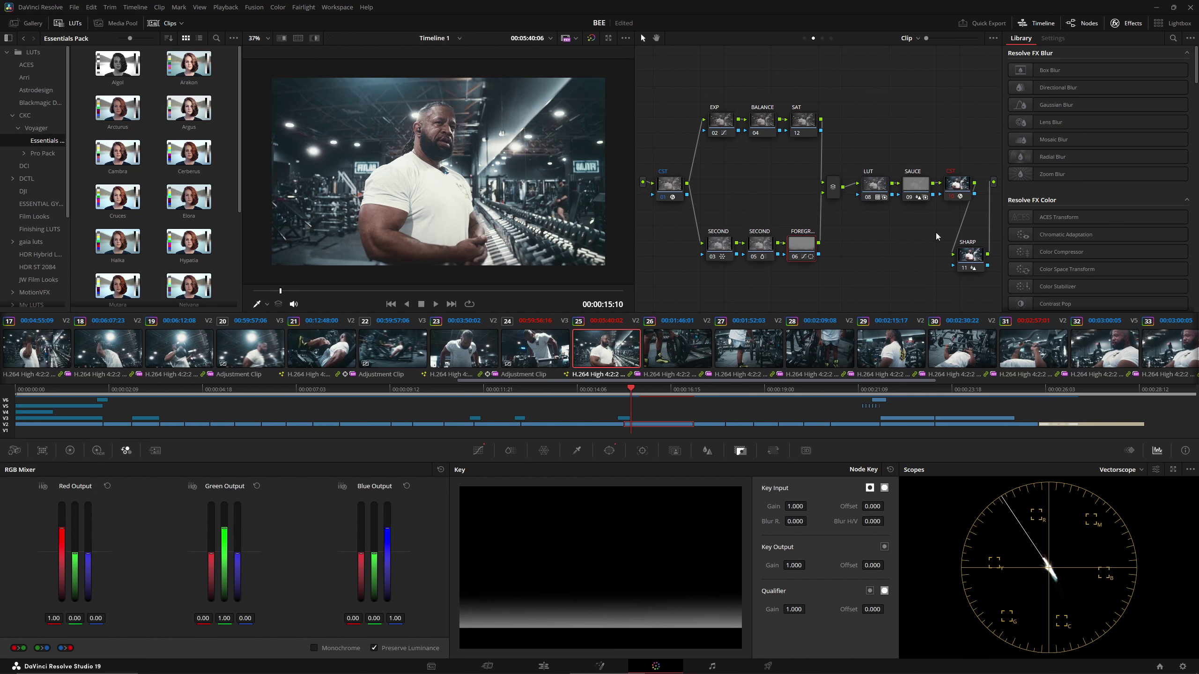
Step: Nudge the SHARP node, save the project, and fine-tune the positions of the first CST node and both parallel rows
drag(971, 255, 966, 258)
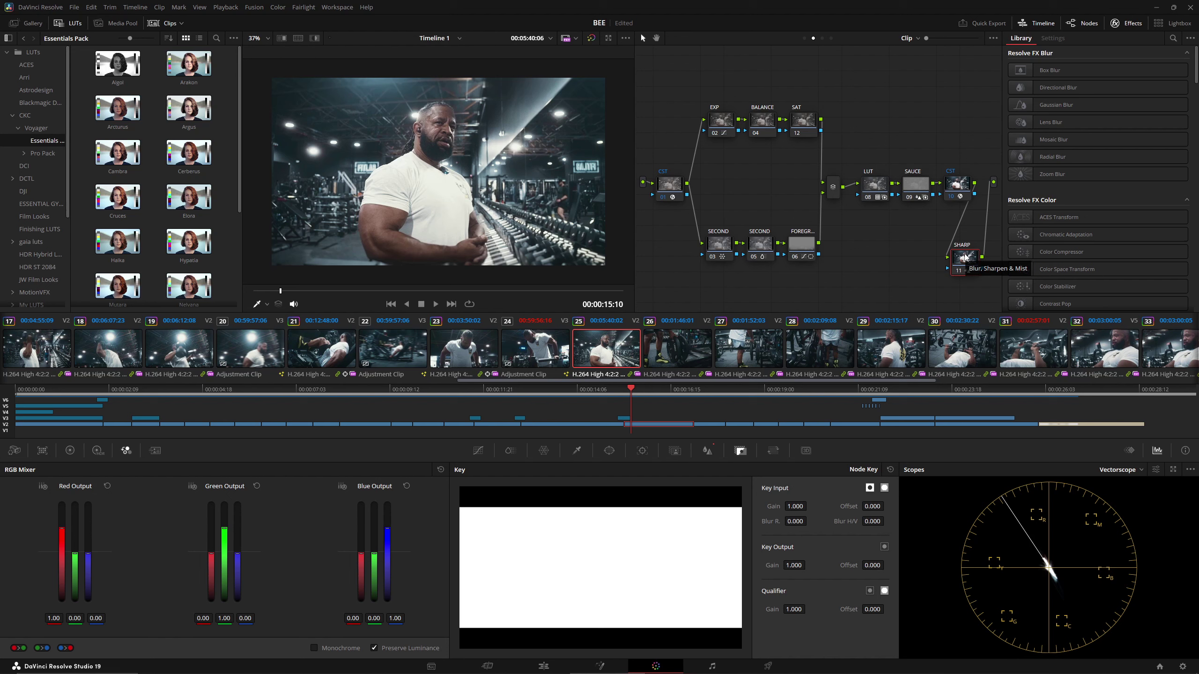
key(ctrl+s)
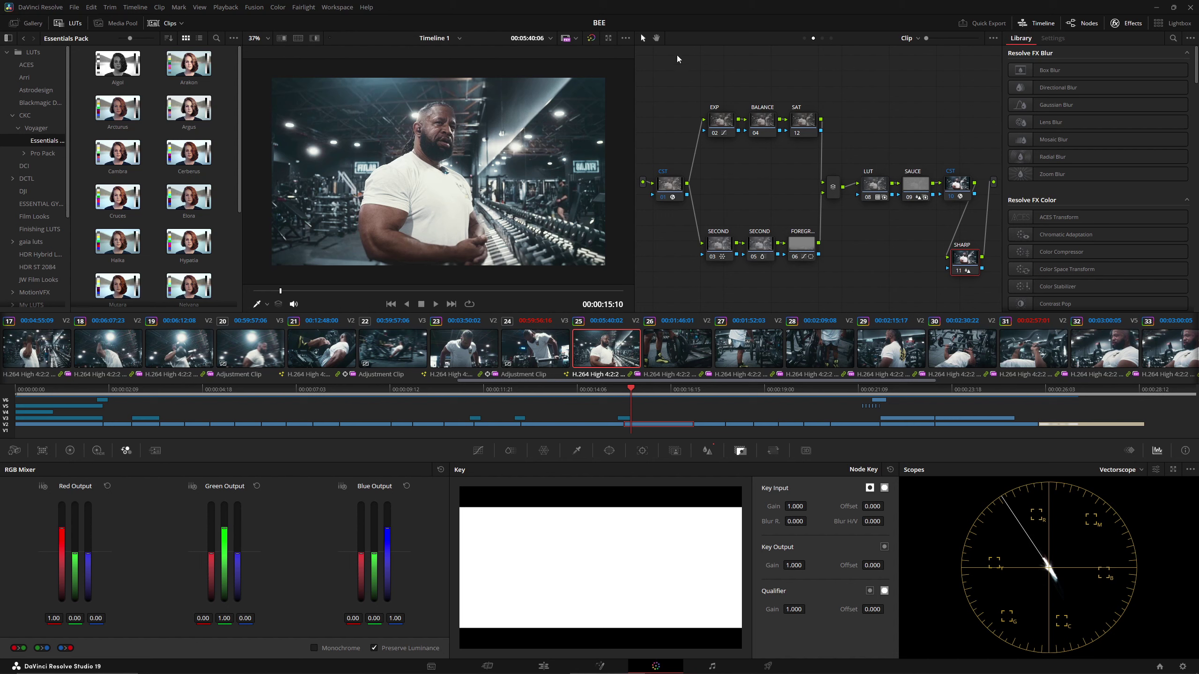
drag(677, 56, 811, 137)
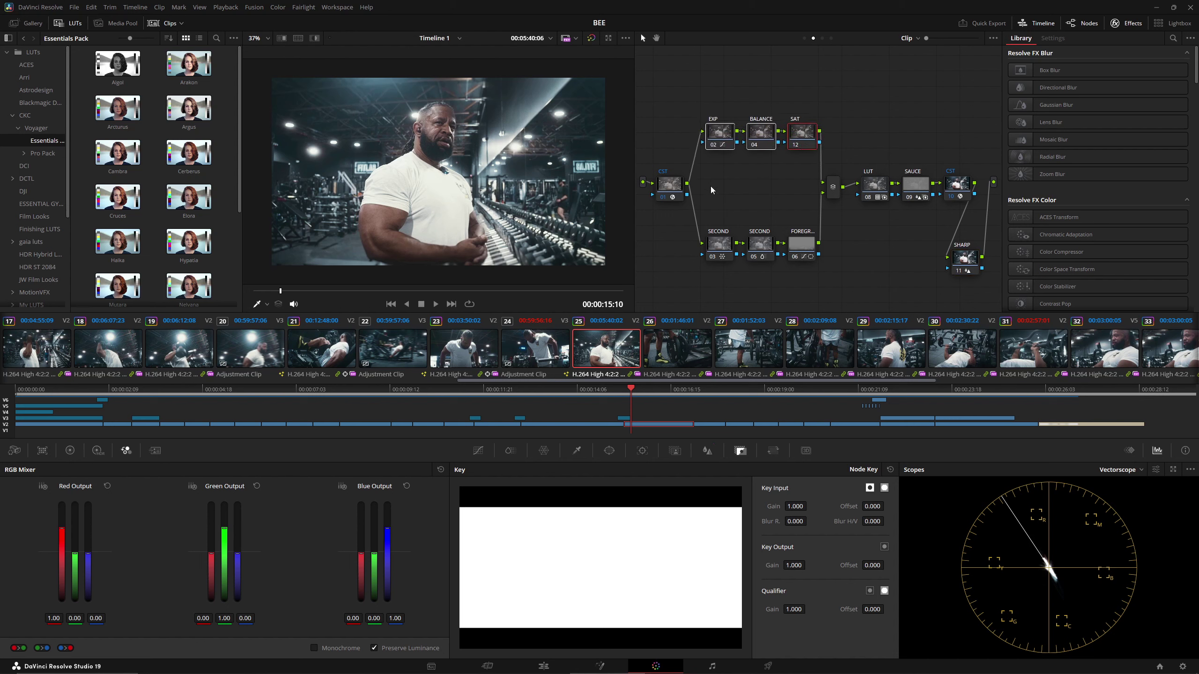
click(668, 184)
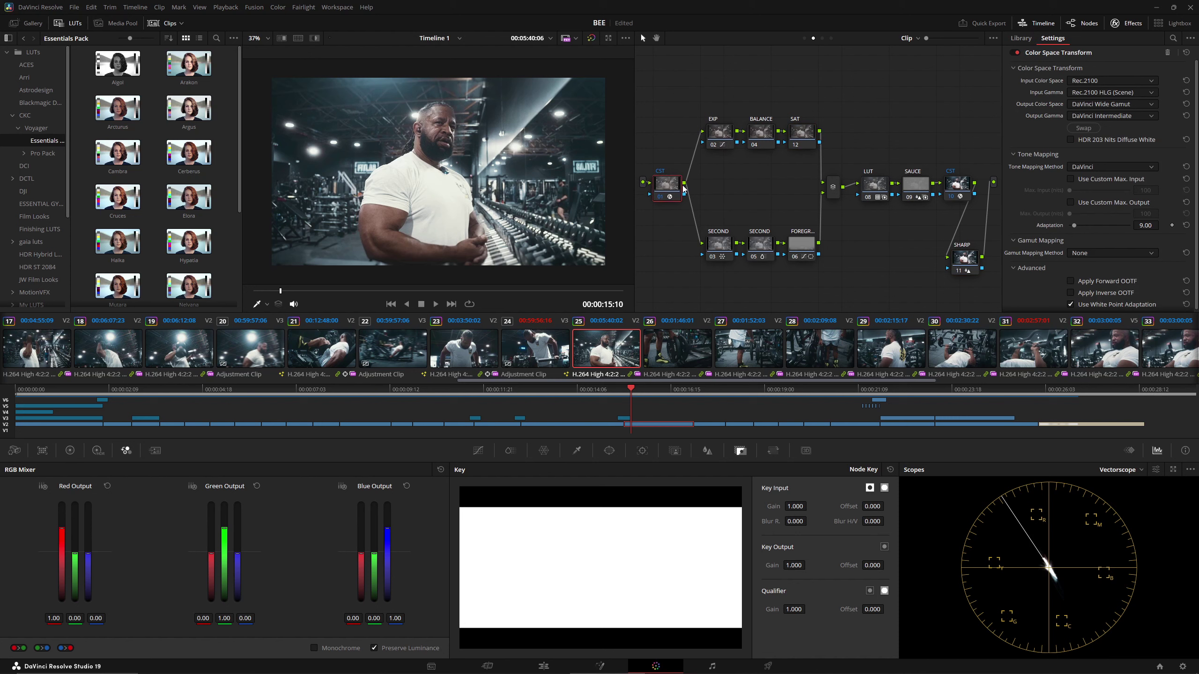
drag(692, 186, 819, 257)
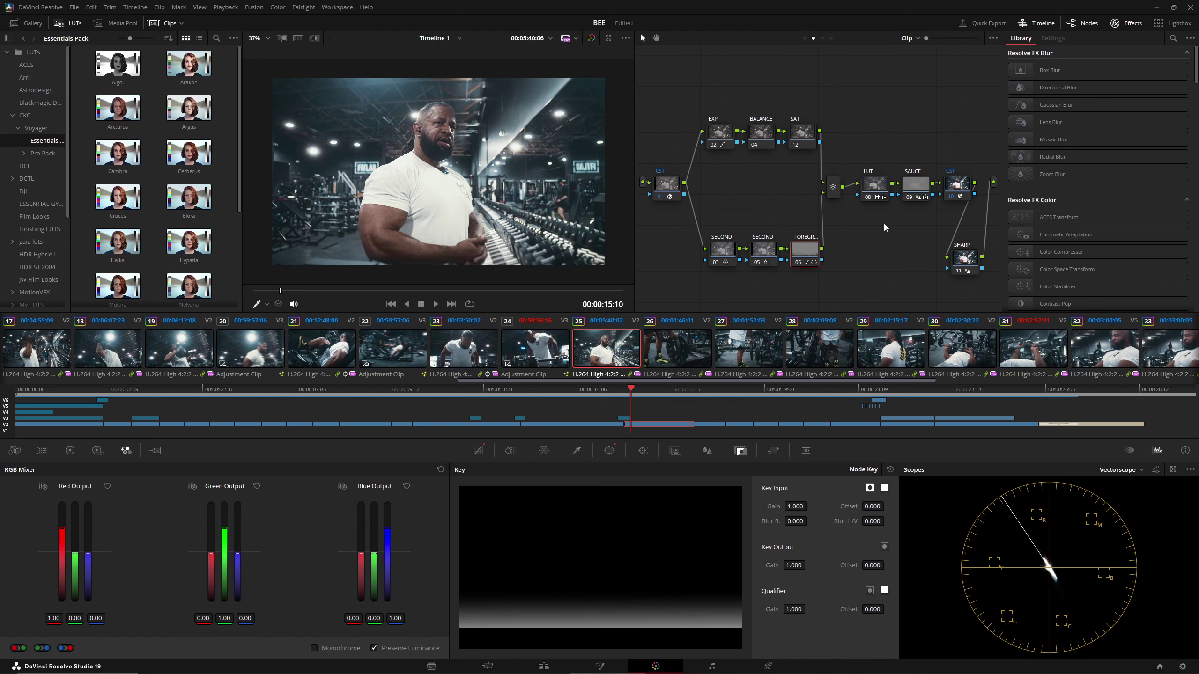
Step: Disable the LUT, SAUCE, SHARP, both SECOND and foreground nodes, leaving the two CST nodes and the EXP, BALANCE and SAT row active
drag(883, 222, 951, 179)
drag(896, 263, 957, 174)
drag(873, 212, 917, 185)
key(ctrl+z)
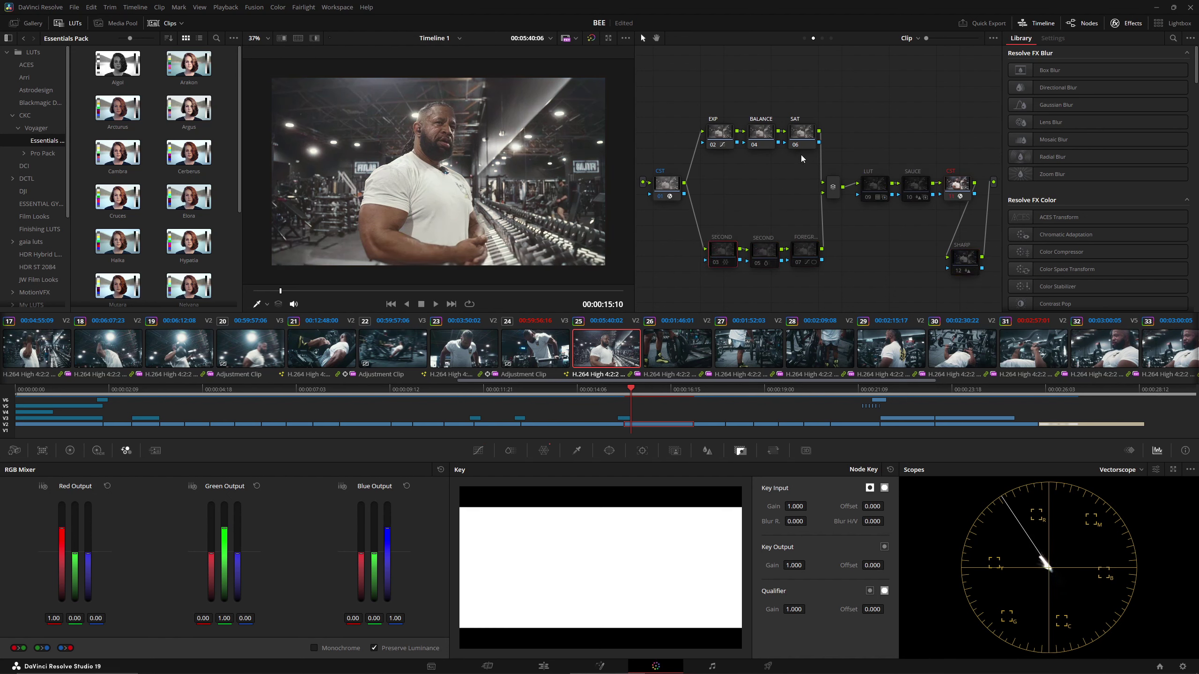
Step: Compare the shot with the EXP node disabled and re-enabled, and switch the scope to Waveform
click(803, 137)
click(717, 134)
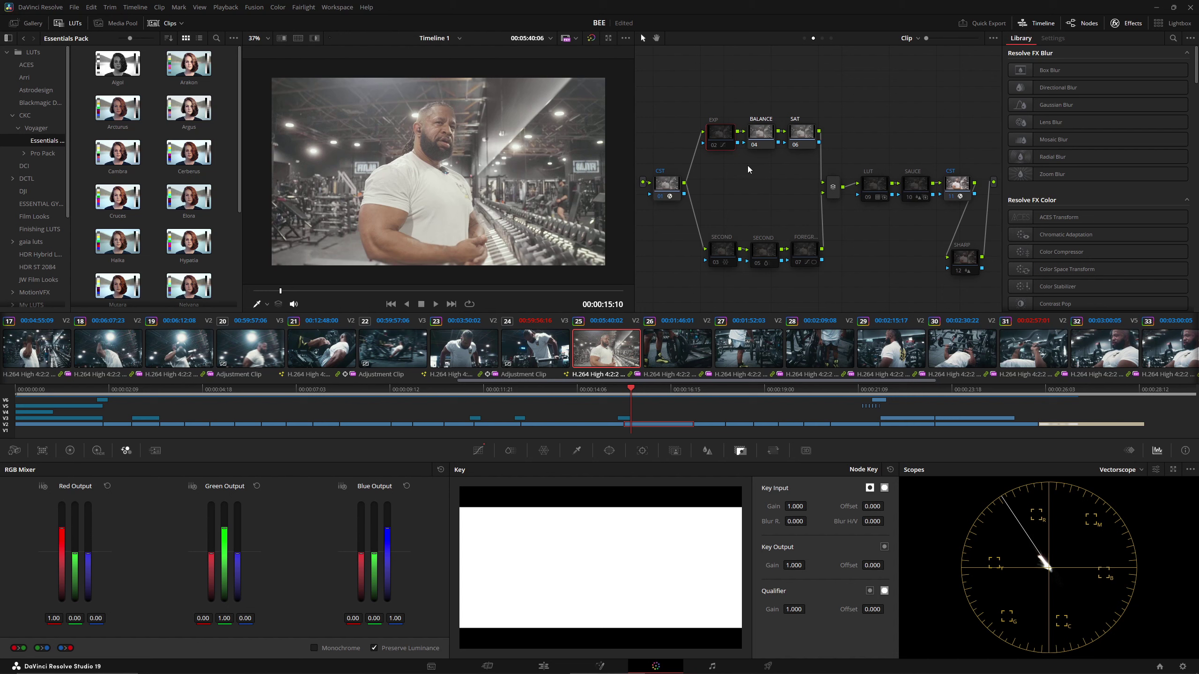
key(ctrl+d)
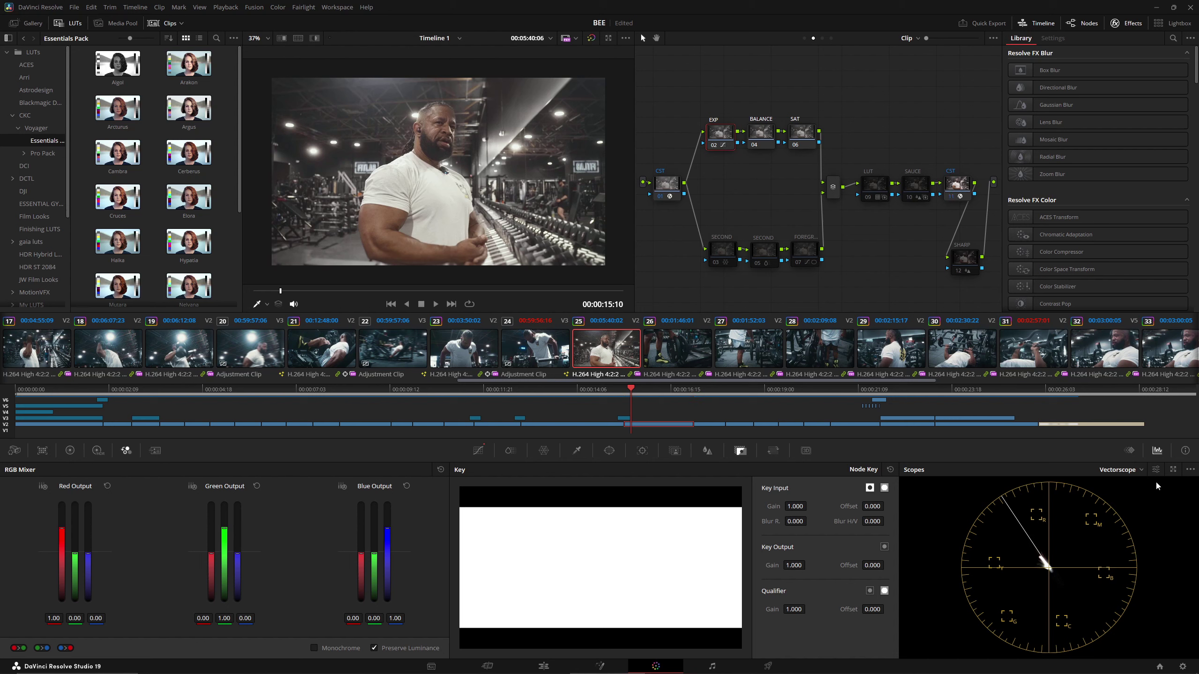
click(1132, 473)
click(1137, 491)
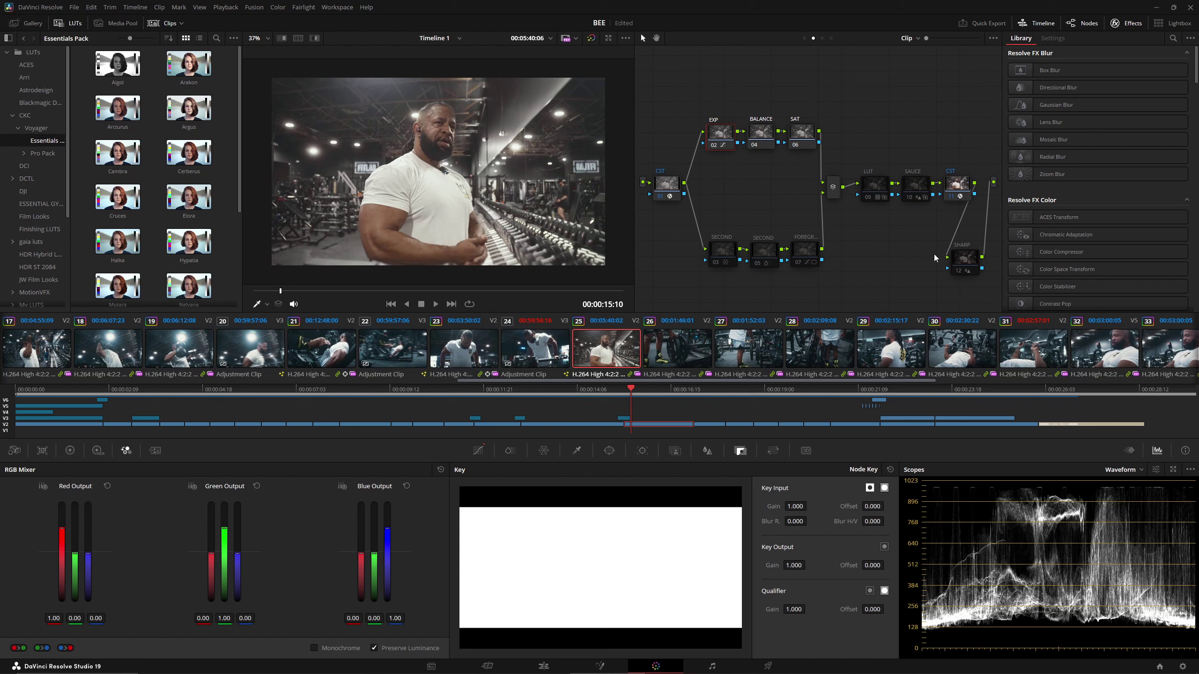
Step: Enable the SHARP node, move it further below the last CST node, and save the project
click(954, 257)
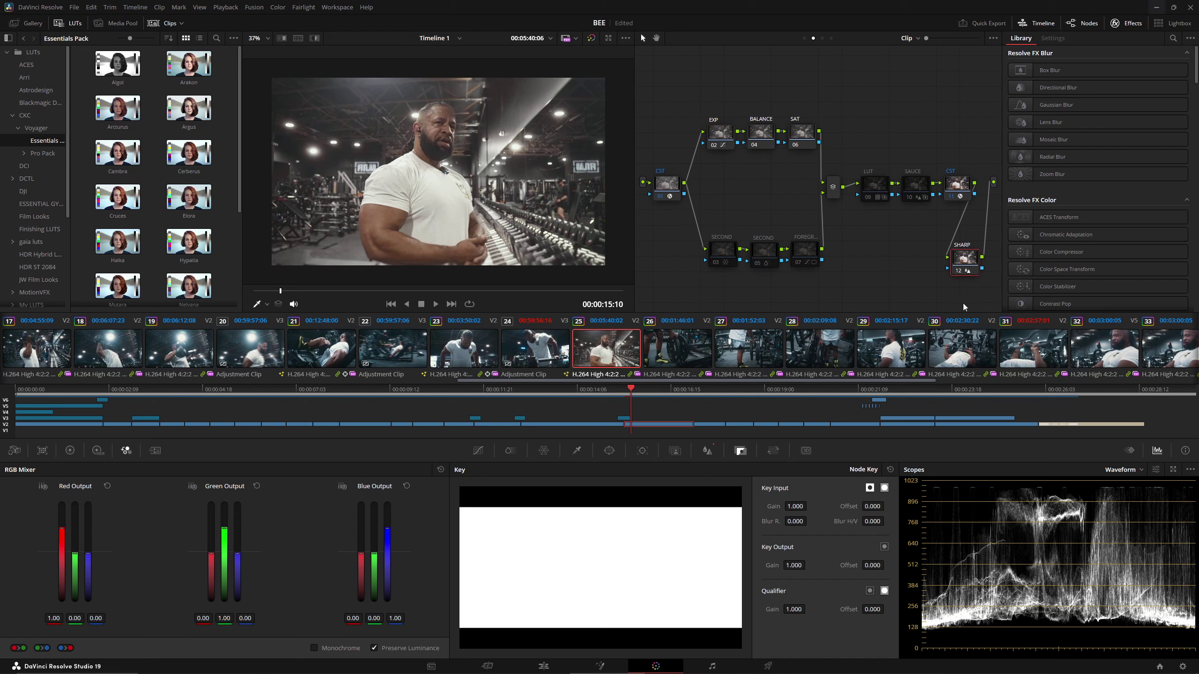
drag(969, 267, 959, 291)
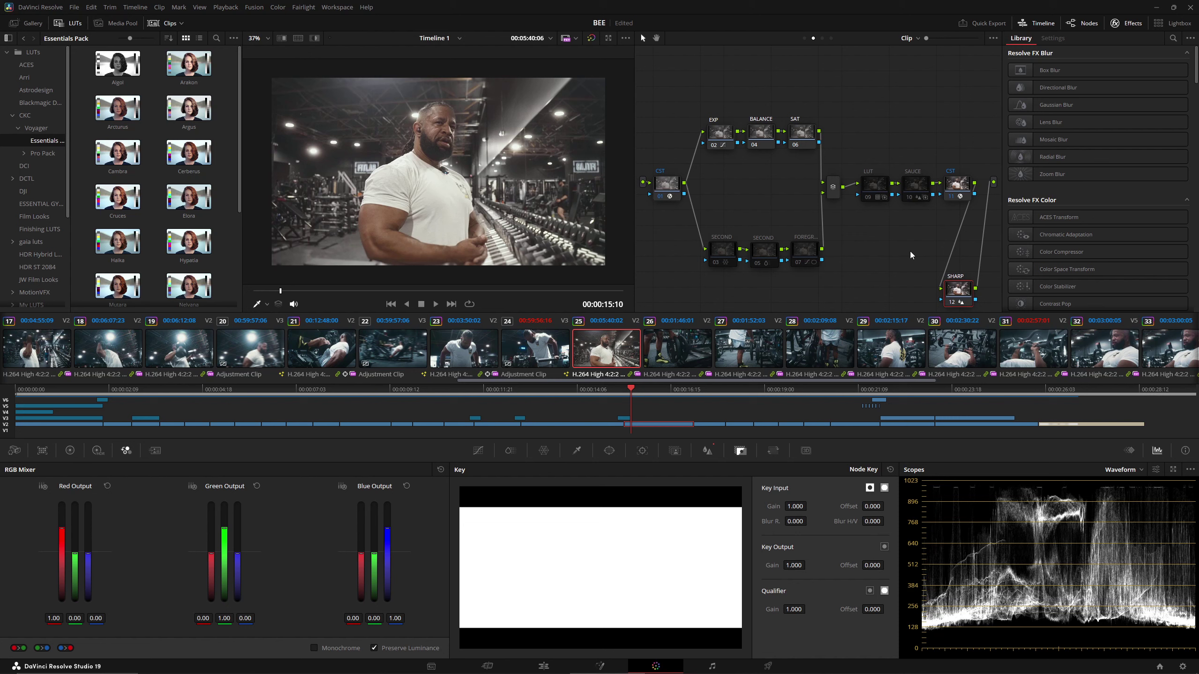
key(ctrl+s)
Step: Enable the LUT node and try adjusting its Key Output gain, undoing the adjustment
click(874, 184)
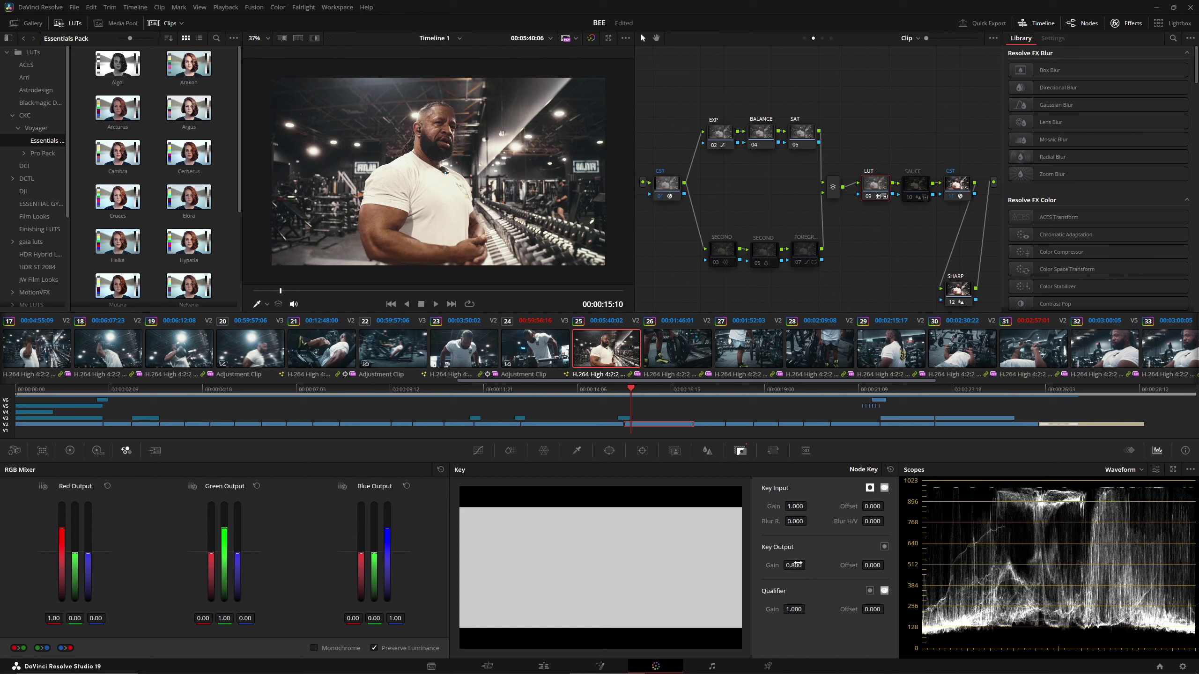
mouse_move(795, 565)
mouse_down()
mouse_move(808, 565)
mouse_move(797, 563)
mouse_up()
key(ctrl+z)
key(ctrl+d)
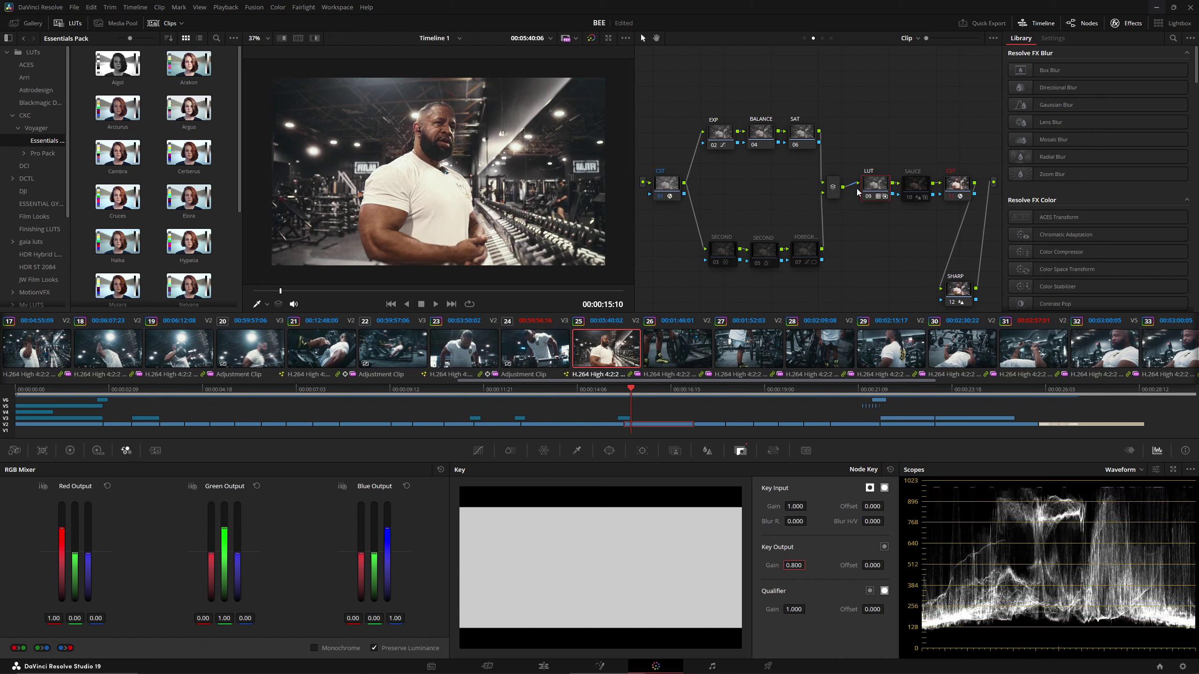
Step: Set the gamma of the BALANCE node to Linear, leaving the LUT node active
key(ctrl+d)
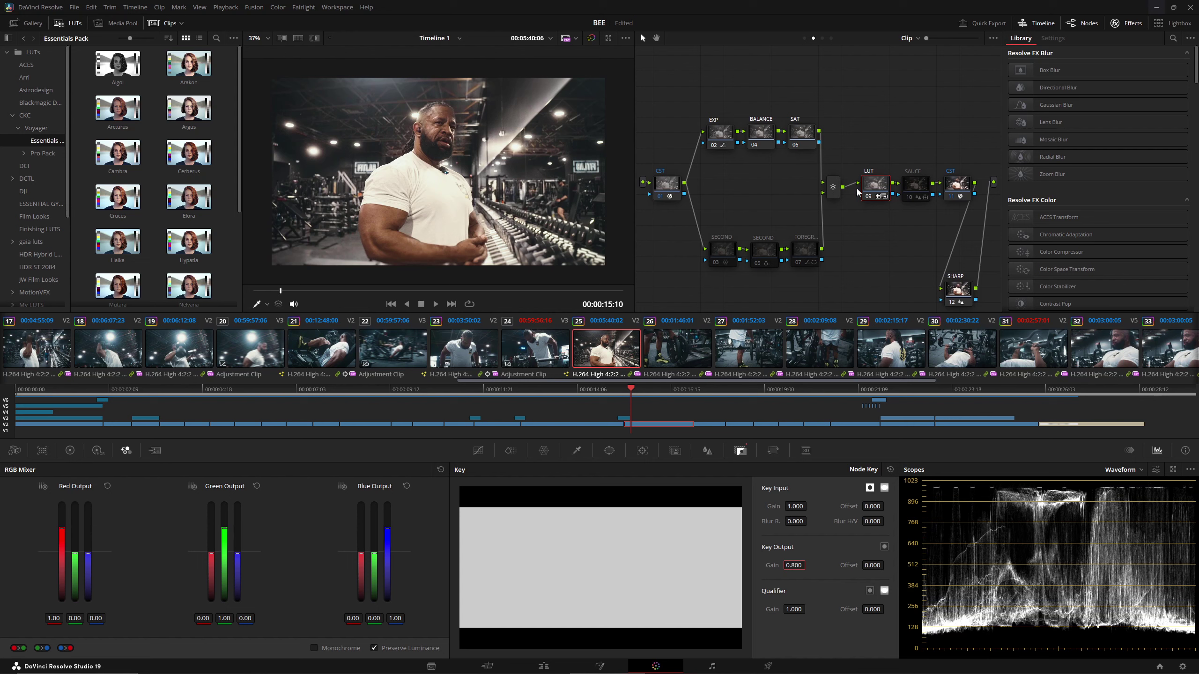
click(768, 143)
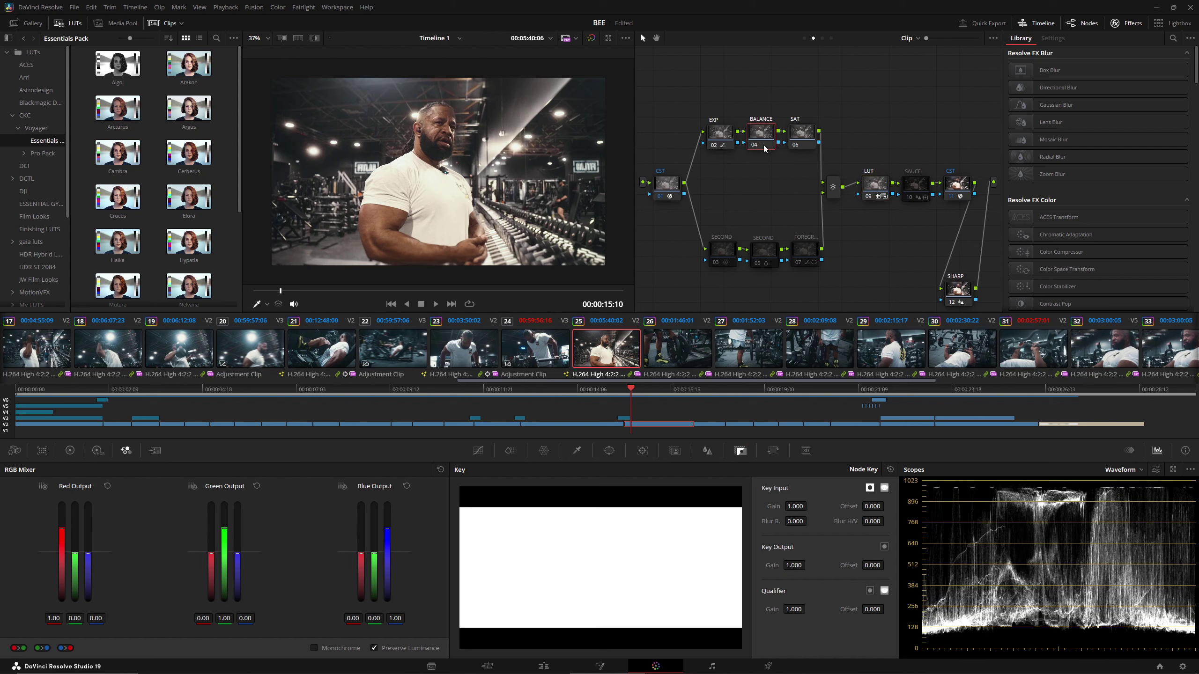
right_click(763, 142)
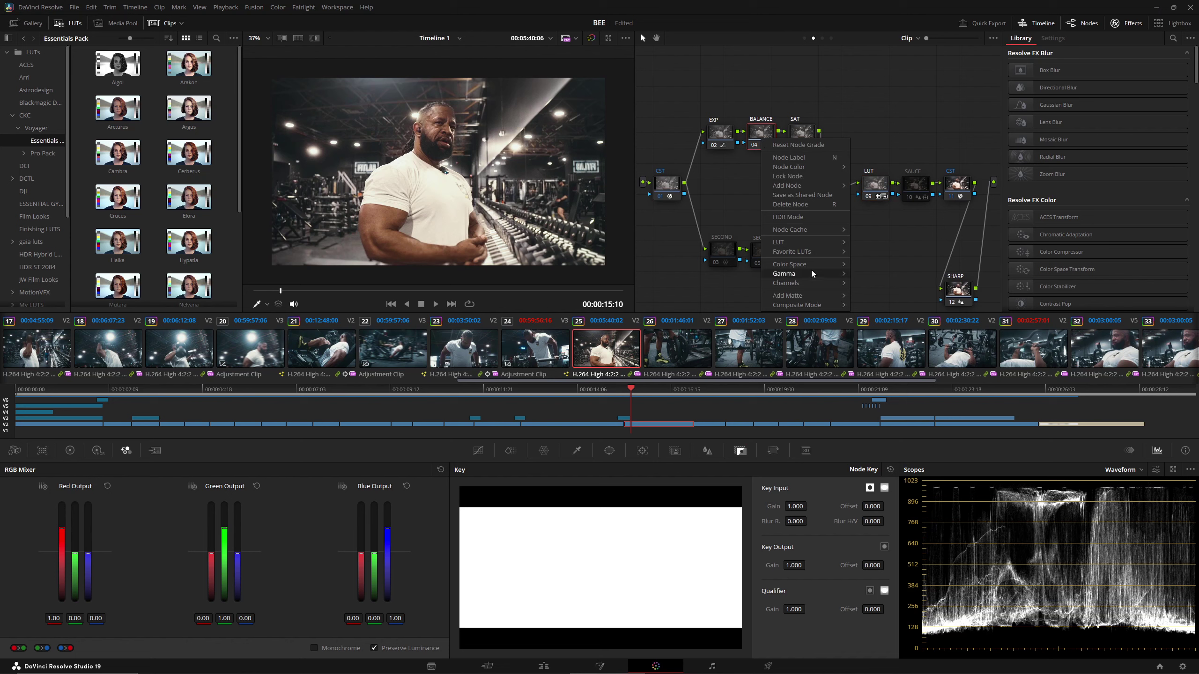
mouse_move(812, 274)
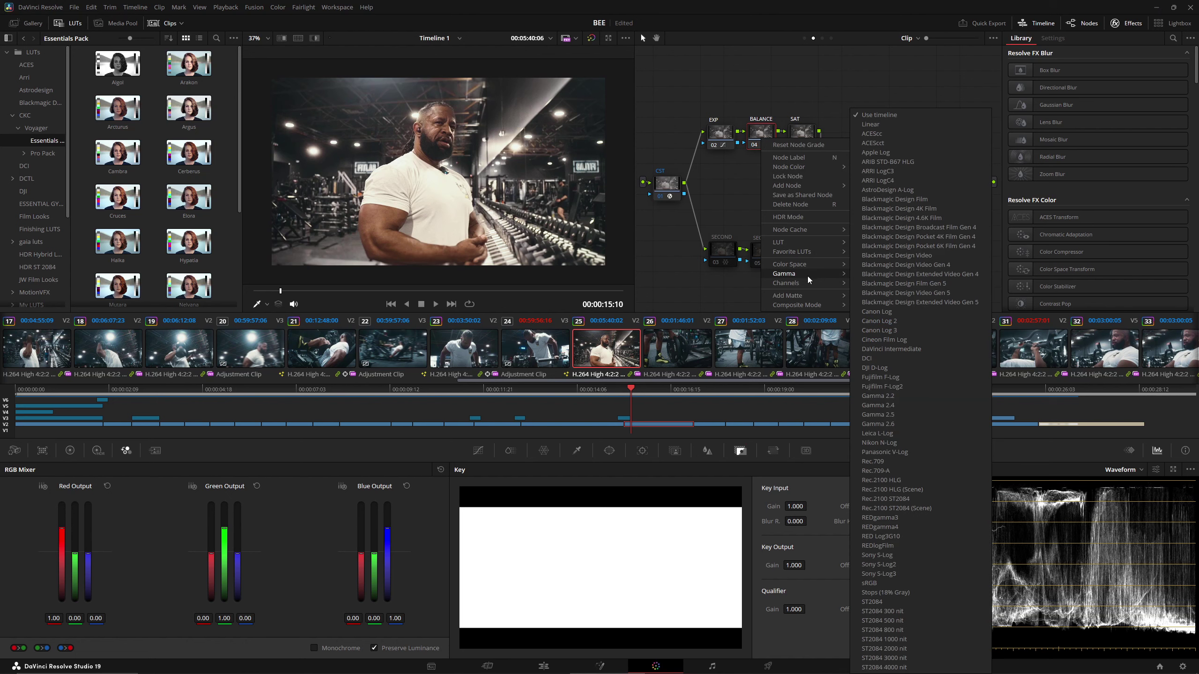
click(875, 124)
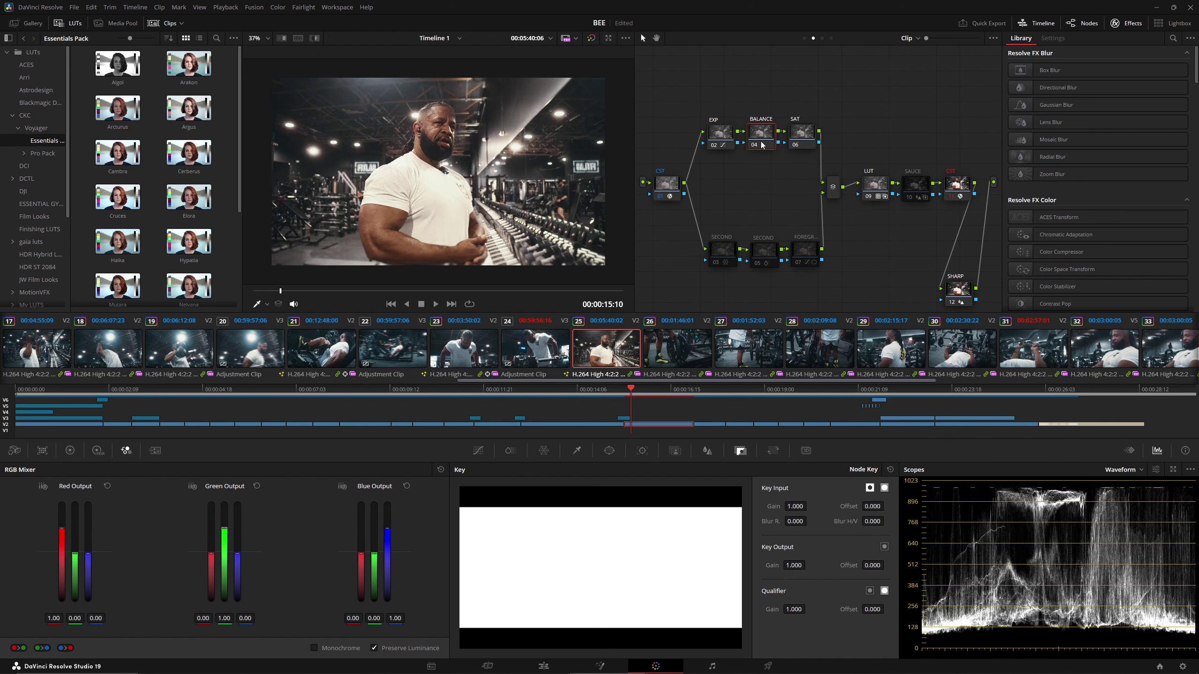
Step: Show the Primaries color wheels for the BALANCE node and switch the scope to Vectorscope
click(69, 450)
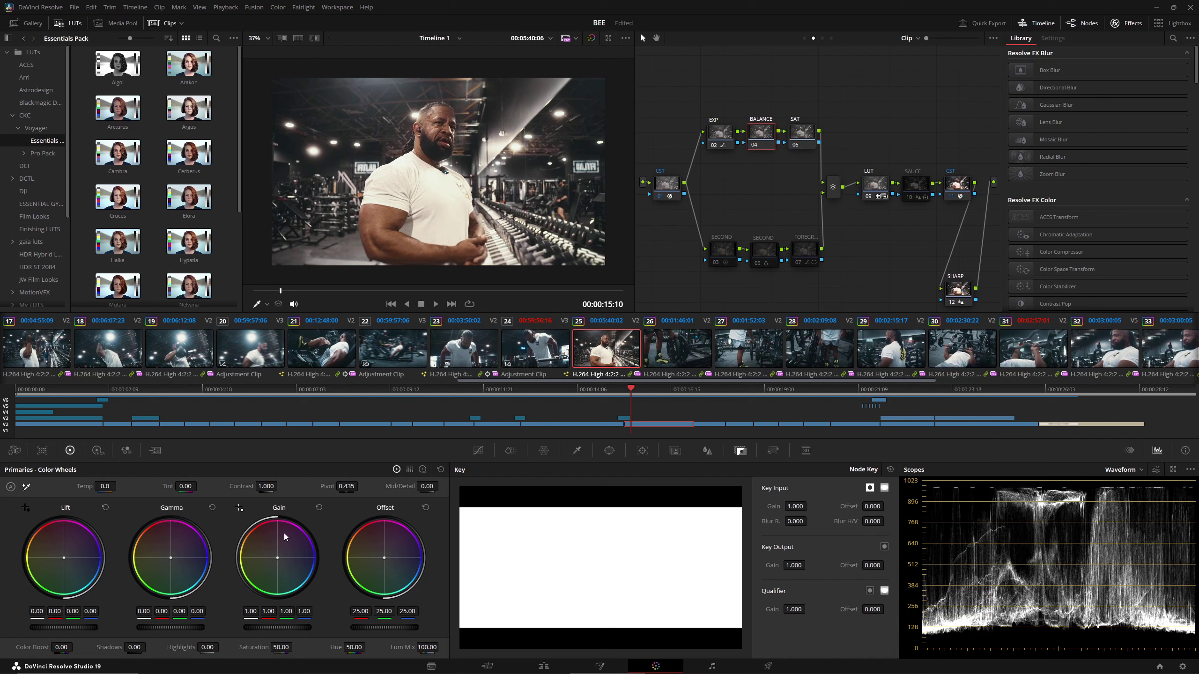
click(1128, 473)
click(1147, 505)
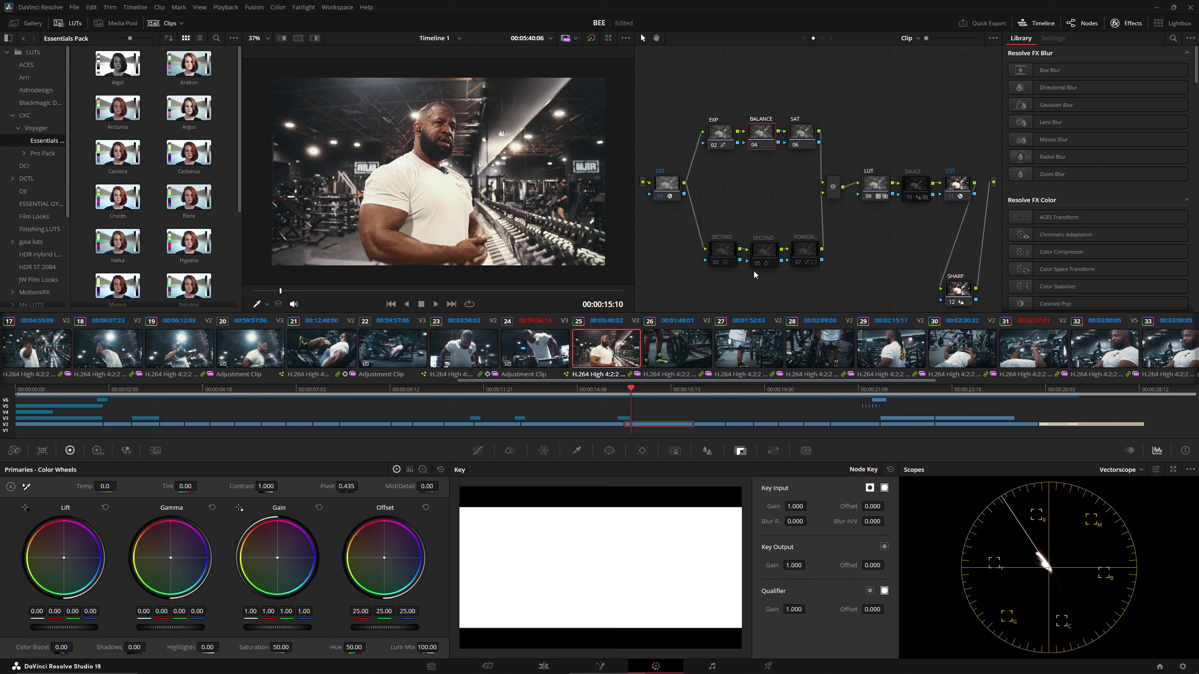
Step: Enable the first SECOND node, show its Color Warper grid, and save the project
click(719, 254)
click(544, 450)
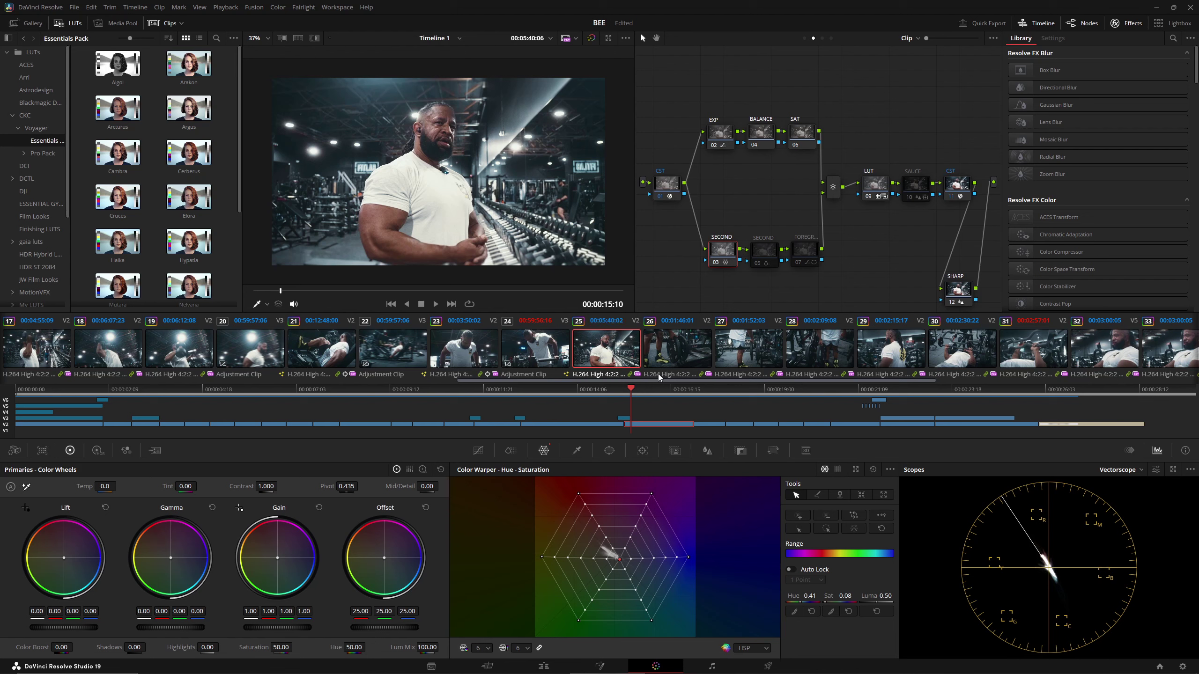
key(ctrl+s)
Step: Enable the other SECOND node after comparing the shot with it off and on, and save the project
click(772, 259)
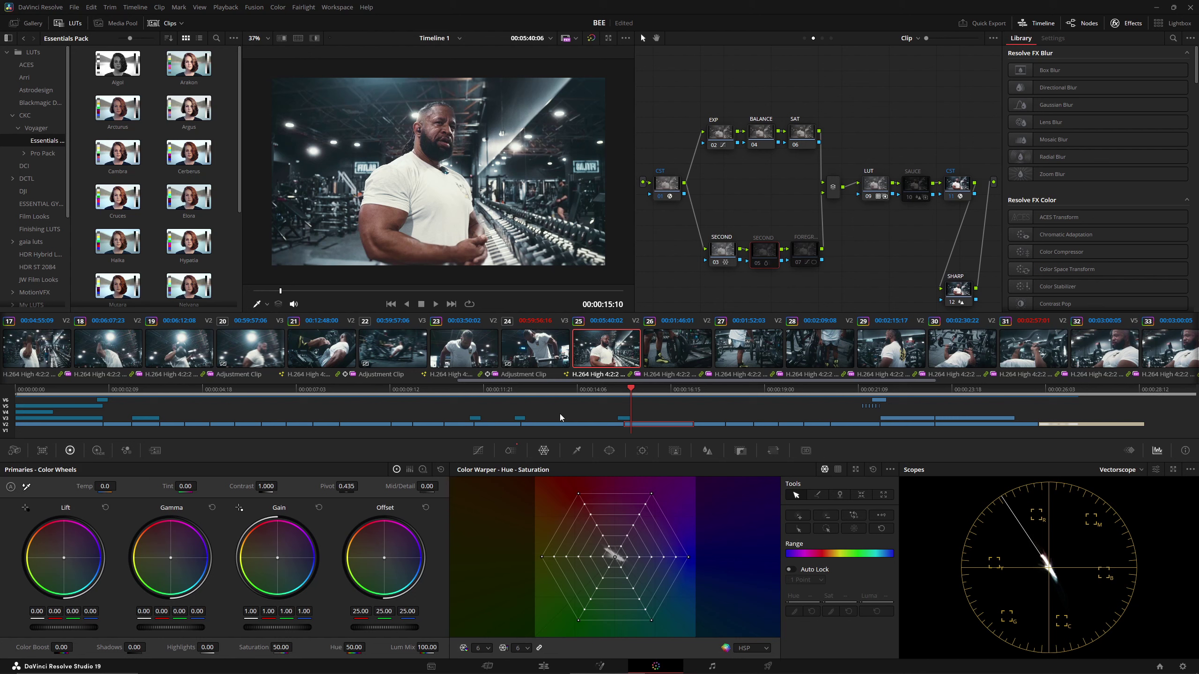
key(ctrl+d)
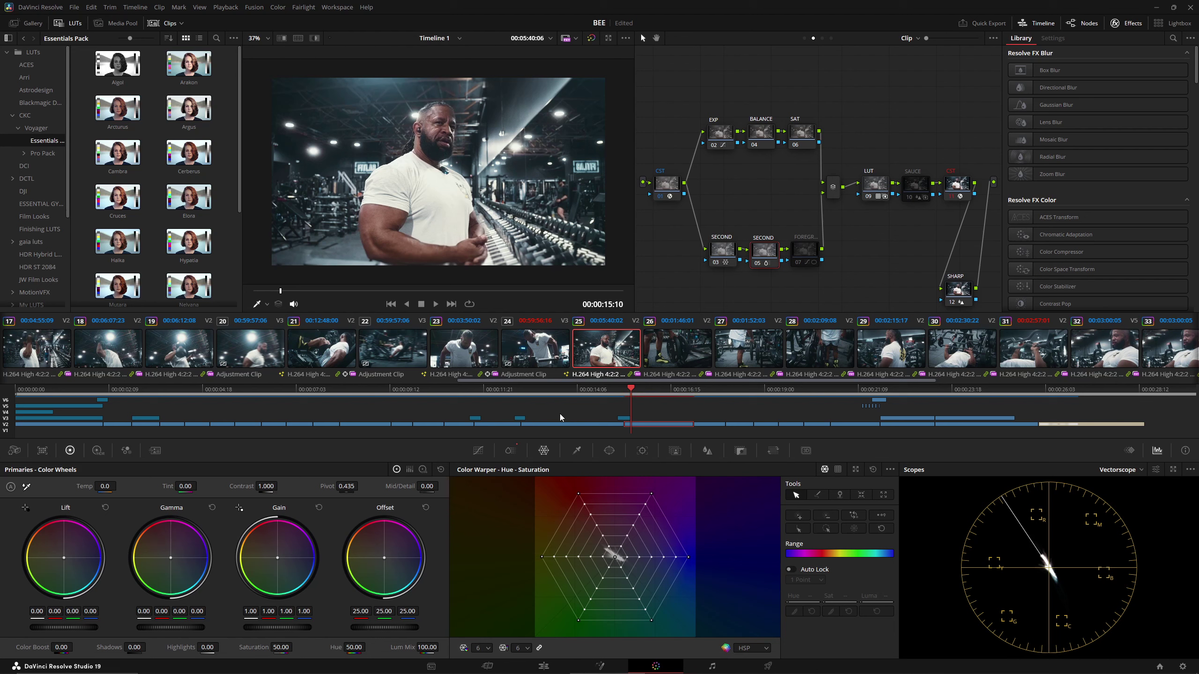
key(ctrl+d)
key(ctrl+d)
key(ctrl+d)
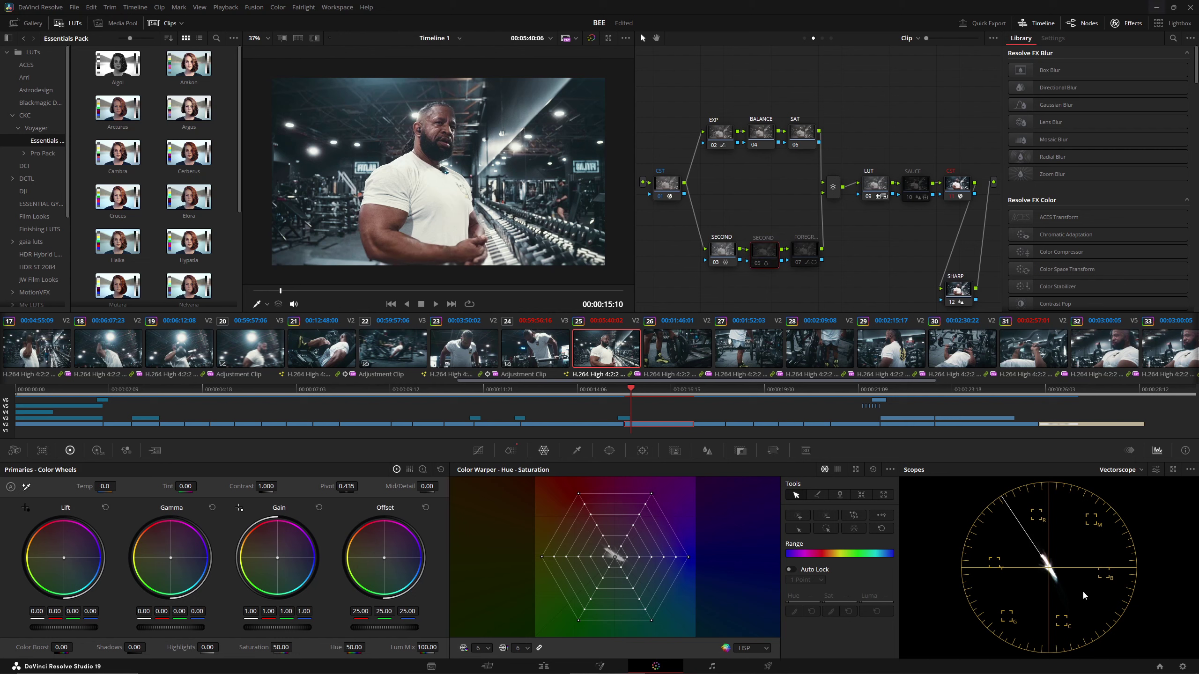
key(ctrl+d)
key(ctrl+d)
key(ctrl+d)
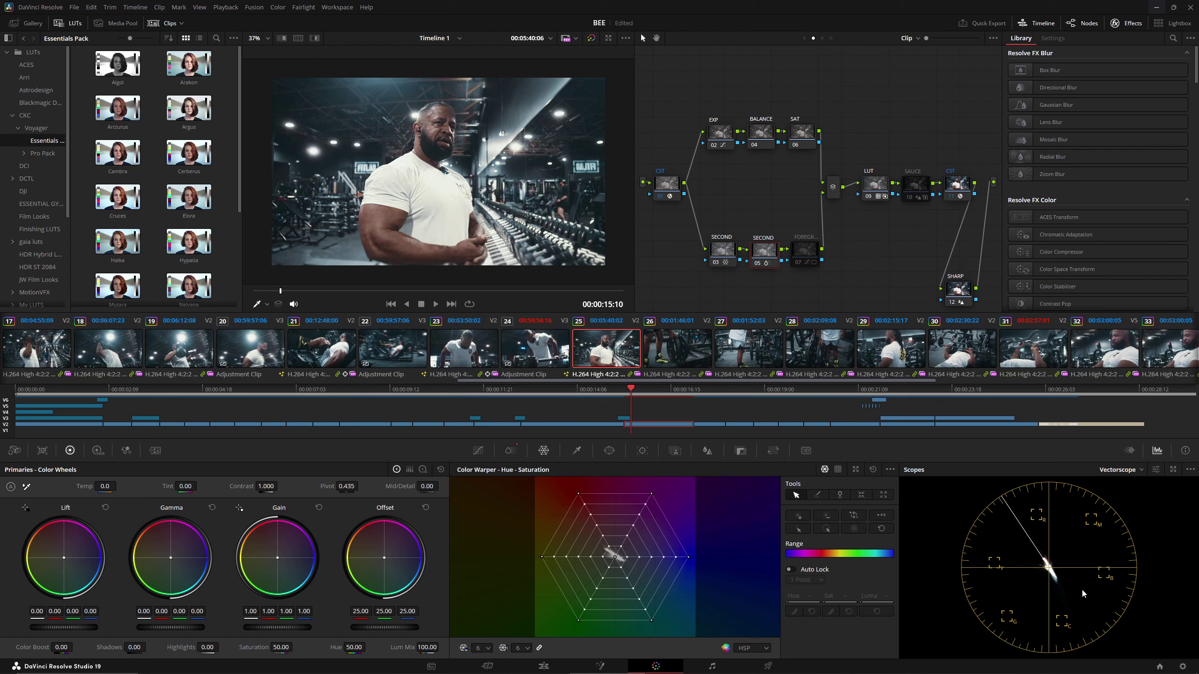
key(ctrl+s)
key(ctrl+d)
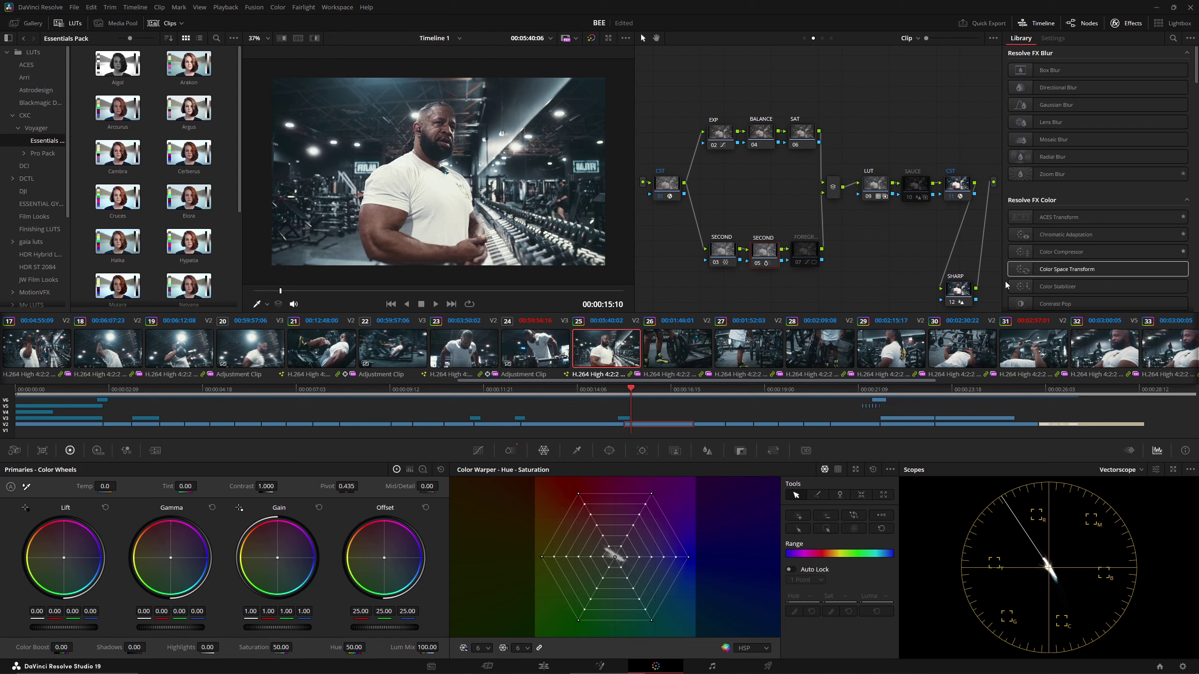
Step: Enable the foreground node after the SECOND nodes and inspect its gradient window over the shot
click(814, 249)
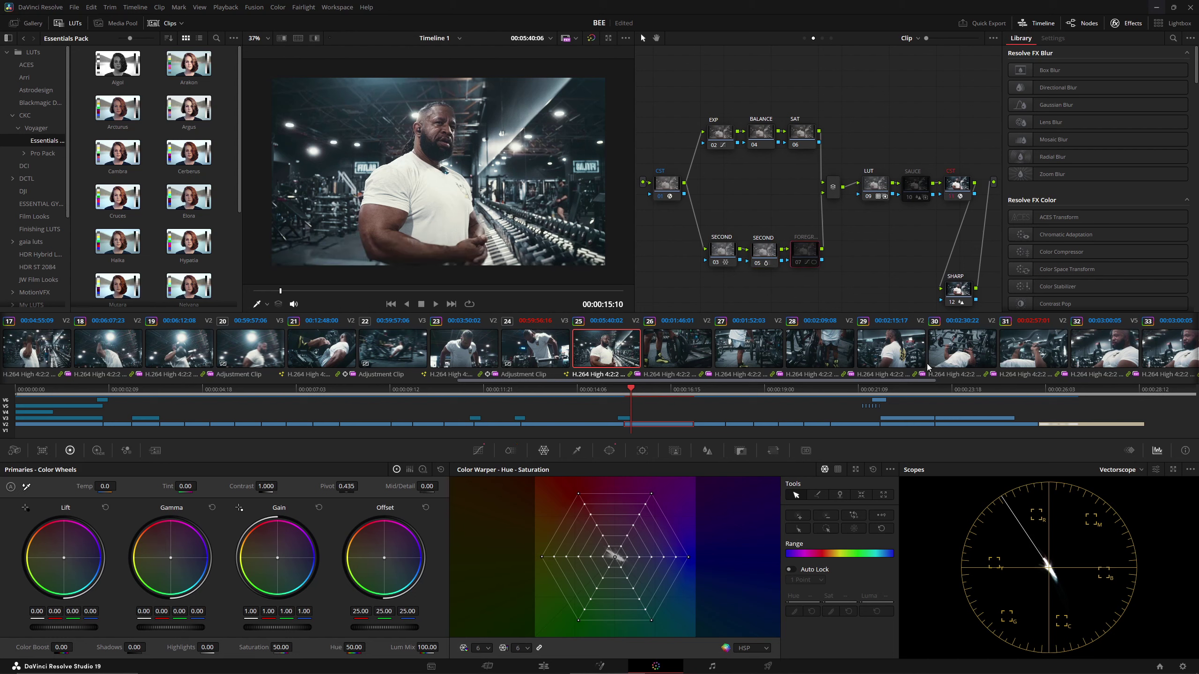
click(609, 451)
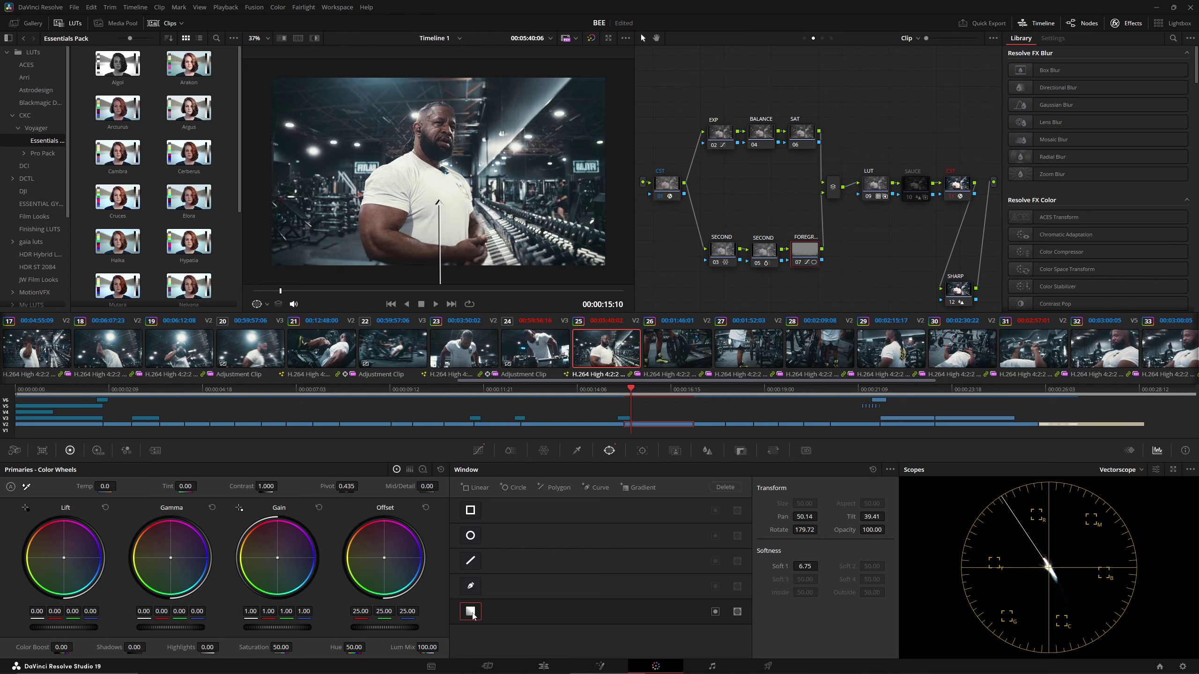
scroll(415, 199, down, 3)
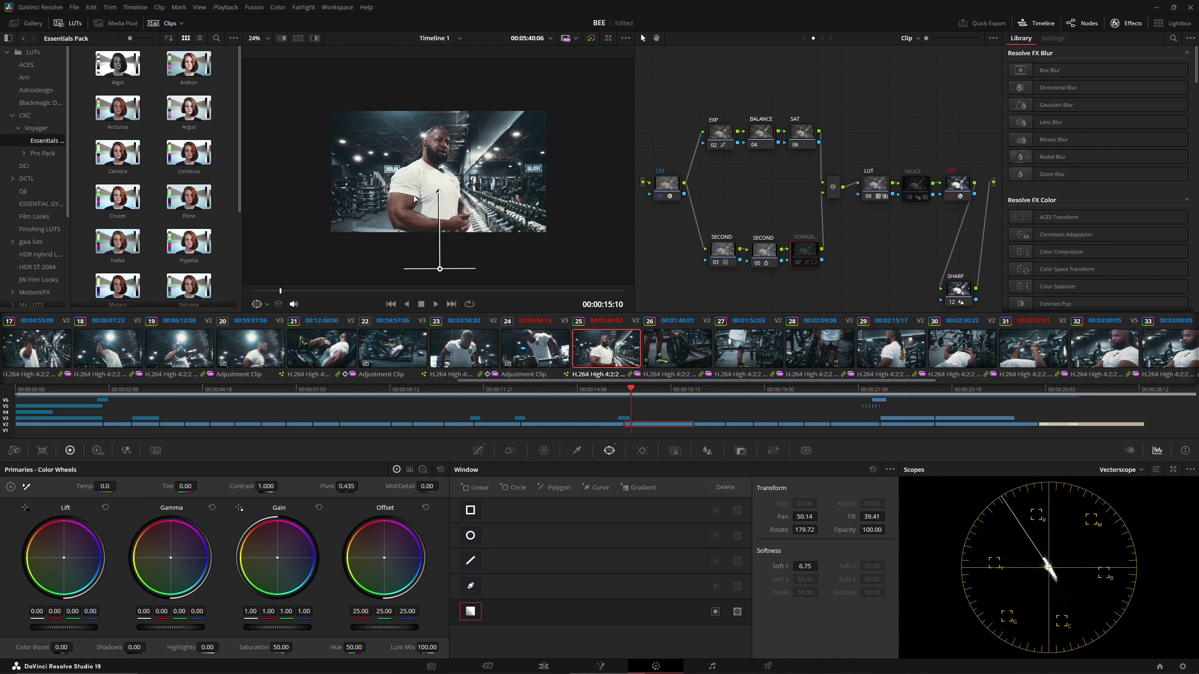
scroll(415, 199, up, 3)
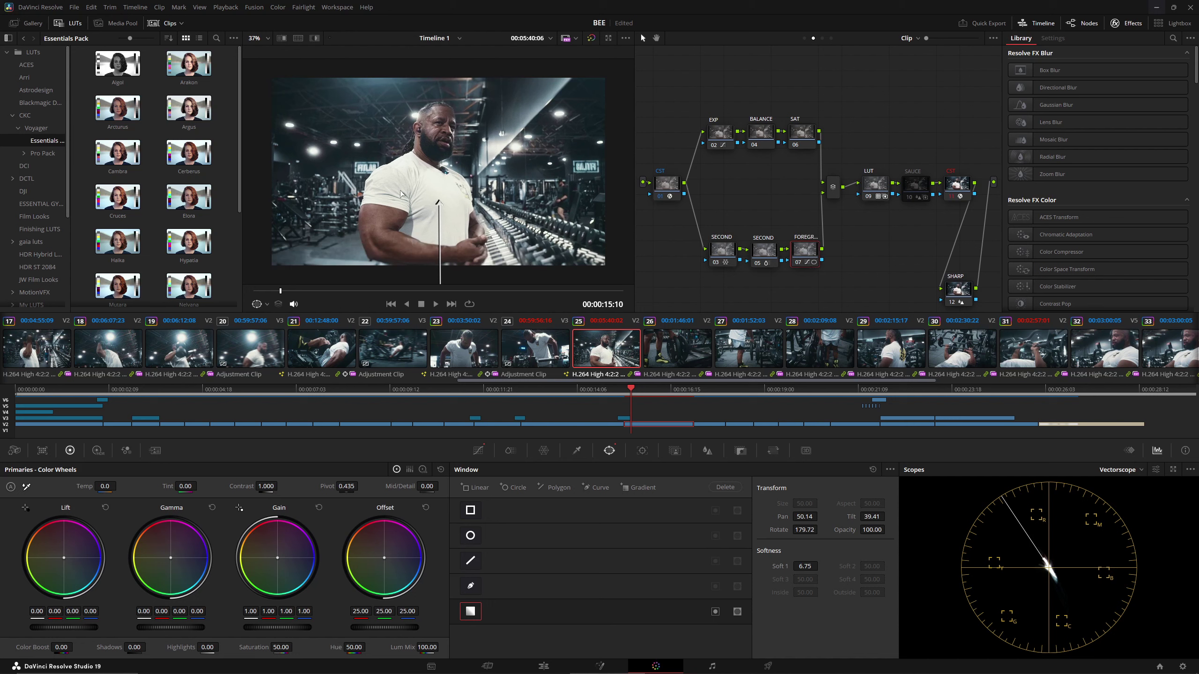
scroll(330, 264, up, 4)
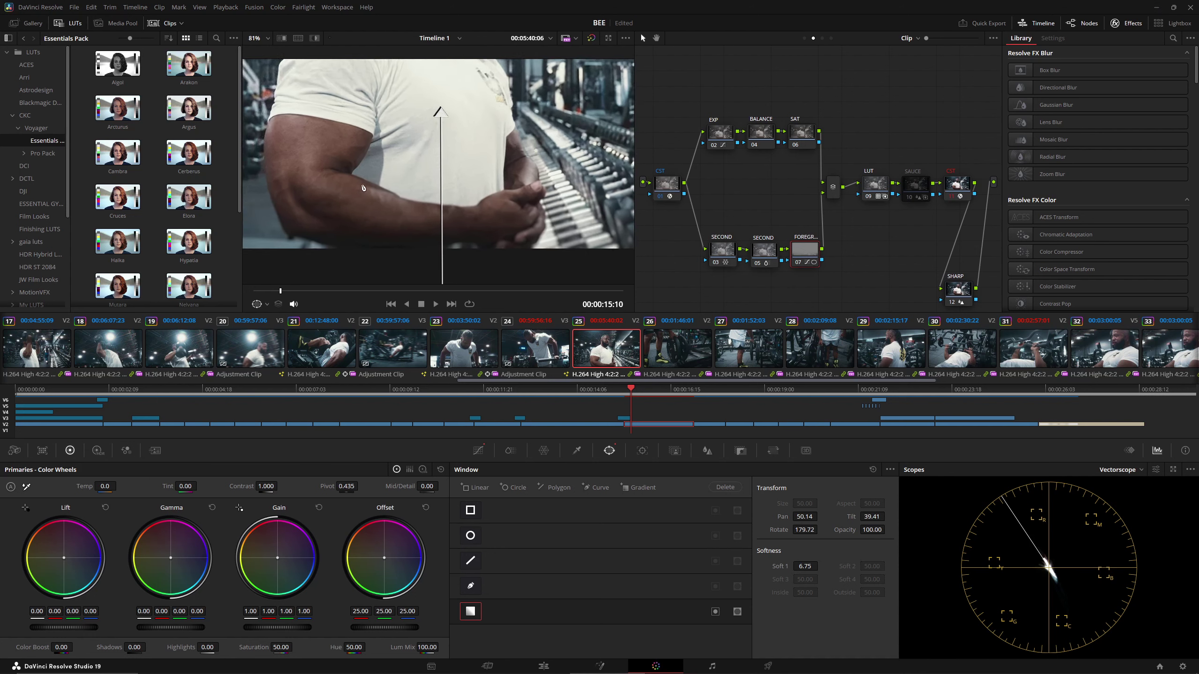
scroll(330, 199, down, 3)
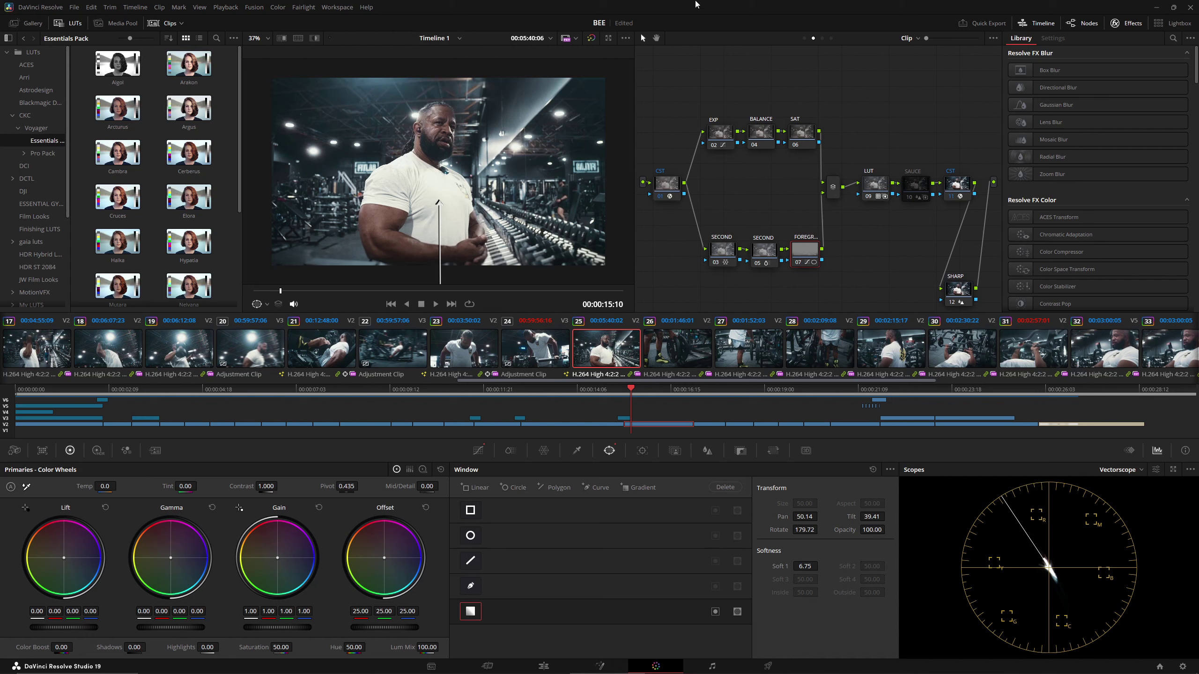
Step: Enable the SAUCE node and show its Key and Blur settings
click(924, 175)
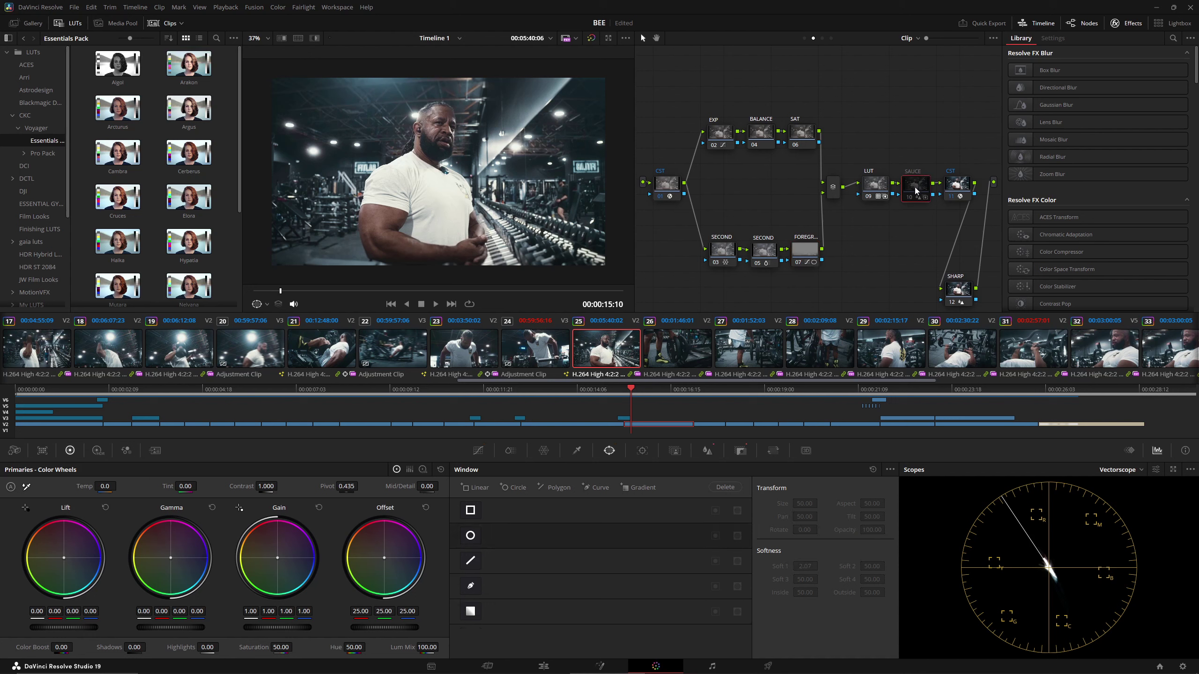
scroll(499, 188, up, 3)
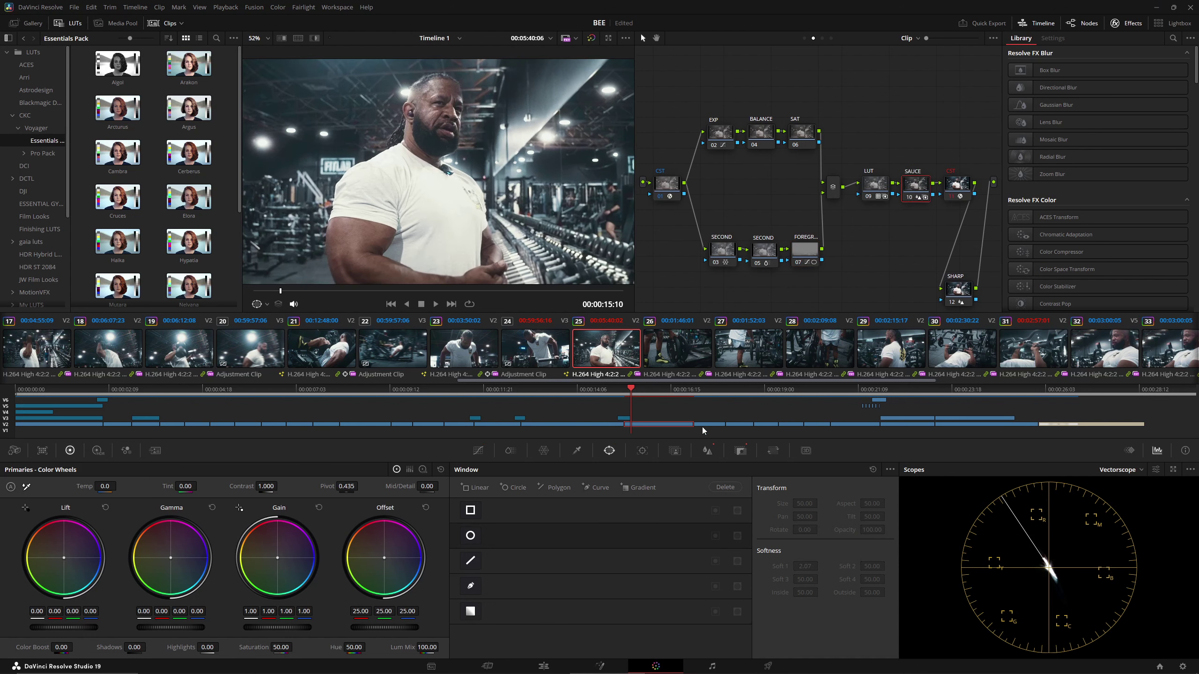
click(733, 453)
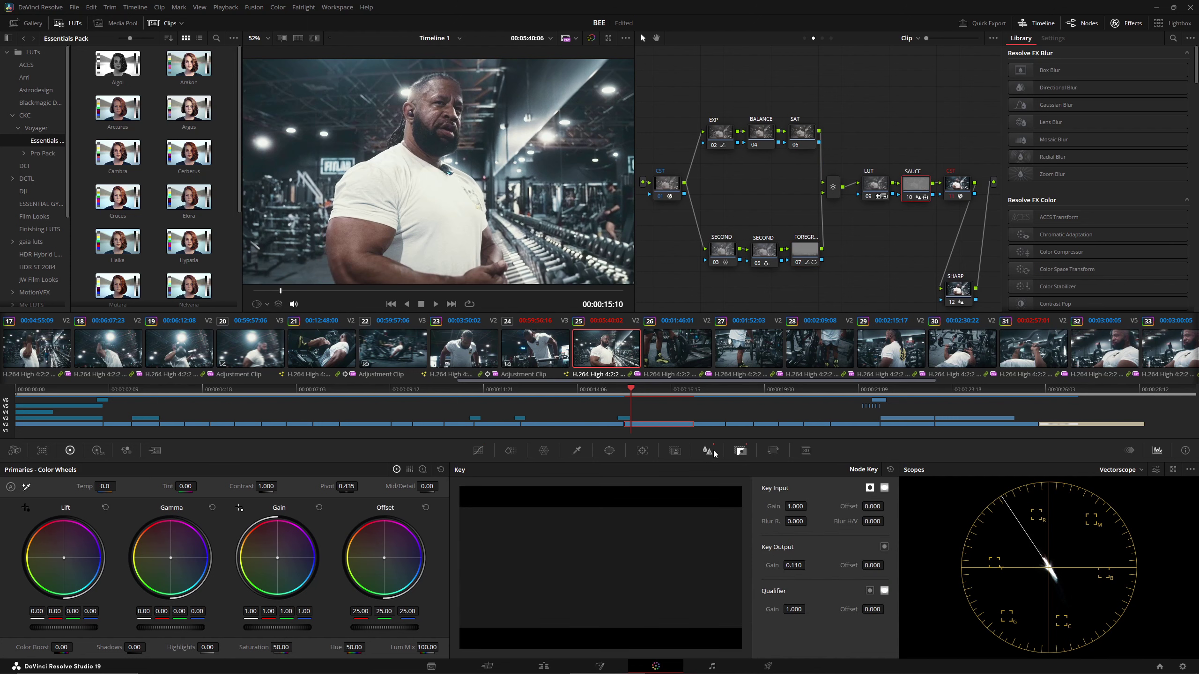
click(707, 450)
Step: Choose Screen as the composite mode of the SAUCE node
right_click(916, 186)
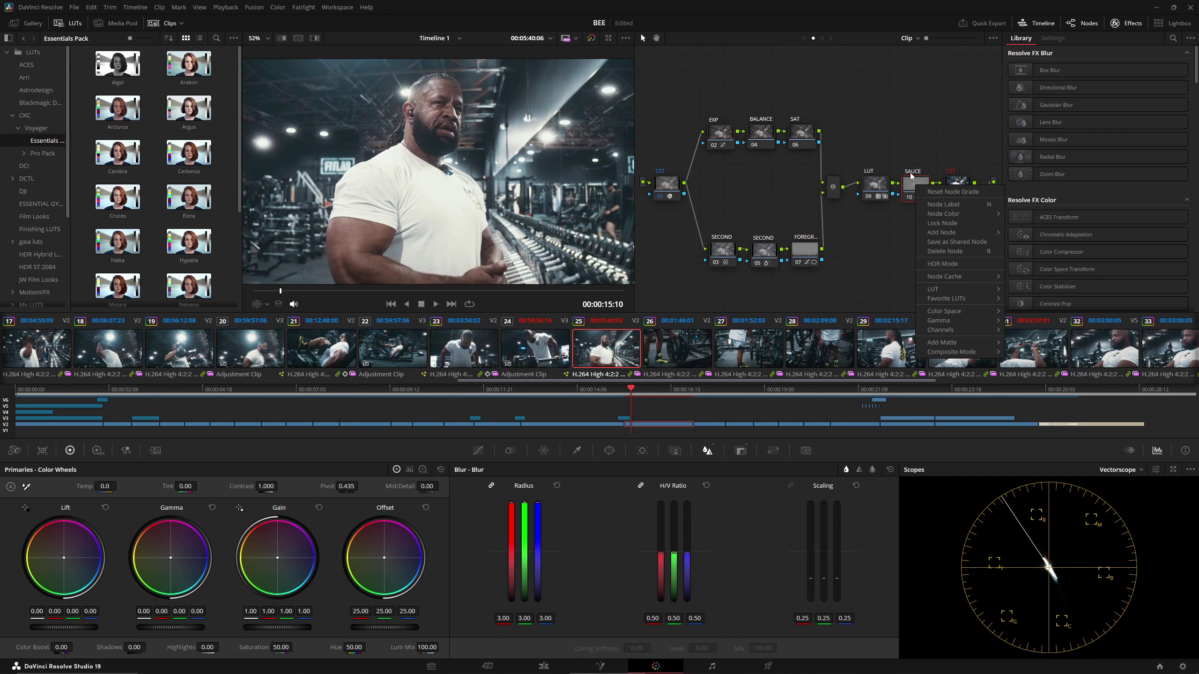
mouse_move(952, 357)
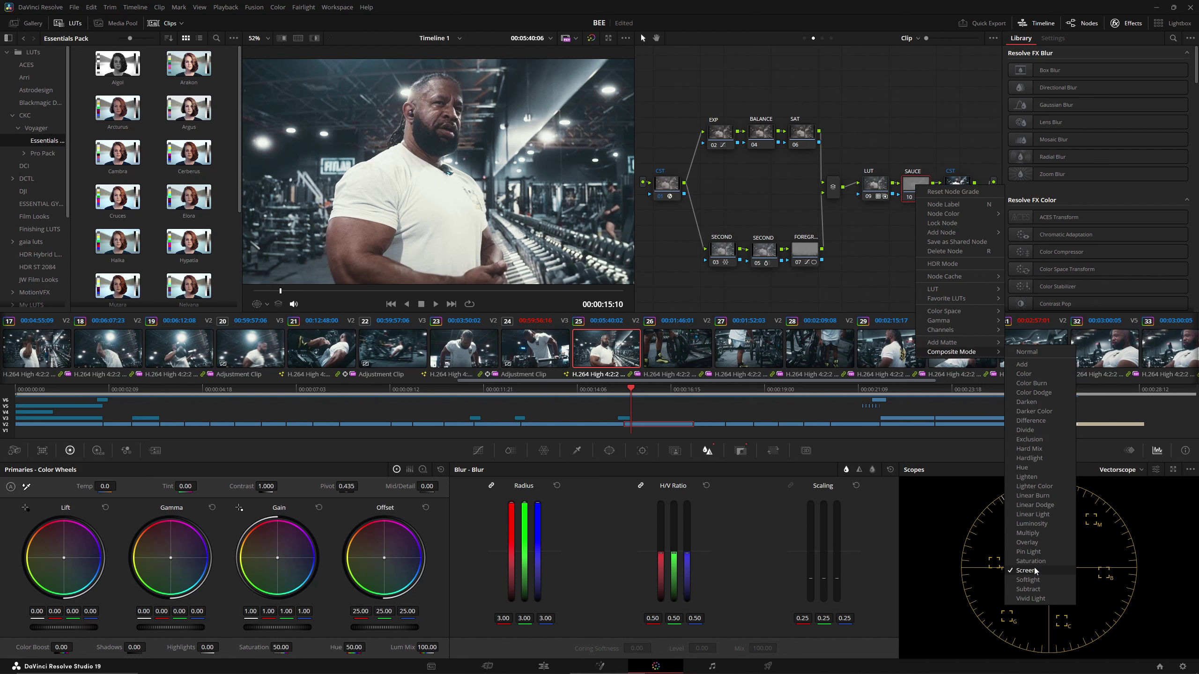
click(1010, 572)
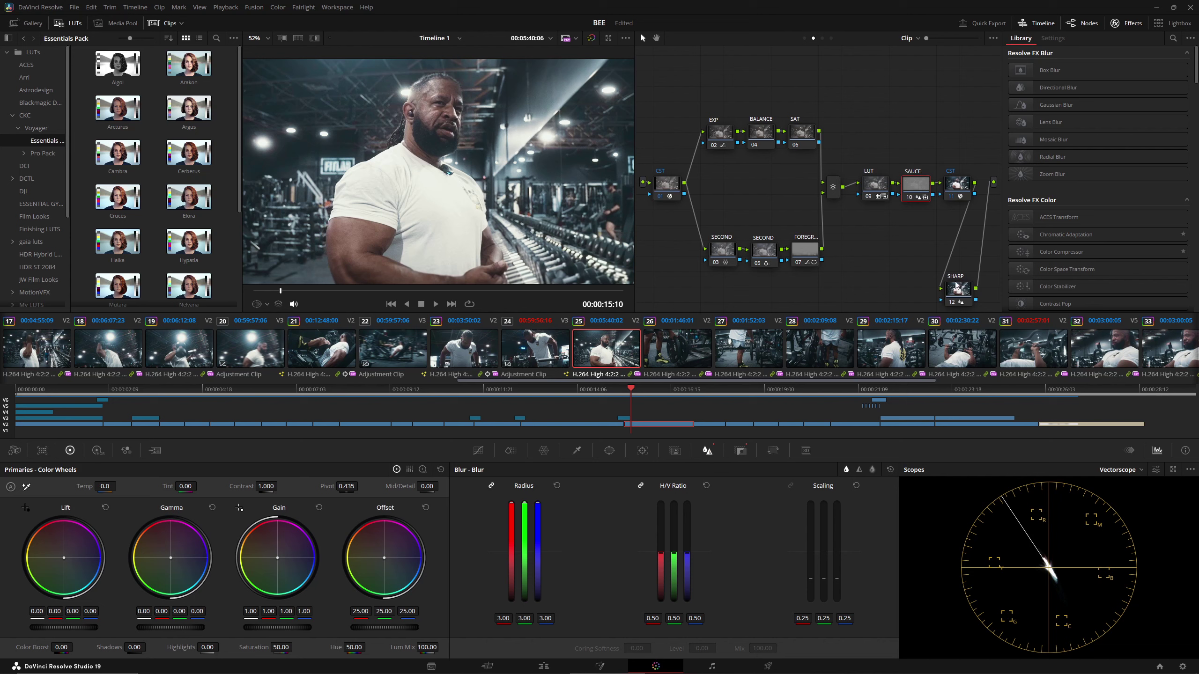
Step: Set the SAUCE node's Key Output gain to 0.120
click(740, 450)
scroll(554, 190, down, 2)
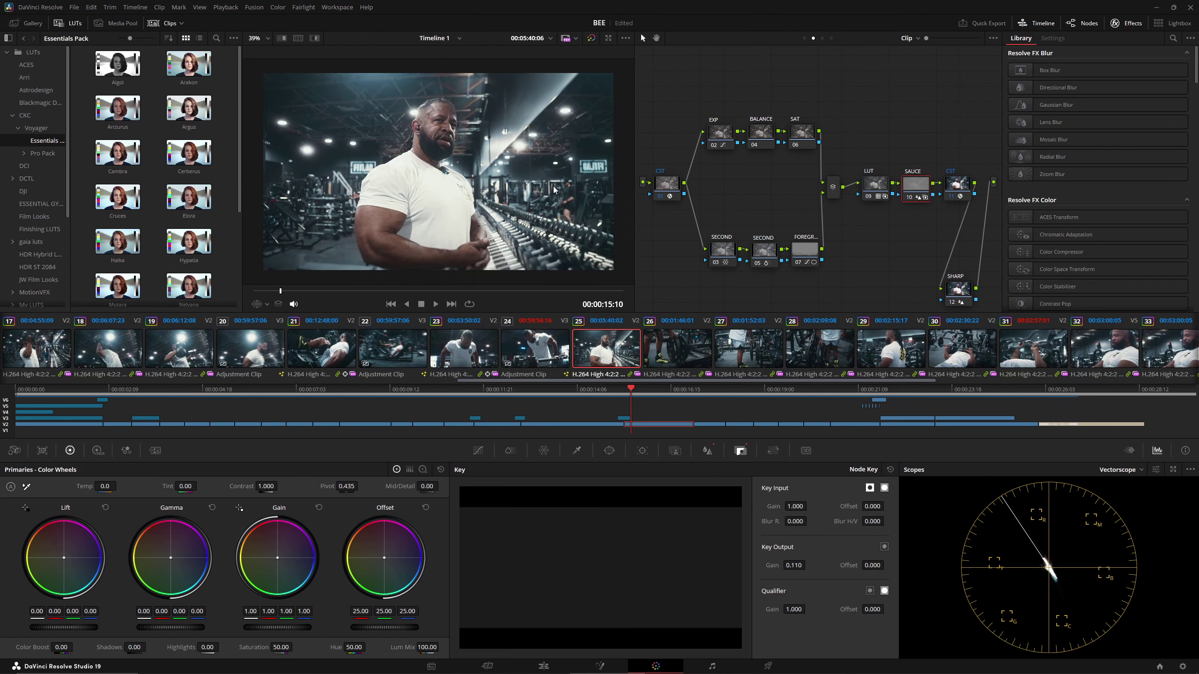
mouse_move(793, 567)
mouse_down()
mouse_move(807, 566)
mouse_move(796, 566)
mouse_up()
drag(794, 565, 808, 565)
Step: Switch the scope to Waveform and fine-tune the SAUCE node's Key Output gain to 0.111
click(1121, 470)
click(1119, 489)
click(1121, 469)
click(1132, 477)
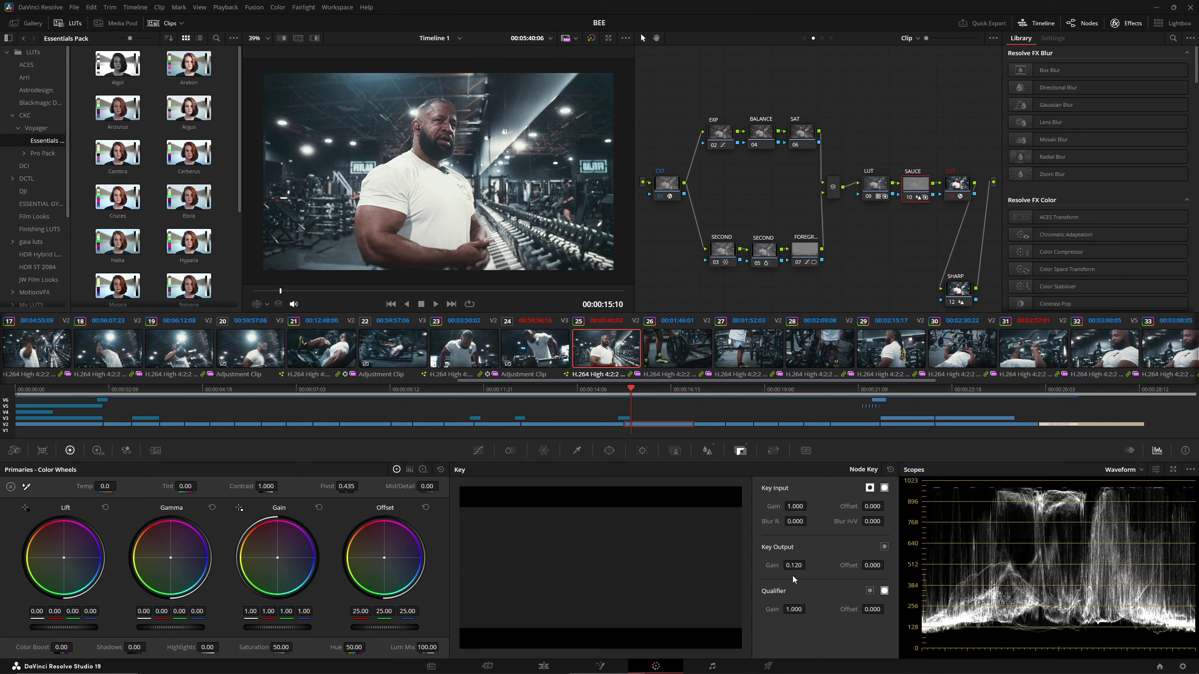
drag(794, 566, 808, 565)
mouse_move(797, 565)
mouse_down()
mouse_move(808, 565)
mouse_move(797, 565)
mouse_up()
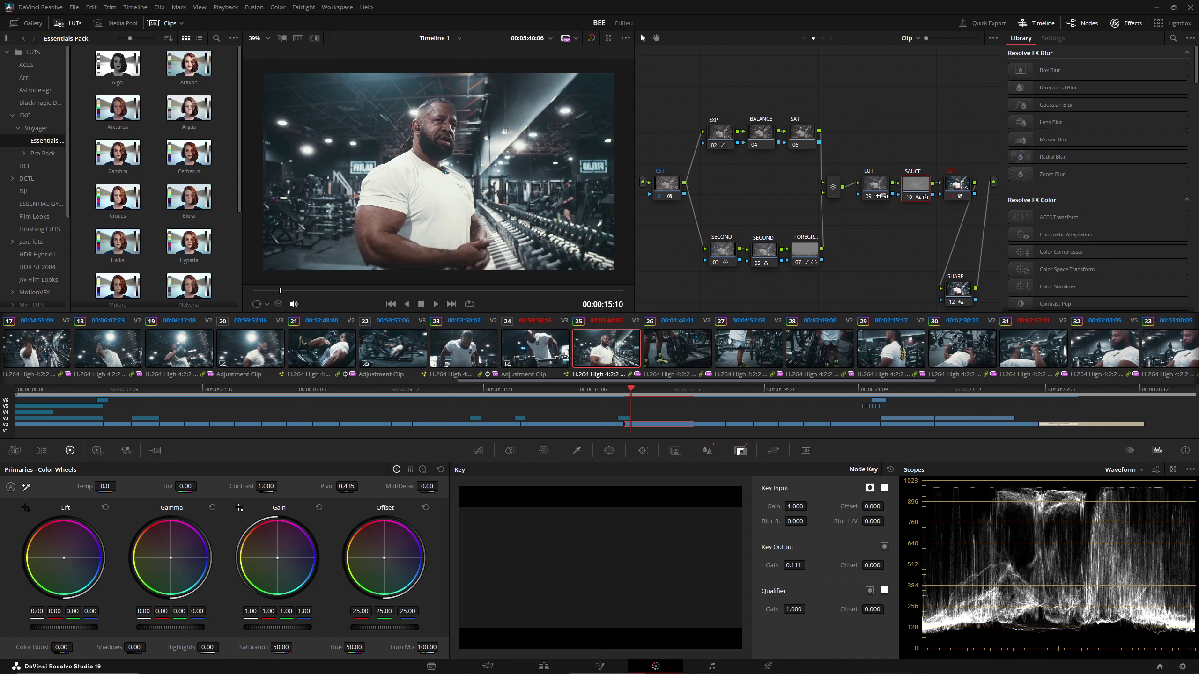
Step: Move the SHARP node closer to the SAUCE node, and examine the Group Pre-Clip, Clip and Group Post-Clip node graphs
drag(958, 289, 936, 270)
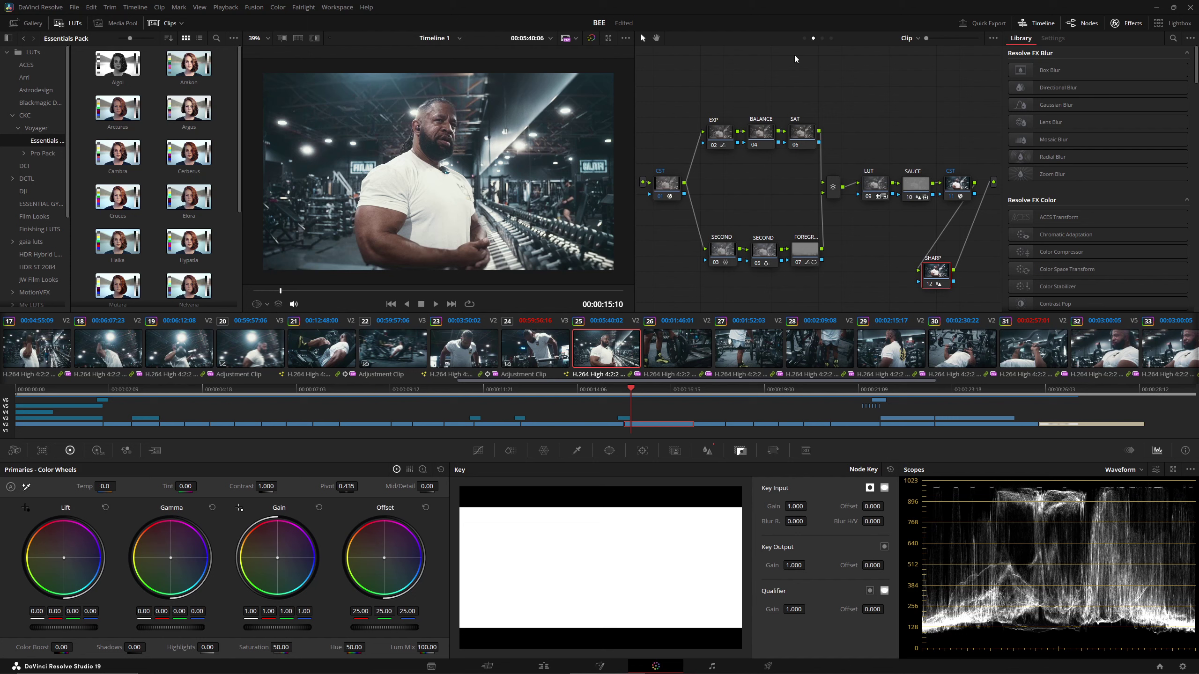
click(803, 38)
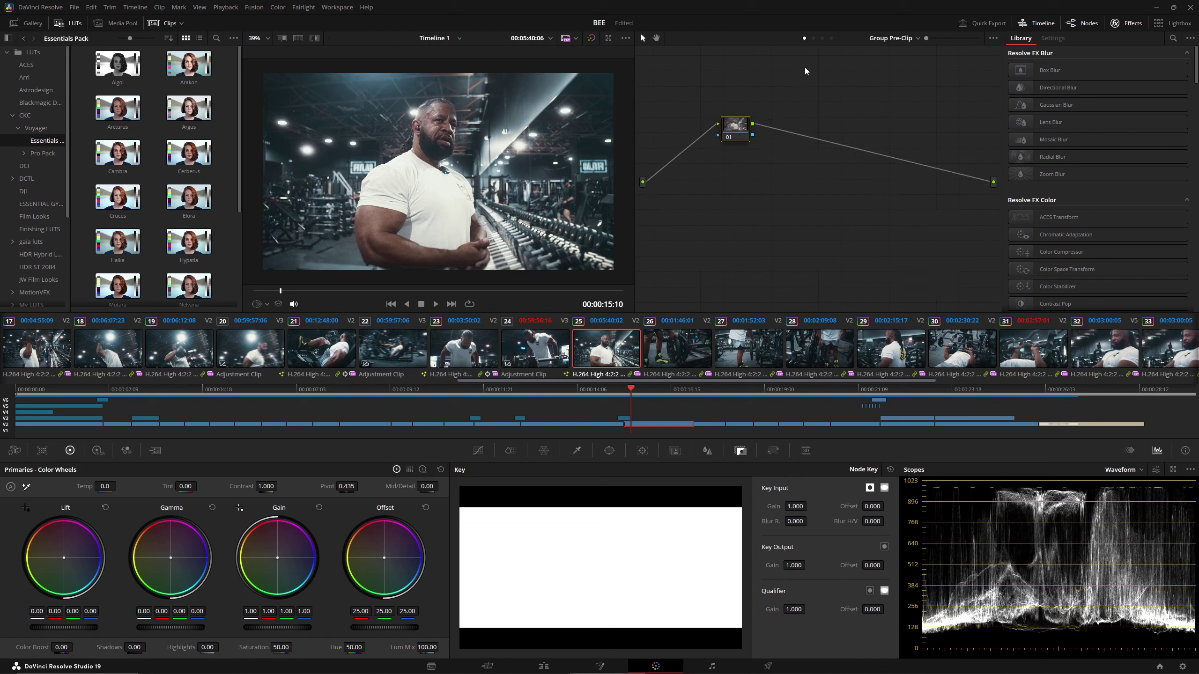
click(814, 38)
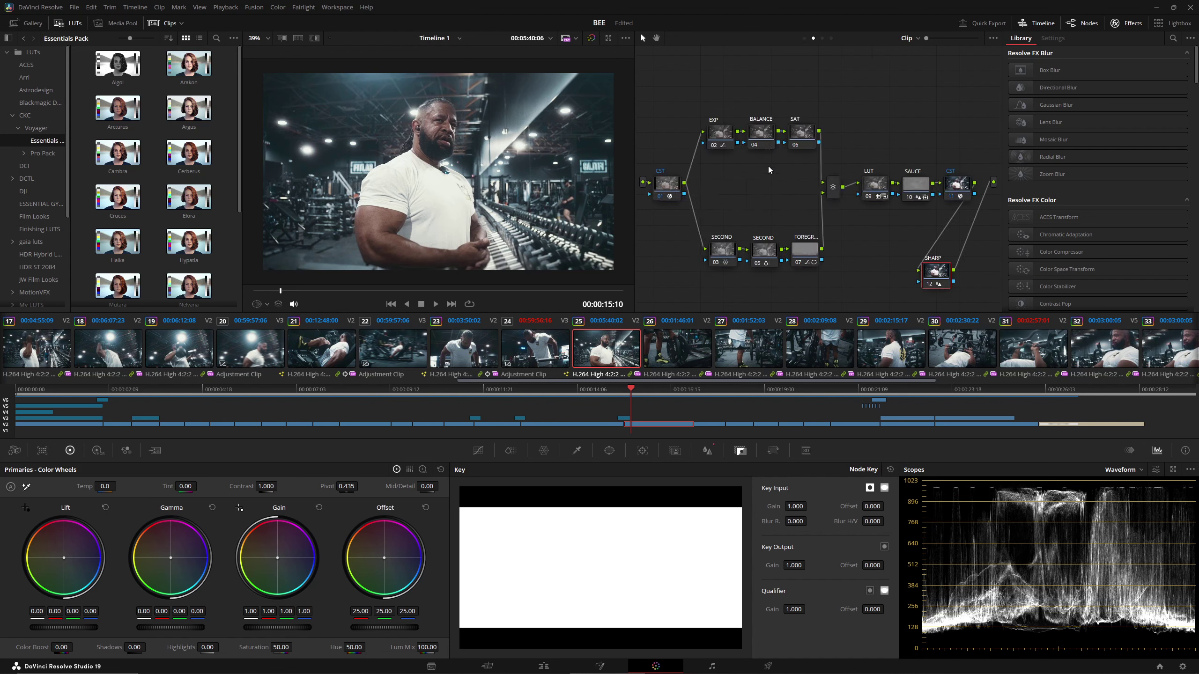
click(823, 38)
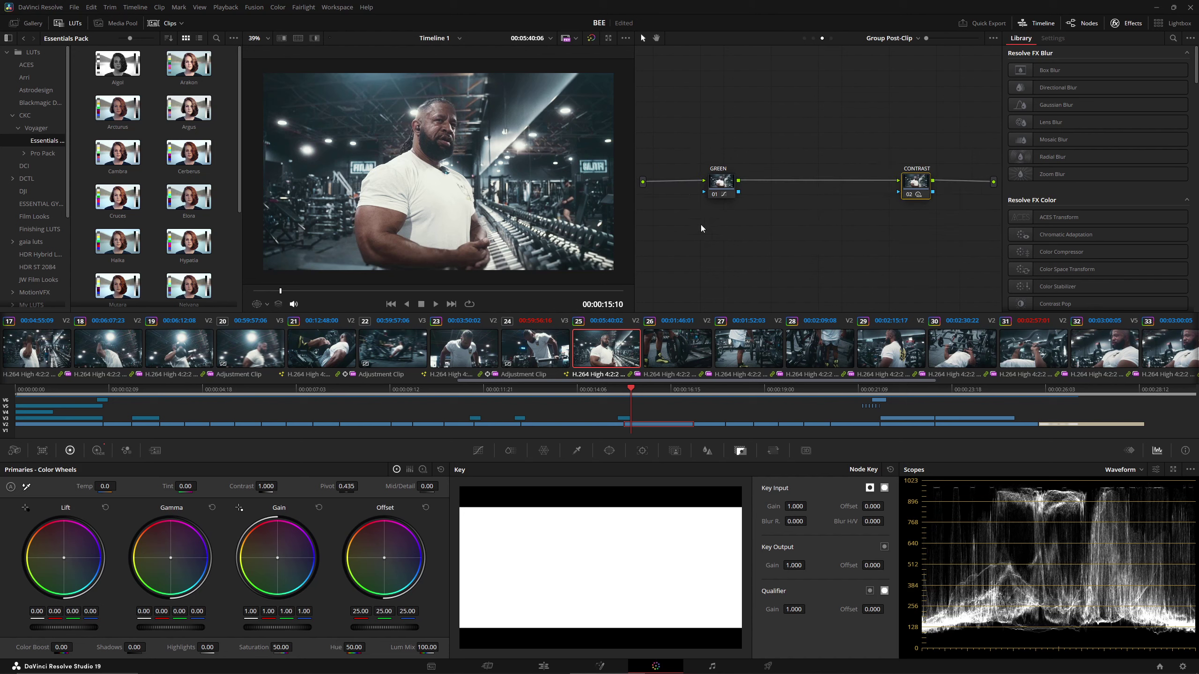
click(831, 39)
click(823, 39)
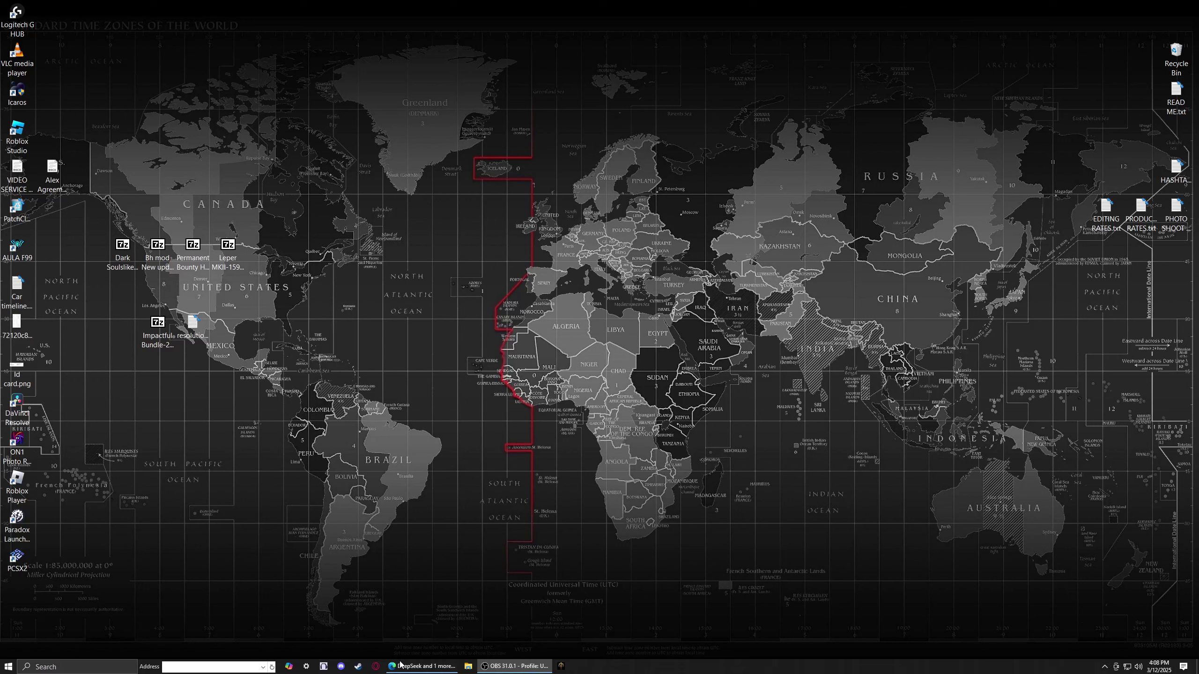
Step: Relaunch DaVinci Resolve and reopen the BEE project
key(super)
click(396, 548)
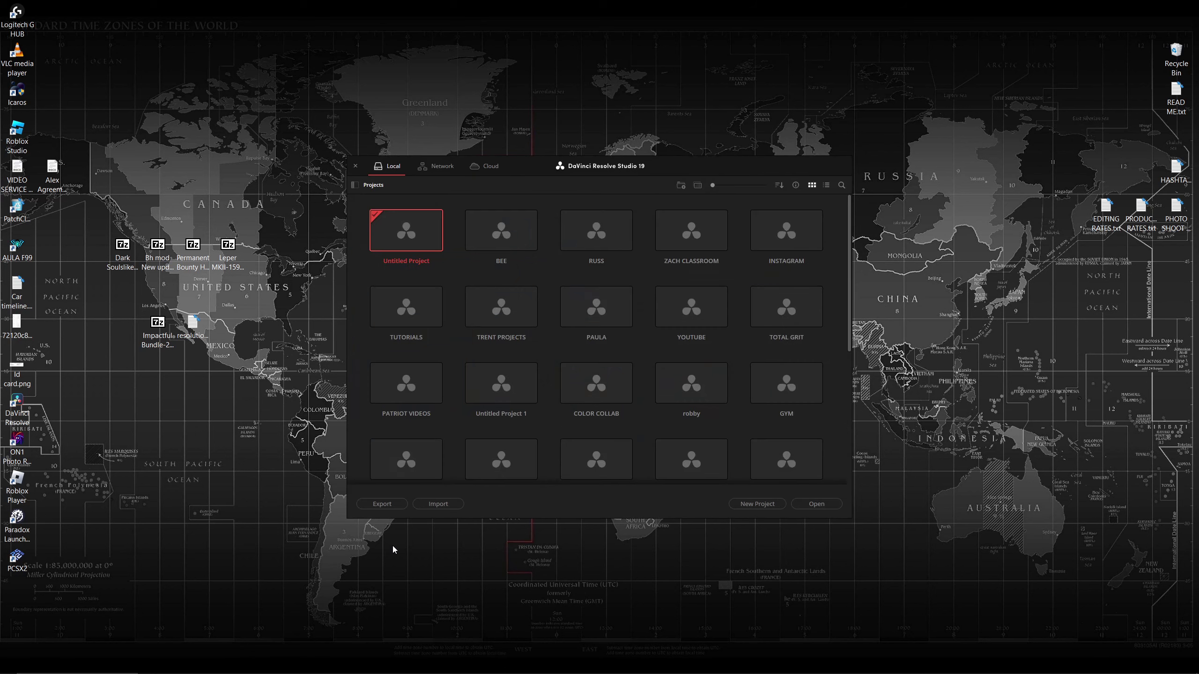
double_click(474, 236)
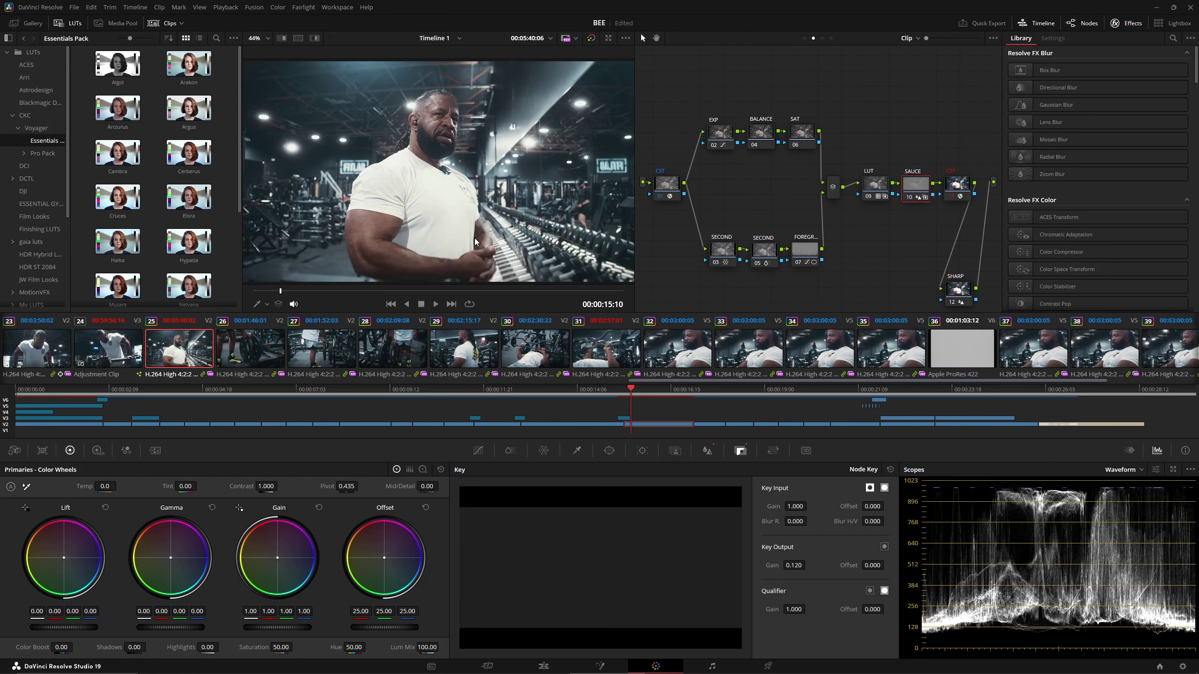
Step: Compare the Group Pre-Clip, Clip and Group Post-Clip node graphs, ending on the Group Post-Clip level
click(804, 39)
click(815, 38)
click(824, 38)
click(805, 38)
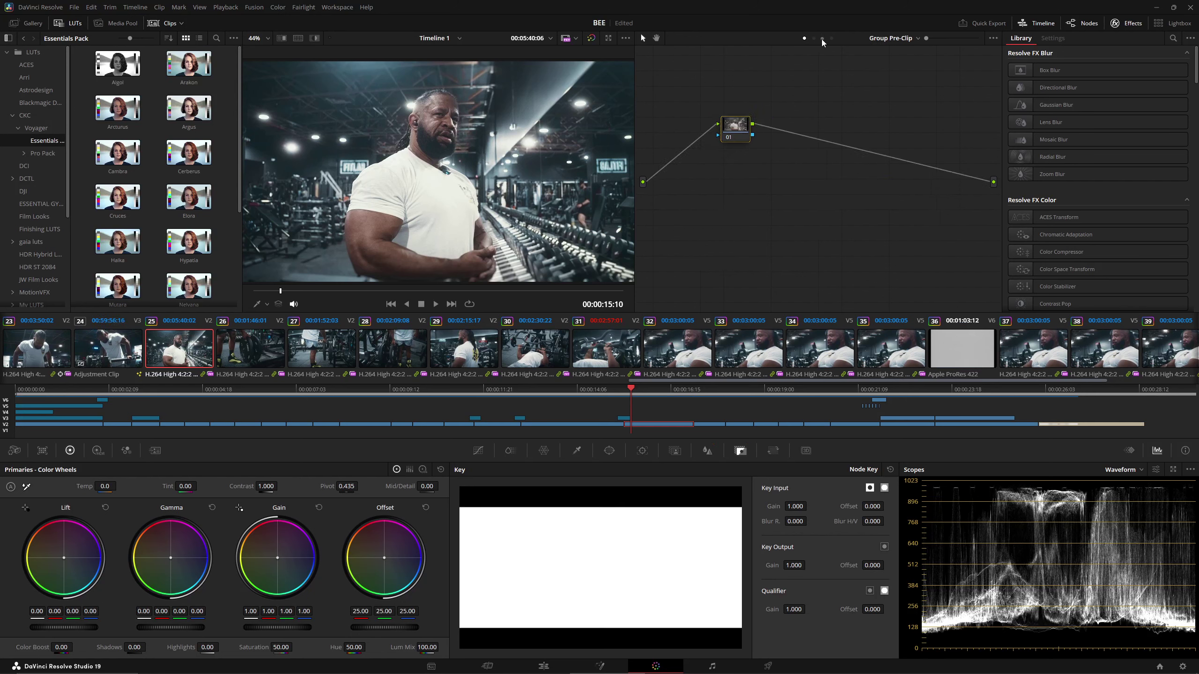
click(822, 38)
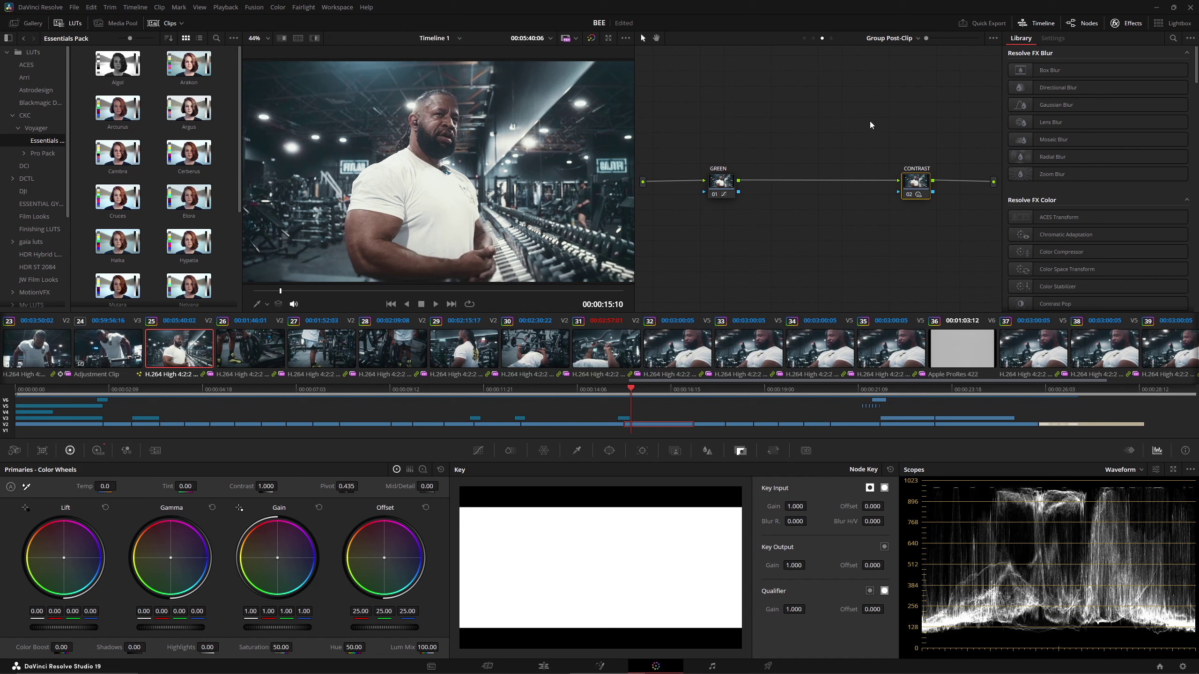
Step: Try selecting all clips, the range from clip 27 to 30, and individual clips, returning to clip 27 alone
click(321, 350)
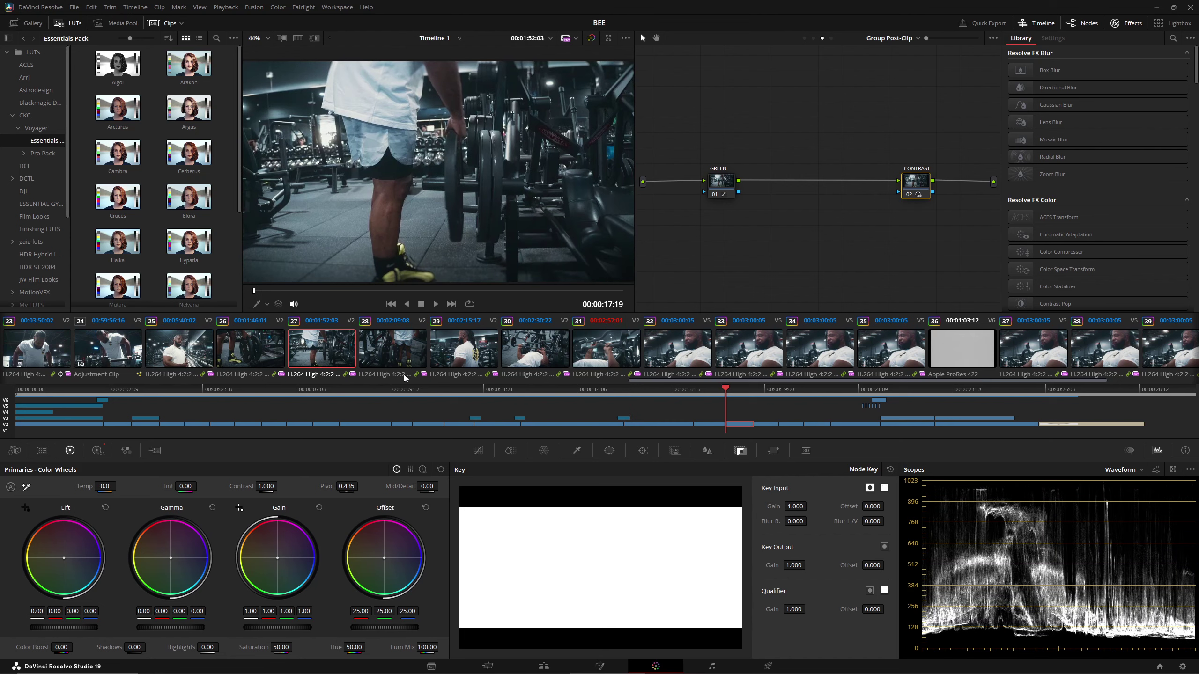
key(ctrl+a)
click(326, 351)
key(ctrl+a)
click(317, 354)
shift+click(526, 358)
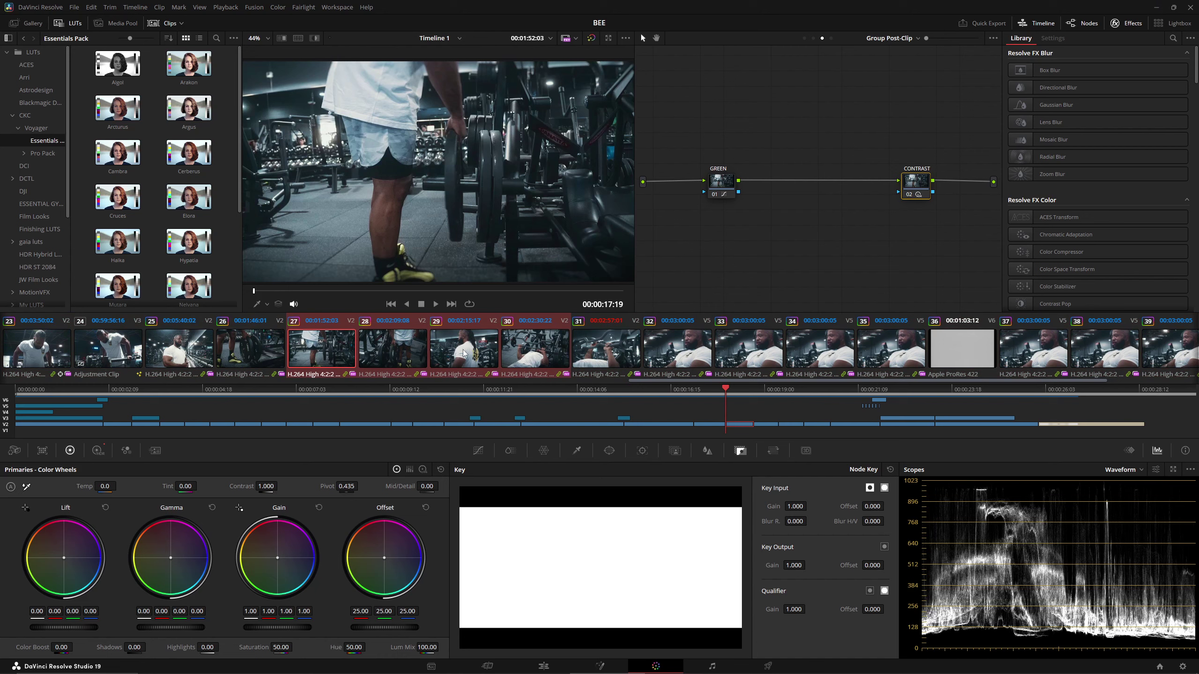
shift+click(820, 362)
click(326, 353)
ctrl+click(393, 353)
ctrl+click(528, 355)
ctrl+click(326, 354)
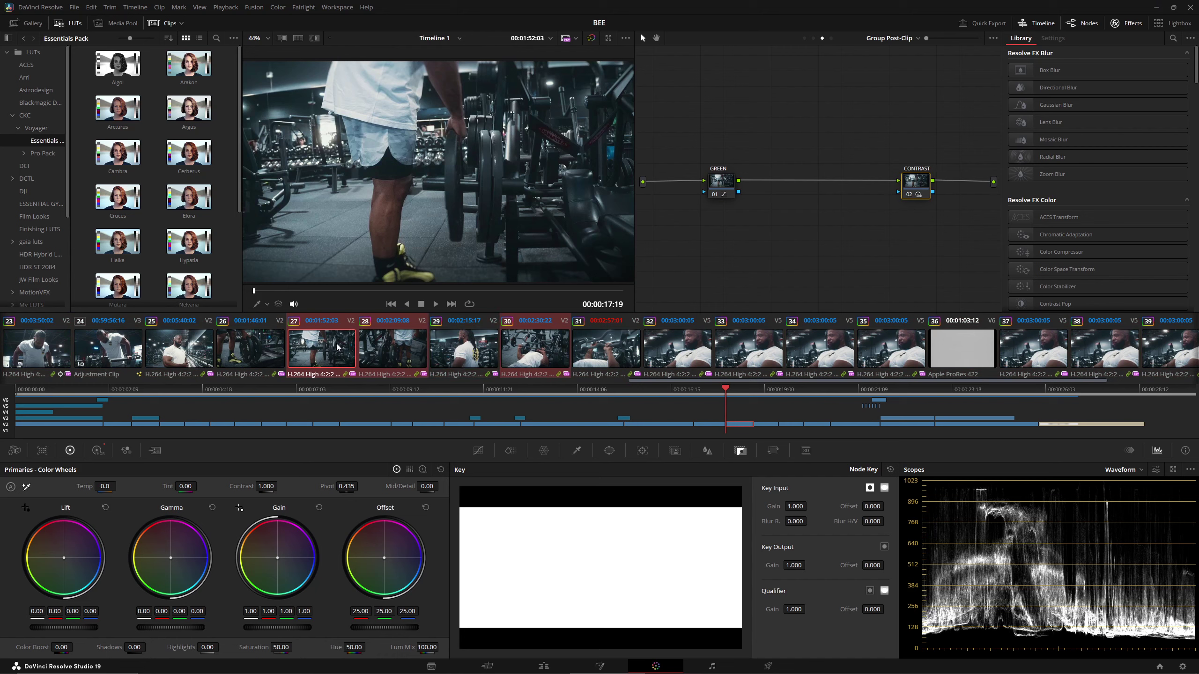
click(486, 358)
click(292, 350)
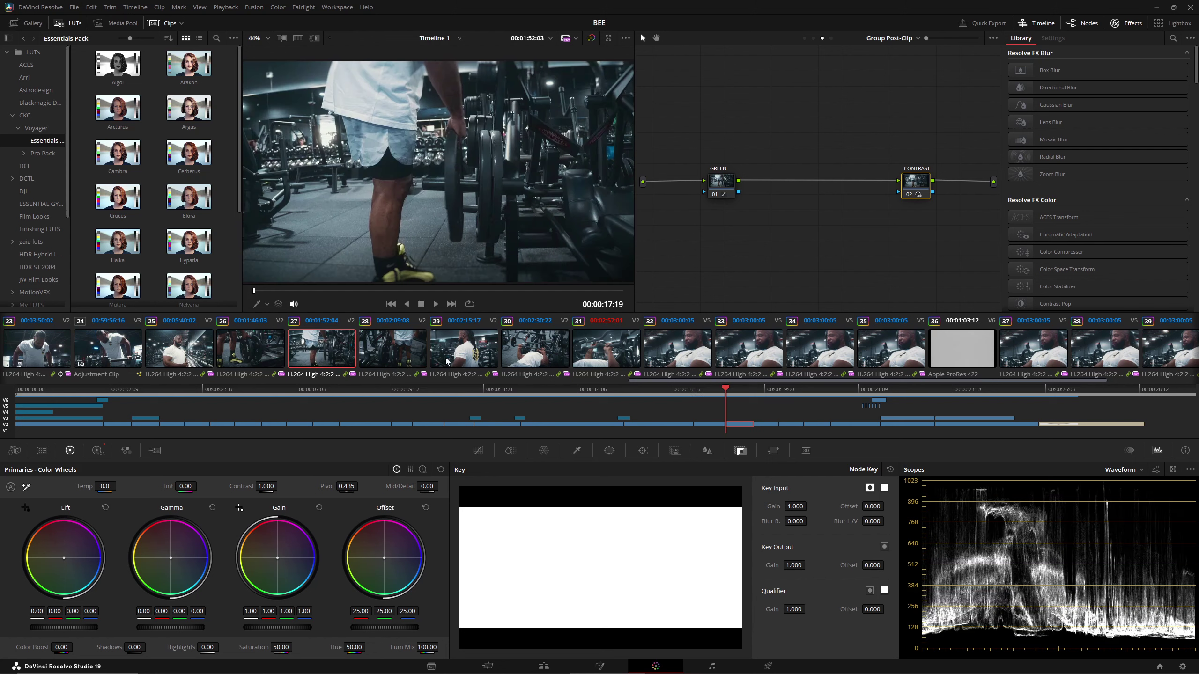
Step: Select every clip in the timeline and examine the options for adding them into a new group
right_click(318, 348)
click(262, 350)
click(325, 345)
key(ctrl+a)
right_click(322, 352)
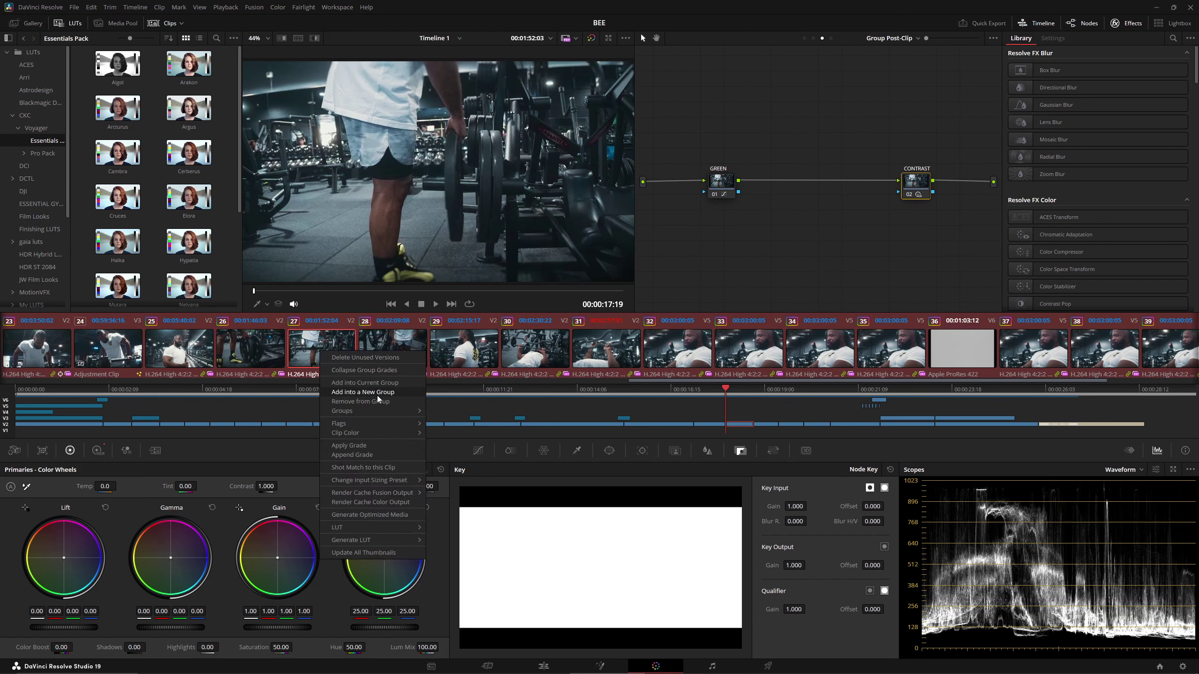
click(721, 282)
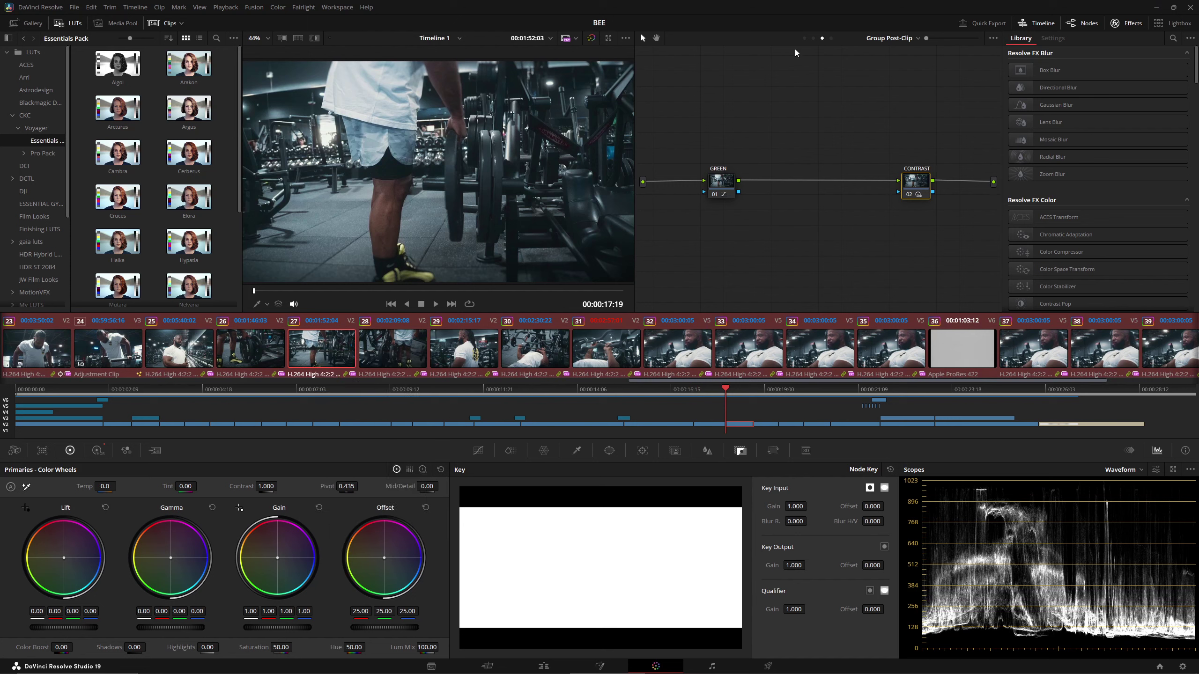
Step: Examine the Timeline-level node graph, shift its Tilt-Shift Blur node slightly, and return to the Group Post-Clip graph
click(832, 39)
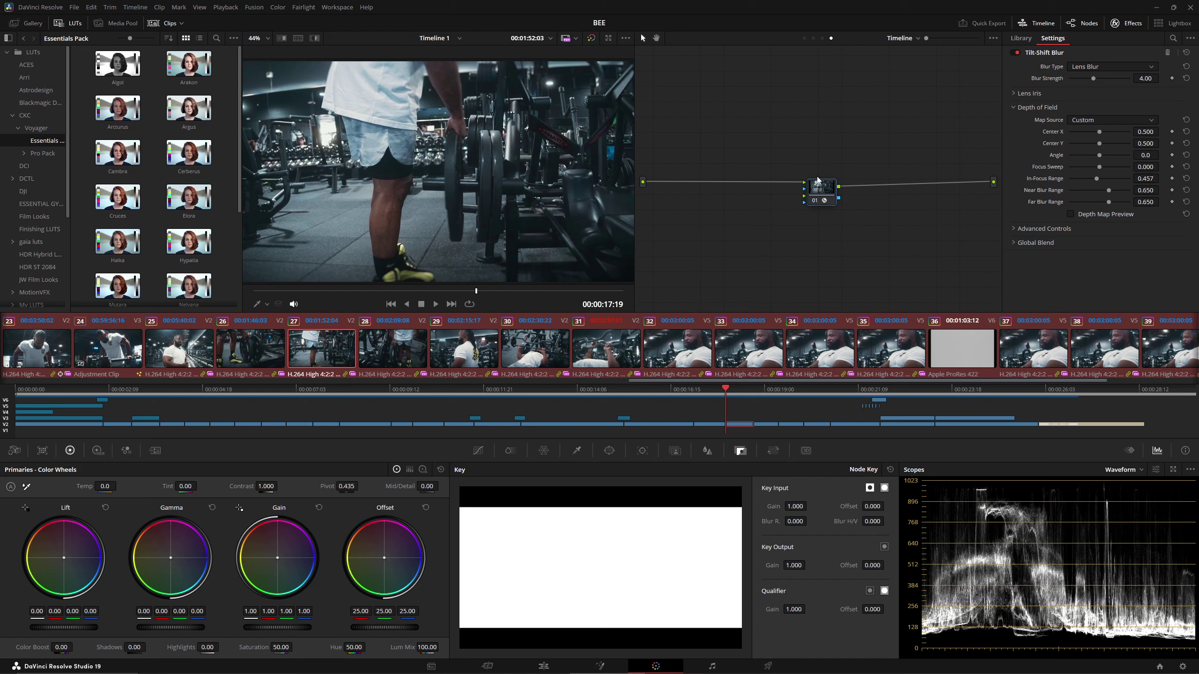
drag(818, 179, 791, 180)
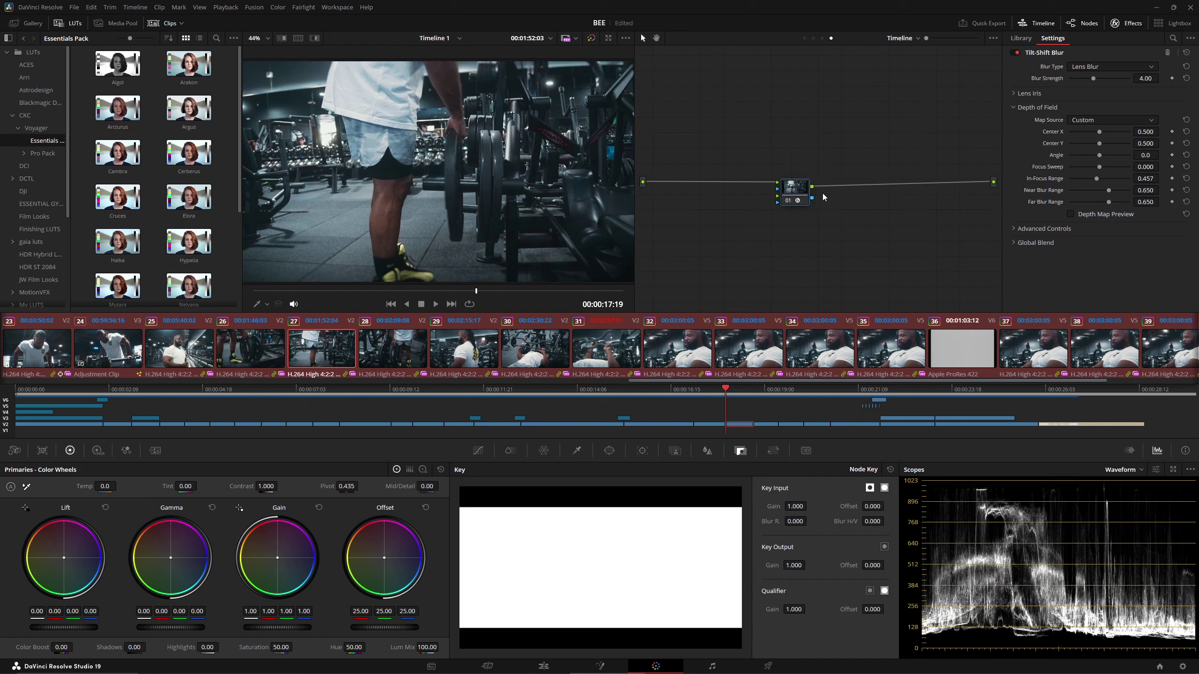
click(823, 38)
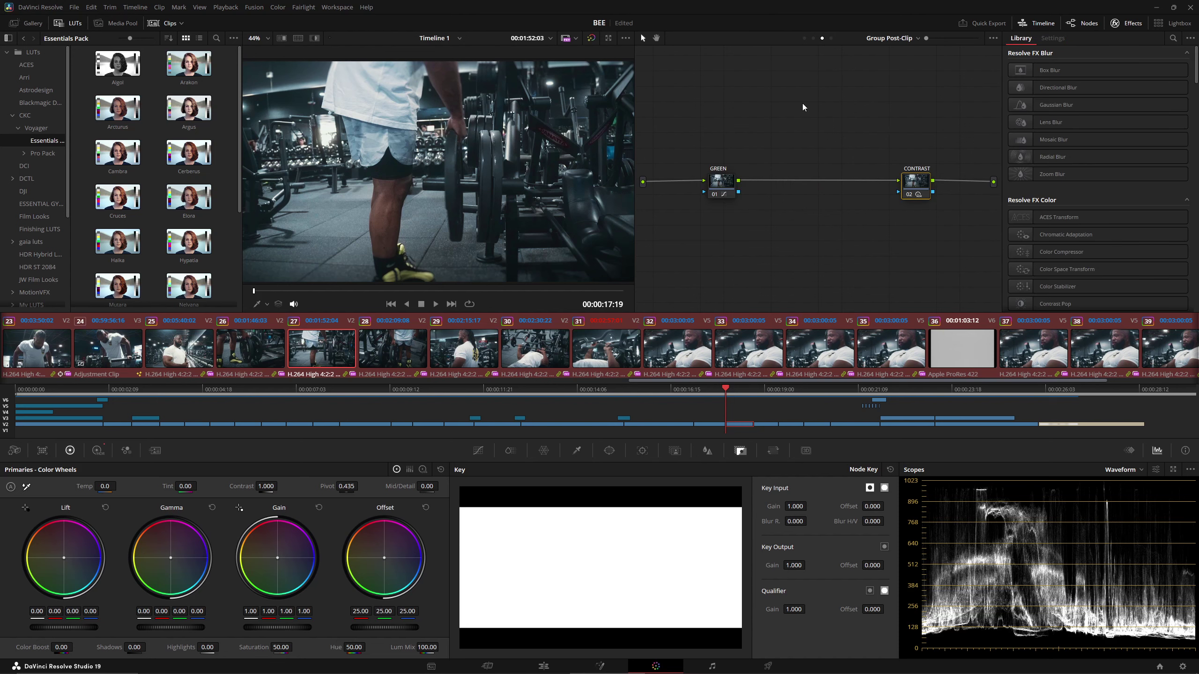
Step: Examine the GREEN node's custom curve with only the green channel active, and inspect the tint in the image's dark areas
click(722, 187)
click(478, 450)
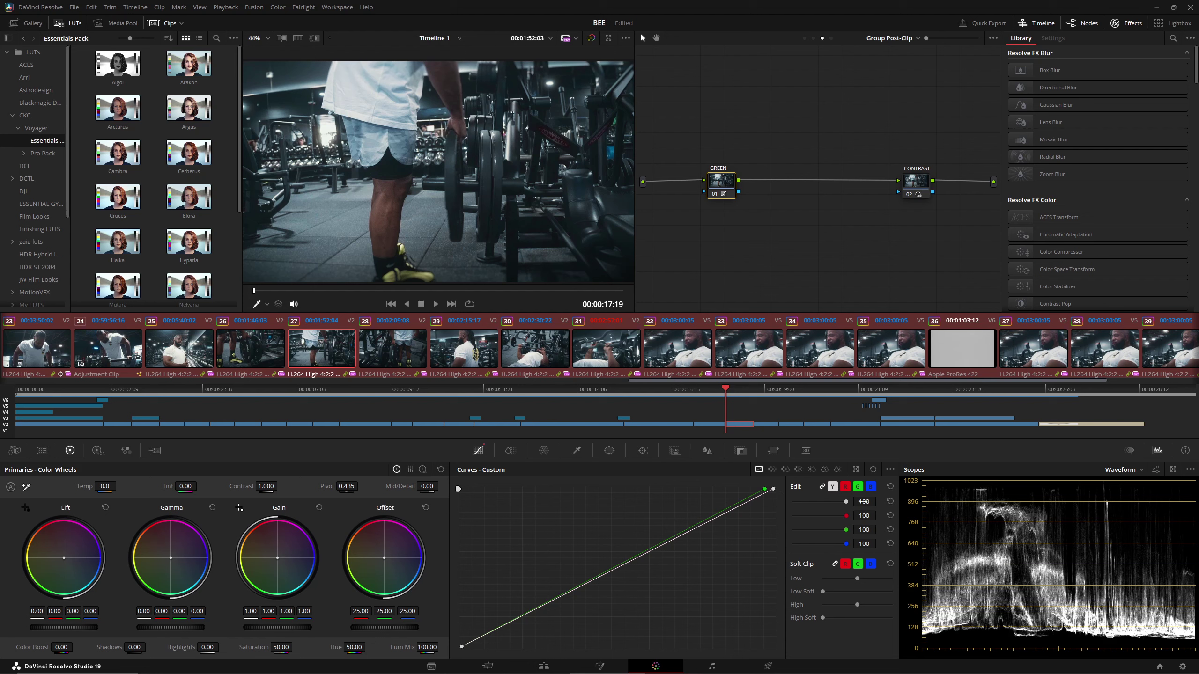
click(859, 487)
scroll(462, 241, up, 5)
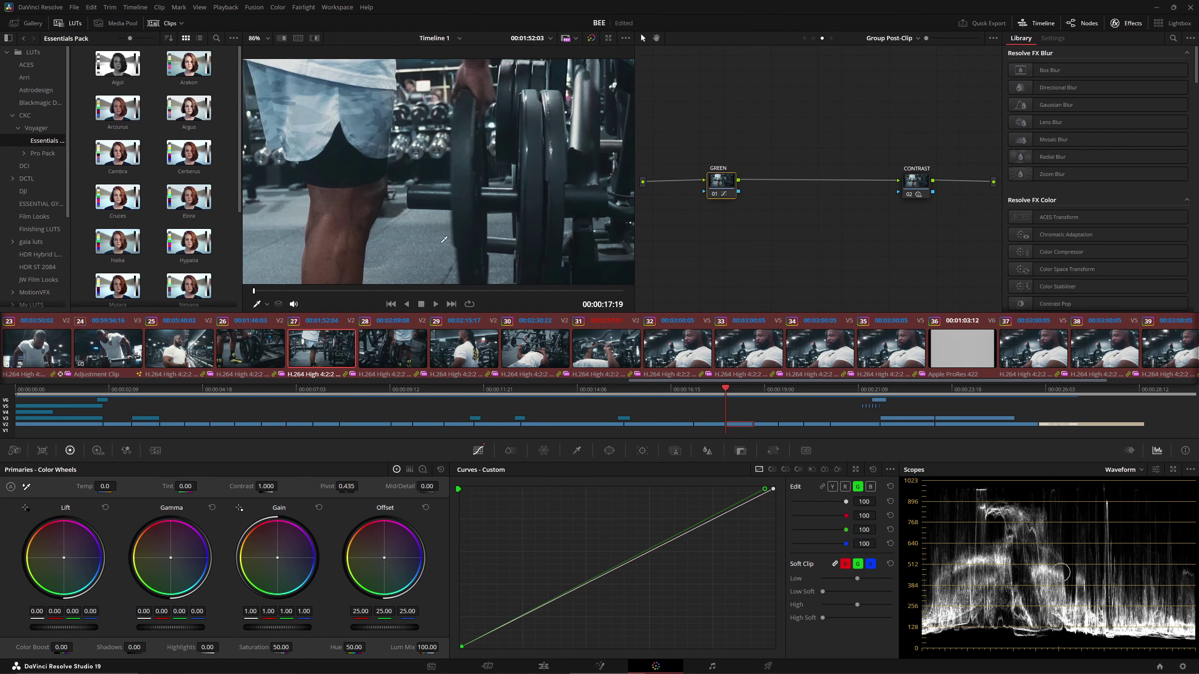
scroll(461, 240, up, 10)
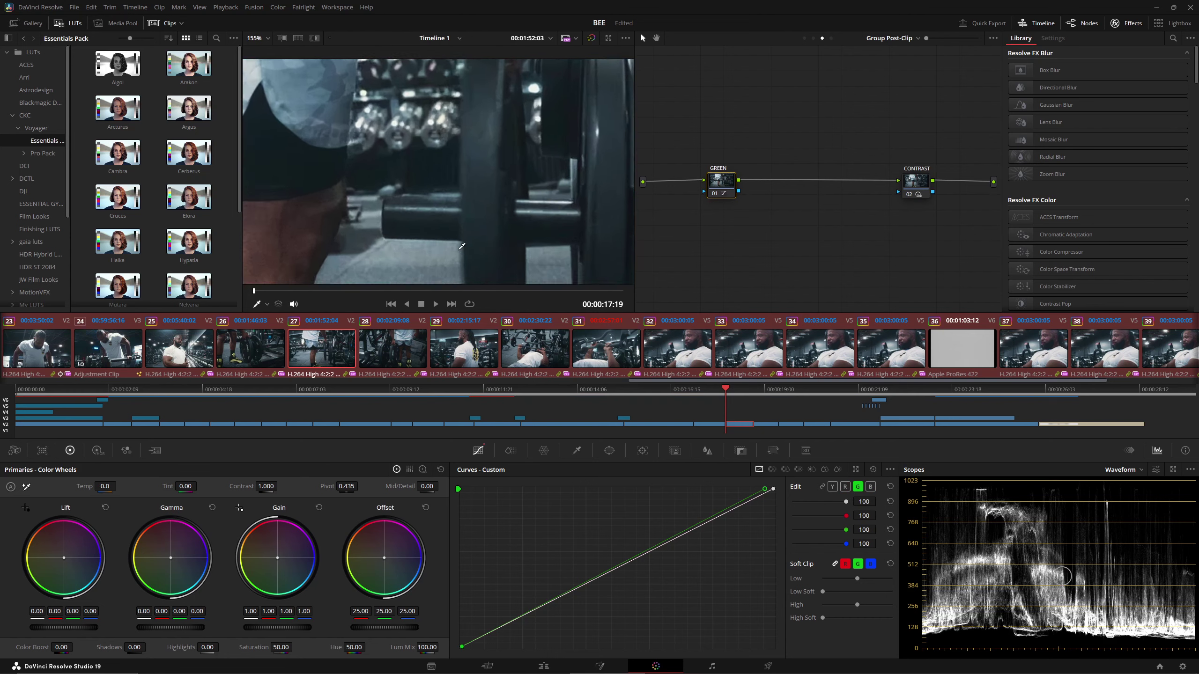
scroll(457, 240, up, 3)
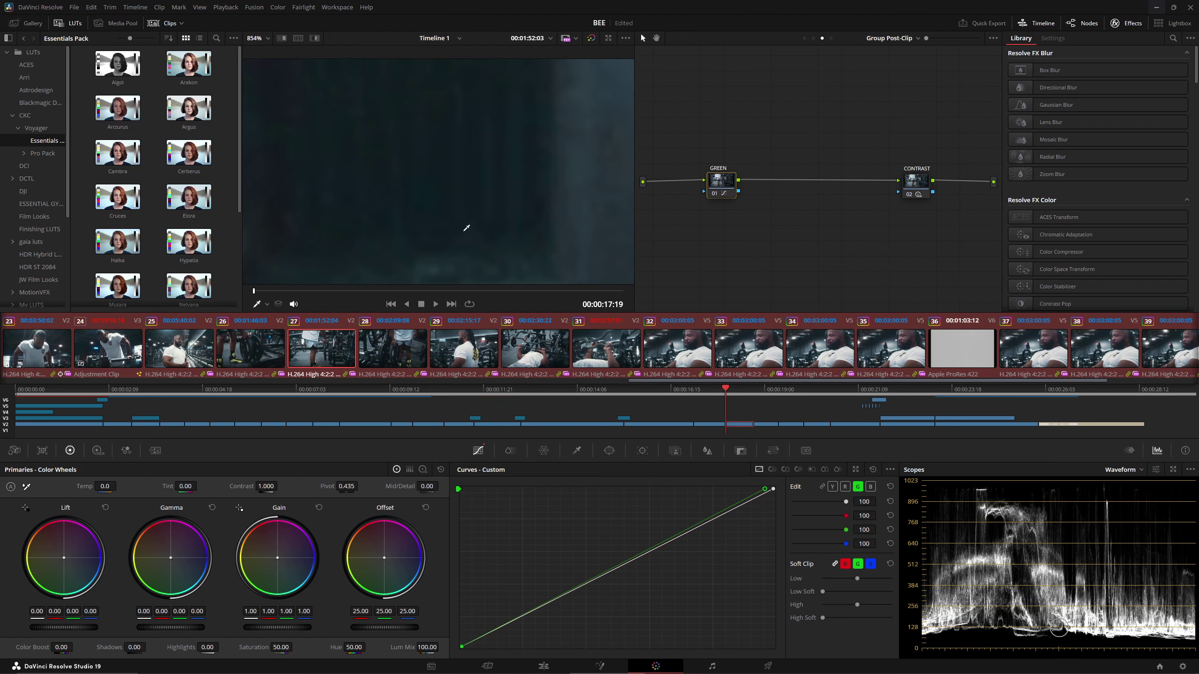
scroll(467, 228, down, 13)
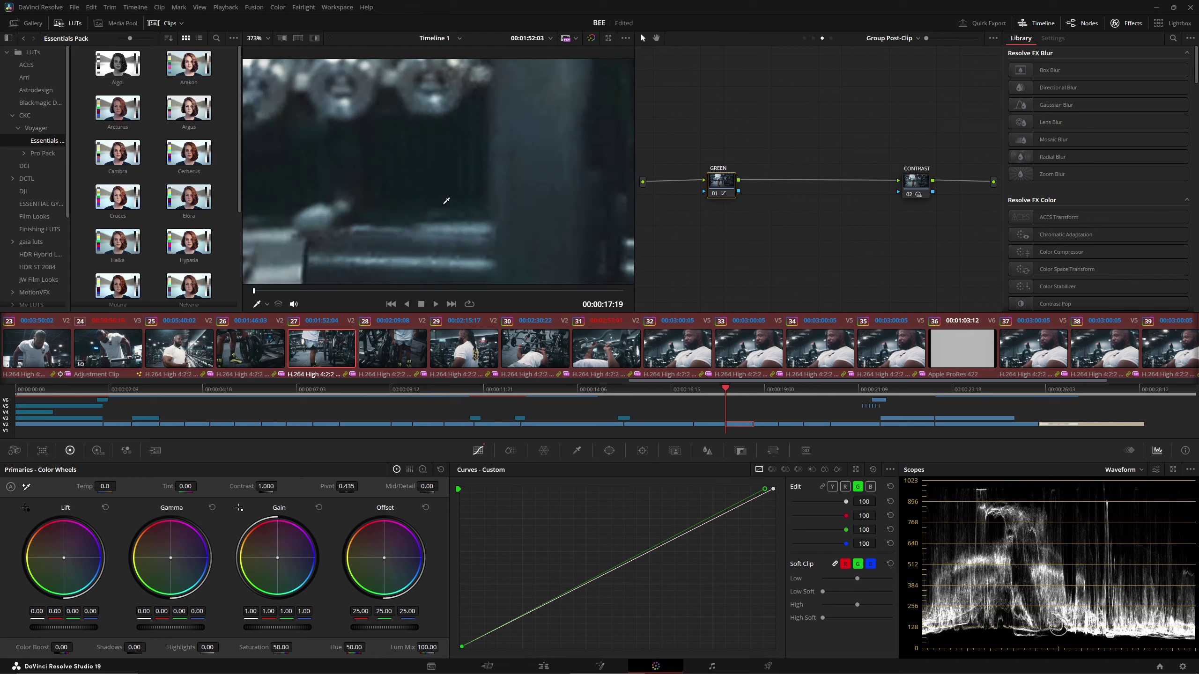
scroll(446, 193, down, 3)
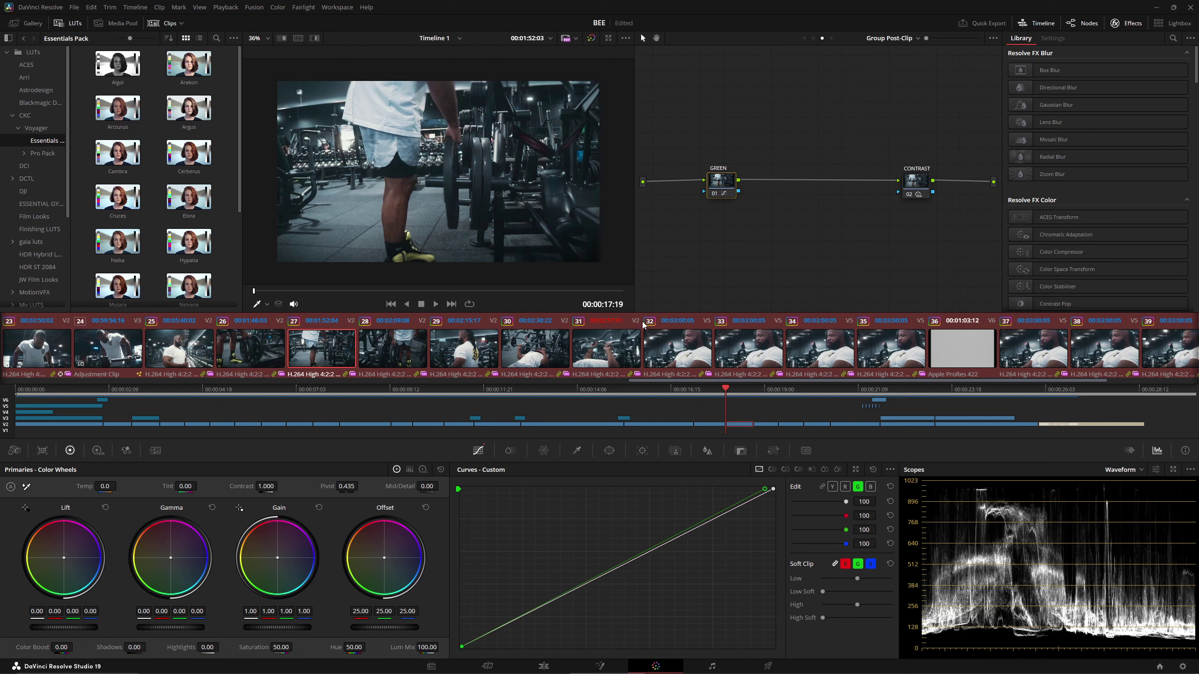
Step: Show the CONTRAST node's HDR color wheels and compare the image with the node switched off and on
click(920, 194)
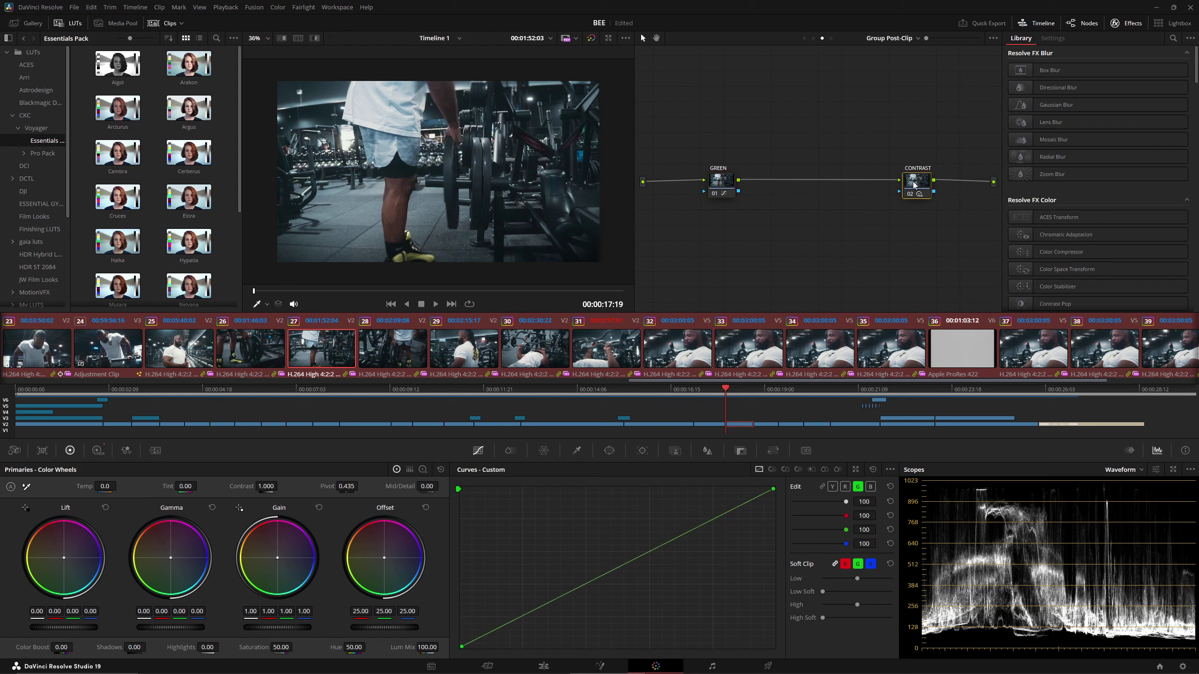
drag(914, 185, 910, 187)
click(94, 450)
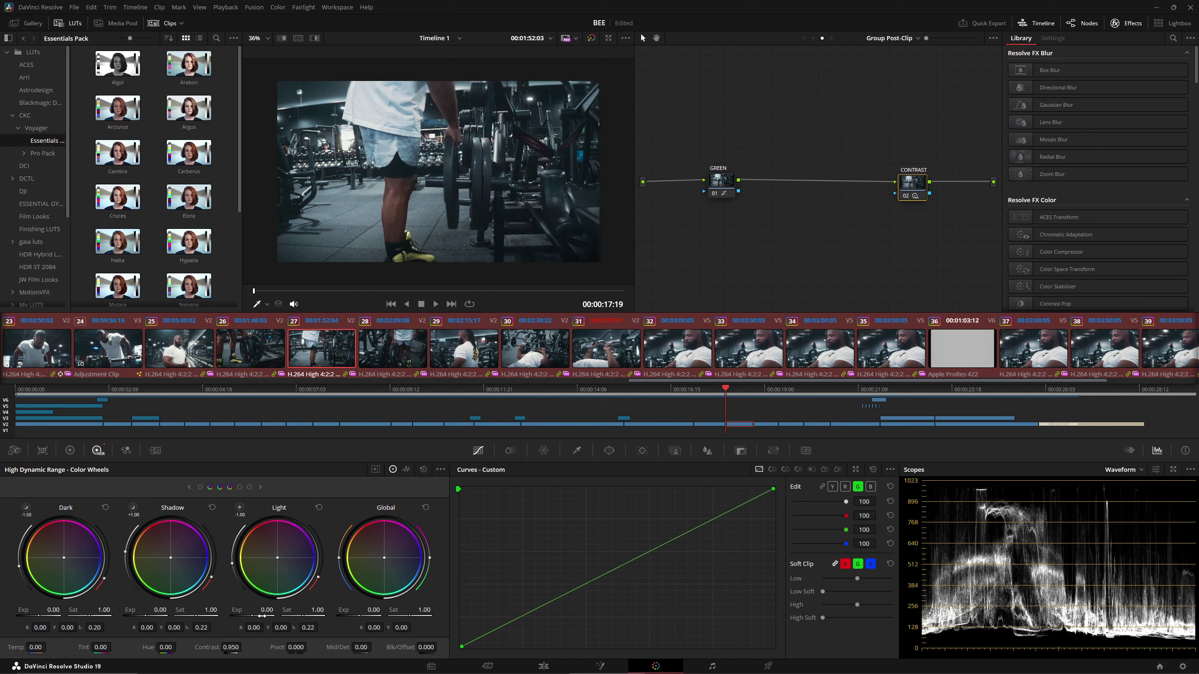
scroll(403, 168, up, 2)
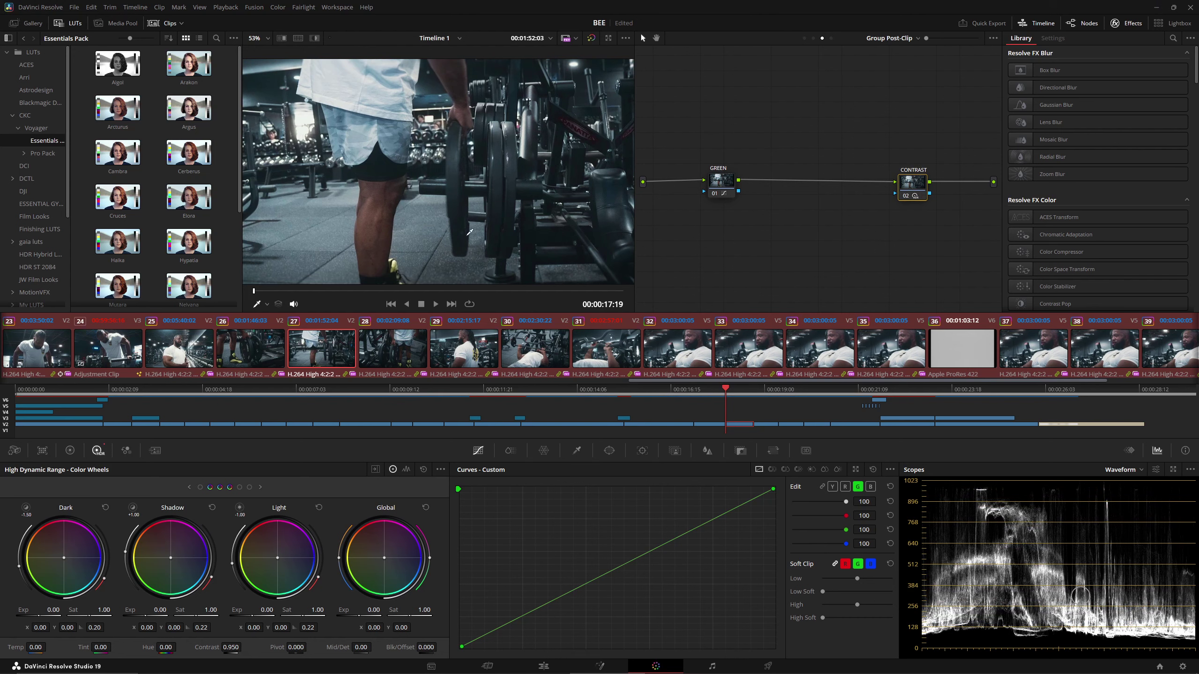
key(ctrl+minus)
key(ctrl+d)
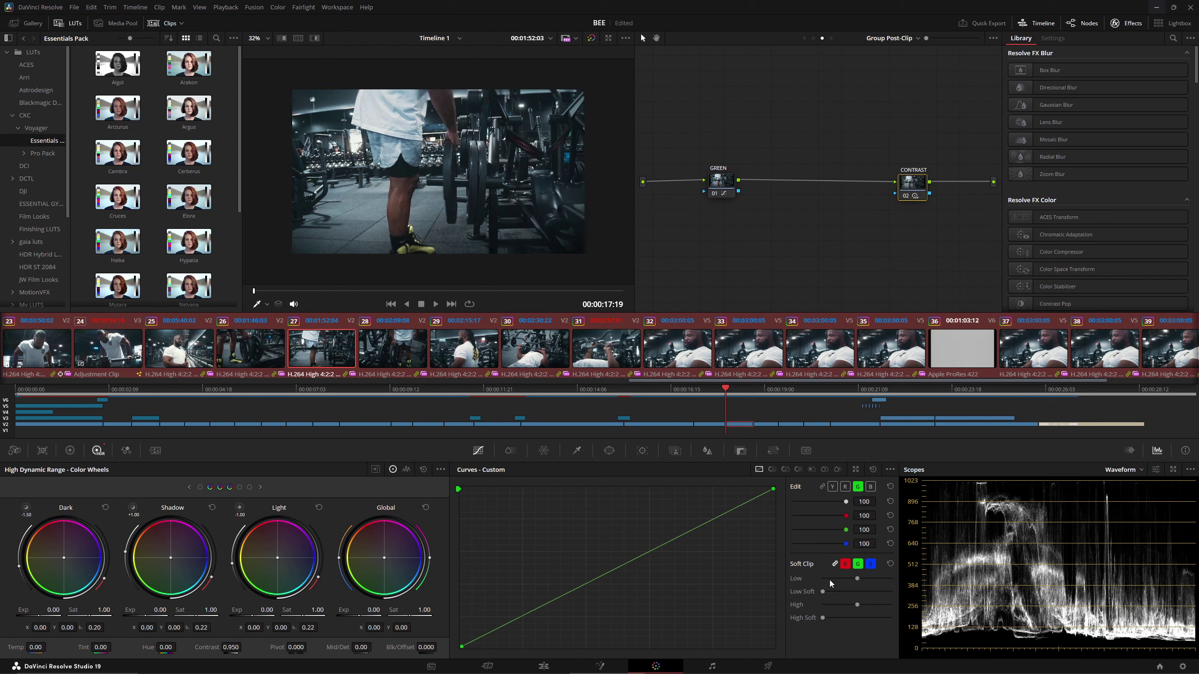
scroll(436, 268, up, 2)
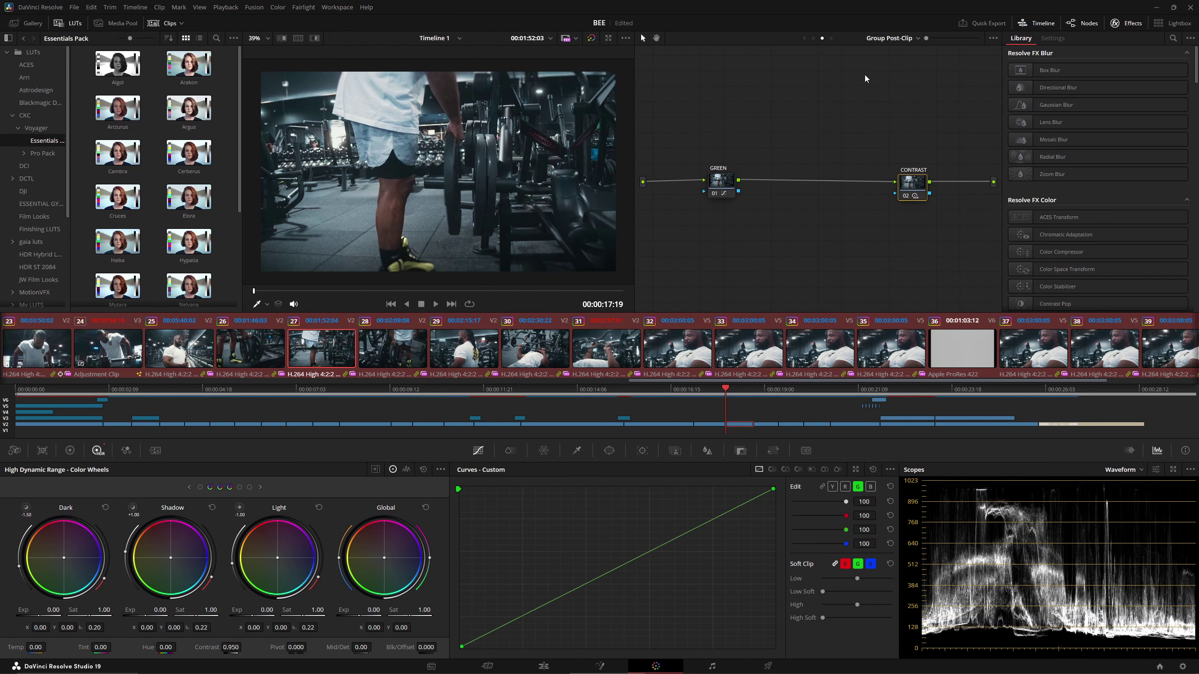
Step: Return to the Clip-level node graph, save the project and clean up the node layout
click(813, 37)
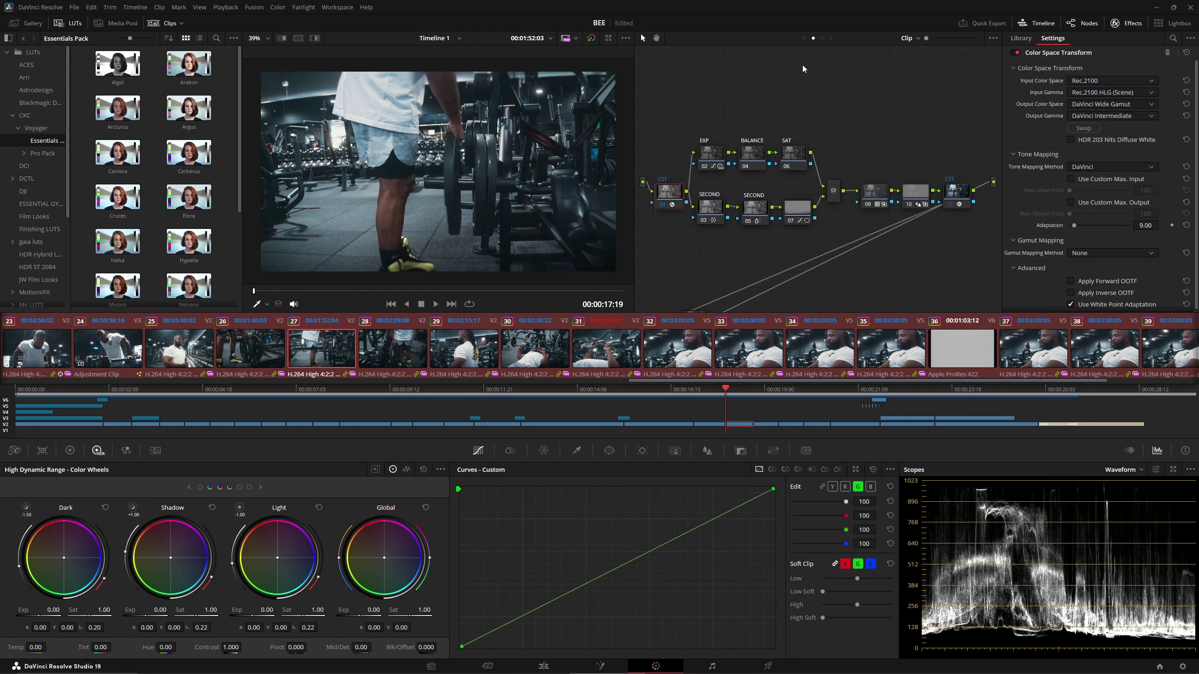
key(ctrl+s)
right_click(899, 293)
right_click(853, 283)
click(911, 395)
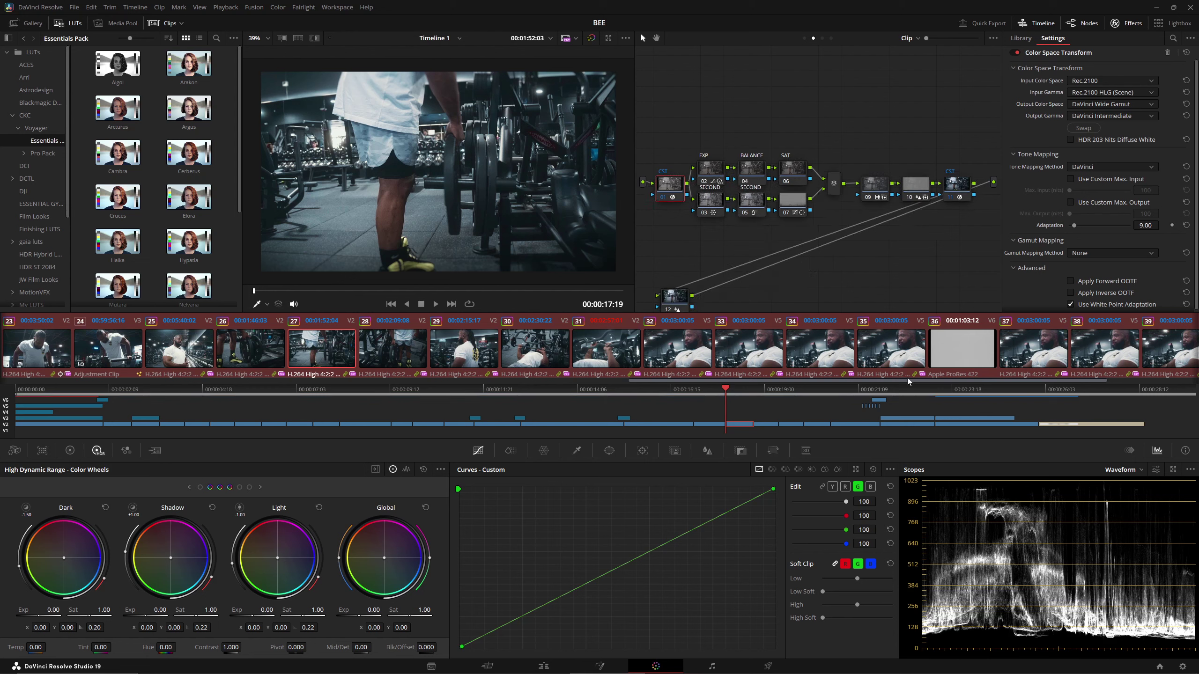
Step: Label node 12 SHARPEN and place it beneath the SAUCE and output CST nodes
drag(672, 309, 768, 277)
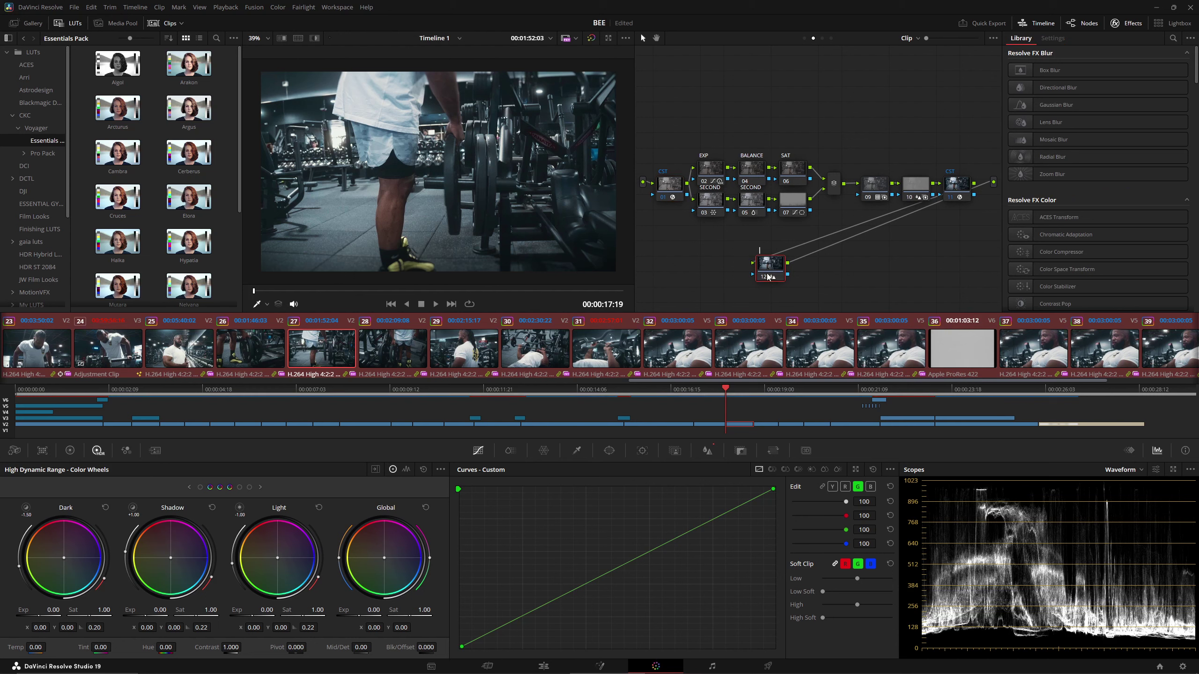
text(SAHARPE)
key(BackSpace)
key(BackSpace)
key(BackSpace)
key(BackSpace)
key(BackSpace)
key(BackSpace)
text(HARPEN)
key(Return)
drag(771, 265, 920, 266)
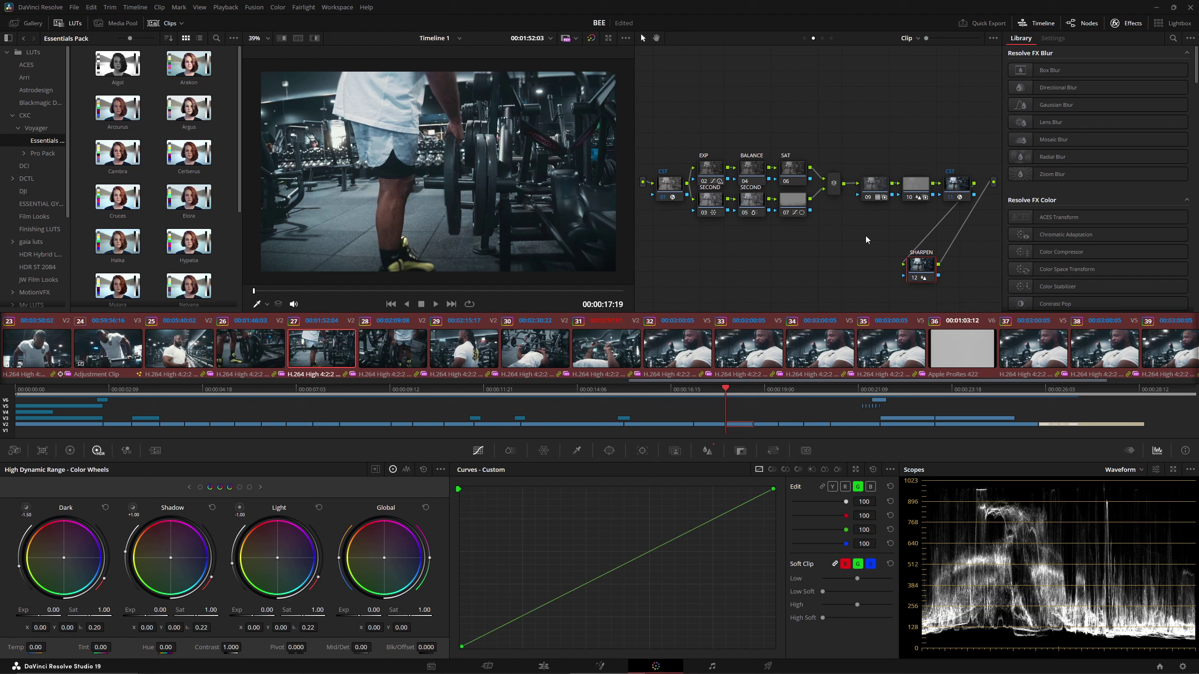
Step: Move the playhead to 00:00:08:17 on the Edit page and return to the Color page at that shot
key(shift+4)
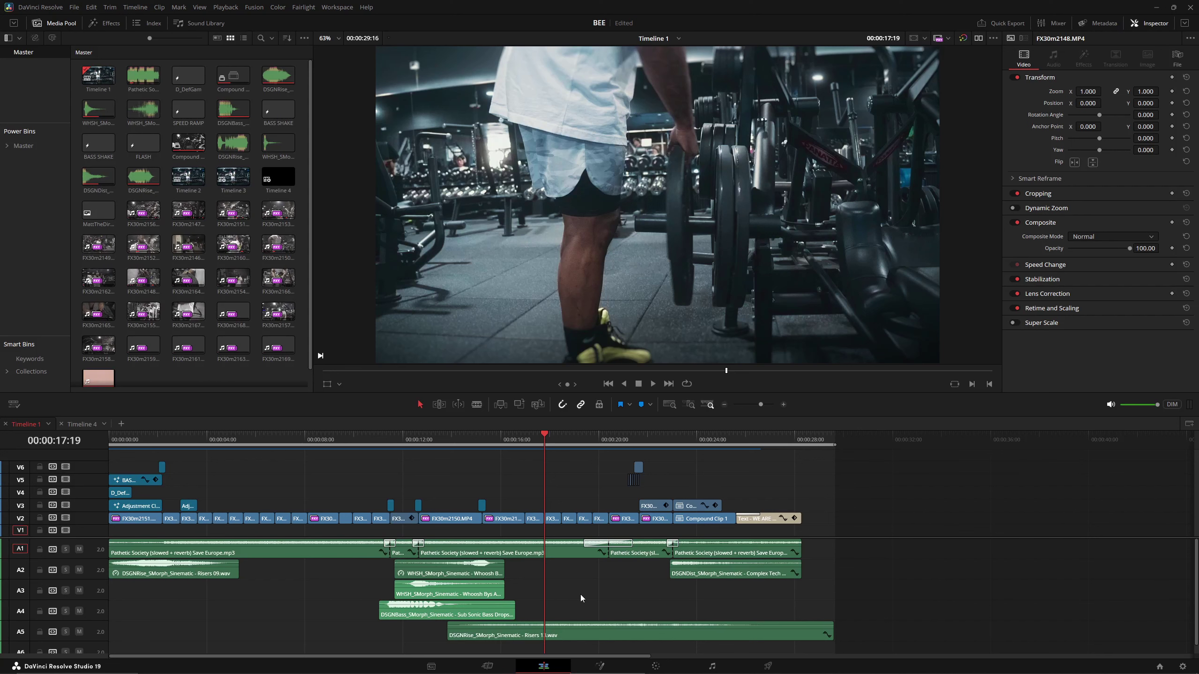
click(323, 441)
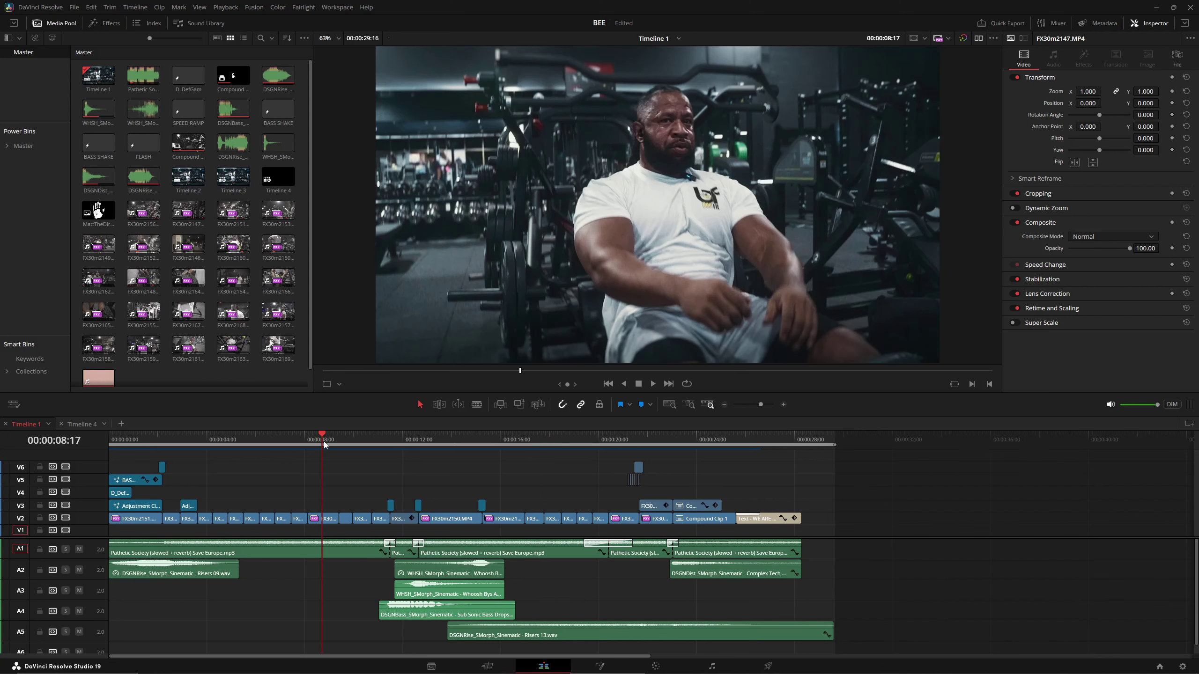
click(668, 666)
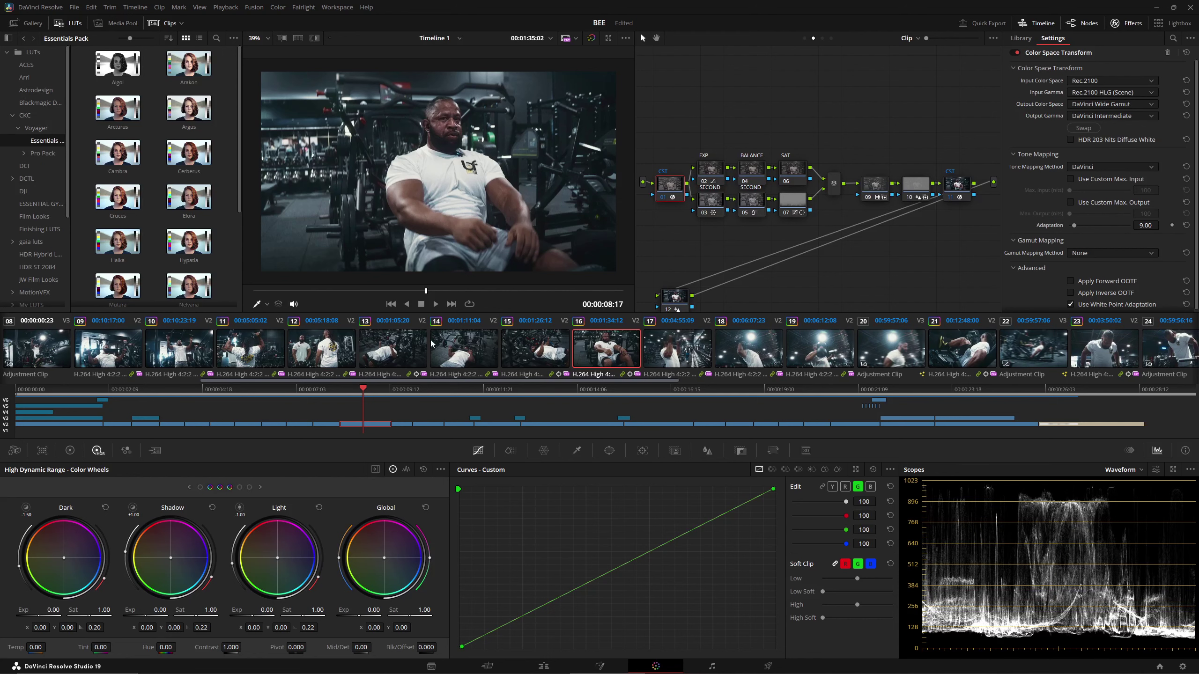
Step: Select clips 13 to 16 and run Apply Grade on them
click(423, 354)
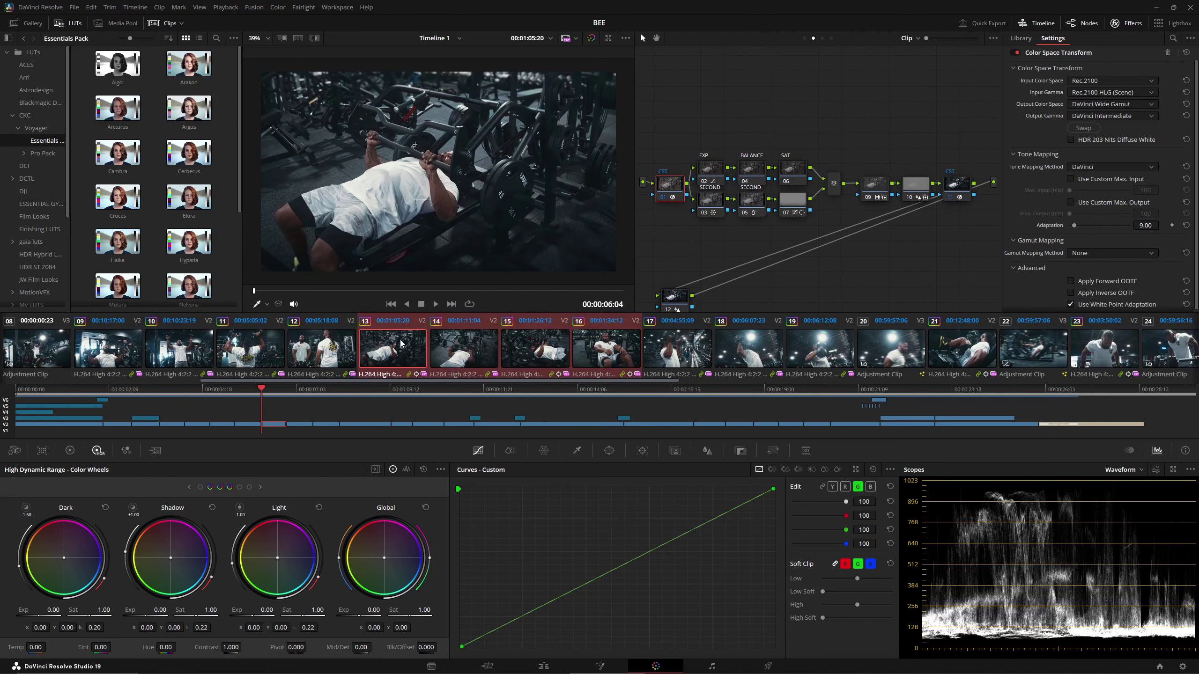
right_click(403, 361)
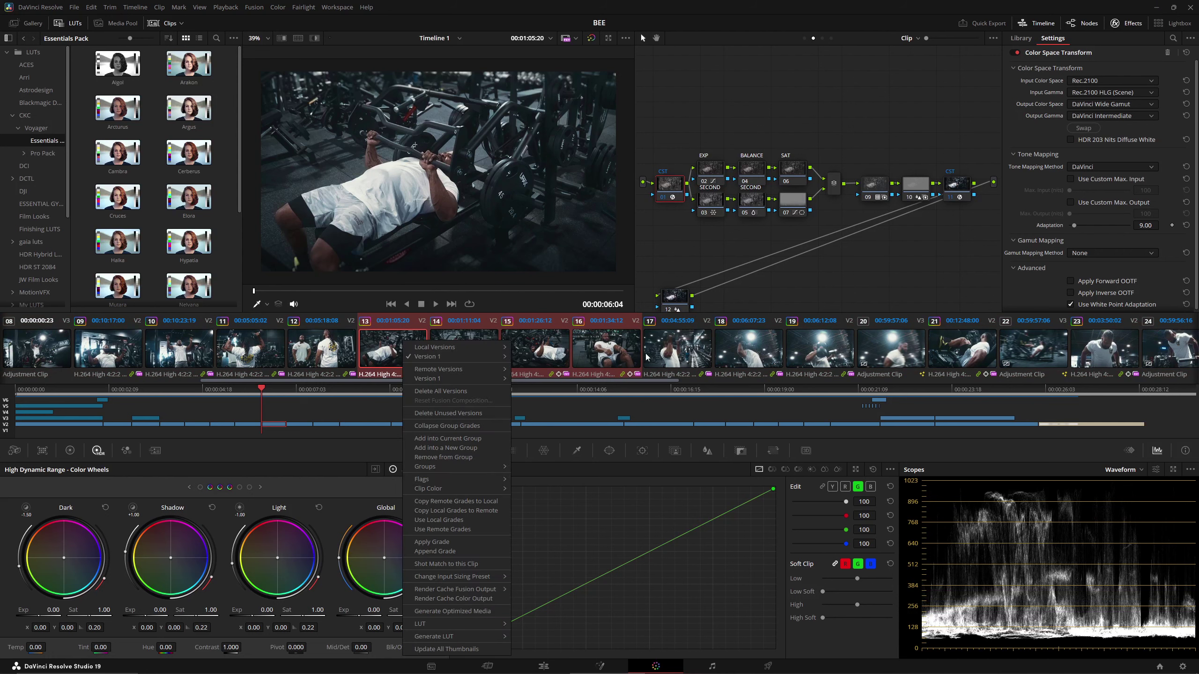
click(436, 544)
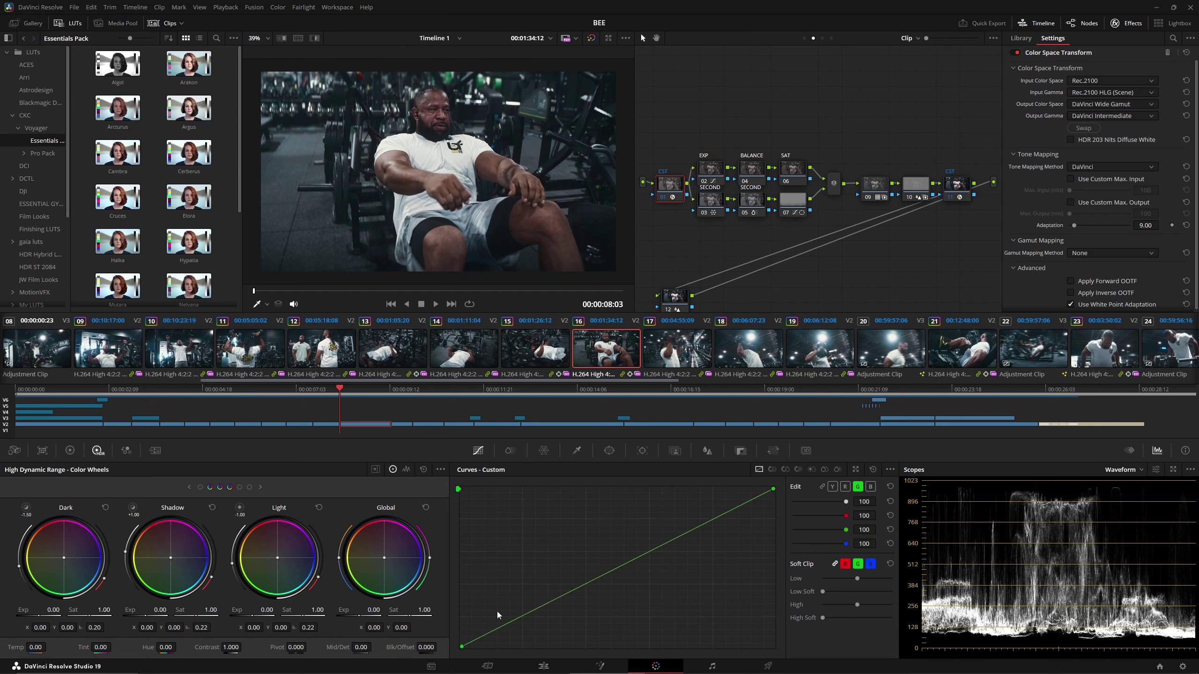
Step: Review the graded footage on the Edit page around 00:00:09:00 and 00:00:07:11
click(547, 666)
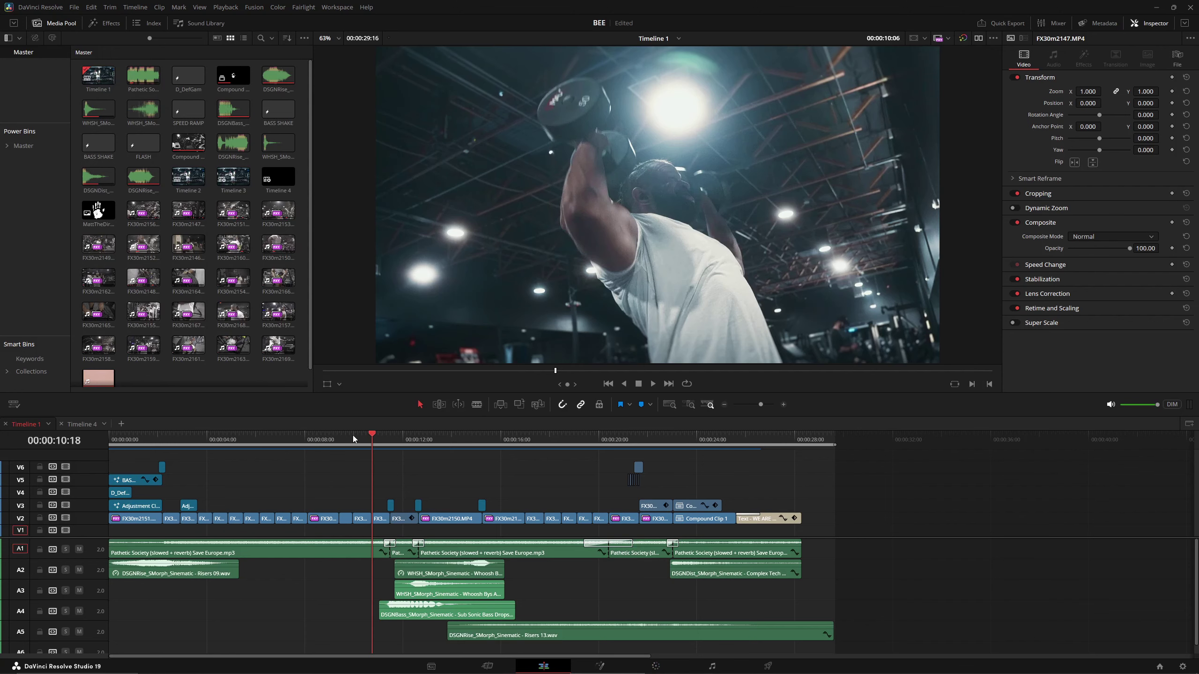
click(331, 435)
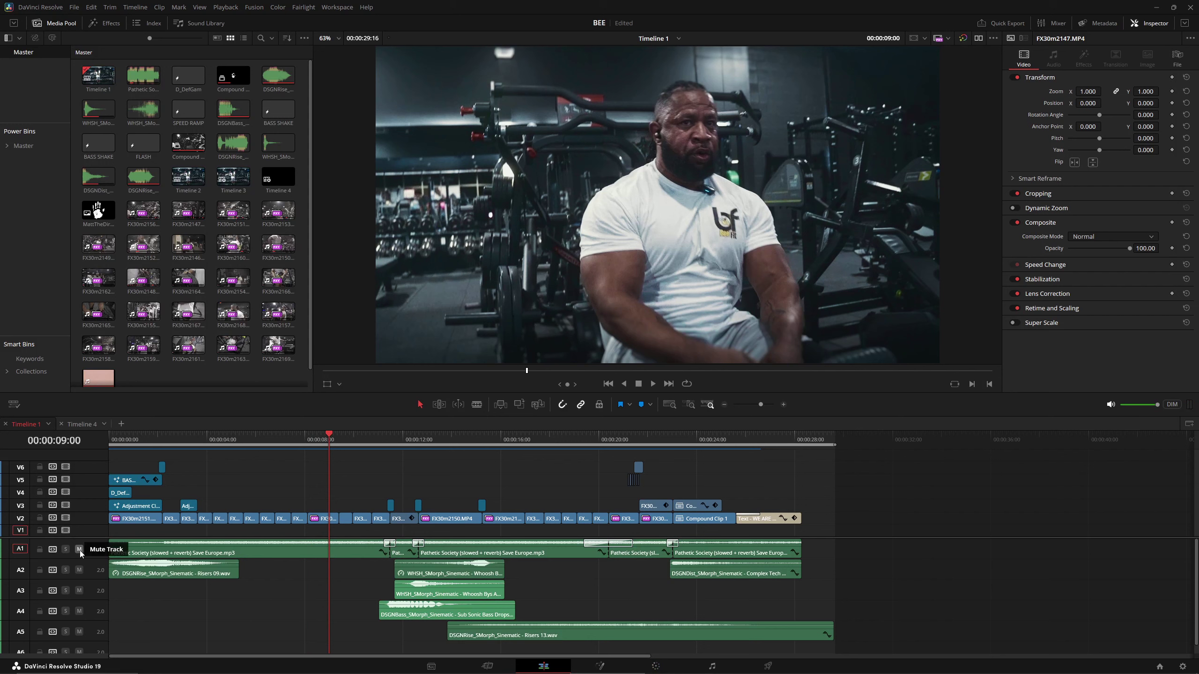
click(292, 449)
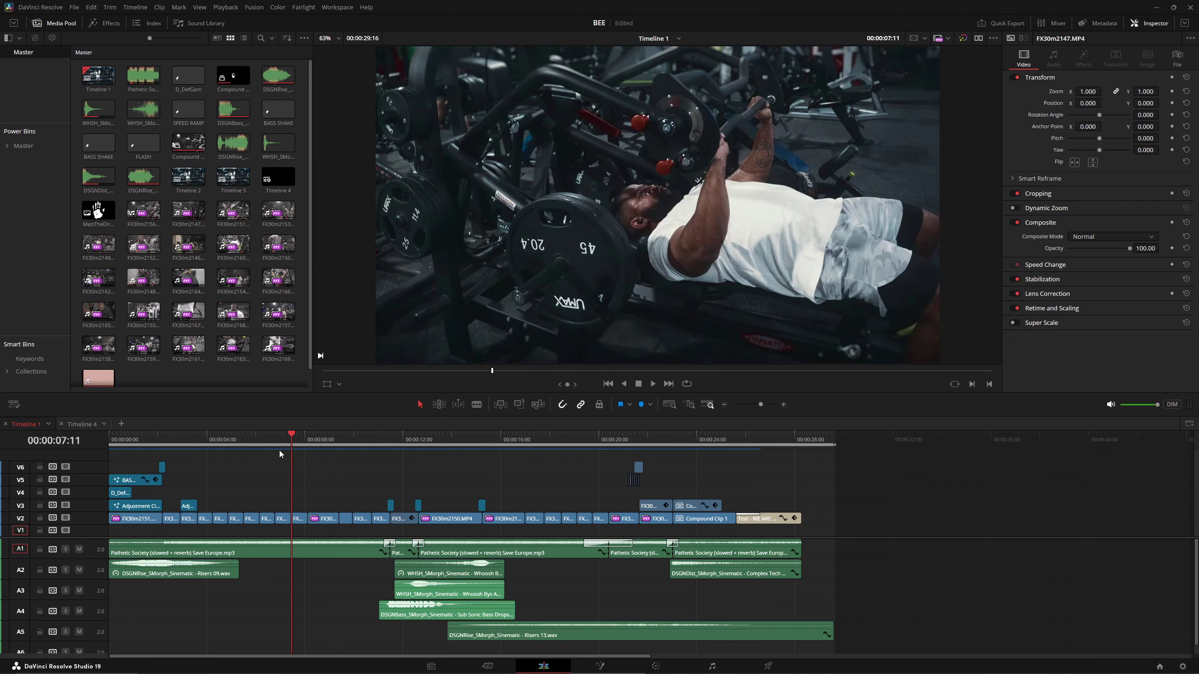
Step: Review the graded shots between 00:00:04:21 and 00:00:11:19, park the playhead at 00:00:07:05, and save the project
key(space)
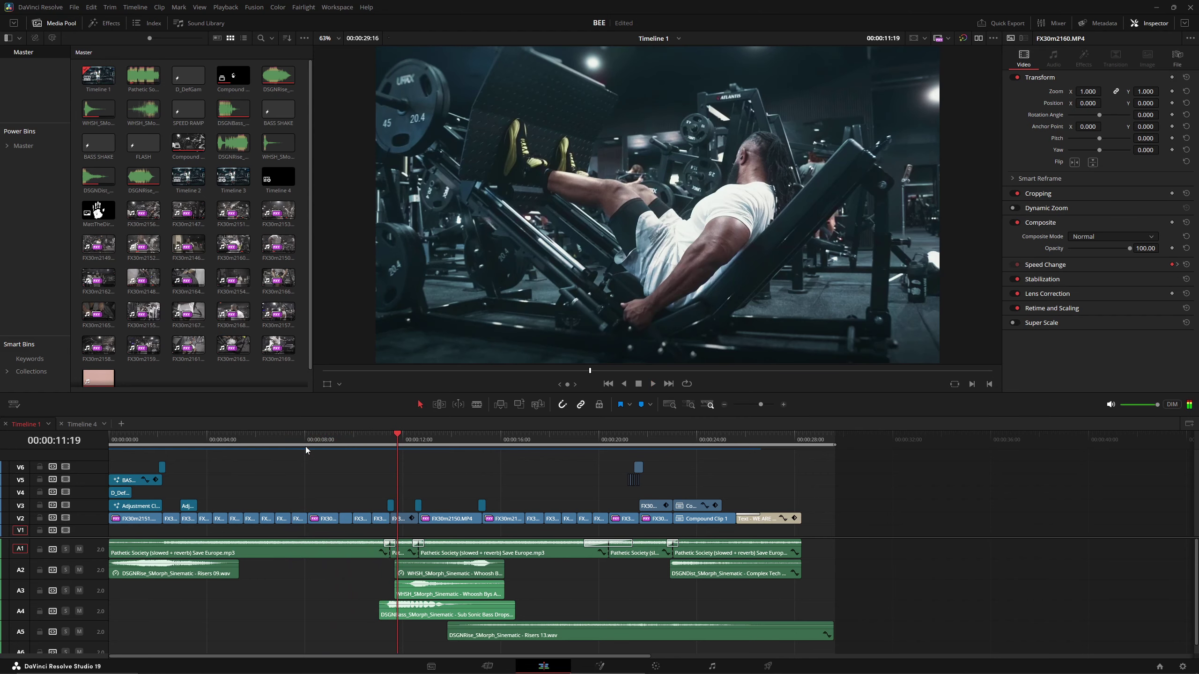
click(308, 434)
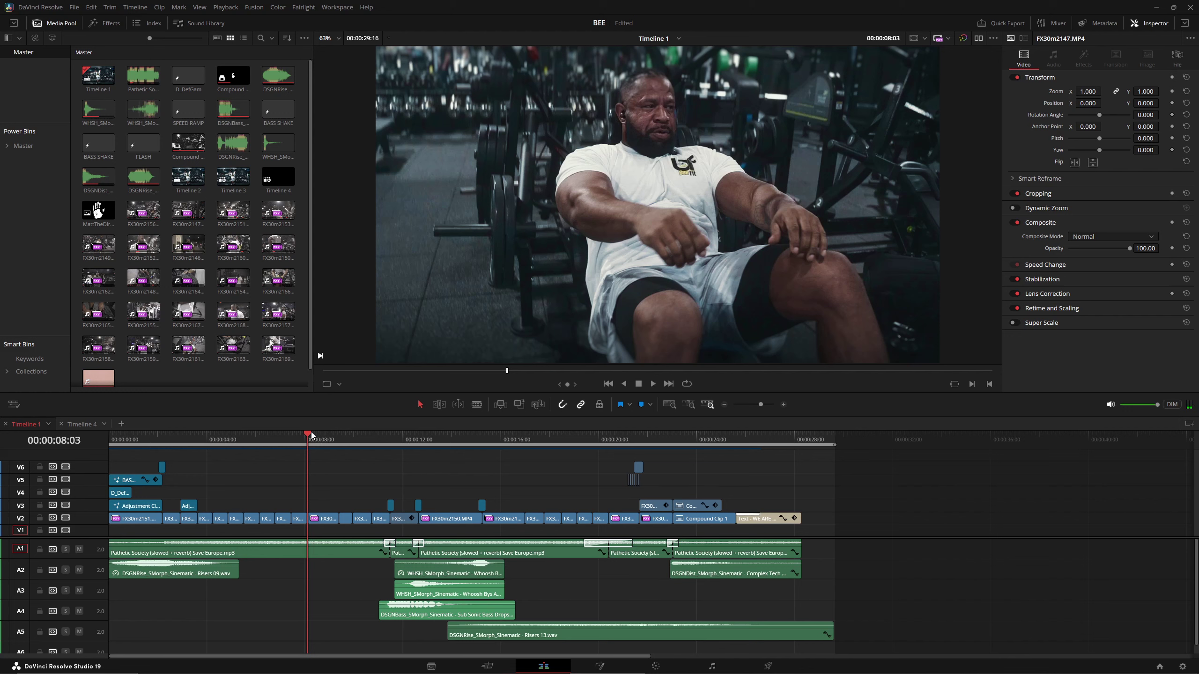
click(276, 447)
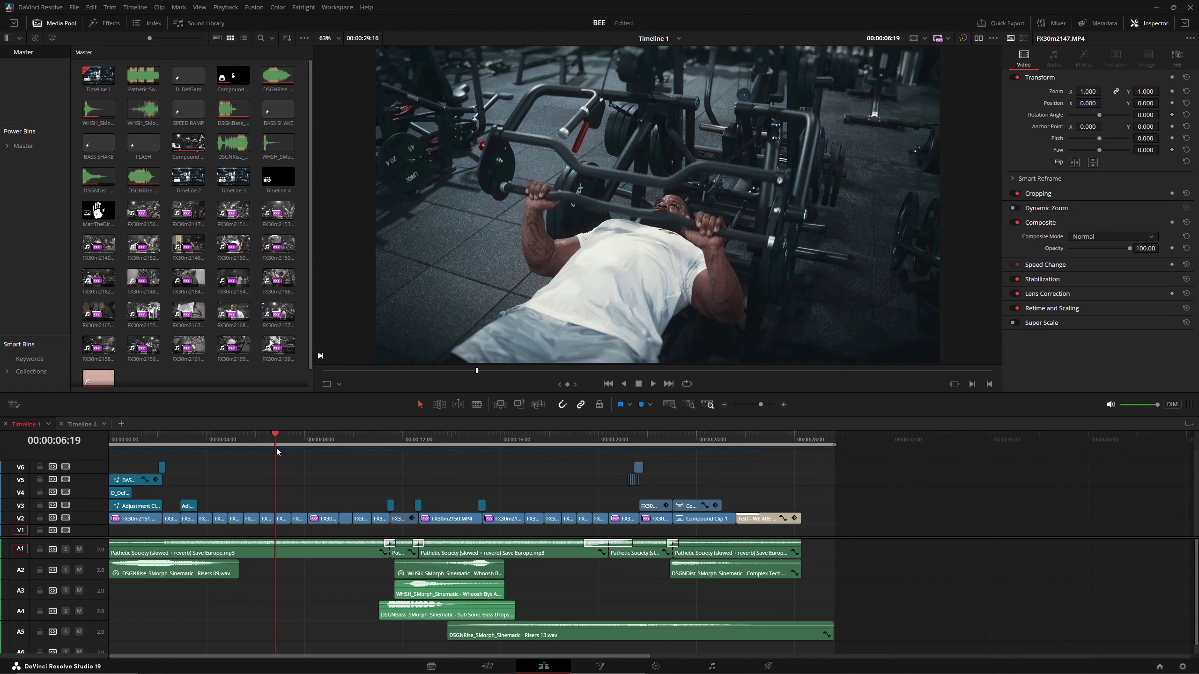
click(225, 449)
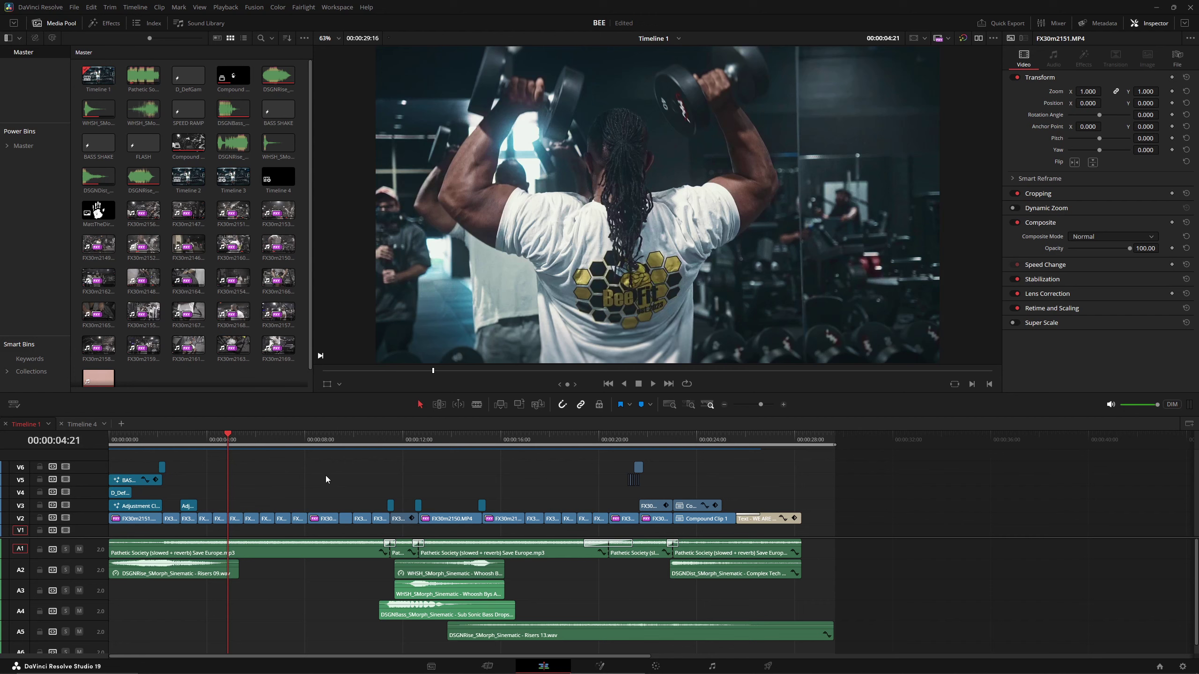
drag(302, 446, 285, 438)
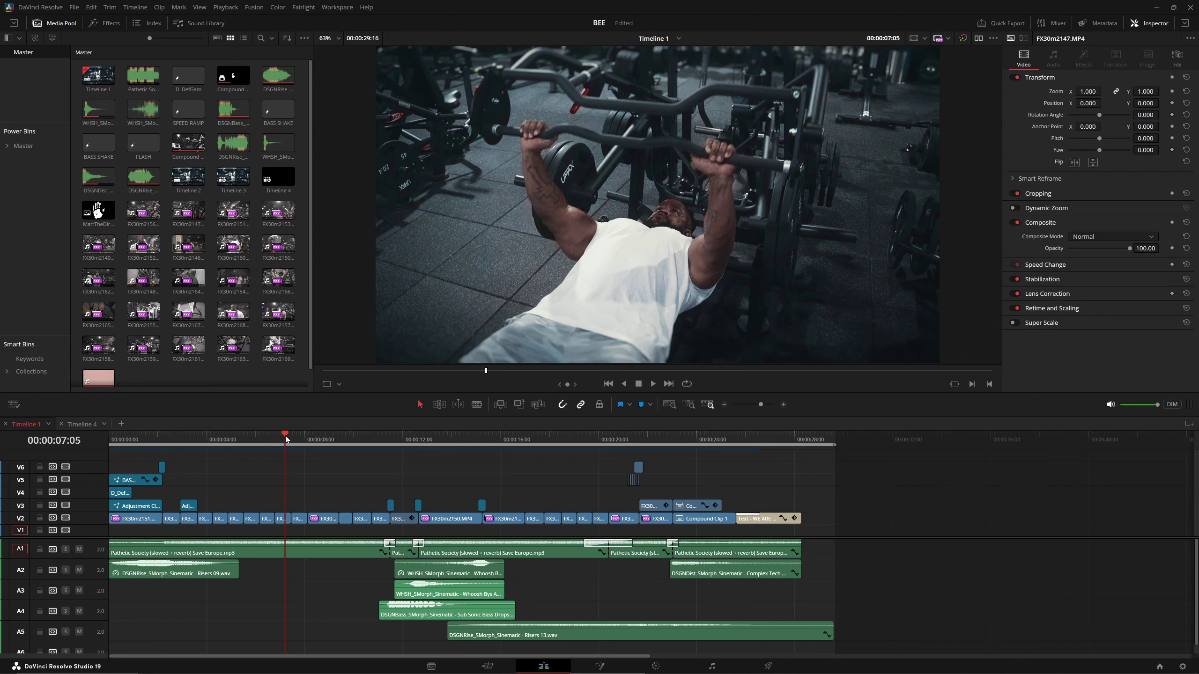
key(ctrl+s)
Step: Zoom into the timeline's opening, select the first V3 adjustment clip, and check the footage around 00:00:01:05
click(145, 441)
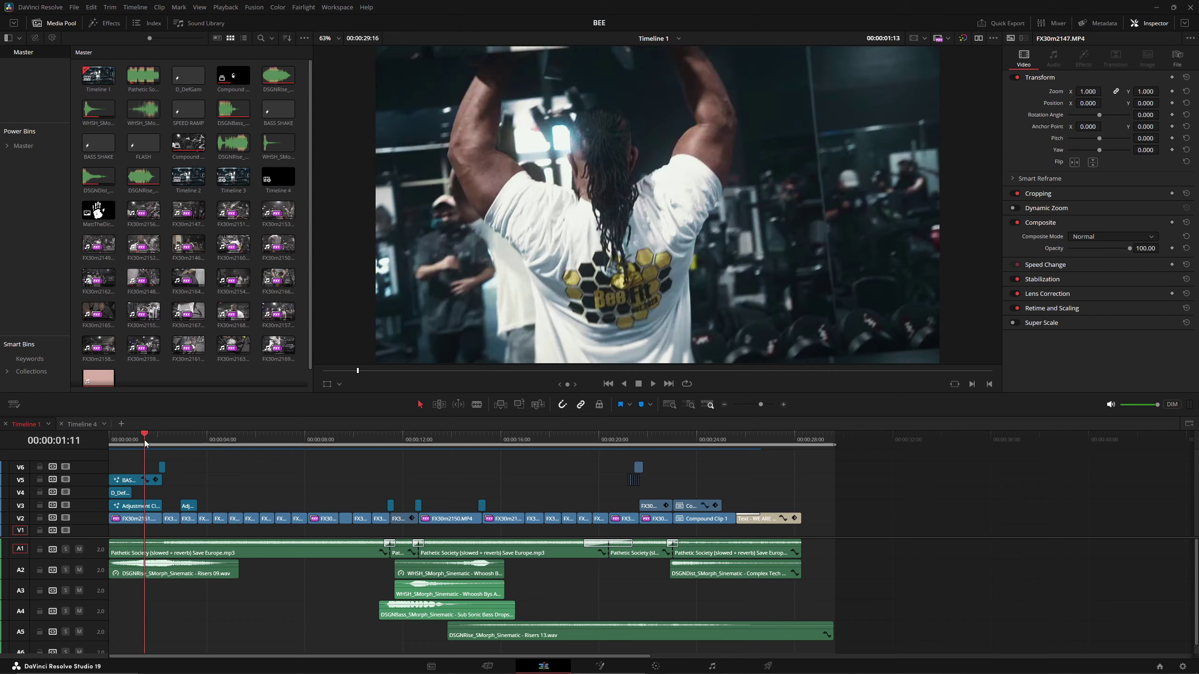
scroll(176, 457, up, 3)
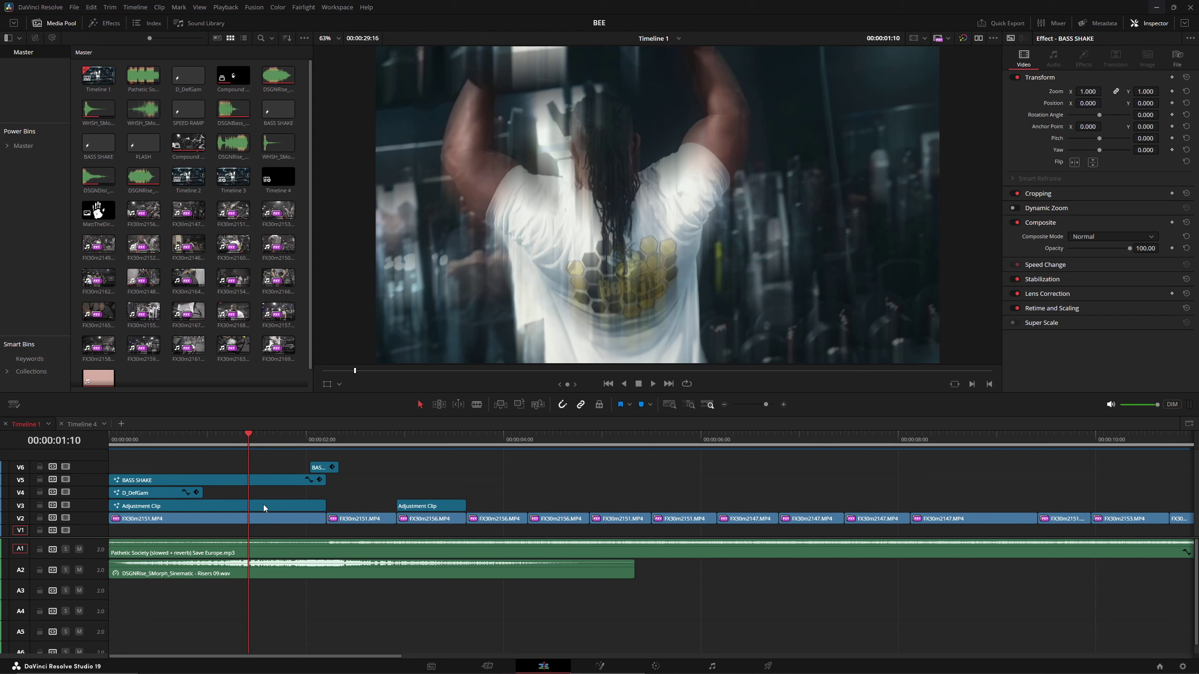
click(262, 504)
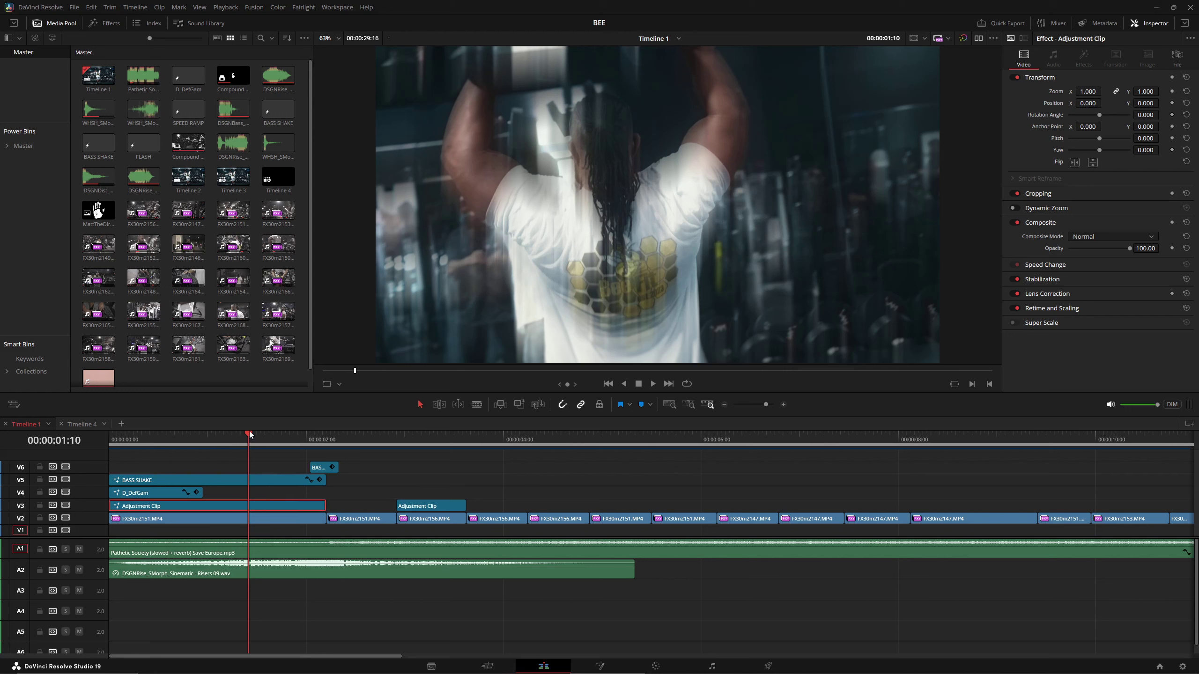
click(228, 439)
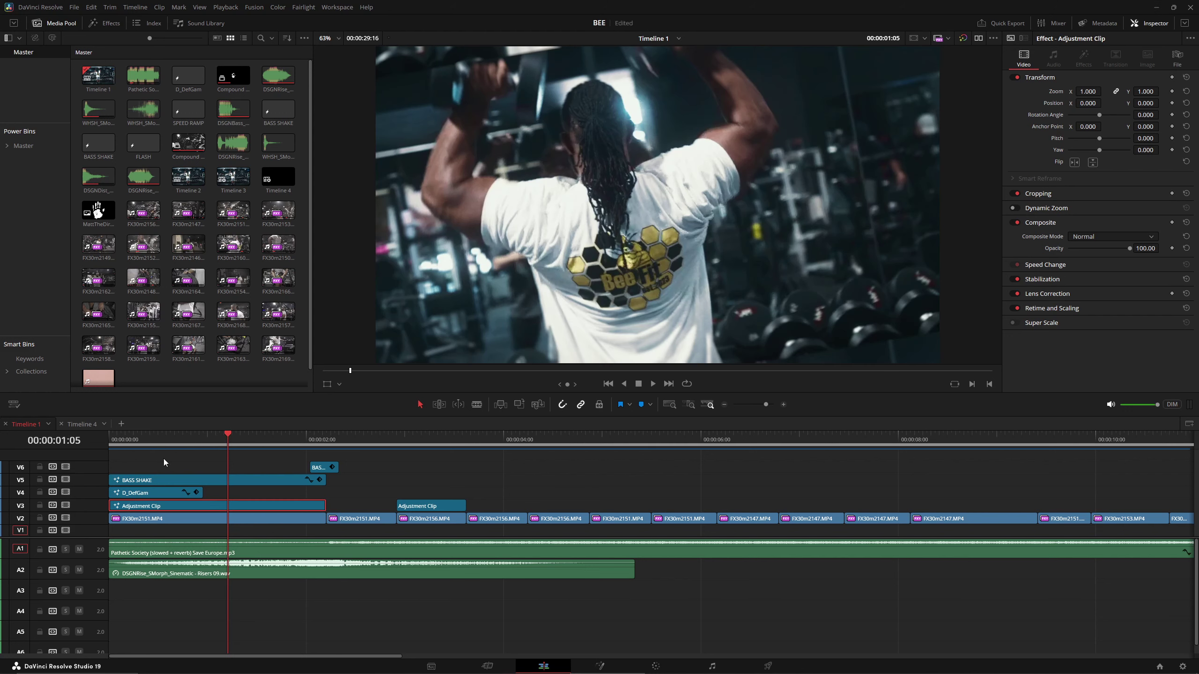
Step: Dim the monitoring audio, lower its volume to near minimum, and preview the opening spin around 00:00:00:20
click(1170, 405)
drag(1157, 404, 1110, 416)
drag(159, 442, 191, 451)
key(space)
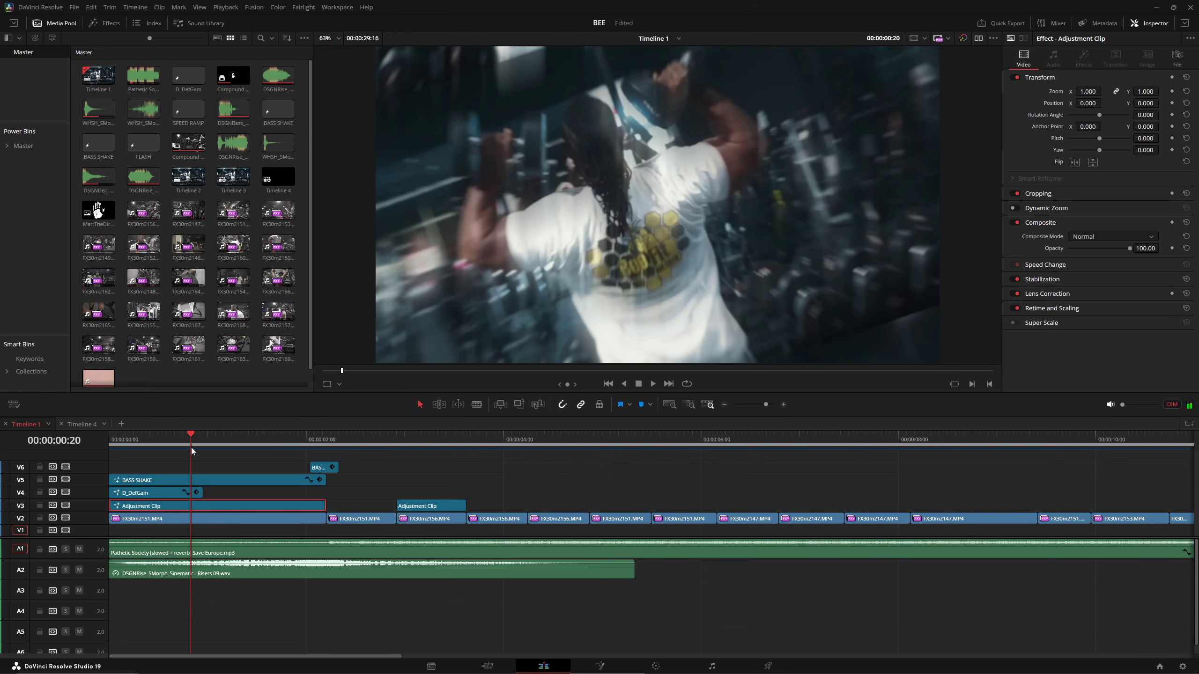
mouse_move(191, 451)
mouse_down()
mouse_move(106, 445)
mouse_move(162, 461)
mouse_move(242, 458)
mouse_move(137, 467)
mouse_move(201, 461)
mouse_up()
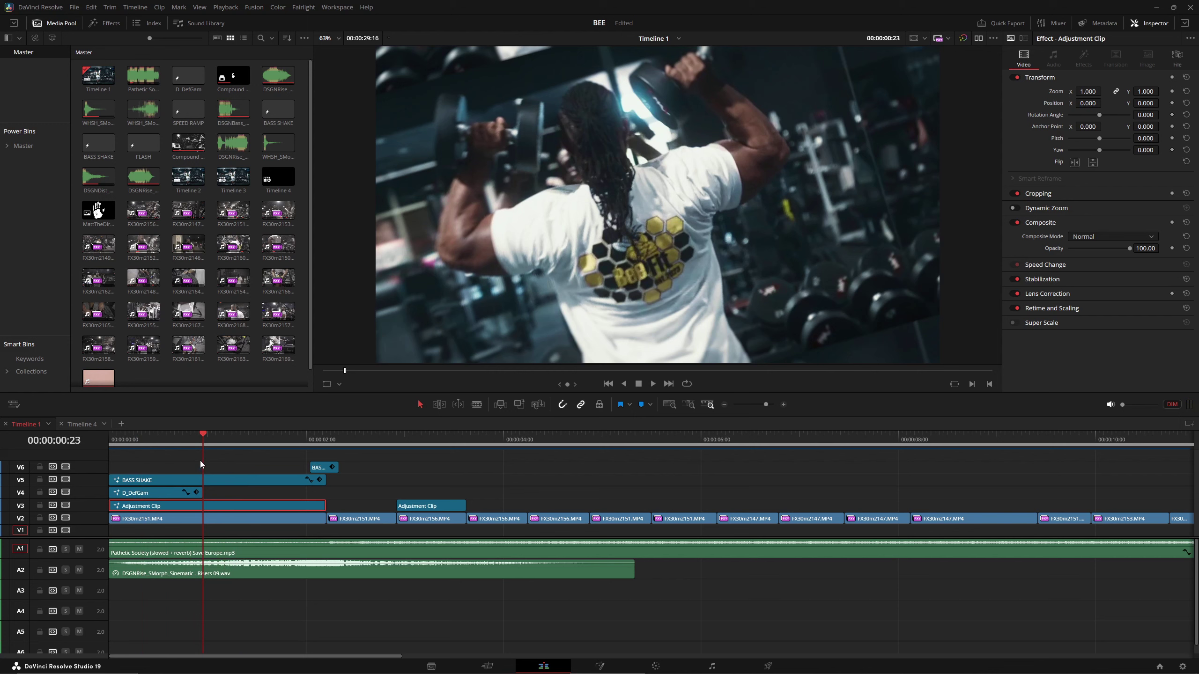
mouse_move(200, 461)
mouse_down()
mouse_move(162, 450)
mouse_move(114, 459)
mouse_move(293, 453)
mouse_move(278, 465)
mouse_move(167, 463)
mouse_move(183, 463)
mouse_up()
Step: Increase the video track heights and play the opening transition through to 00:00:02:09
scroll(88, 500, up, 2)
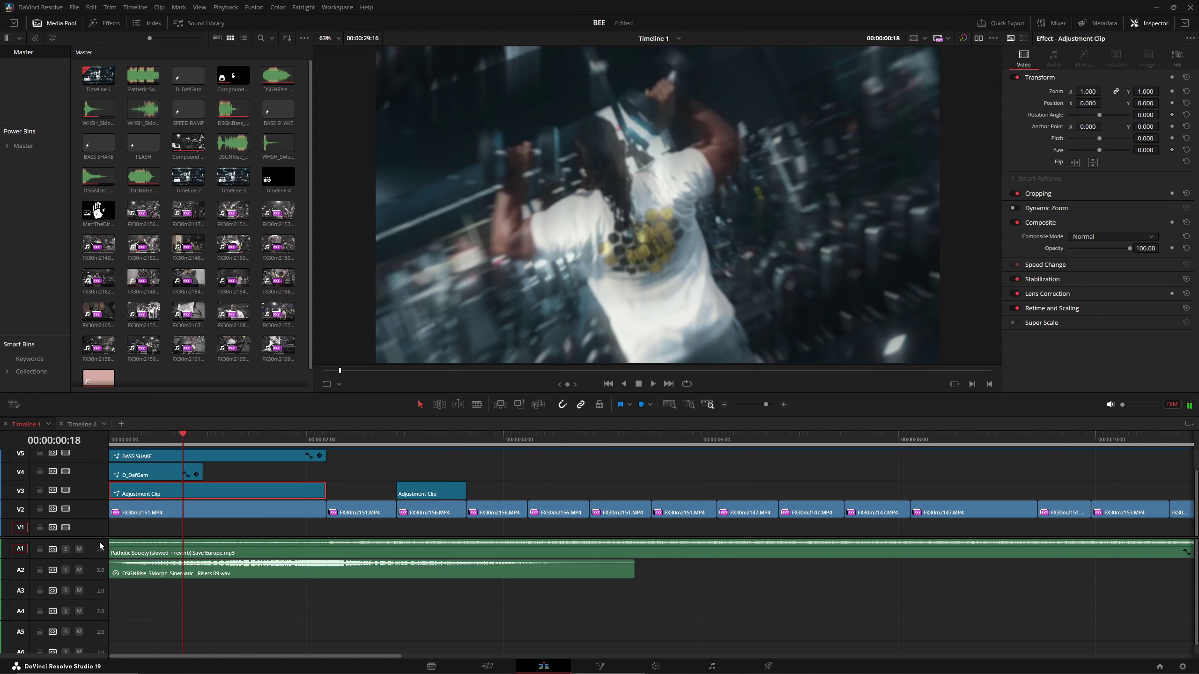
scroll(156, 508, up, 2)
drag(195, 449, 292, 482)
key(space)
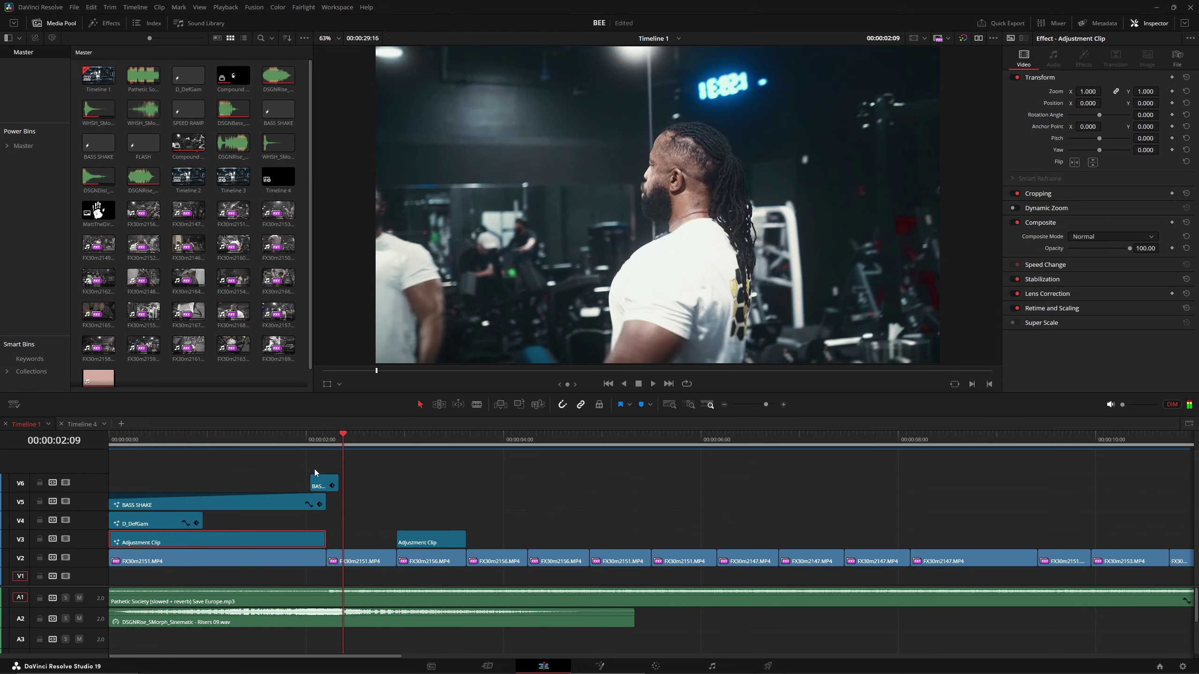
Step: Replay the bass shake transition from around 00:00:01:21
click(291, 445)
key(space)
click(294, 444)
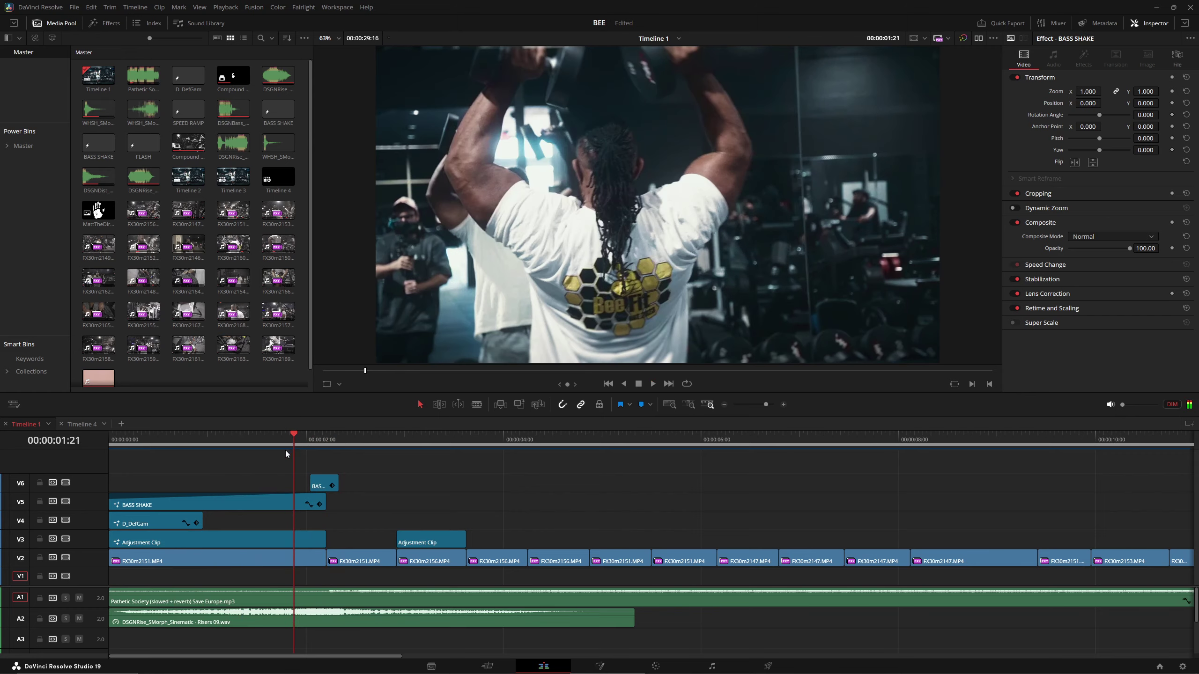
key(space)
key(space)
Step: Select the D_DefGam clip on V4 and examine the opening blur between 00:00:00:14 and 00:00:00:06
drag(289, 445, 167, 481)
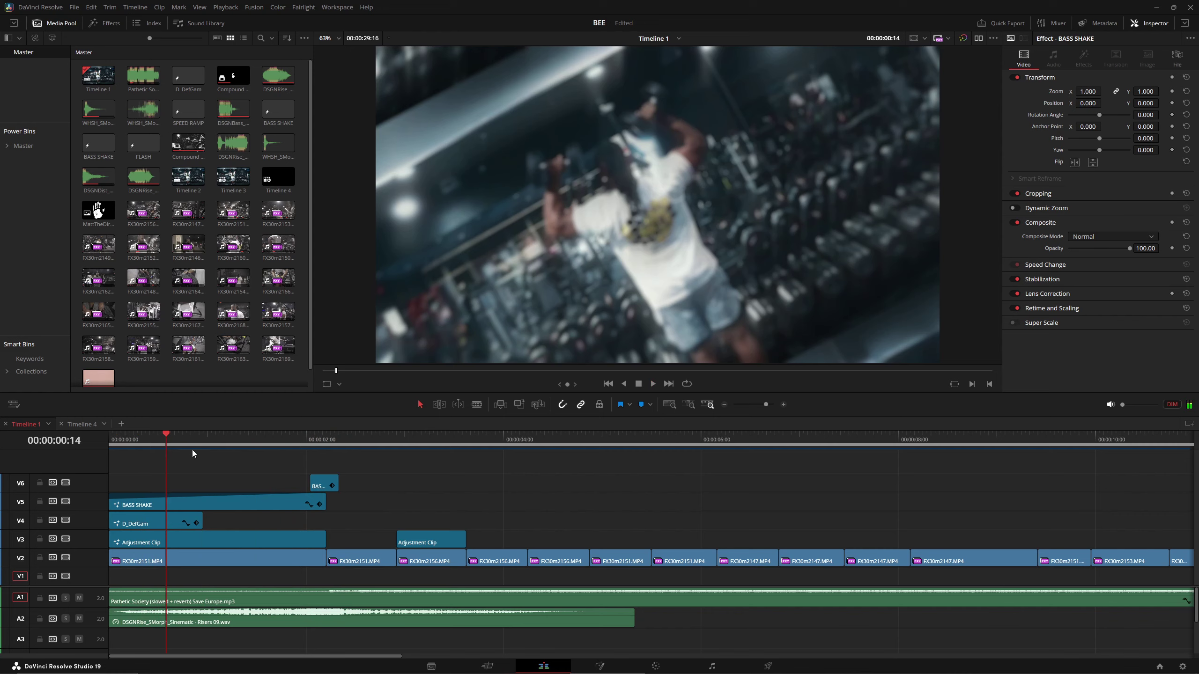
click(165, 515)
drag(129, 447, 134, 474)
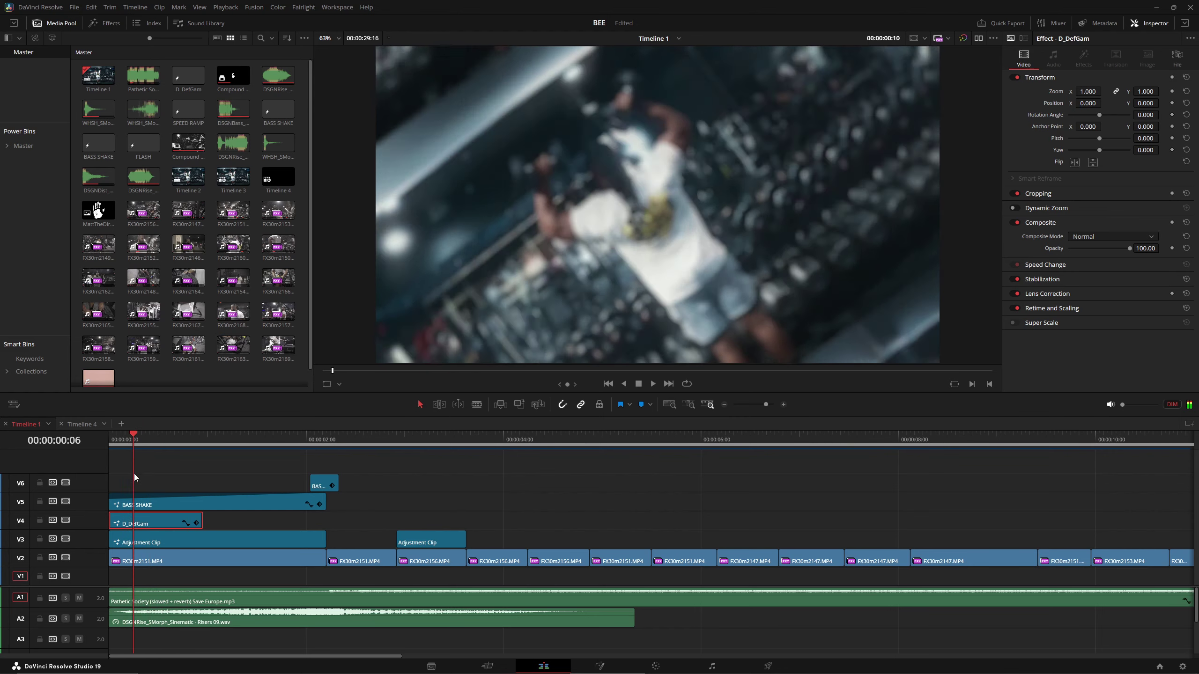
Step: Open the first V3 adjustment clip in Fusion and display Transform1's Size and Angle curves fitted in the spline editor
click(219, 540)
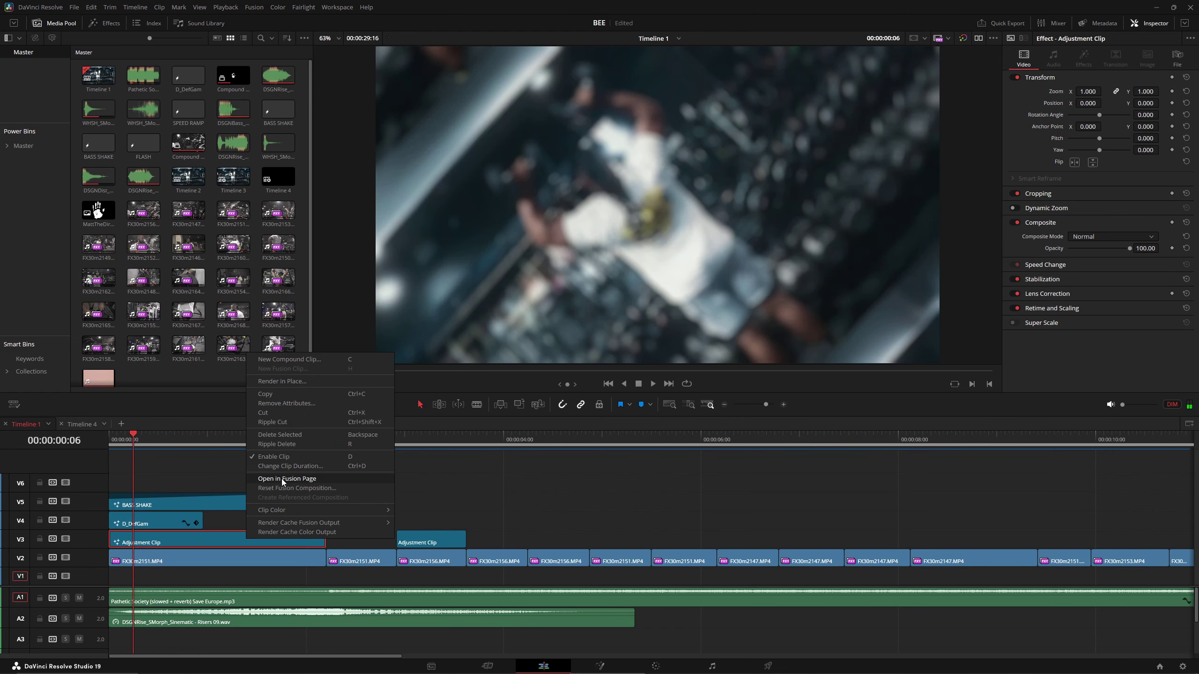
key(Escape)
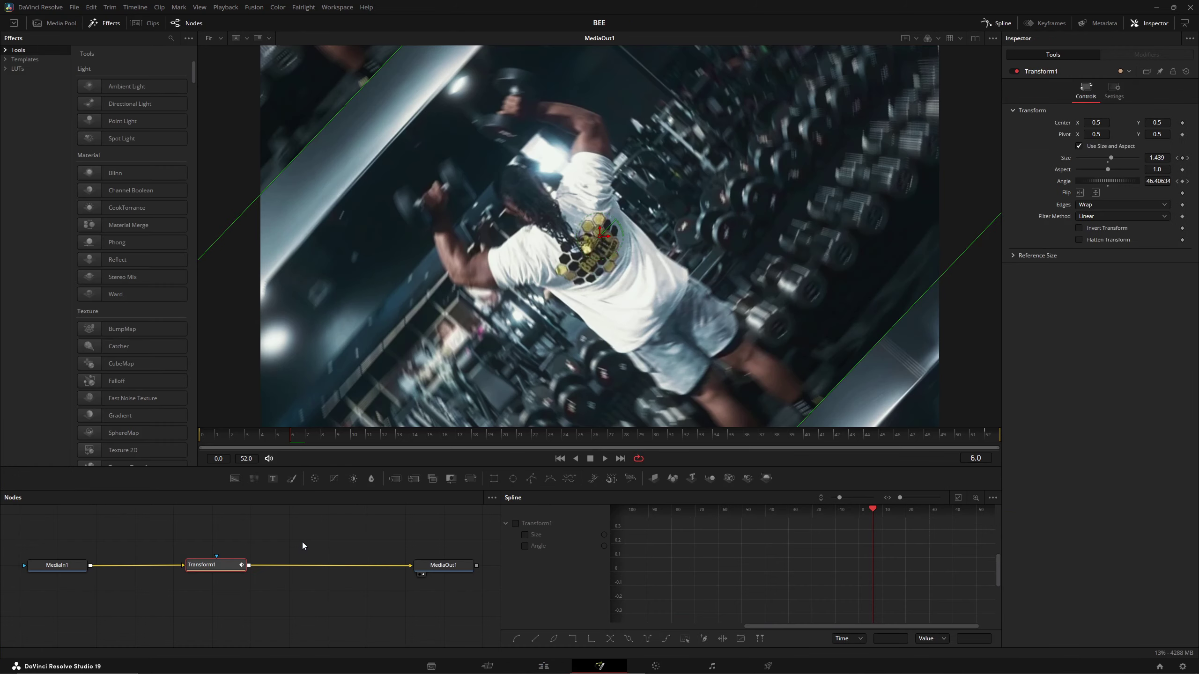
mouse_move(221, 561)
mouse_down()
mouse_move(257, 562)
mouse_move(233, 562)
mouse_up()
click(516, 523)
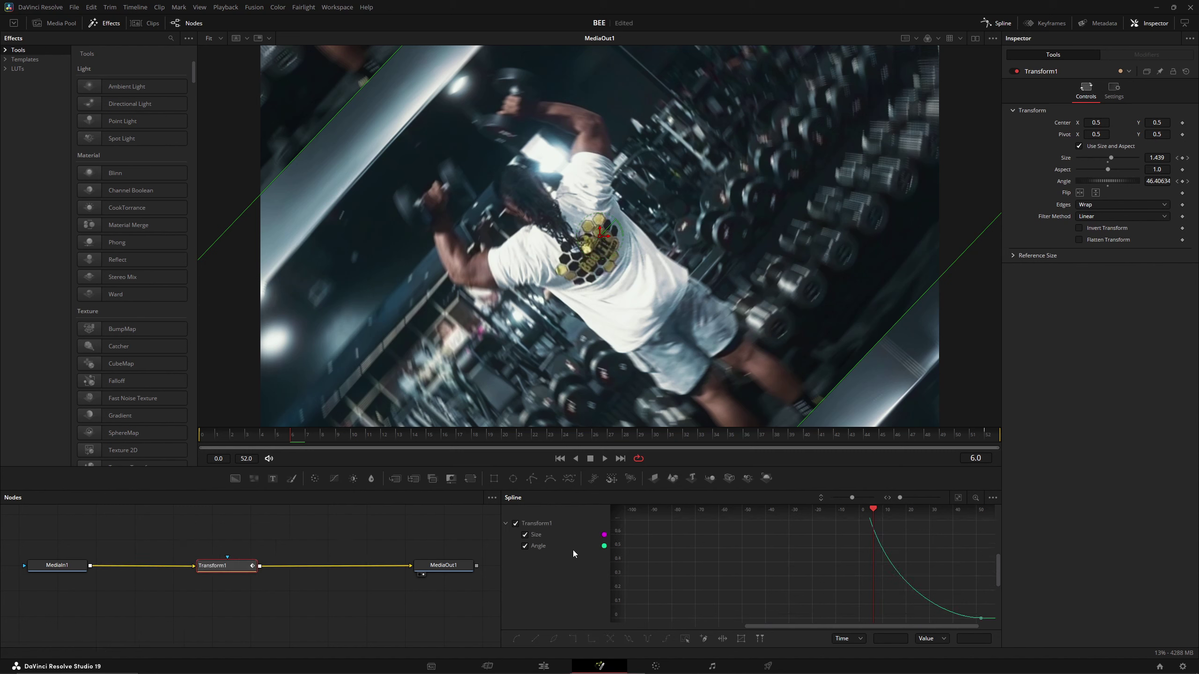
click(958, 498)
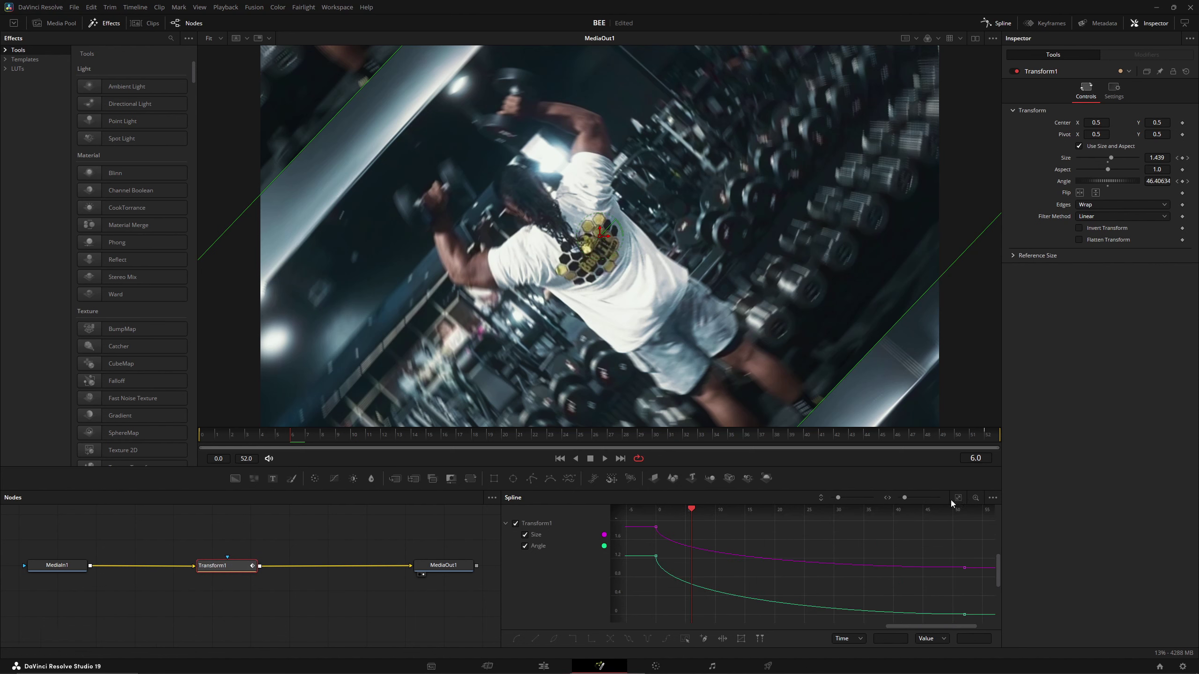
Step: Examine Transform1's Size and Angle keyframes across the composition from frame 0 to frame 52
click(226, 434)
drag(226, 433, 430, 443)
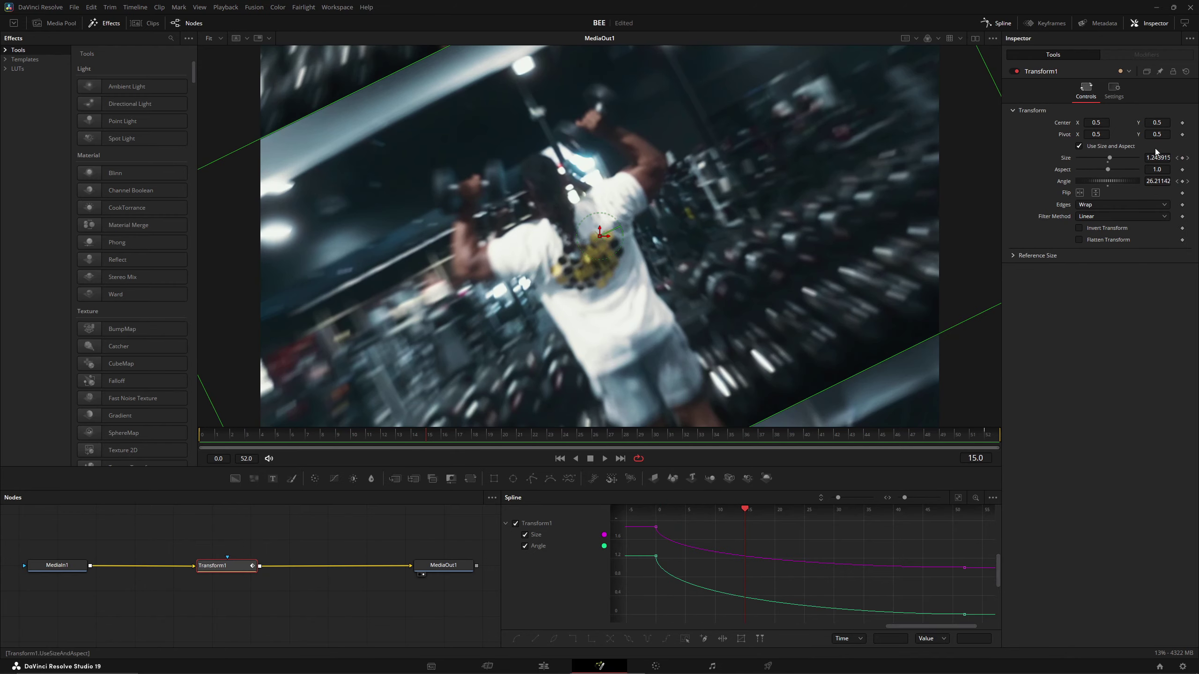
drag(219, 431, 174, 443)
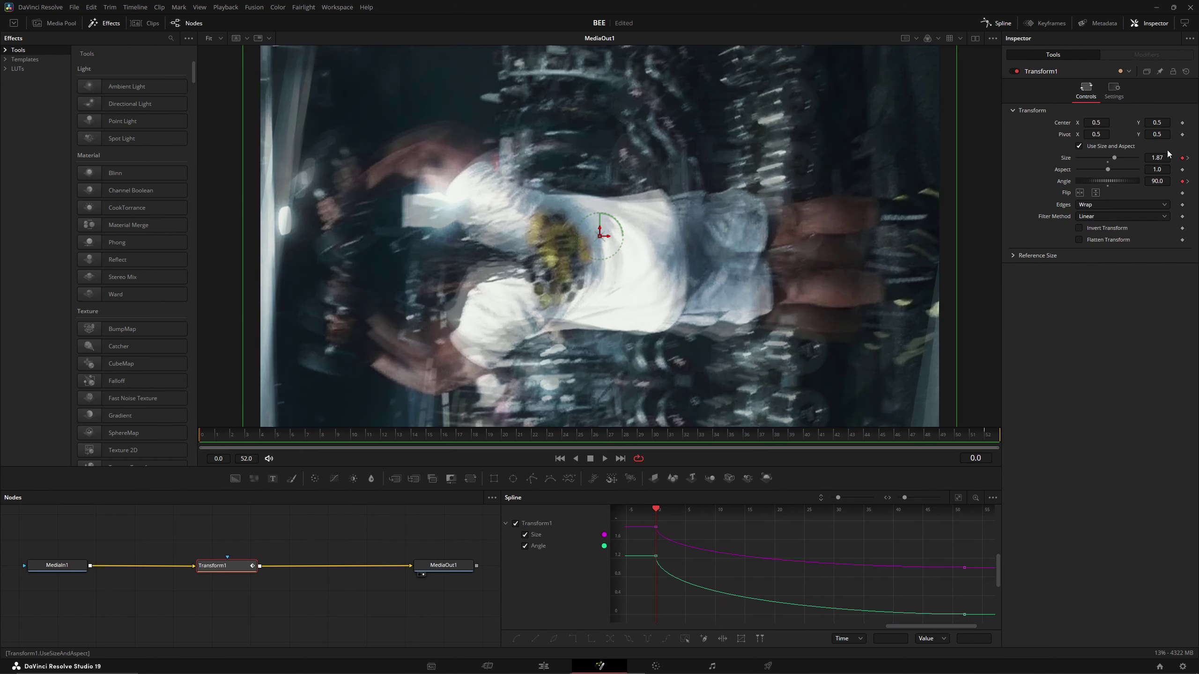
drag(209, 440, 999, 448)
scroll(721, 356, down, 6)
scroll(651, 355, up, 2)
scroll(636, 355, down, 2)
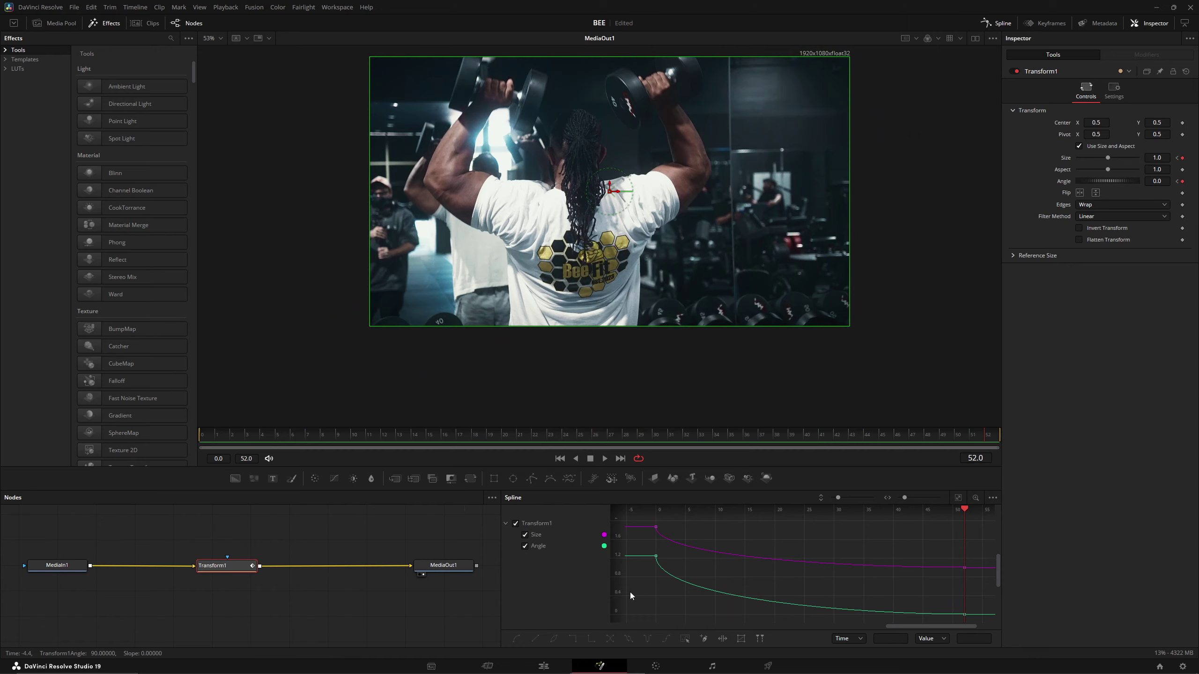
Step: Return to the Edit page and review the shake transition from 00:00:01:16 to the second adjustment clip at 00:00:02:22
click(541, 666)
drag(321, 443, 272, 448)
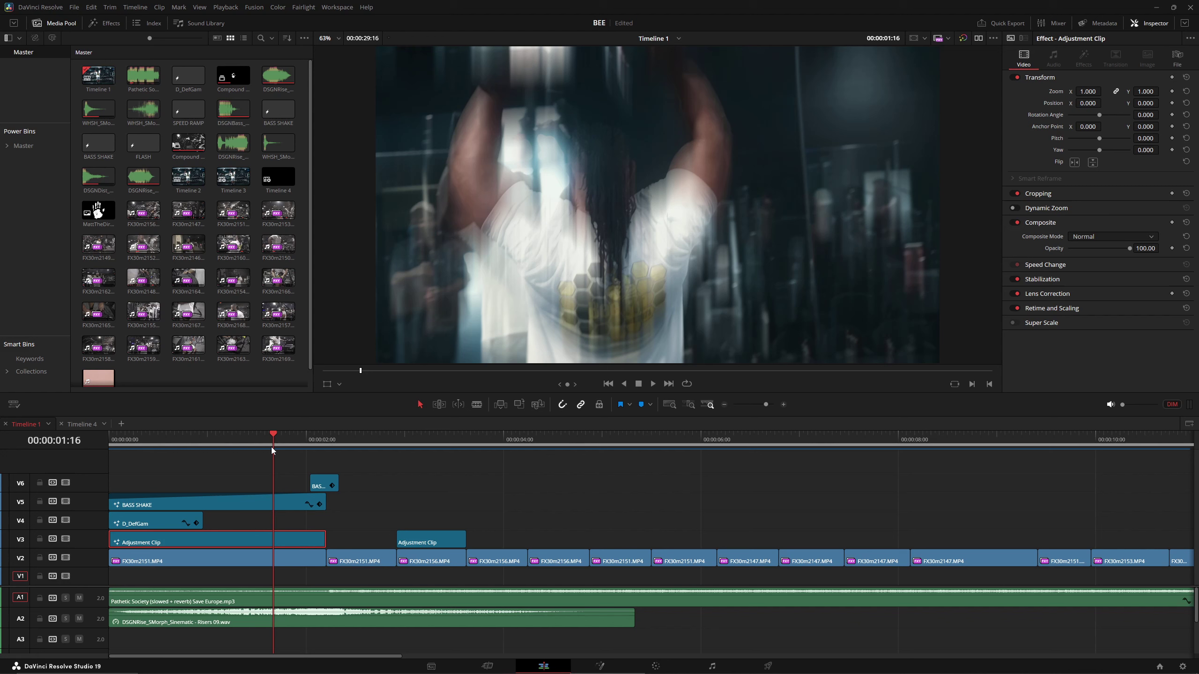
drag(272, 448, 358, 486)
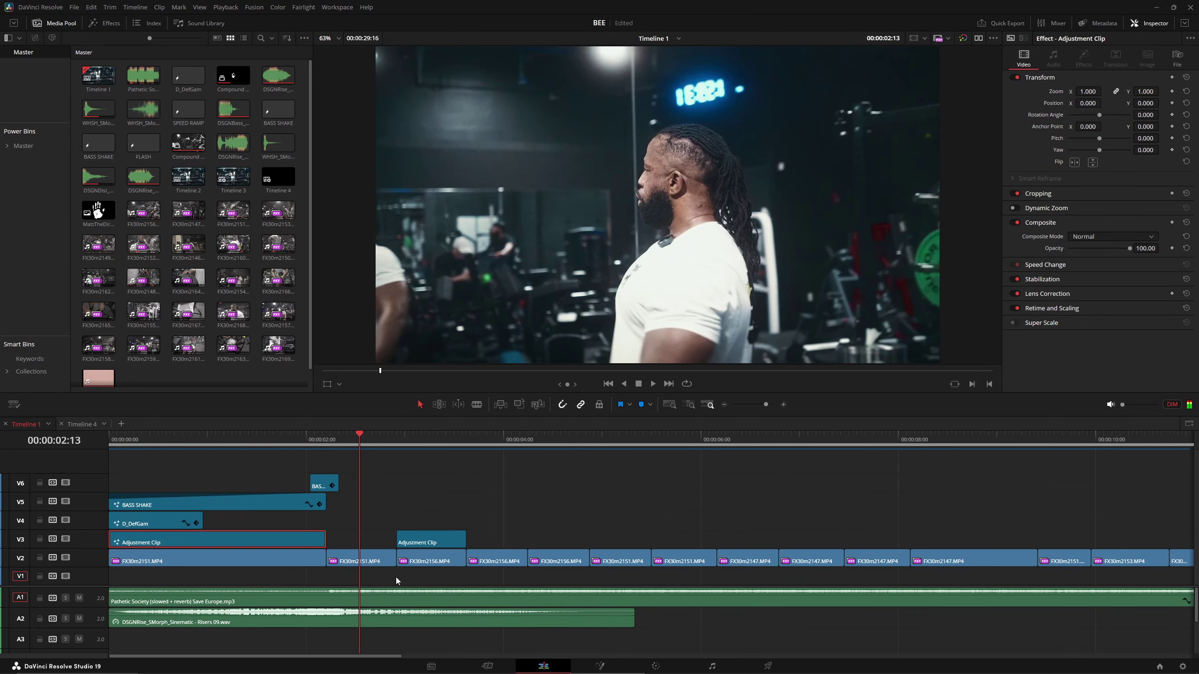
scroll(359, 441, down, 1)
drag(359, 441, 363, 480)
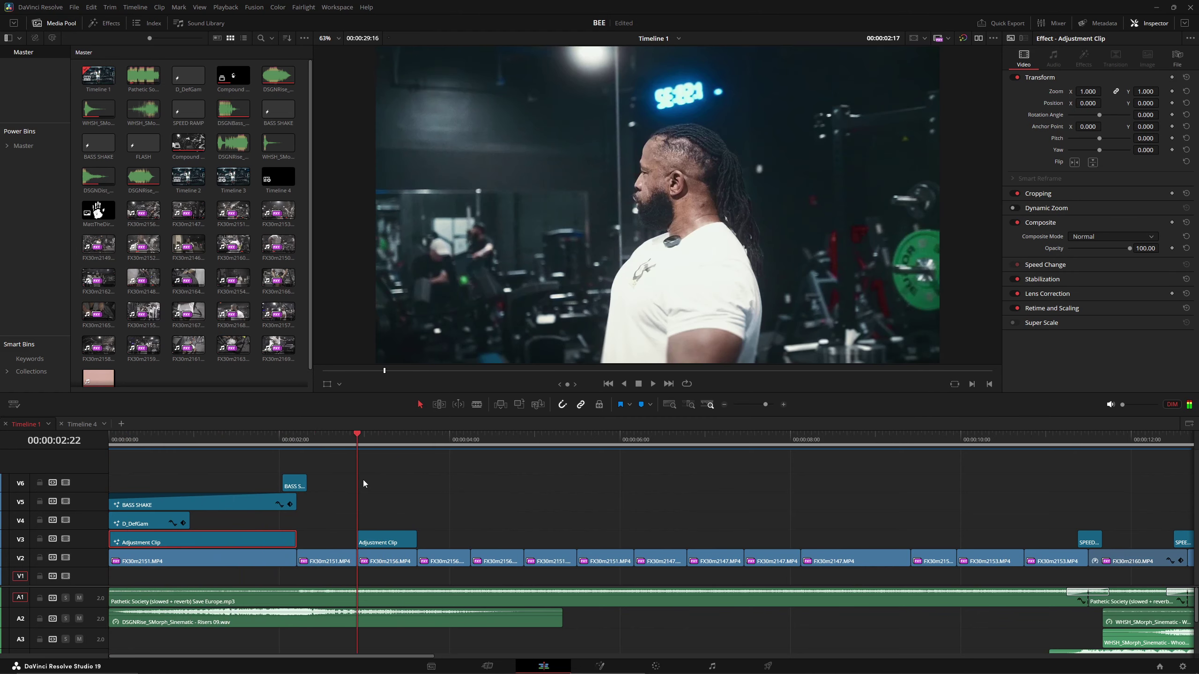
Step: Inspect the Dynamic Zoom ease options of the second V3 adjustment clip at 00:00:03:05
click(377, 471)
shift+scroll(397, 520, up, 2)
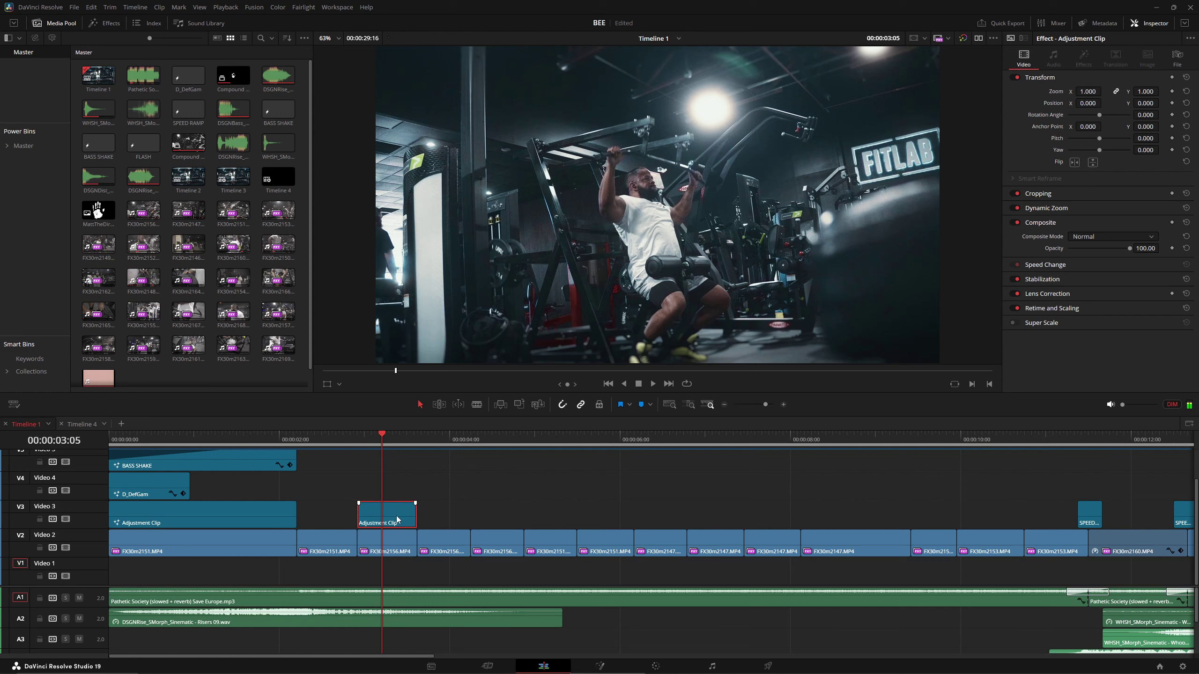
click(1026, 211)
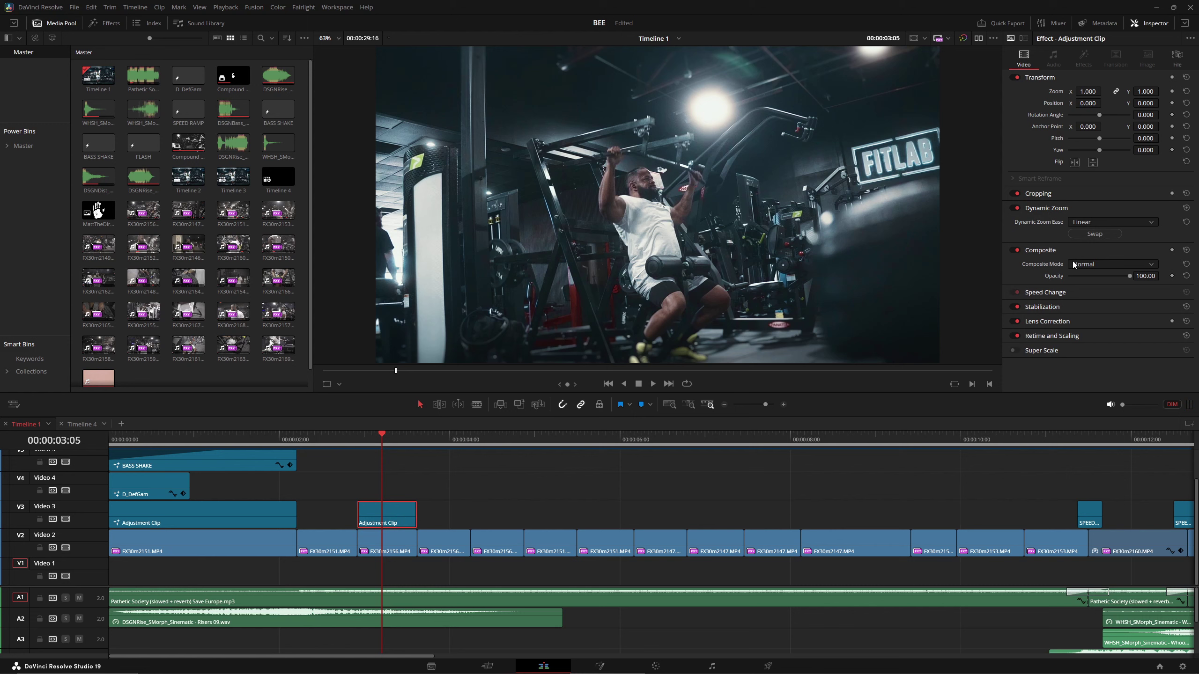
click(1122, 222)
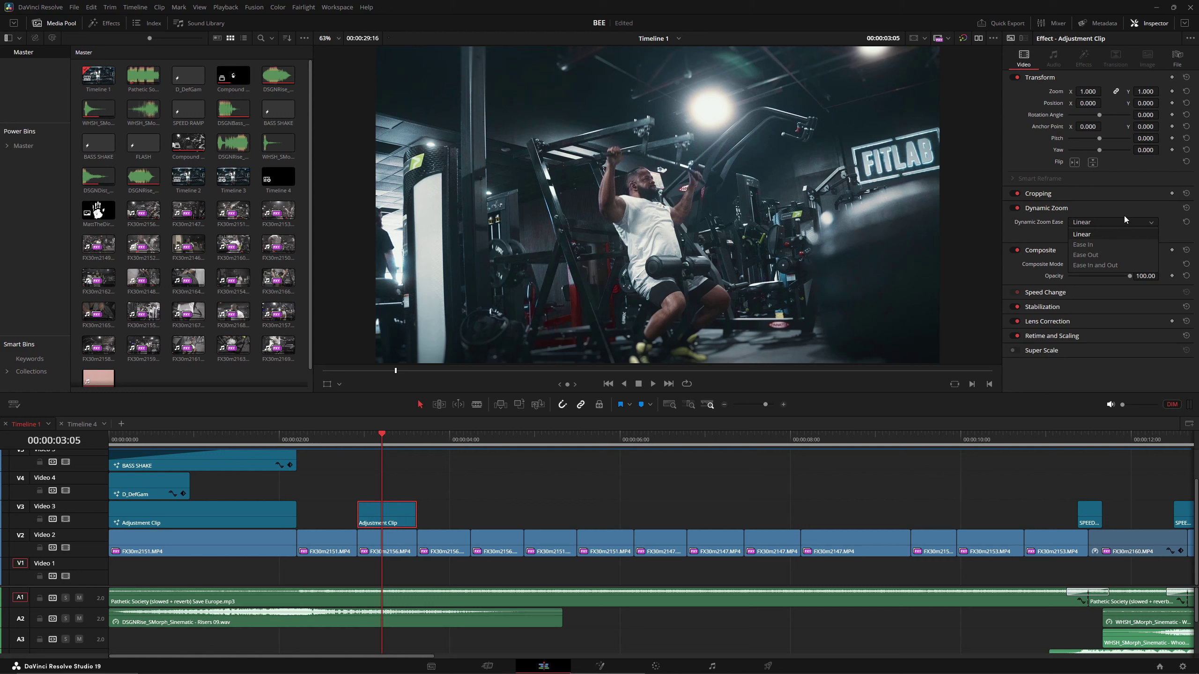
click(1113, 211)
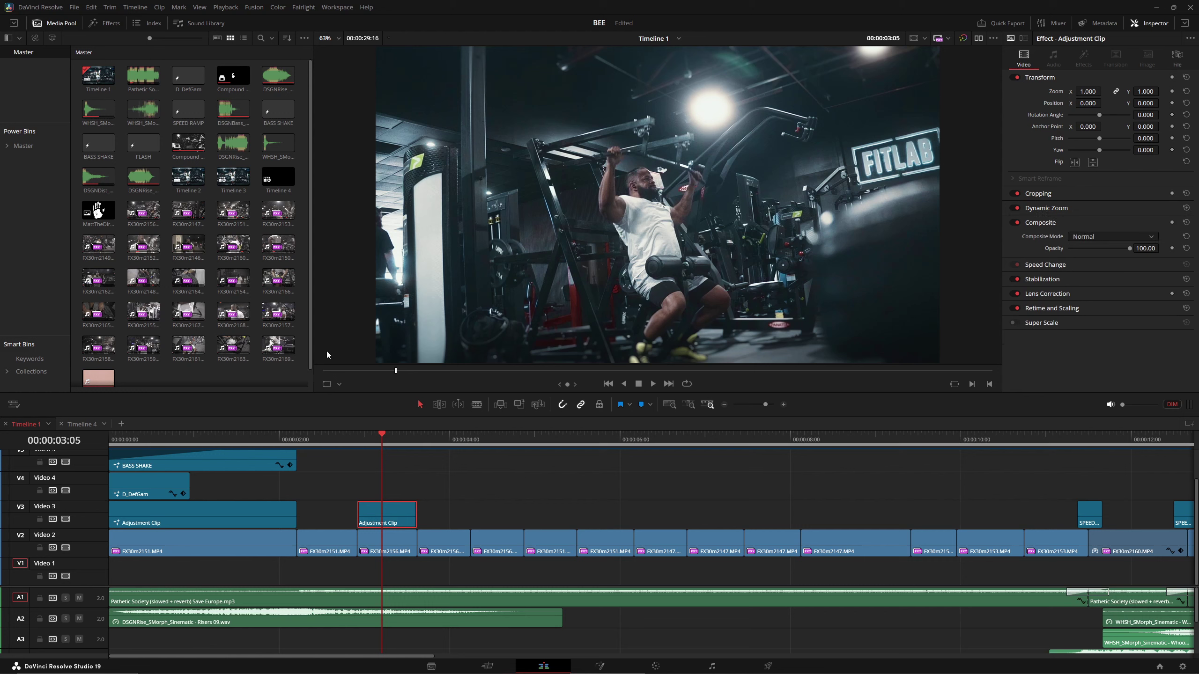
Step: Display the Dynamic Zoom frame overlay in the viewer for the second adjustment clip and examine its start and end frames
click(339, 385)
click(339, 384)
click(327, 385)
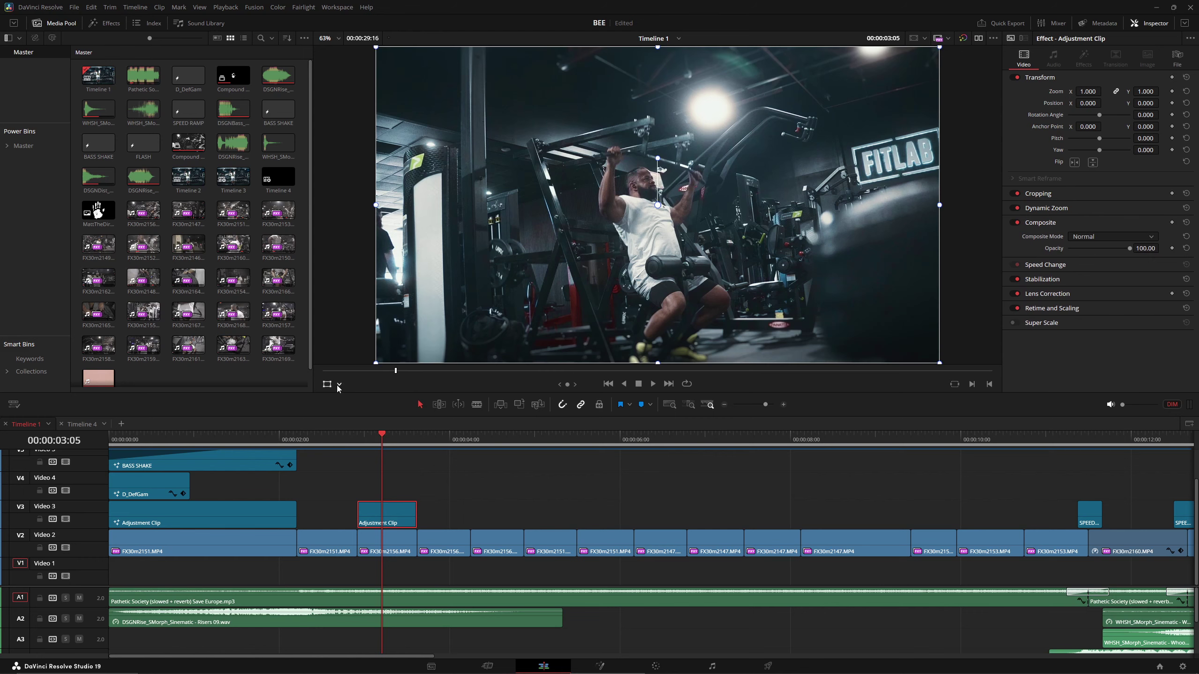
click(339, 385)
click(358, 423)
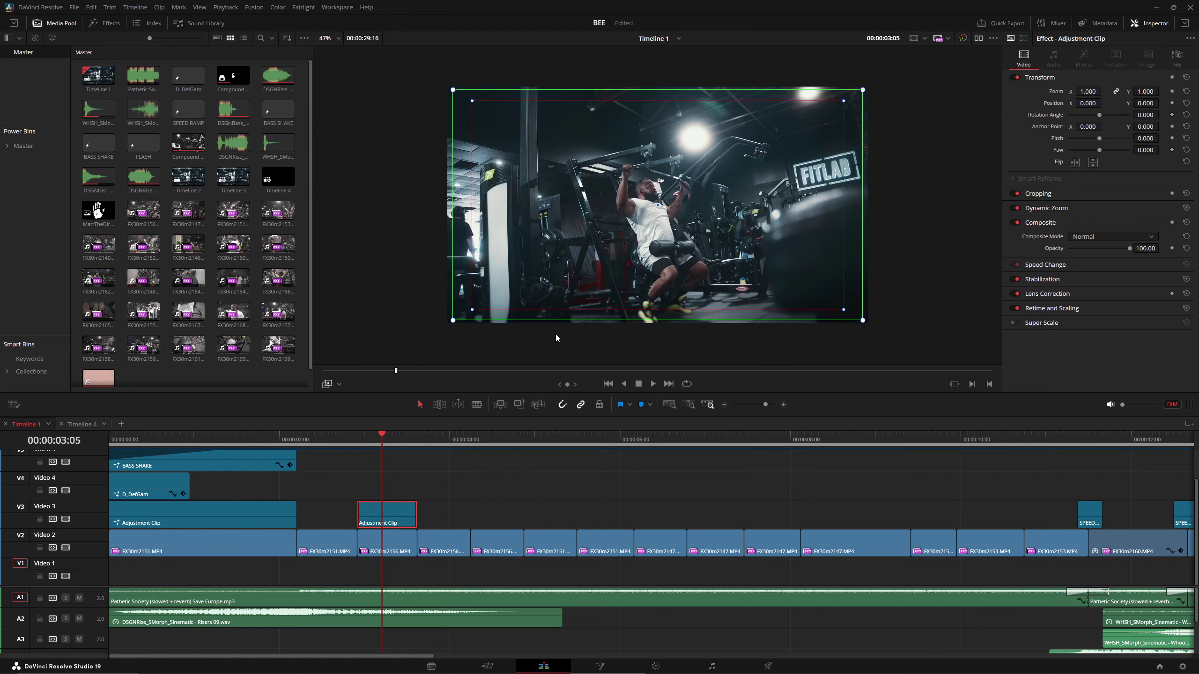
scroll(558, 336, down, 1)
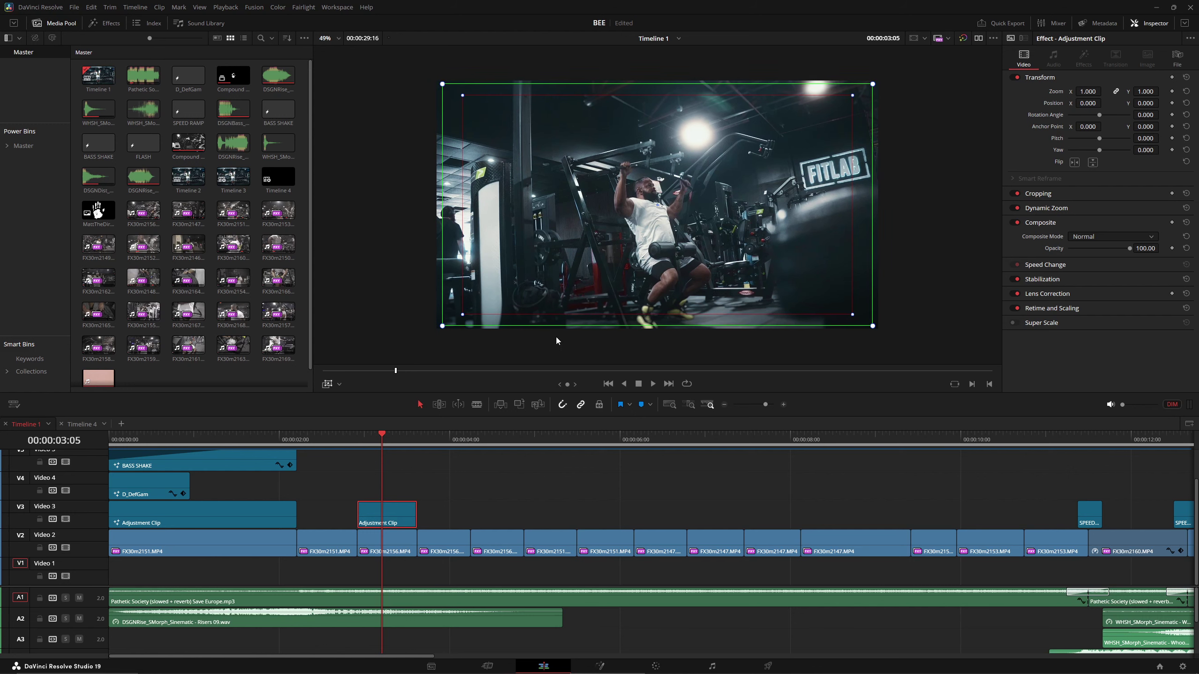
Step: Hide the Dynamic Zoom overlay and move the playhead to the first SPEED RAMP clip at 00:00:11:12
drag(356, 441, 770, 524)
click(327, 384)
scroll(727, 540, down, 3)
drag(756, 438, 780, 439)
scroll(721, 538, up, 3)
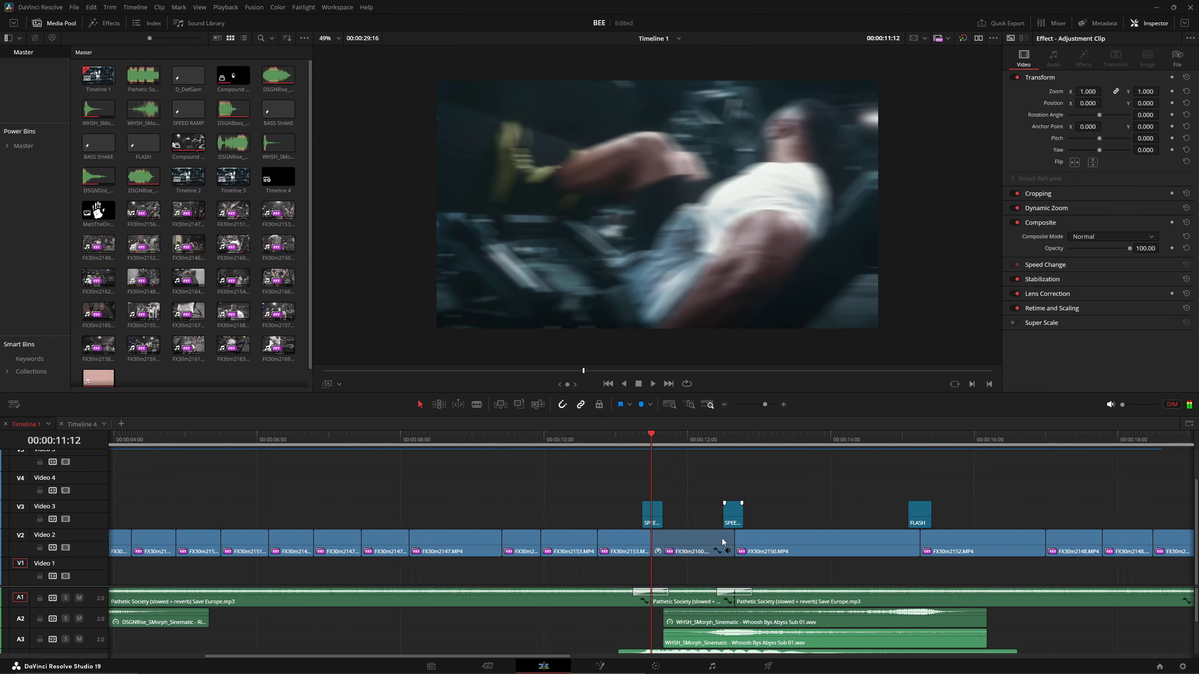
Step: Examine the speed ramp effect over FX30m2160.MP4, stopping the playhead at 00:00:11:20
drag(653, 441, 704, 504)
scroll(704, 505, down, 2)
drag(654, 439, 647, 501)
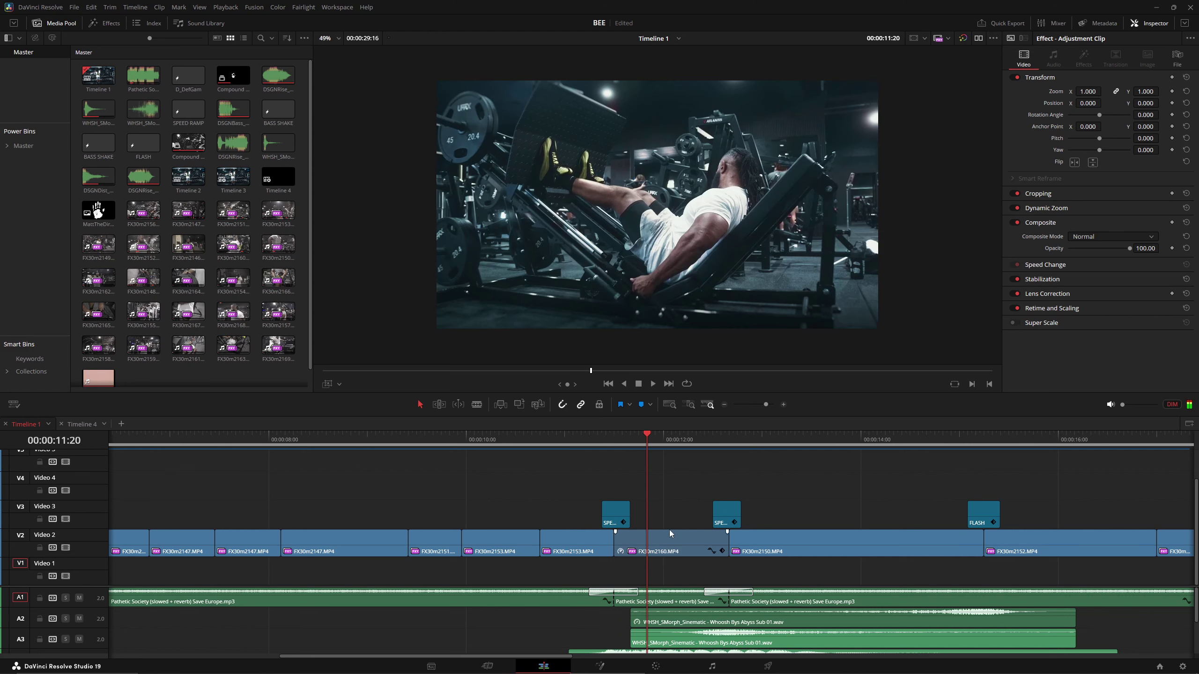
Step: Display the retime controls and retime curve of FX30m2160.MP4 on V2 and examine its speed ramp
click(669, 530)
key(ctrl+r)
key(ctrl+shift+r)
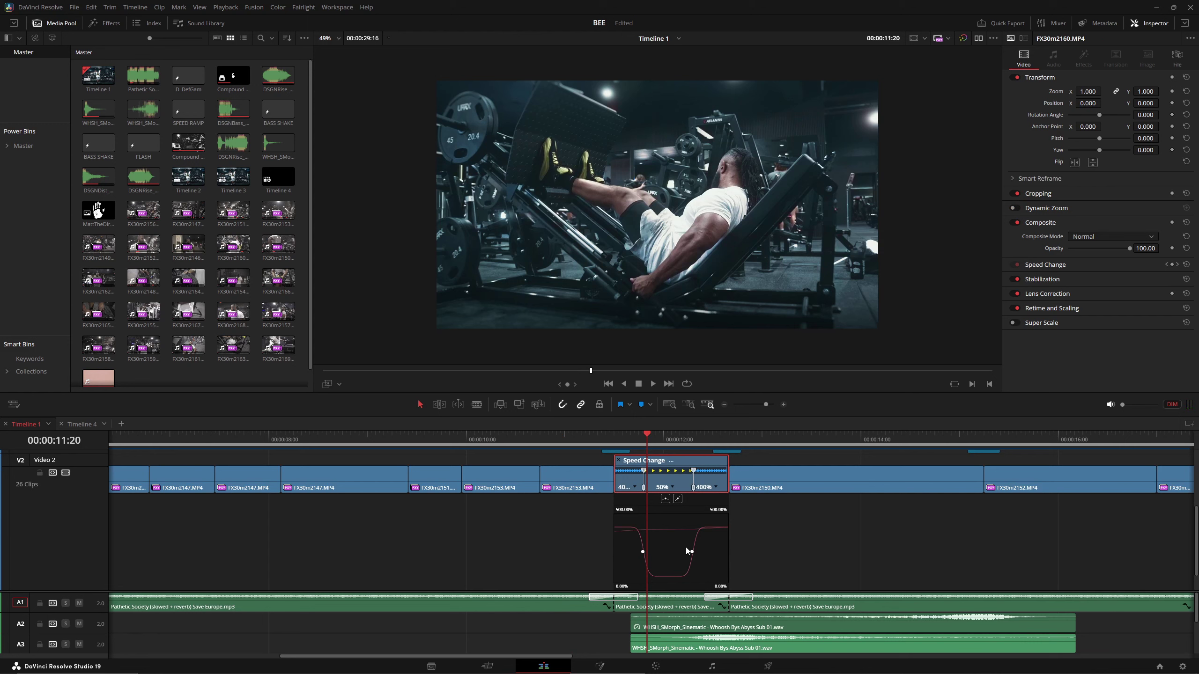
key(ctrl+shift+r)
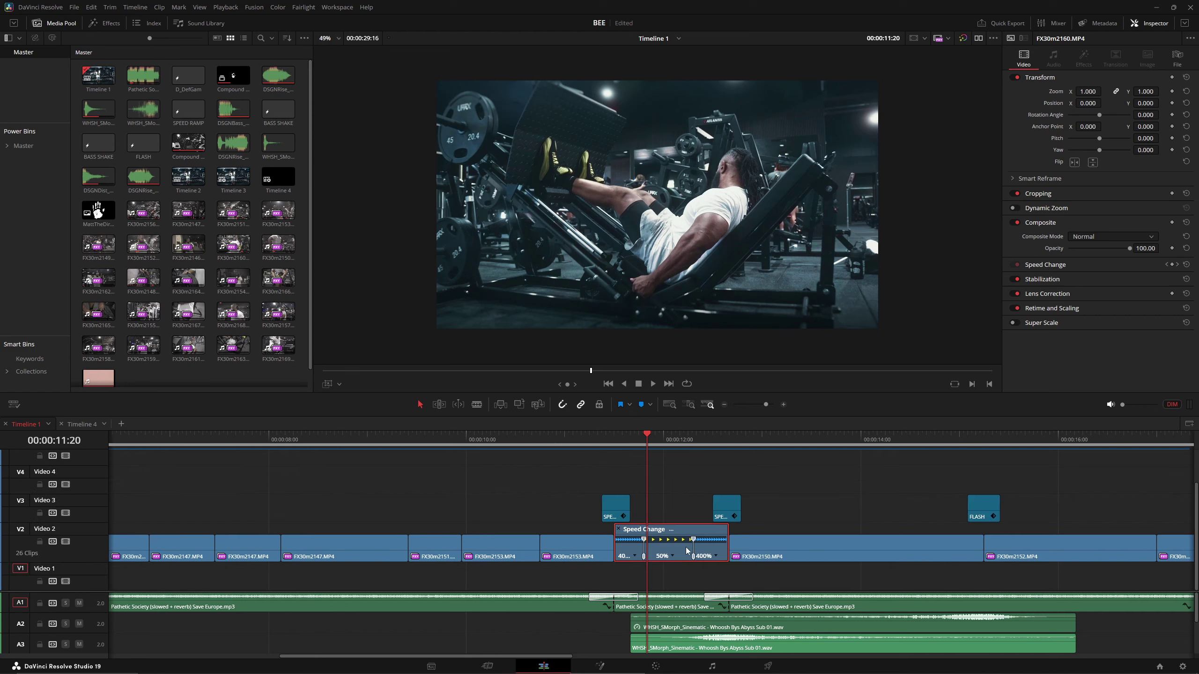
key(ctrl+shift+r)
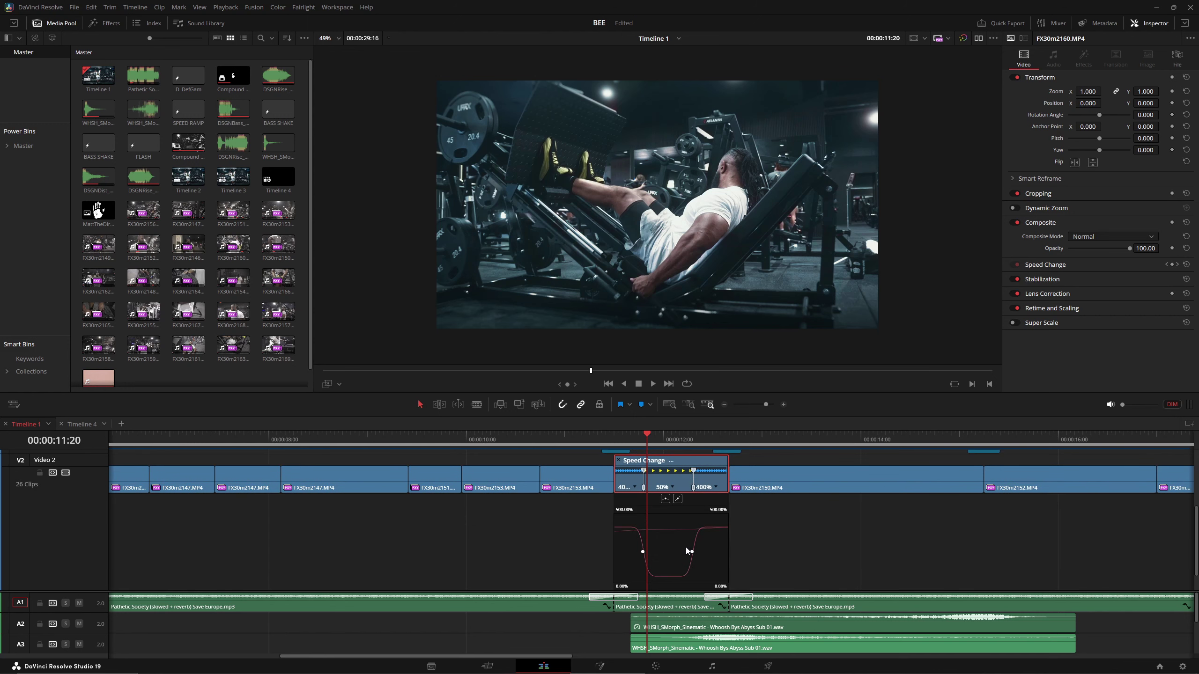
Step: Close the retime controls of FX30m2160.MP4, check its retime curve once more and hide the curve
key(ctrl+shift+r)
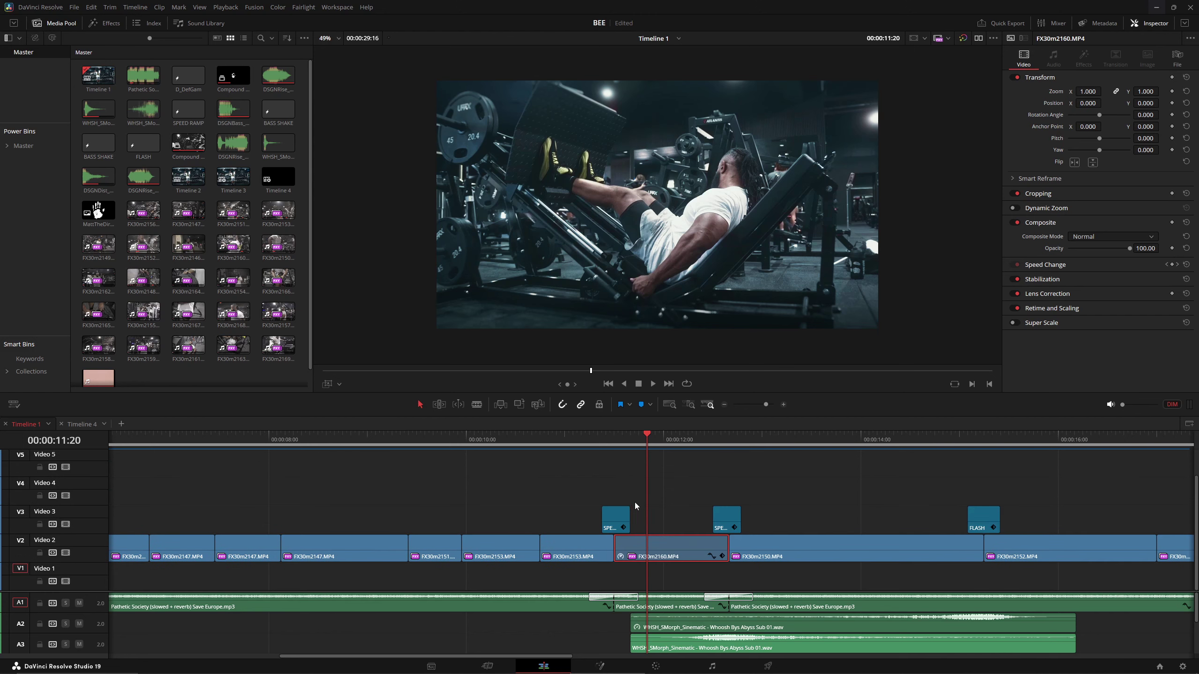
key(ctrl+shift+r)
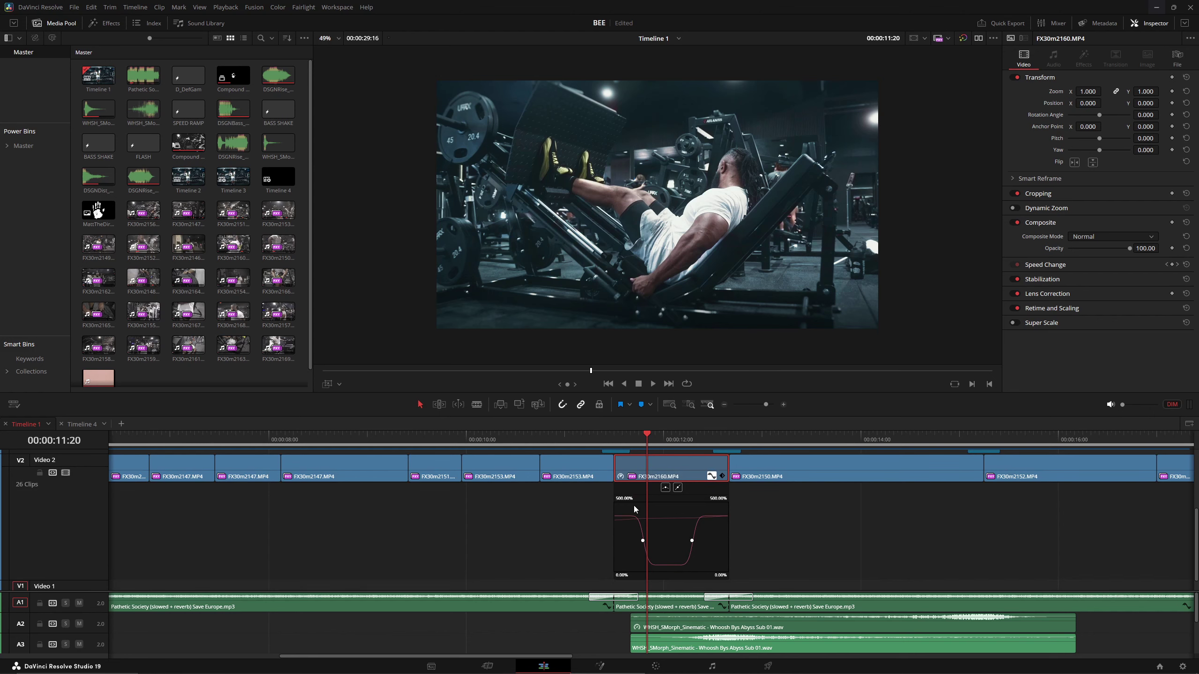
click(618, 460)
Step: Scrub past the second SPEED RAMP clip and through FX30m2150.MP4, stopping just after the FLASH clip at 00:00:15:10
drag(617, 444, 741, 446)
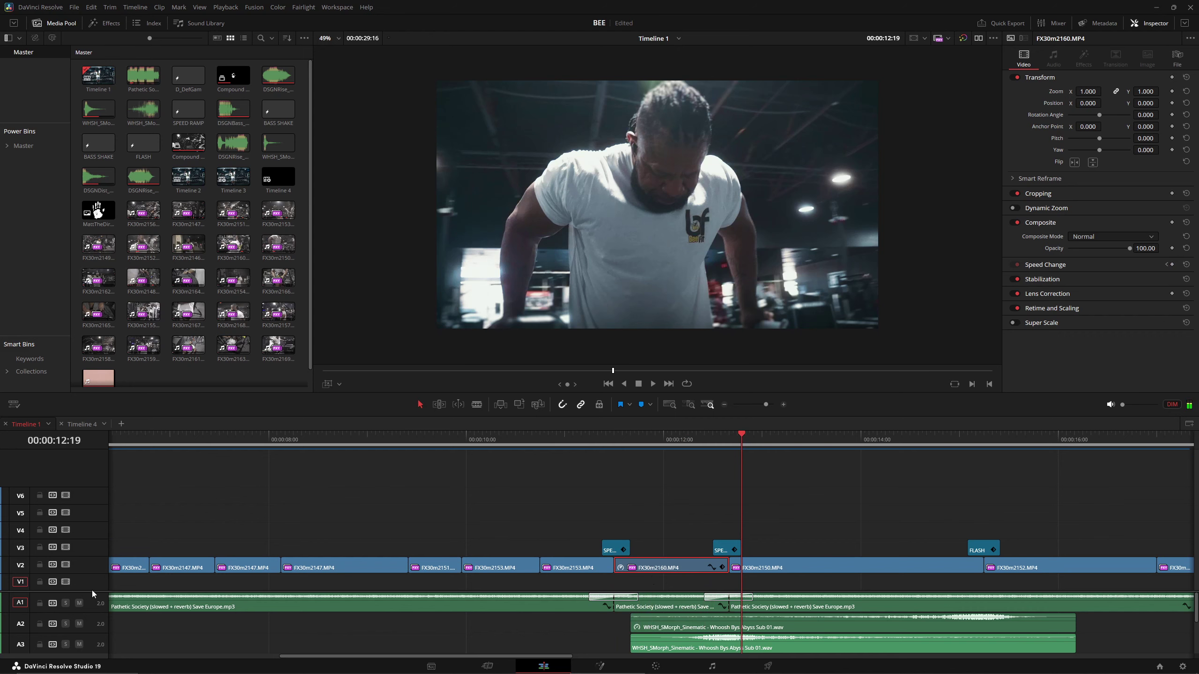
scroll(103, 571, down, 1)
drag(821, 437, 875, 441)
scroll(221, 558, down, 2)
scroll(96, 594, down, 2)
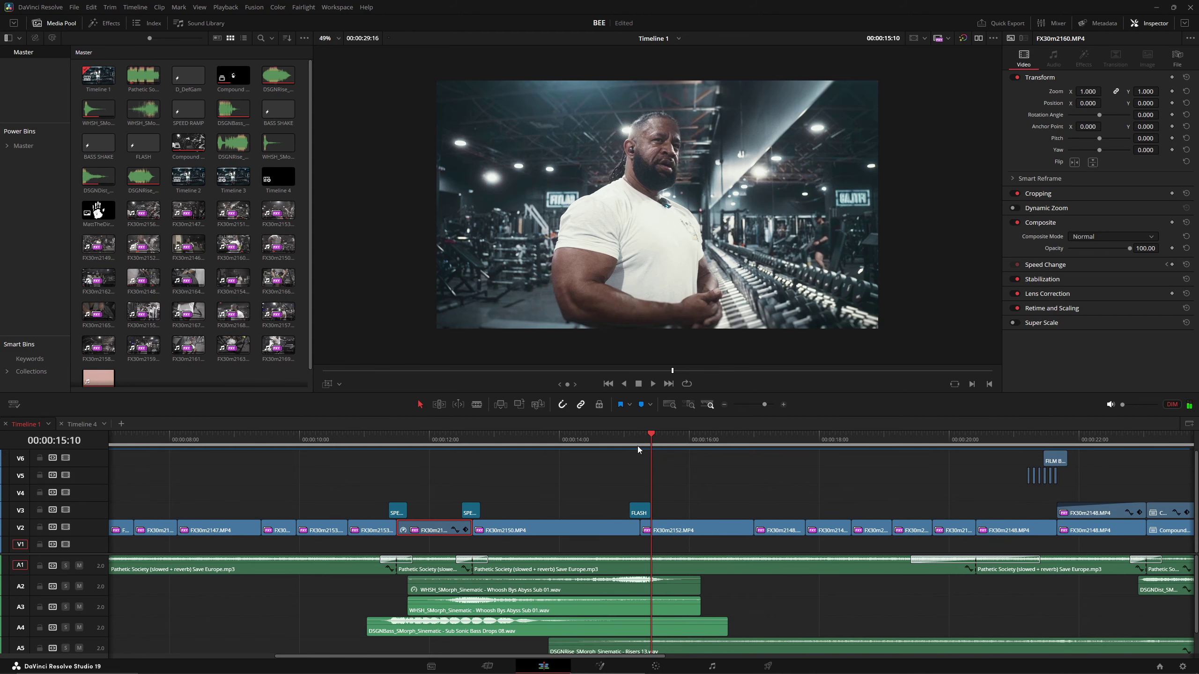
Step: Play back the section leading into the FLASH clip on V3, and scrub on to 00:00:17:07
drag(637, 447, 607, 463)
key(space)
click(611, 444)
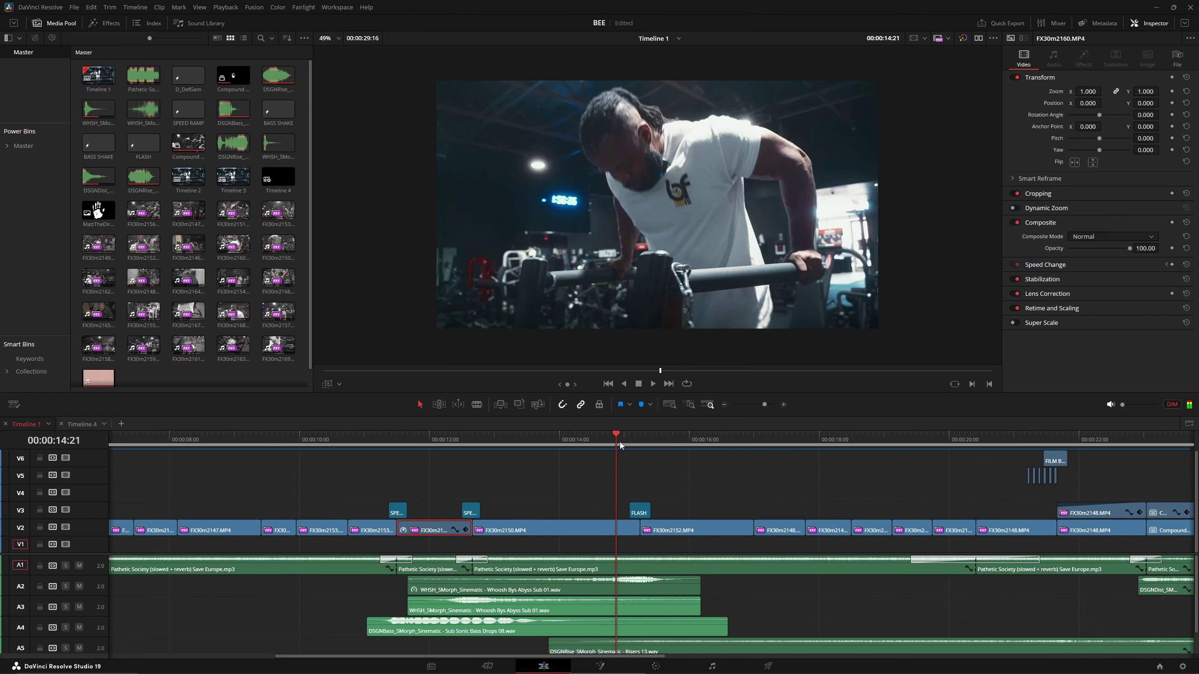
drag(665, 449, 772, 459)
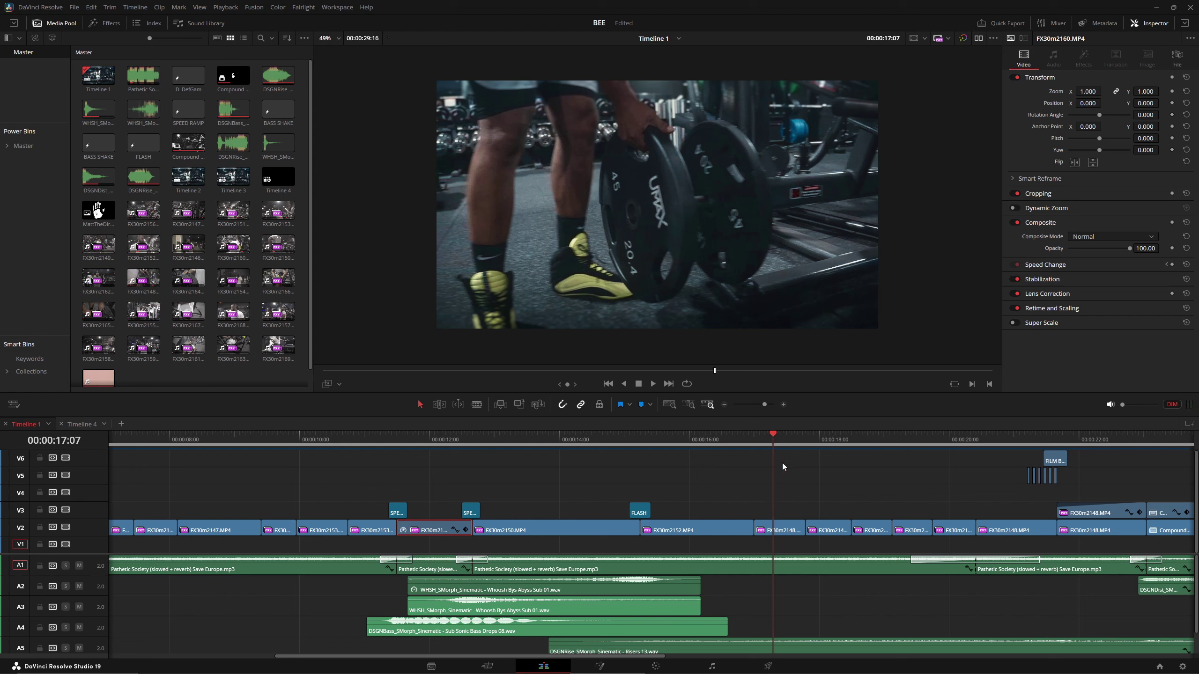
Step: Move the playhead to 00:00:21:16, where the V3 FX30m2148.MP4 overlay starts beneath the film burn clip
click(1019, 443)
scroll(961, 568, down, 5)
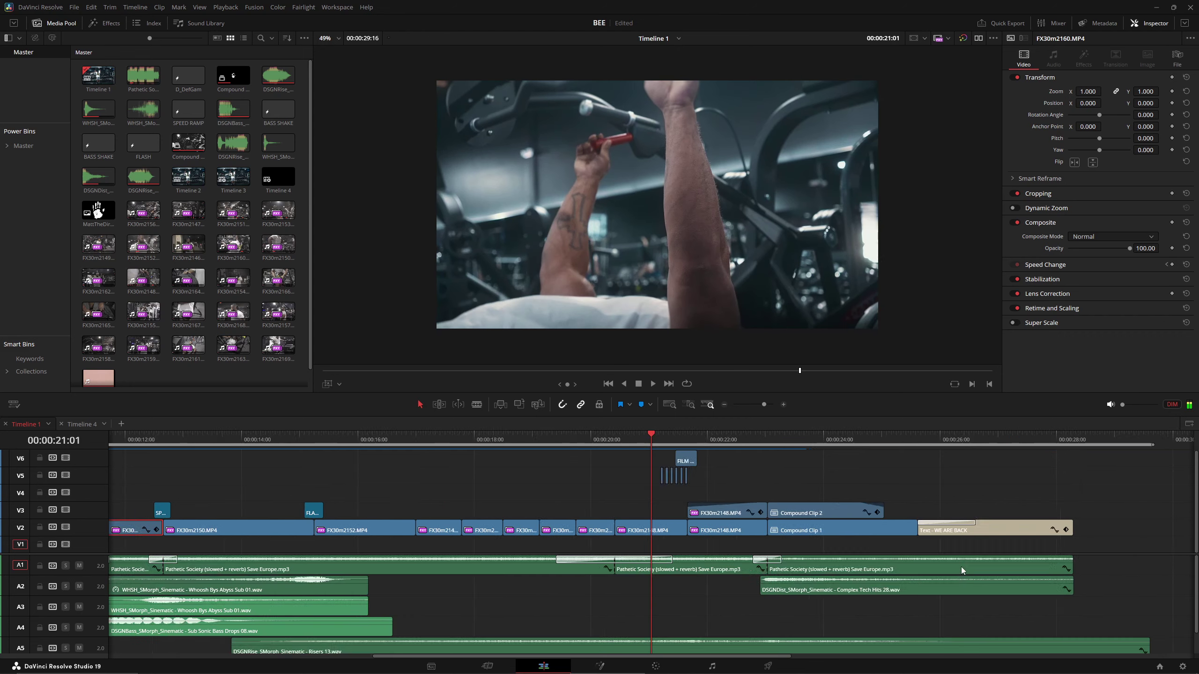
scroll(608, 539, up, 2)
scroll(636, 542, down, 4)
scroll(672, 516, up, 6)
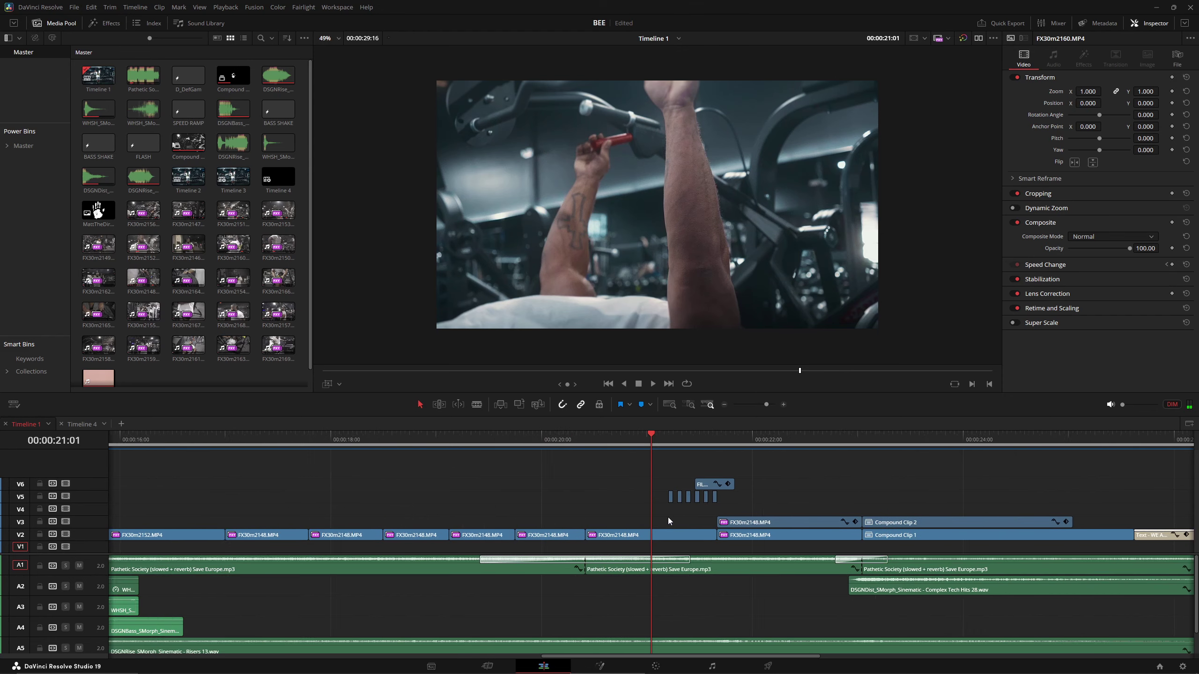
click(739, 445)
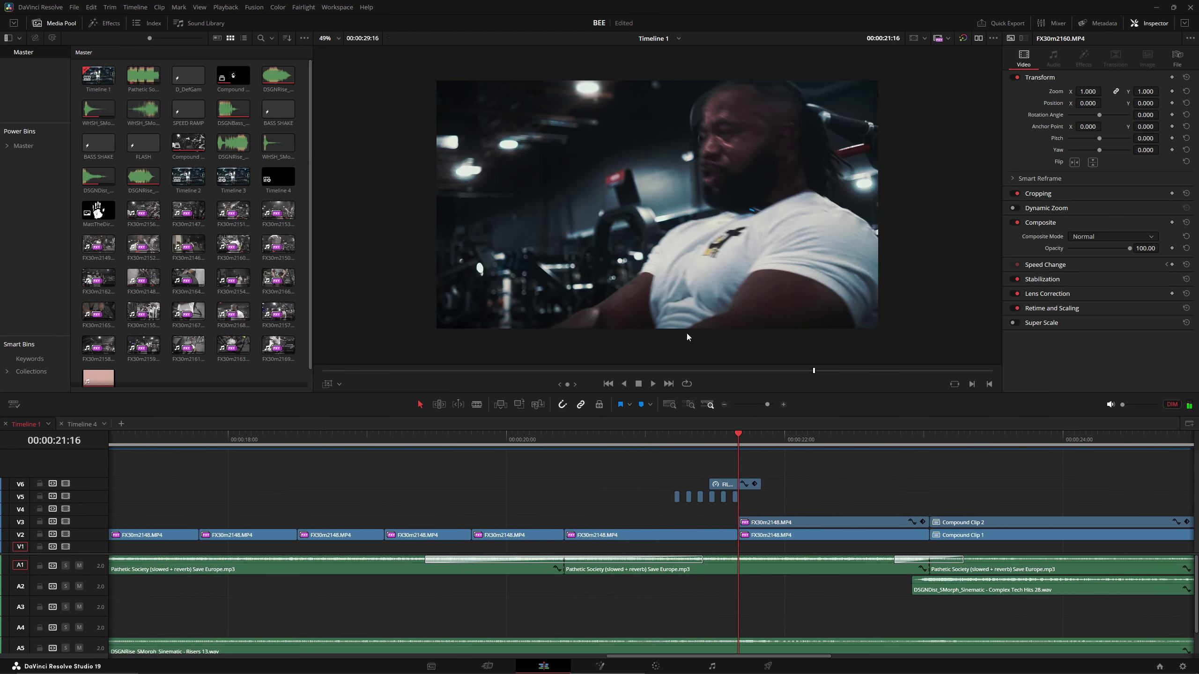
Step: View the Change Clip Speed options on a temporary V7 copy of the FX30m2148.MP4 overlay, then discard the copy
click(768, 522)
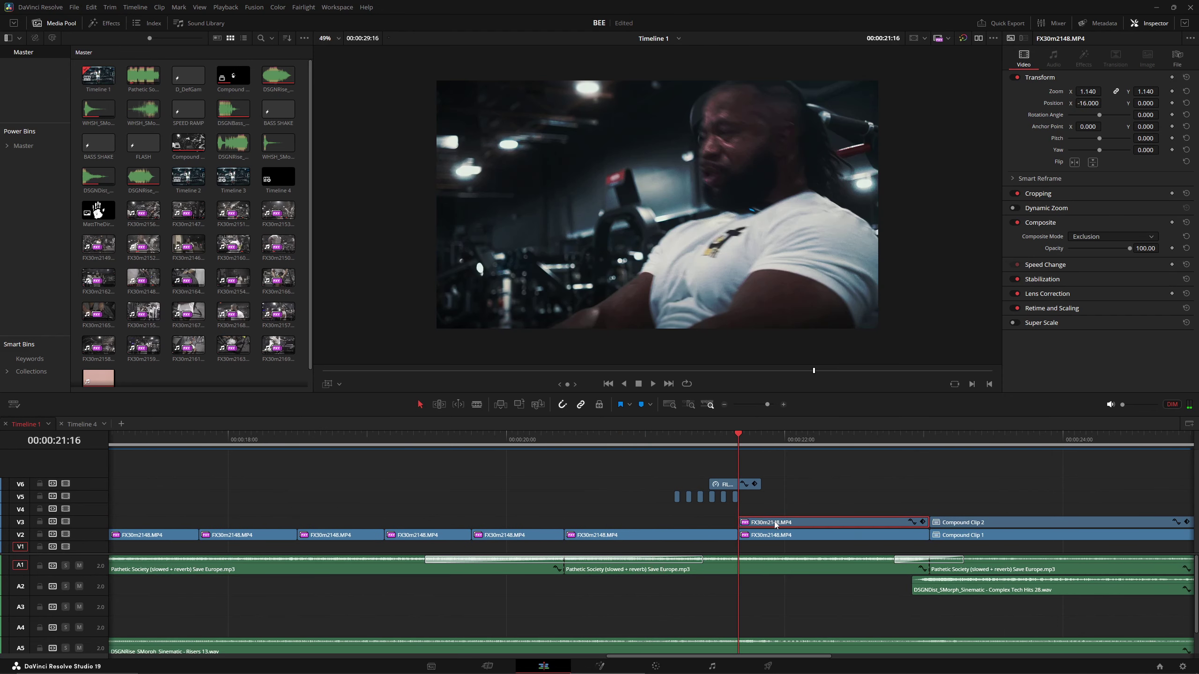
drag(779, 522, 764, 474)
right_click(759, 470)
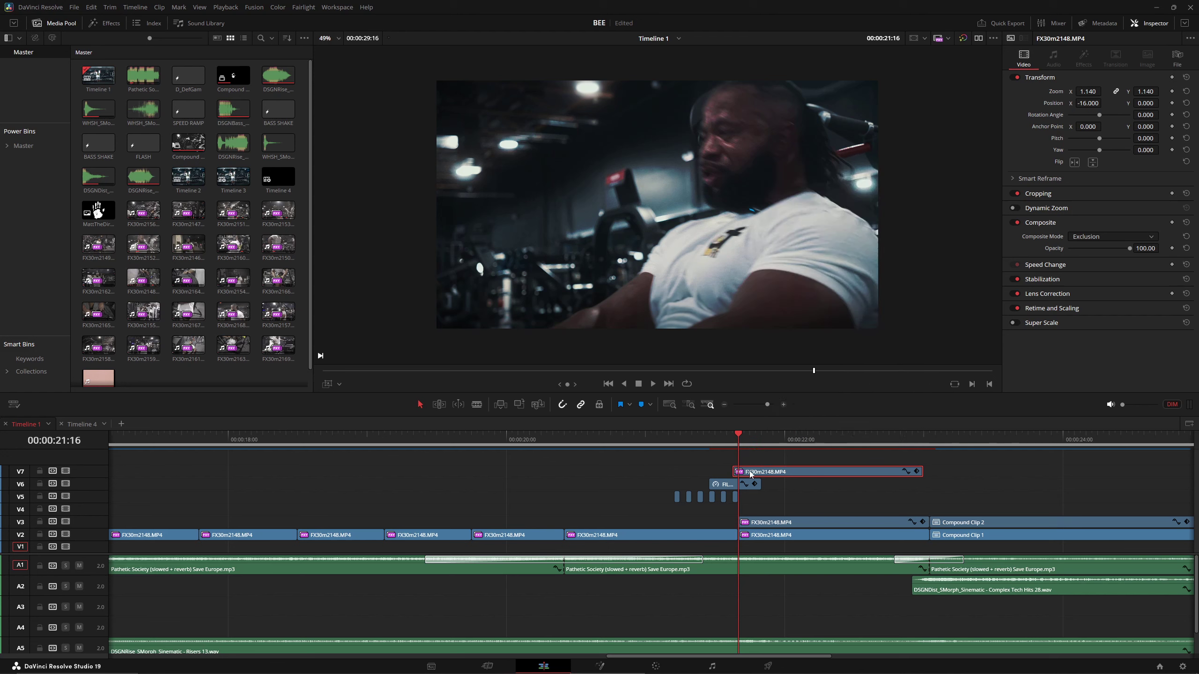
right_click(759, 470)
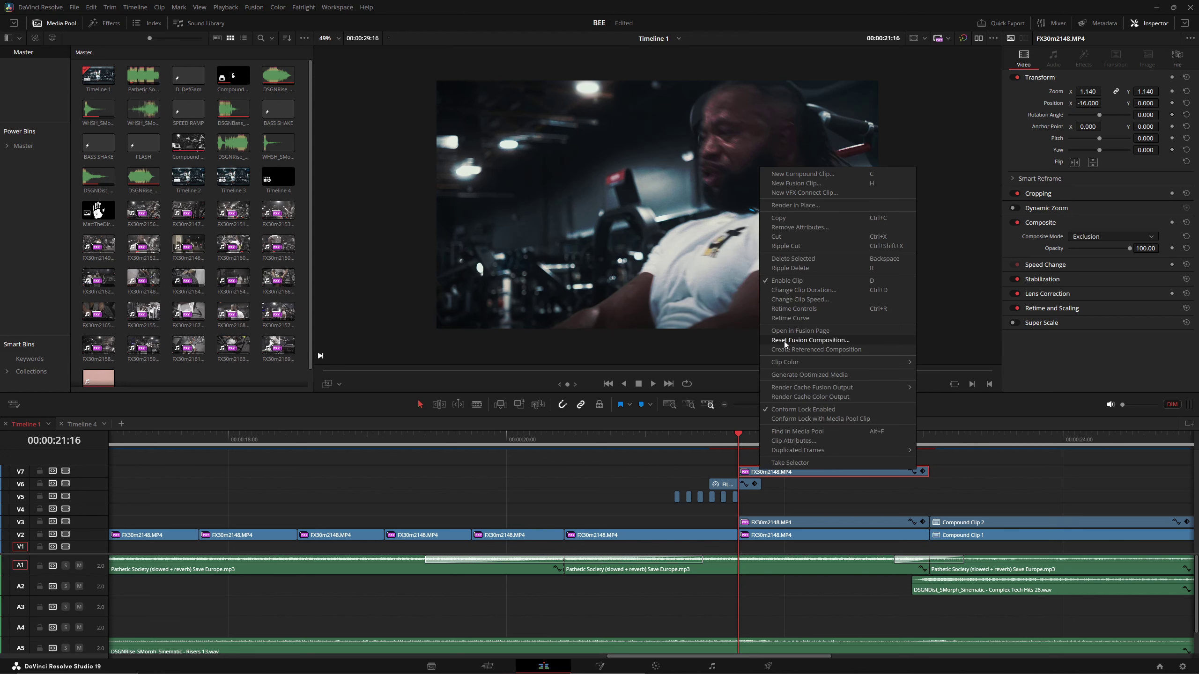
click(805, 300)
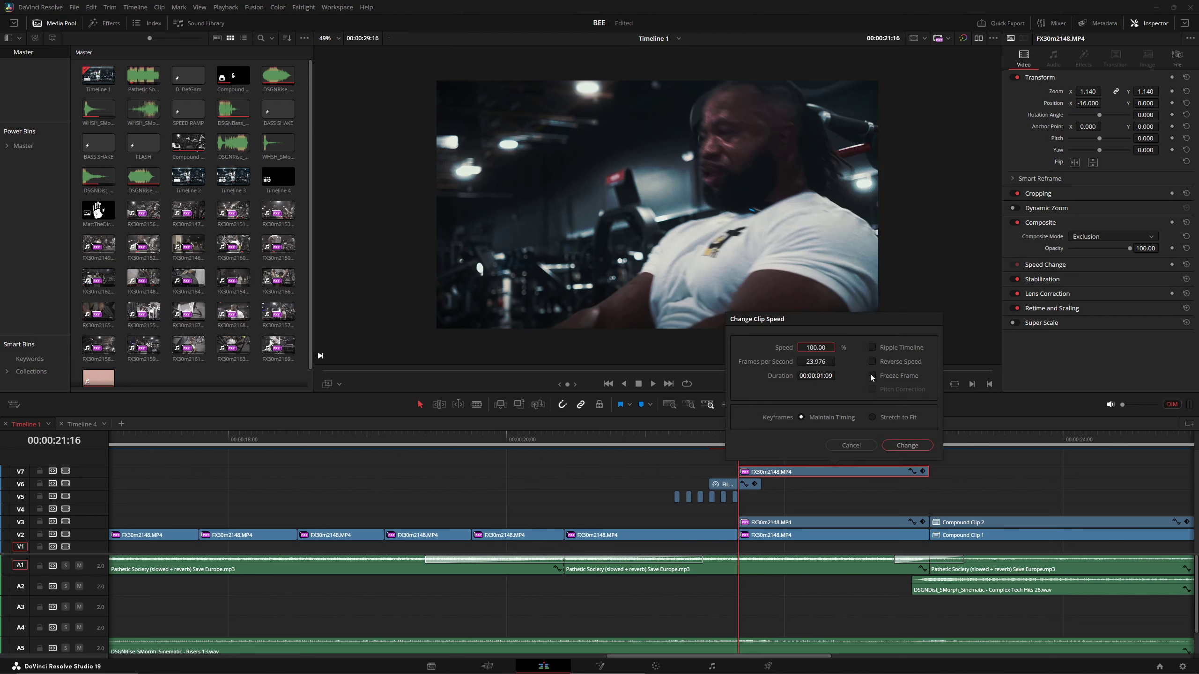
click(844, 445)
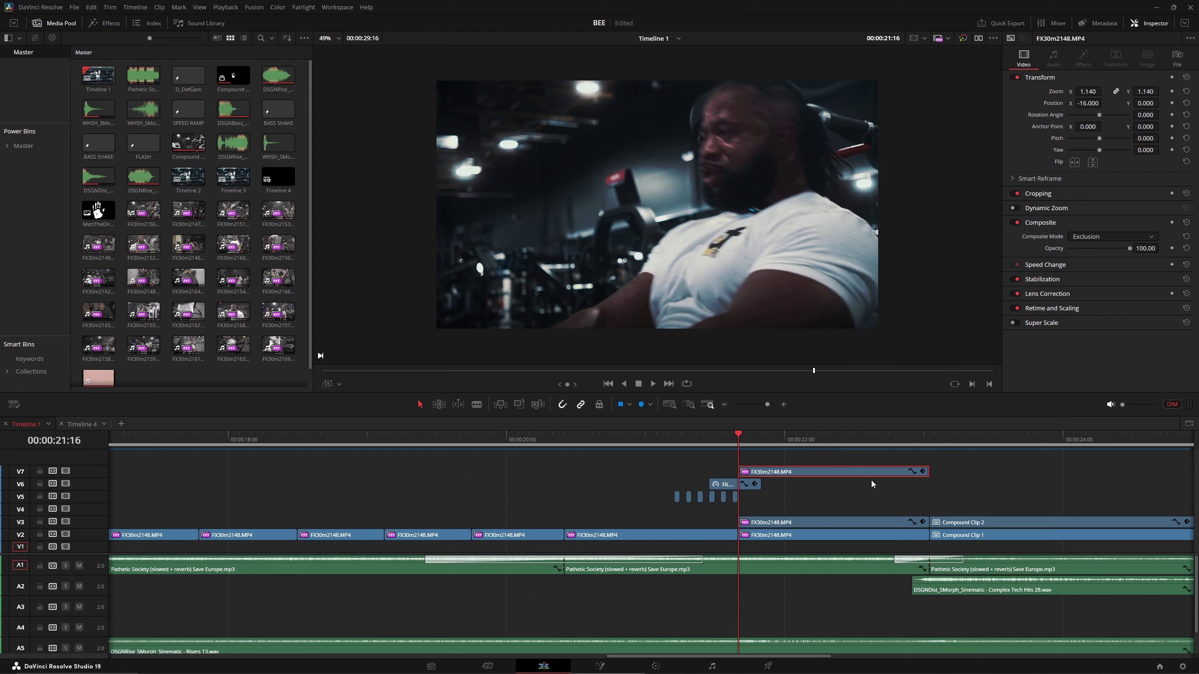
key(Delete)
Step: Scrub through the short V5 clips and inspect the composite settings of the FILM BURN clip on V6
drag(685, 430, 627, 453)
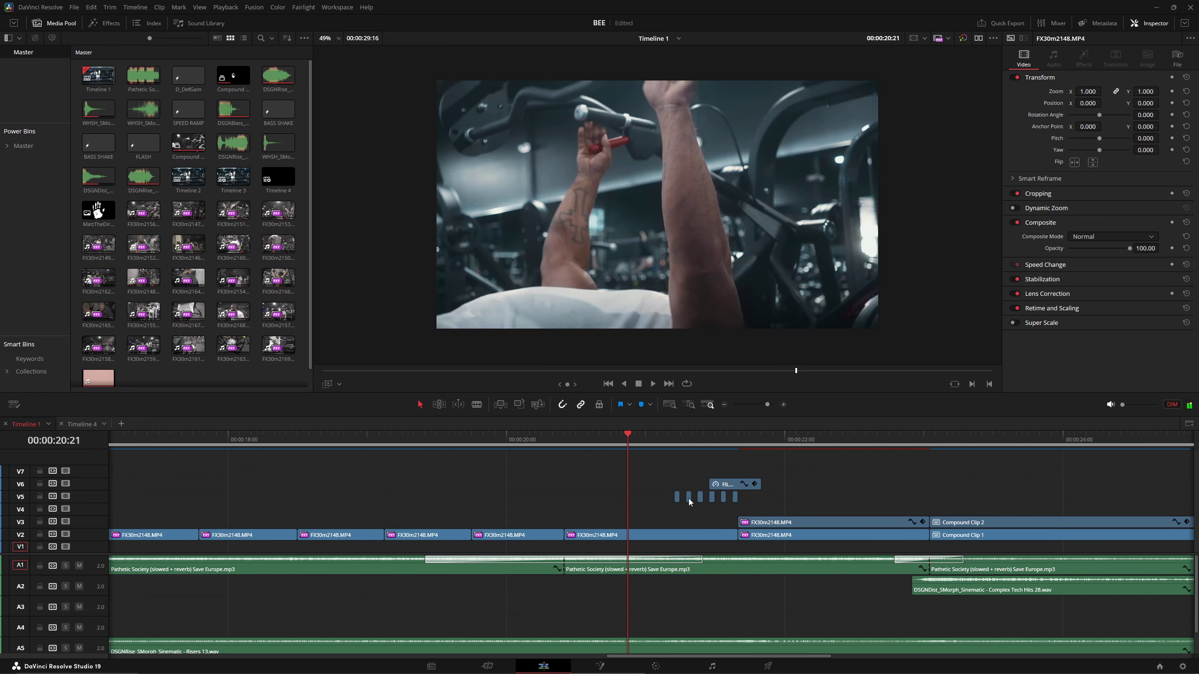
drag(734, 443, 761, 449)
scroll(625, 511, up, 5)
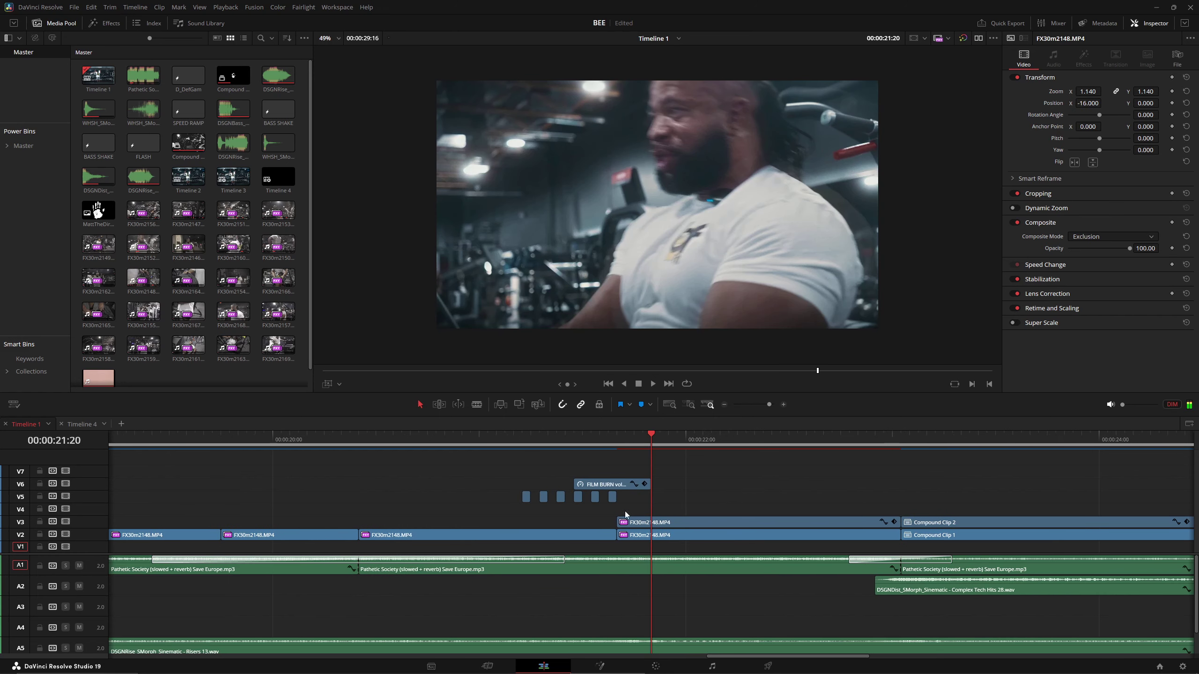
mouse_move(576, 438)
mouse_down()
mouse_move(568, 452)
mouse_move(612, 454)
mouse_move(577, 456)
mouse_move(568, 451)
mouse_move(630, 452)
mouse_move(572, 459)
mouse_move(616, 461)
mouse_up()
click(608, 488)
scroll(597, 495, up, 2)
click(615, 449)
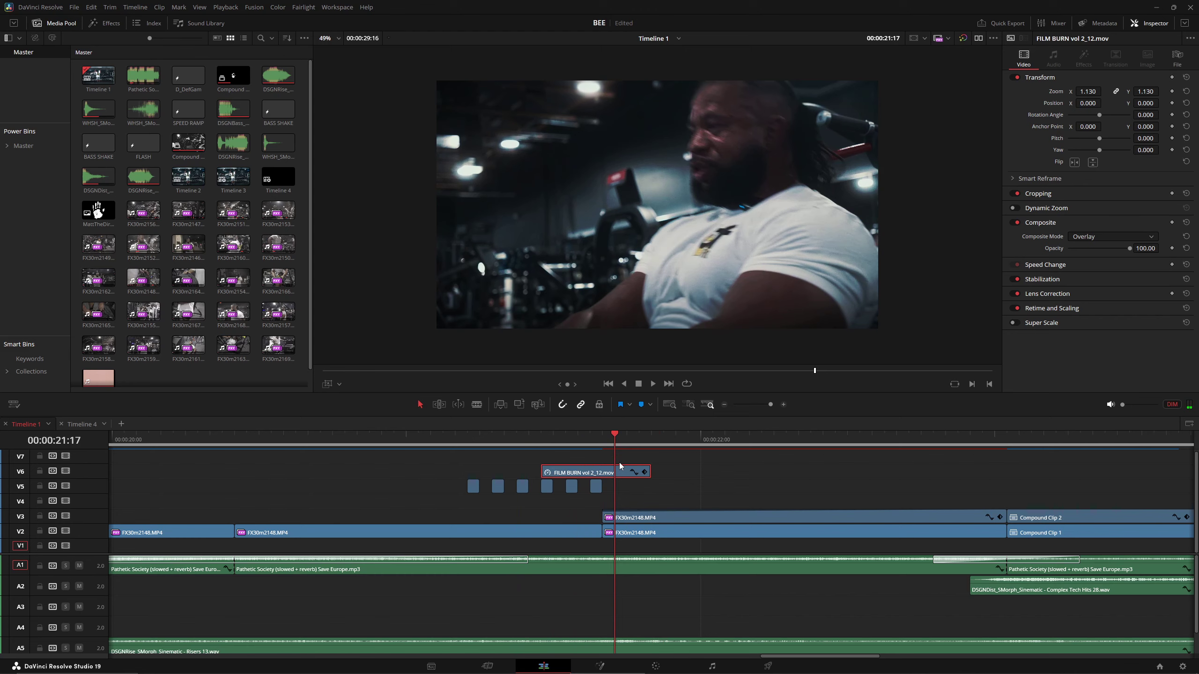
Step: Scrub into the V3 FX30m2148.MP4 overlay to 00:00:22:05 and inspect its composite mode and opacity
drag(547, 439, 762, 466)
scroll(812, 494, down, 2)
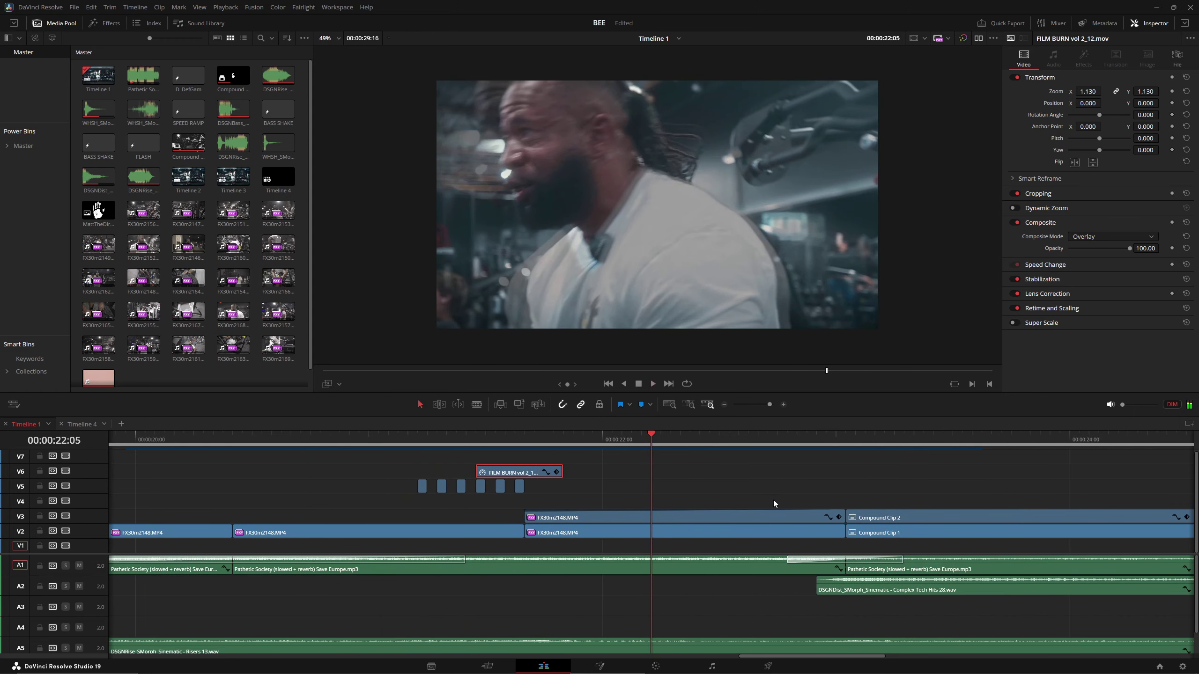
scroll(703, 521, down, 1)
scroll(703, 520, up, 2)
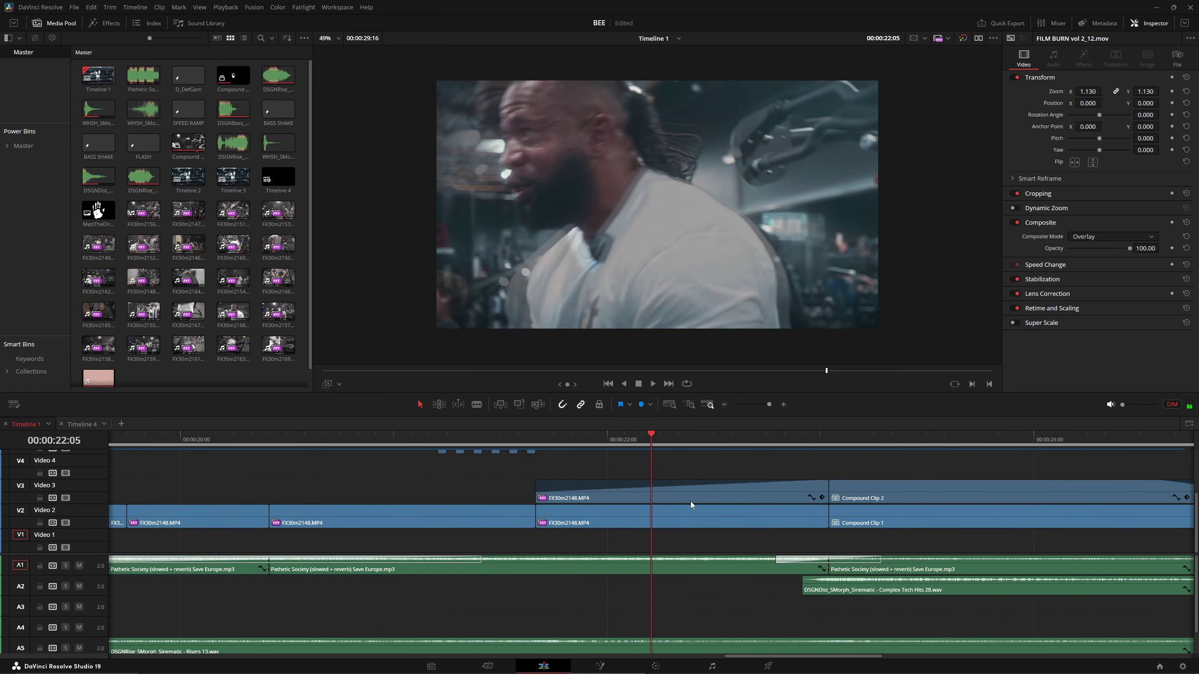
click(731, 496)
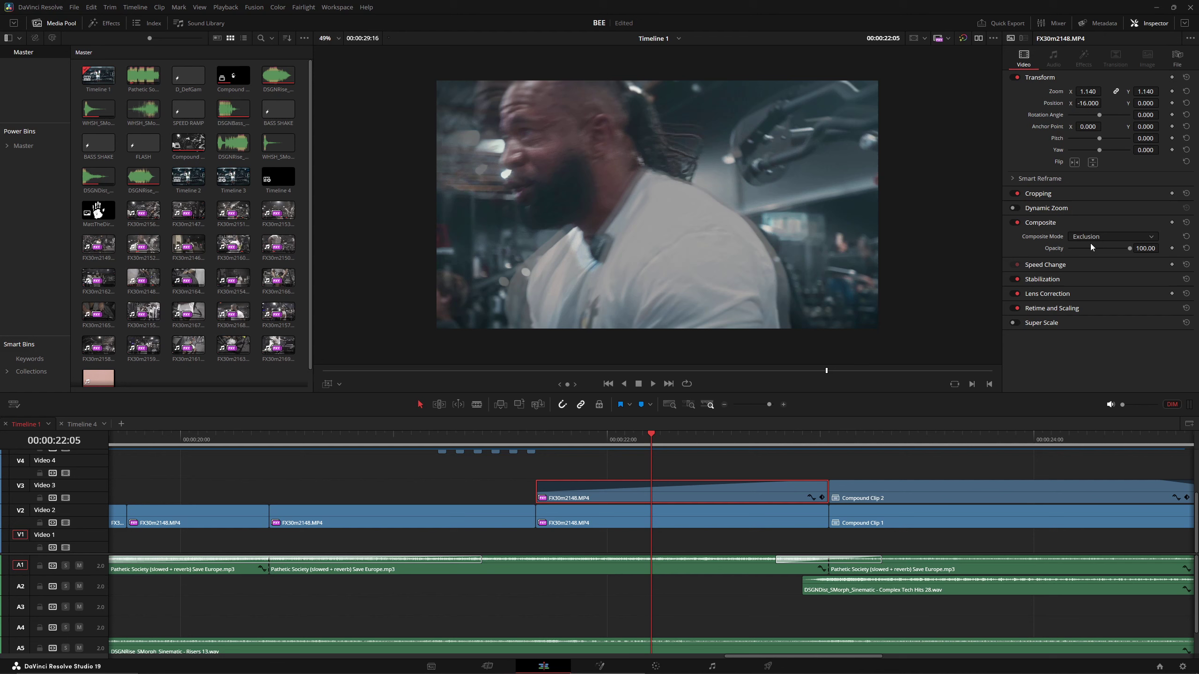
Step: Inspect the opacity of Compound Clip 2 on V3 and scrub through its fade-out to 00:00:25:04
drag(554, 452, 892, 447)
scroll(824, 476, down, 2)
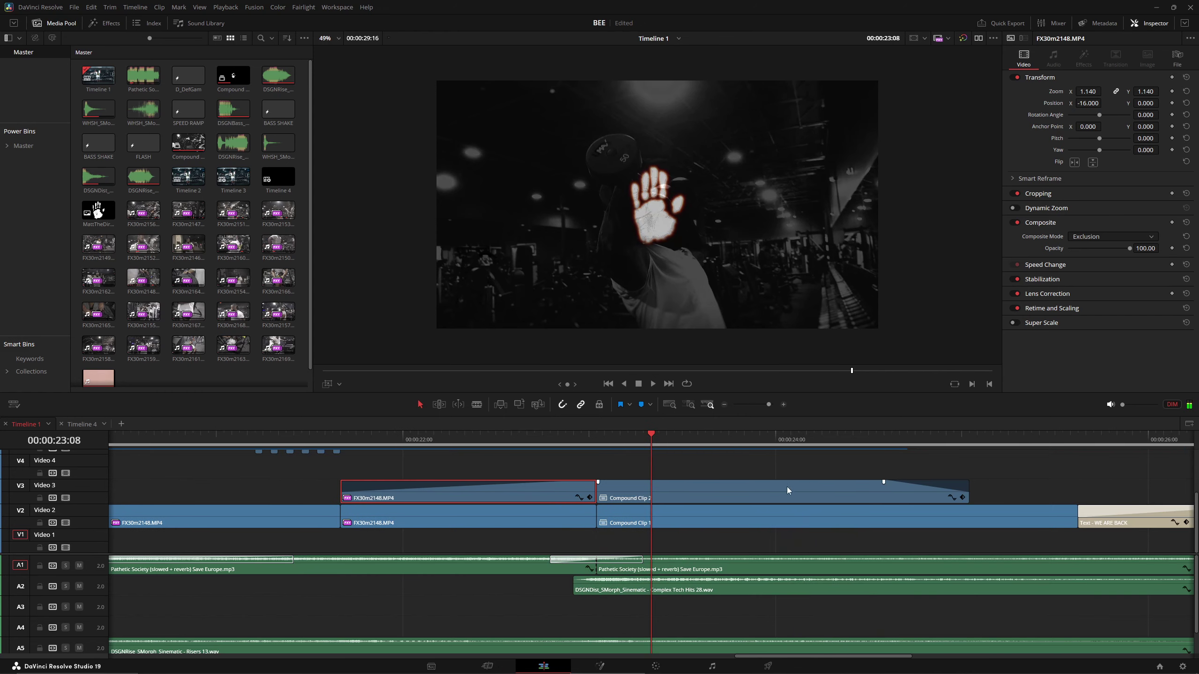
click(783, 489)
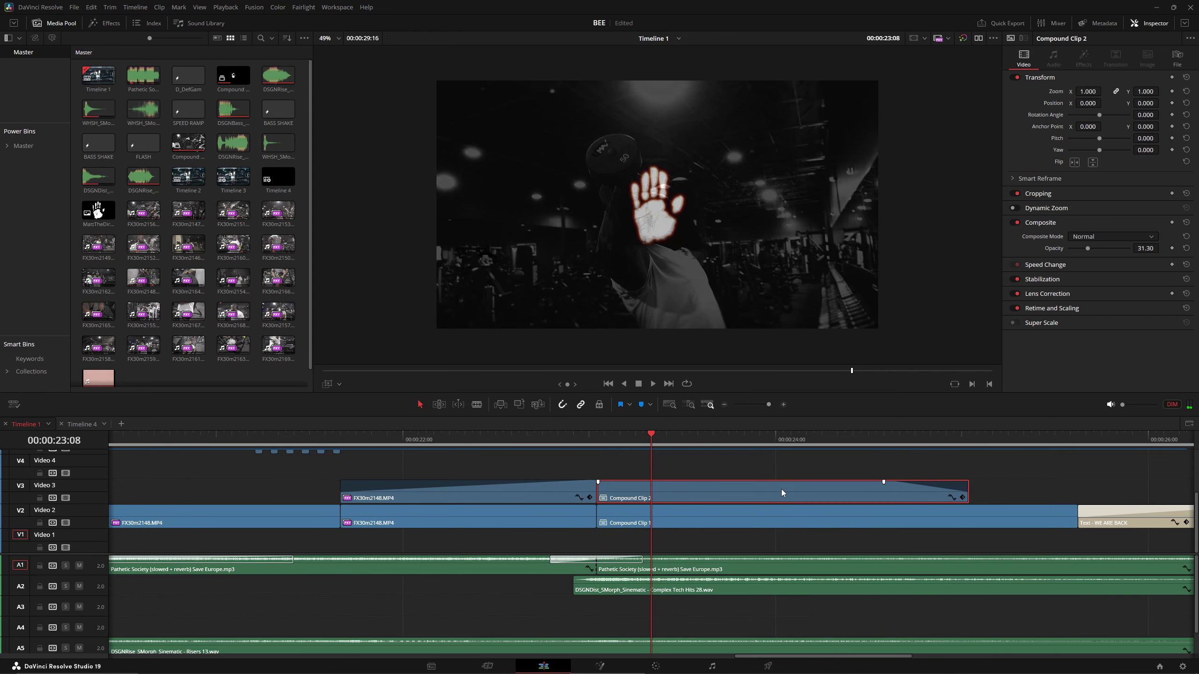
drag(607, 428, 984, 428)
scroll(817, 487, down, 1)
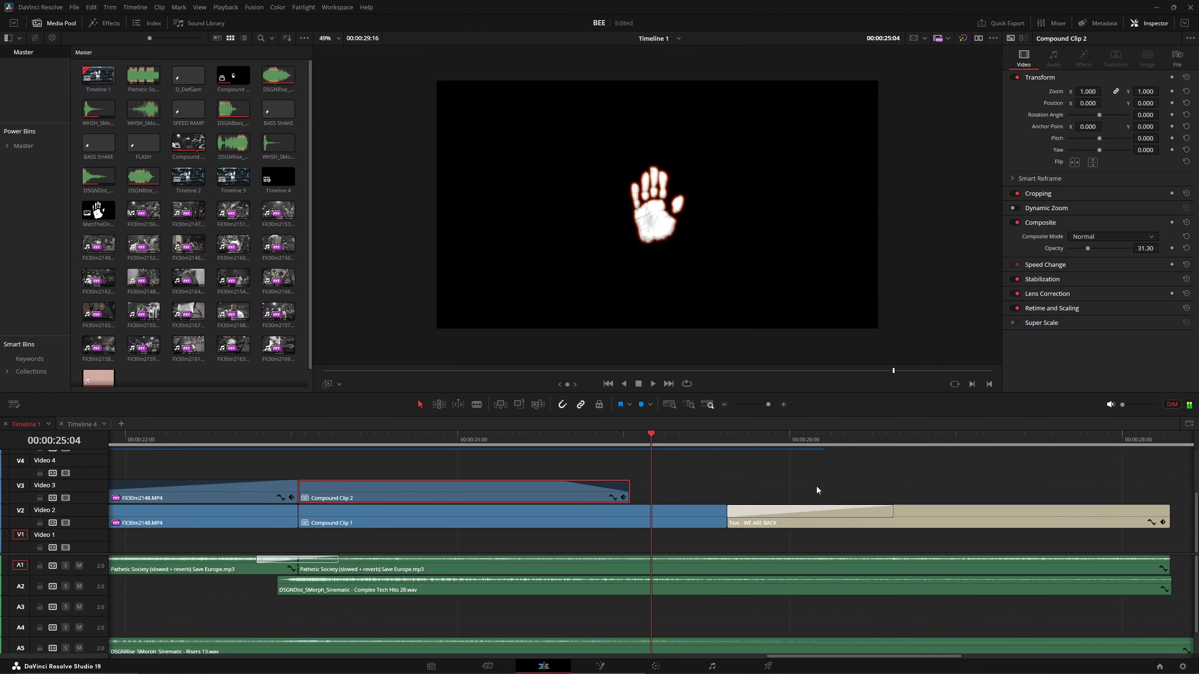
Step: Inspect the Blur Dissolve on the WE ARE BACK title, locate it among the video transitions and scrub through it
drag(699, 443, 760, 469)
click(792, 512)
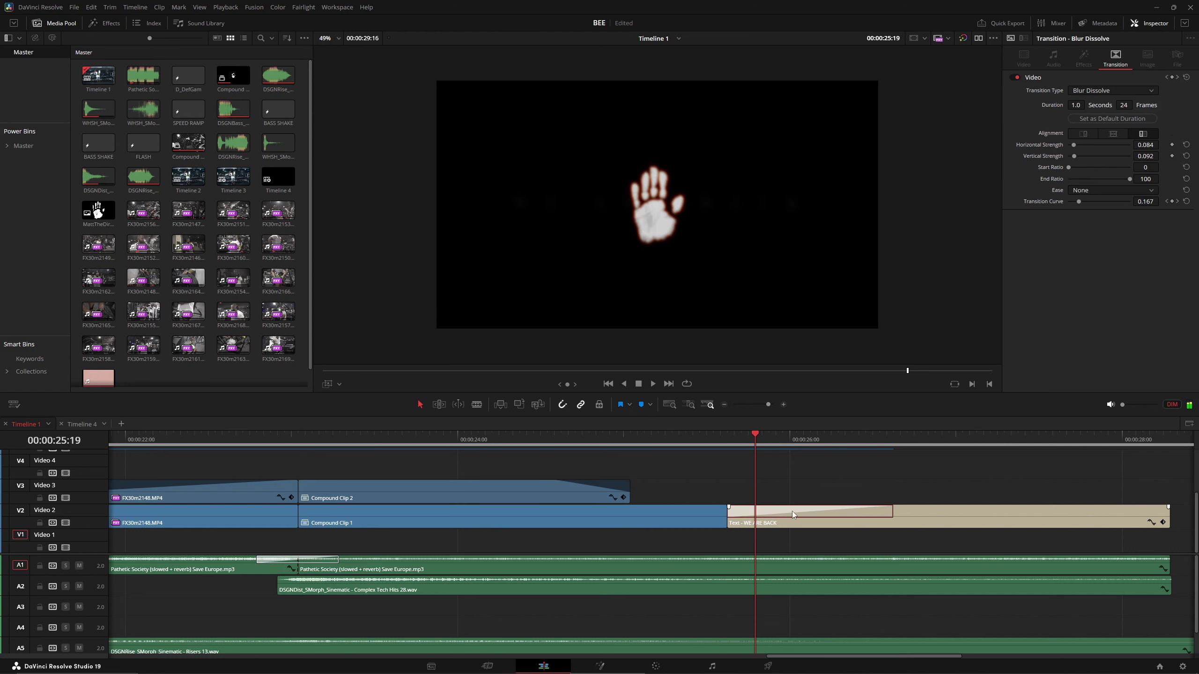
click(103, 23)
click(42, 65)
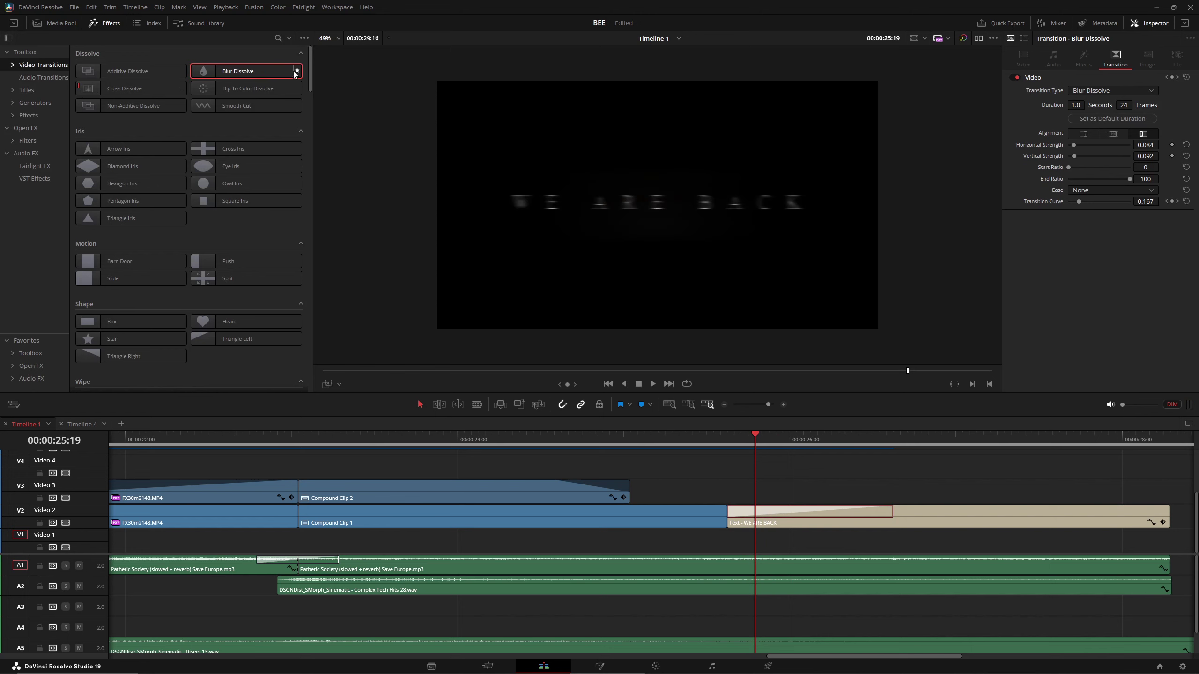
drag(718, 443, 796, 449)
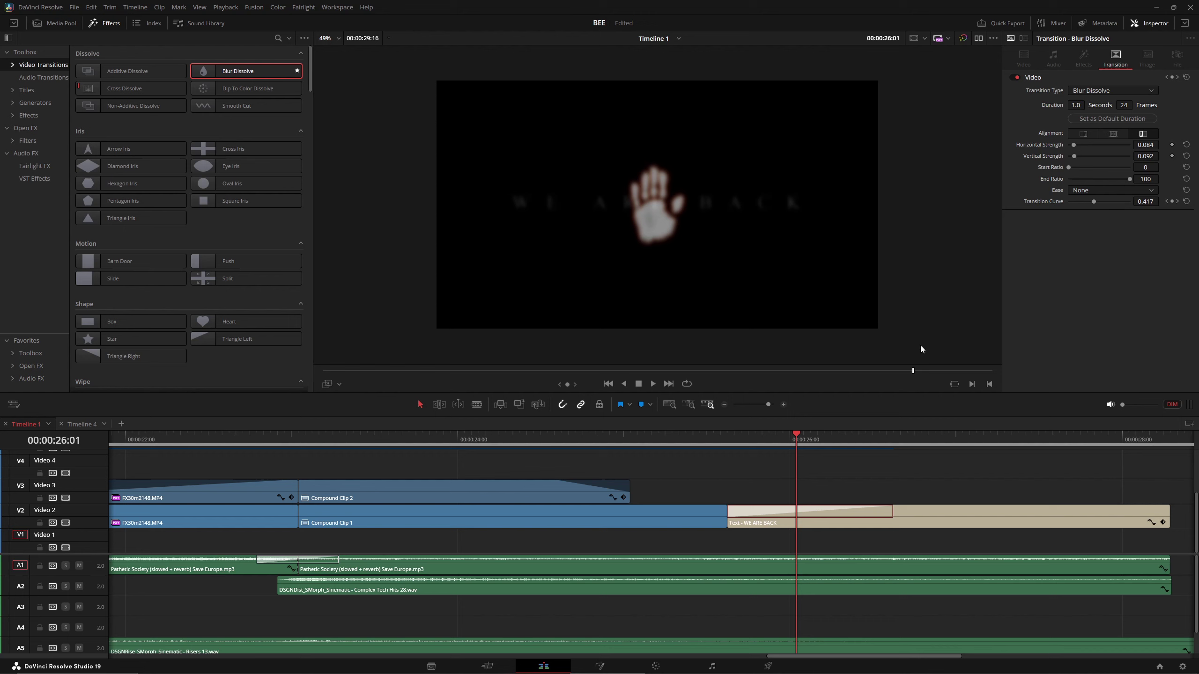
drag(706, 431, 1006, 543)
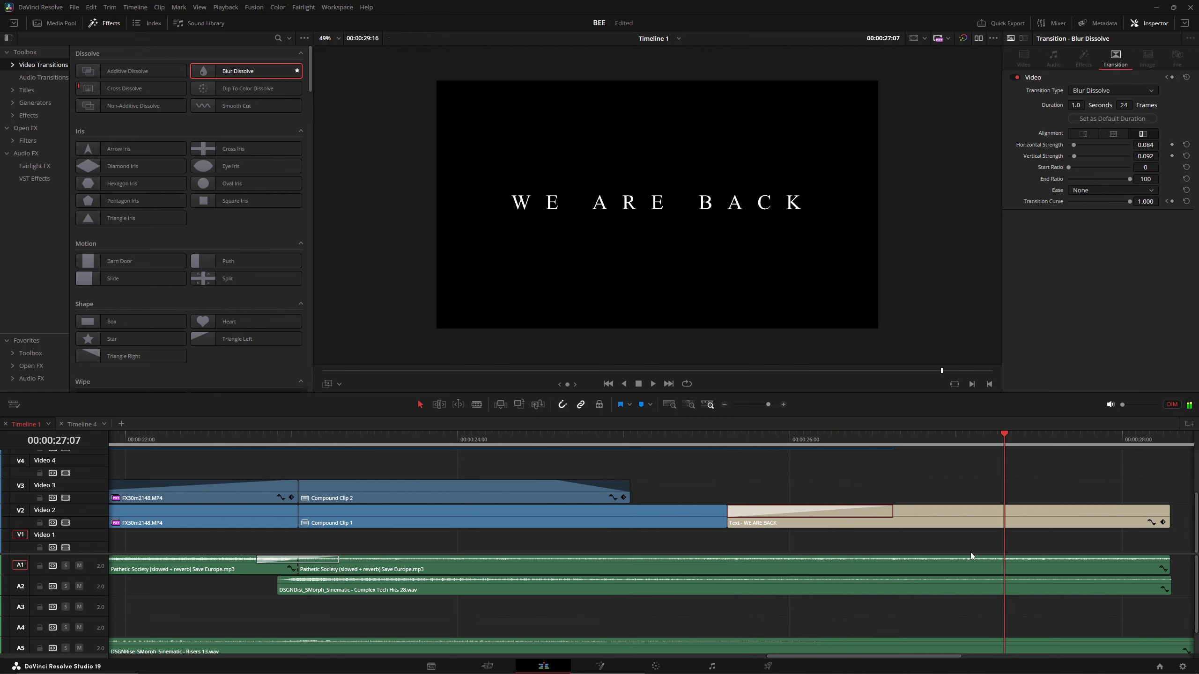
Step: Select the WE ARE BACK title, move the playhead to 00:00:27:18 and display its text settings
scroll(925, 553, down, 4)
scroll(822, 551, down, 3)
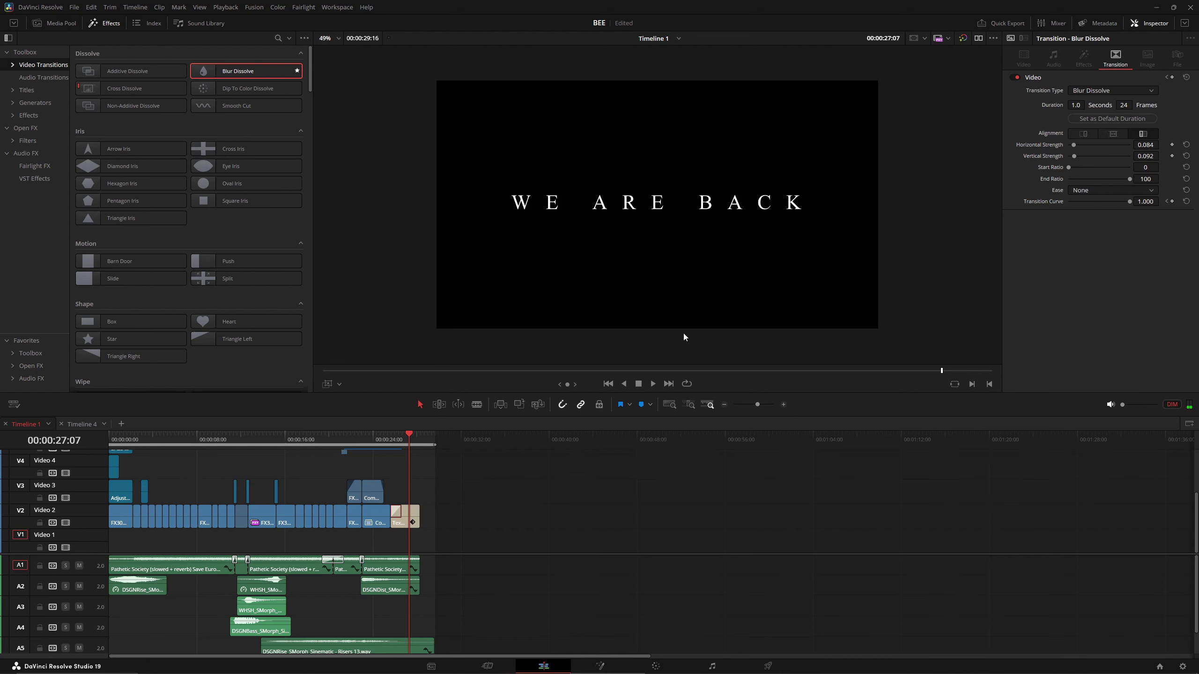
click(412, 515)
scroll(412, 513, up, 5)
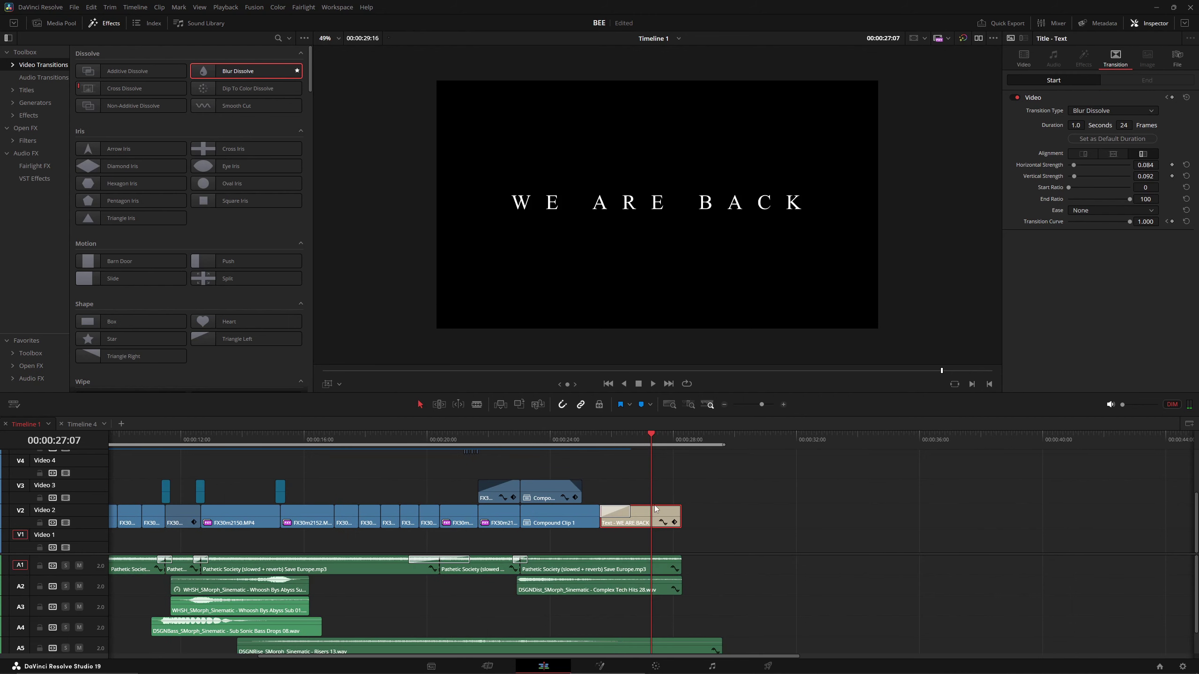
drag(670, 428, 639, 439)
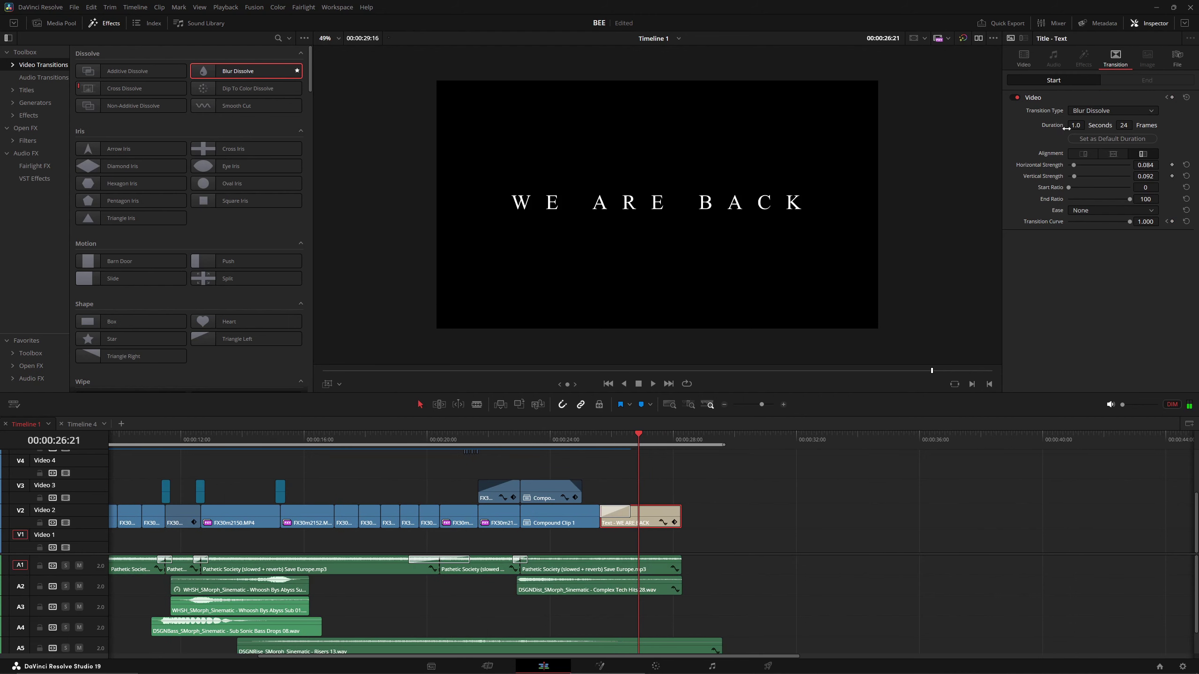
click(666, 447)
click(1024, 59)
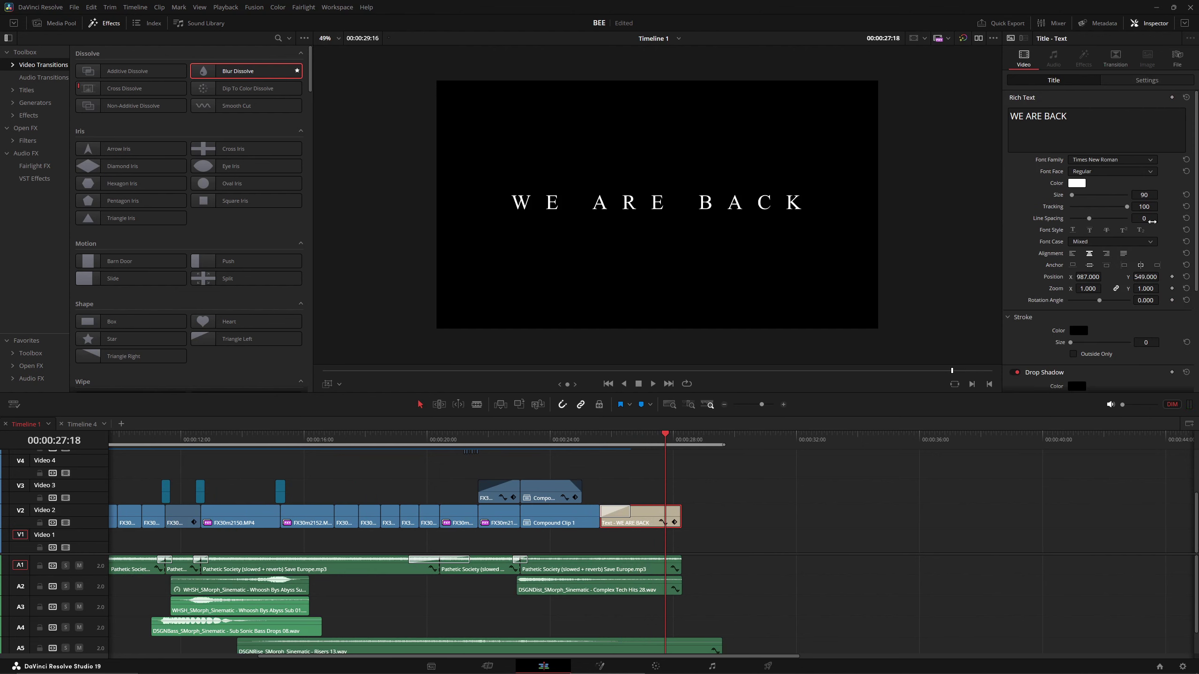
scroll(683, 520, up, 5)
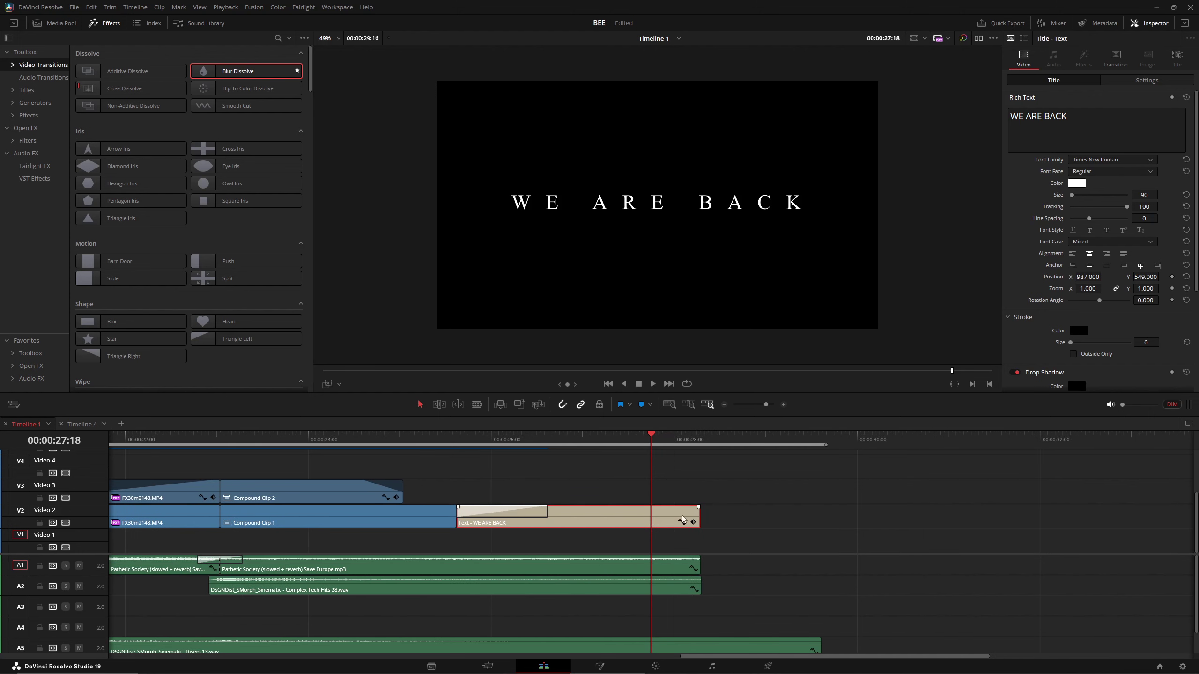
Step: Search the effects library for TEXT and scrub past the end of the WE ARE BACK title to 00:00:28:08
click(59, 23)
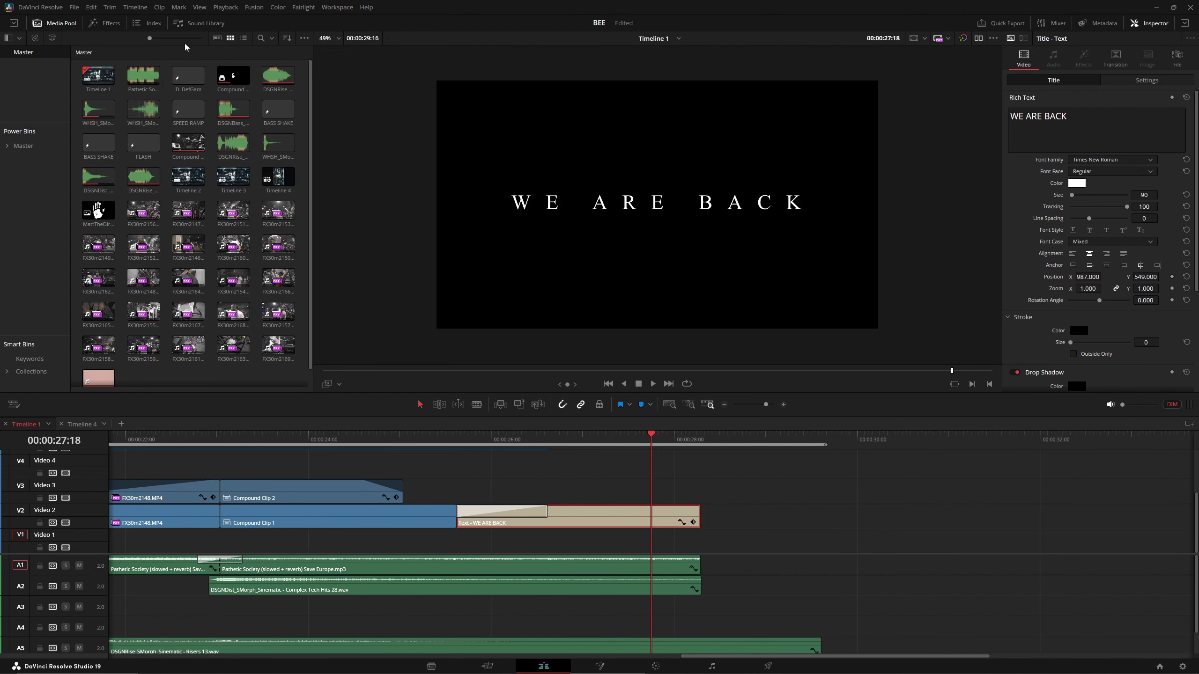
click(59, 24)
click(278, 38)
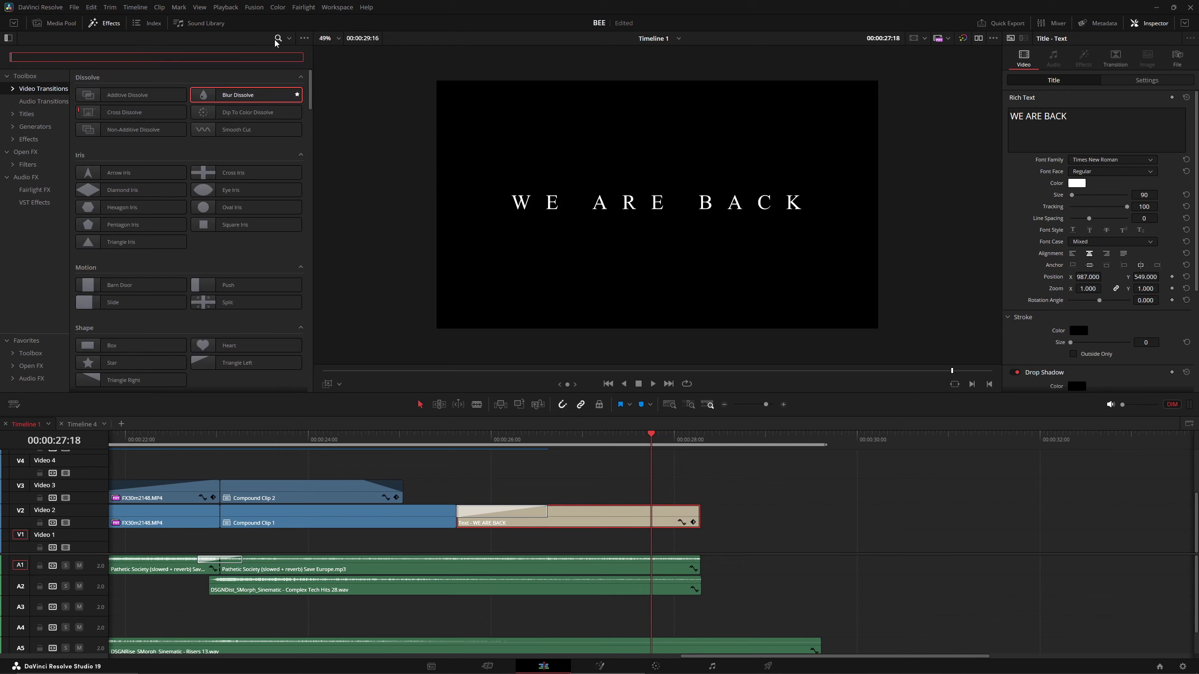
text(TEXT1)
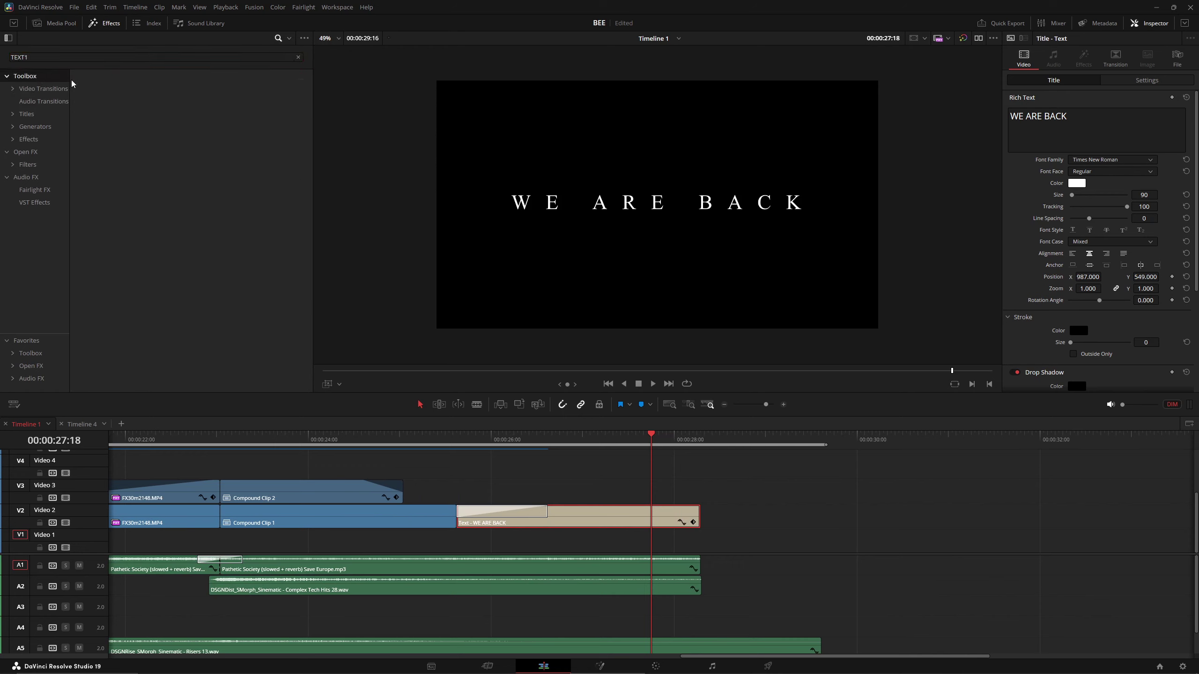
key(BackSpace)
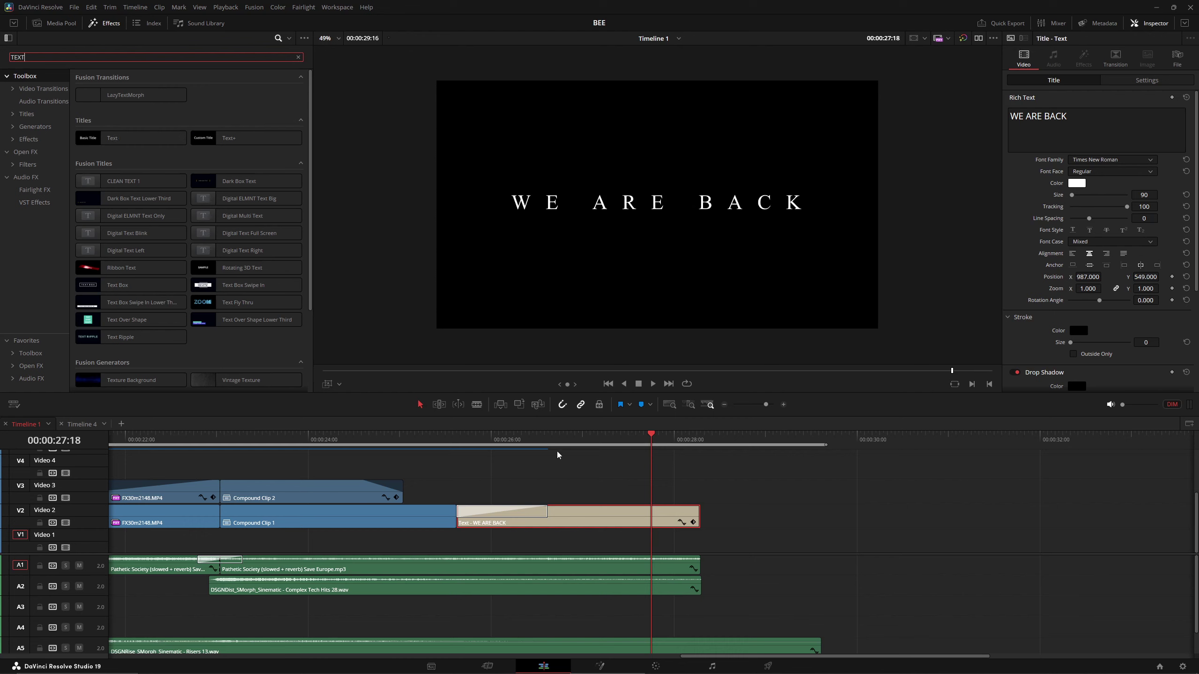
drag(511, 444, 671, 456)
drag(587, 458, 705, 454)
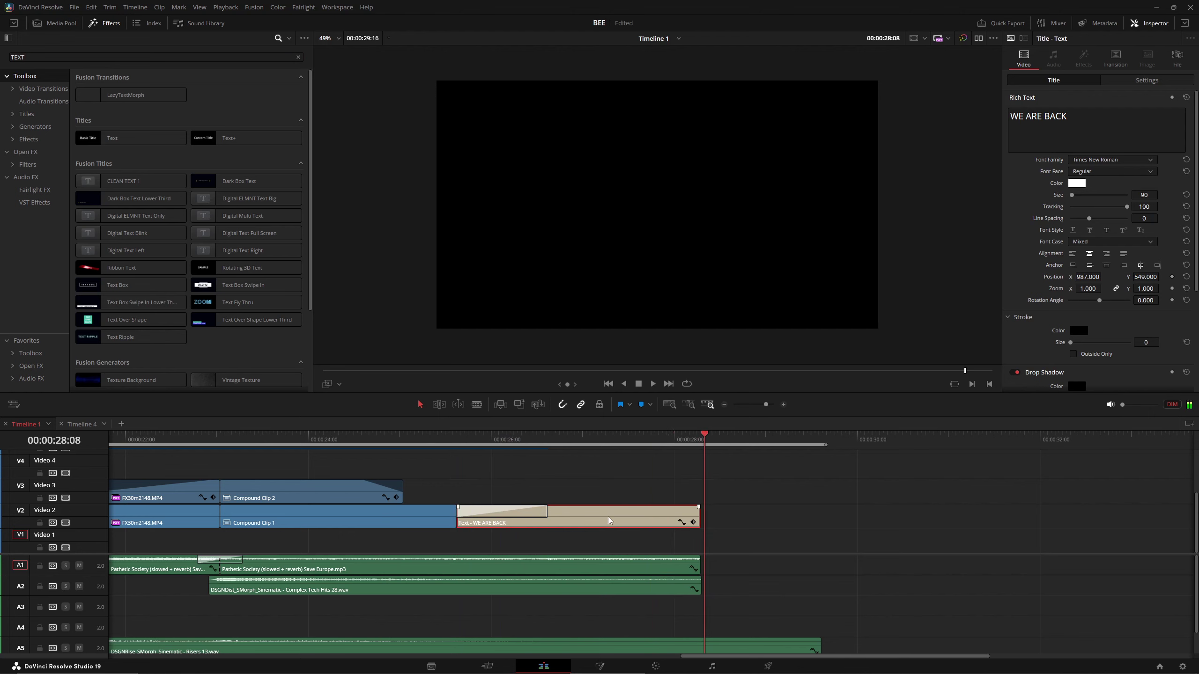
Step: Examine the sound-effect clips across all audio tracks of the timeline, moving the playhead back to 00:00:02:22
scroll(500, 568, down, 8)
scroll(258, 560, up, 2)
scroll(258, 520, down, 3)
scroll(258, 519, up, 3)
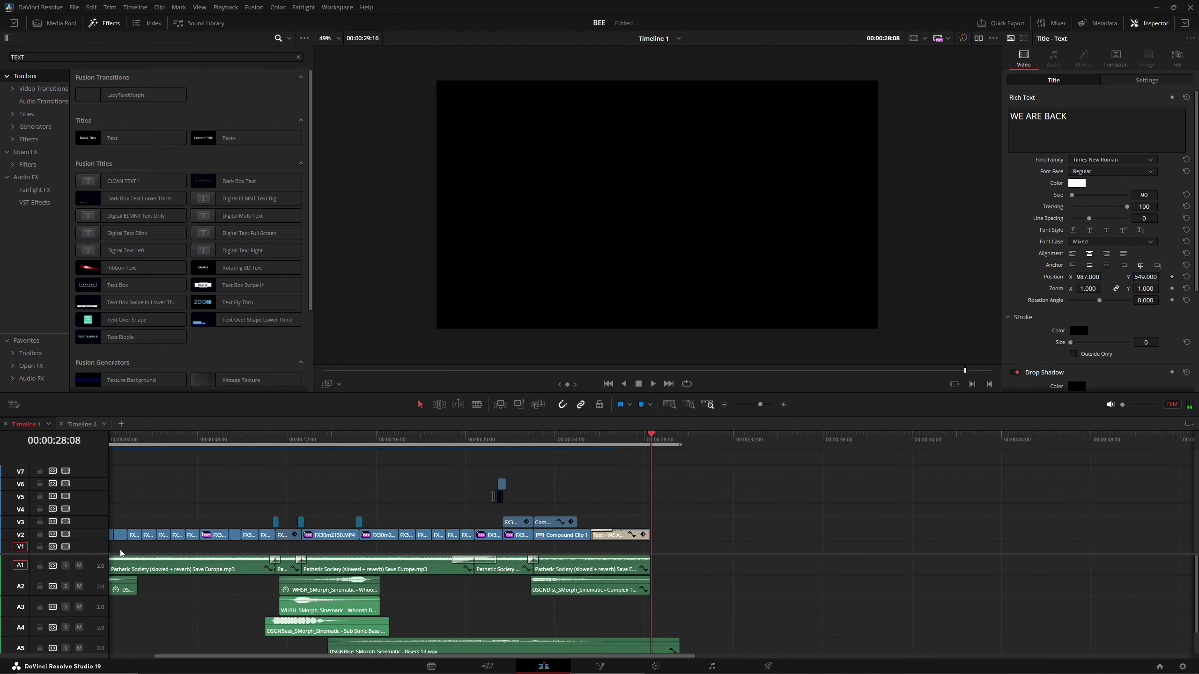
click(255, 515)
scroll(263, 514, down, 3)
scroll(263, 514, up, 5)
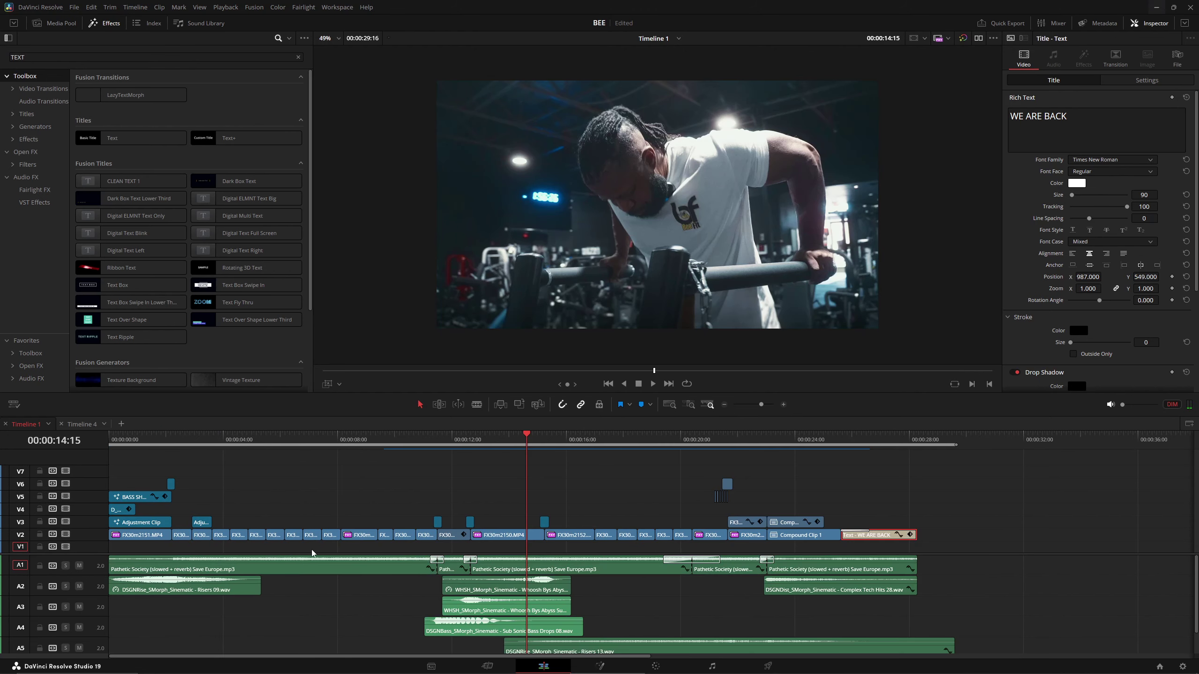
scroll(406, 562, down, 3)
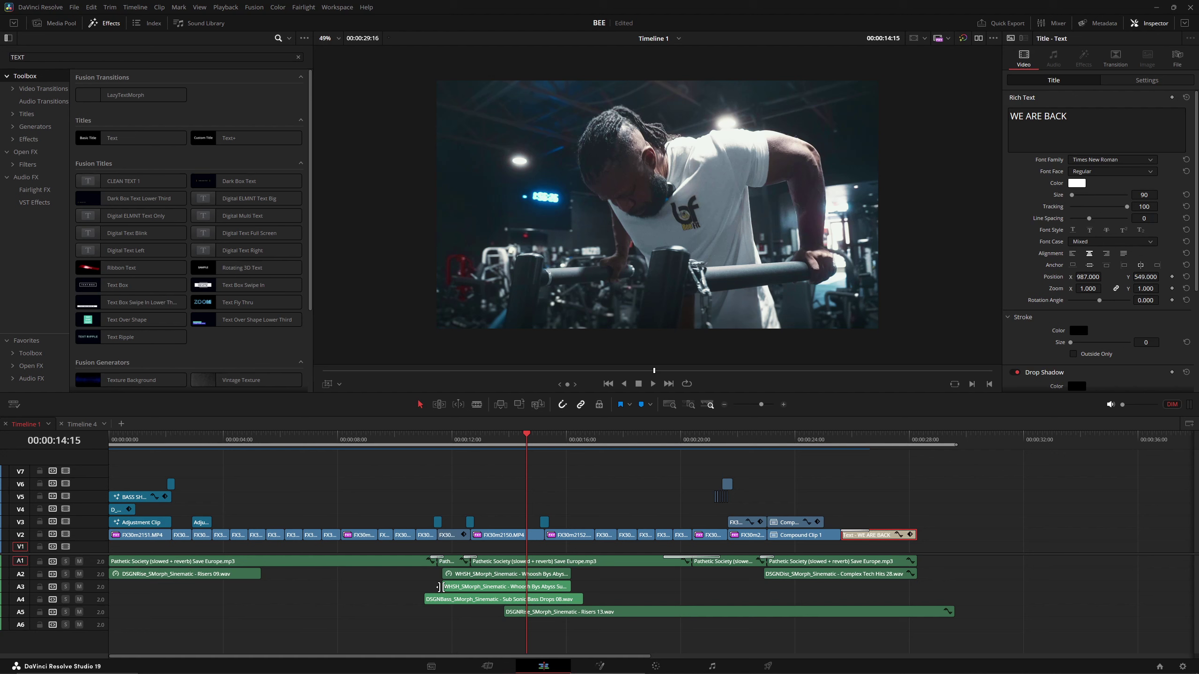
click(193, 440)
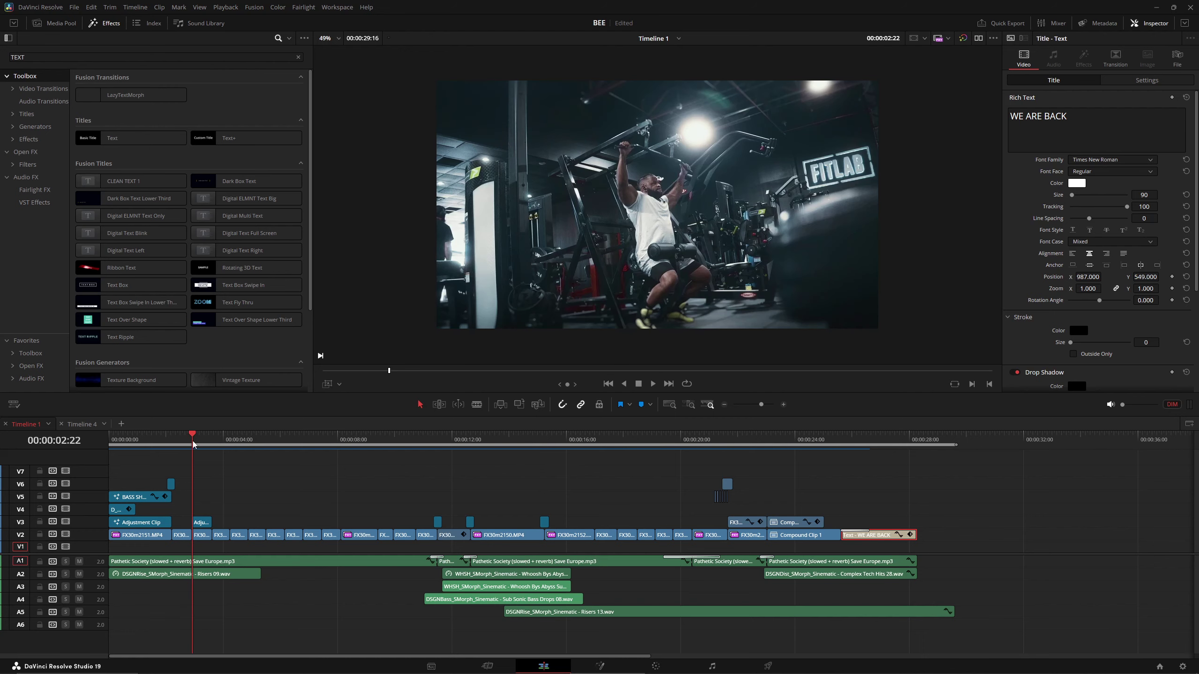
scroll(271, 530, up, 5)
scroll(340, 580, up, 2)
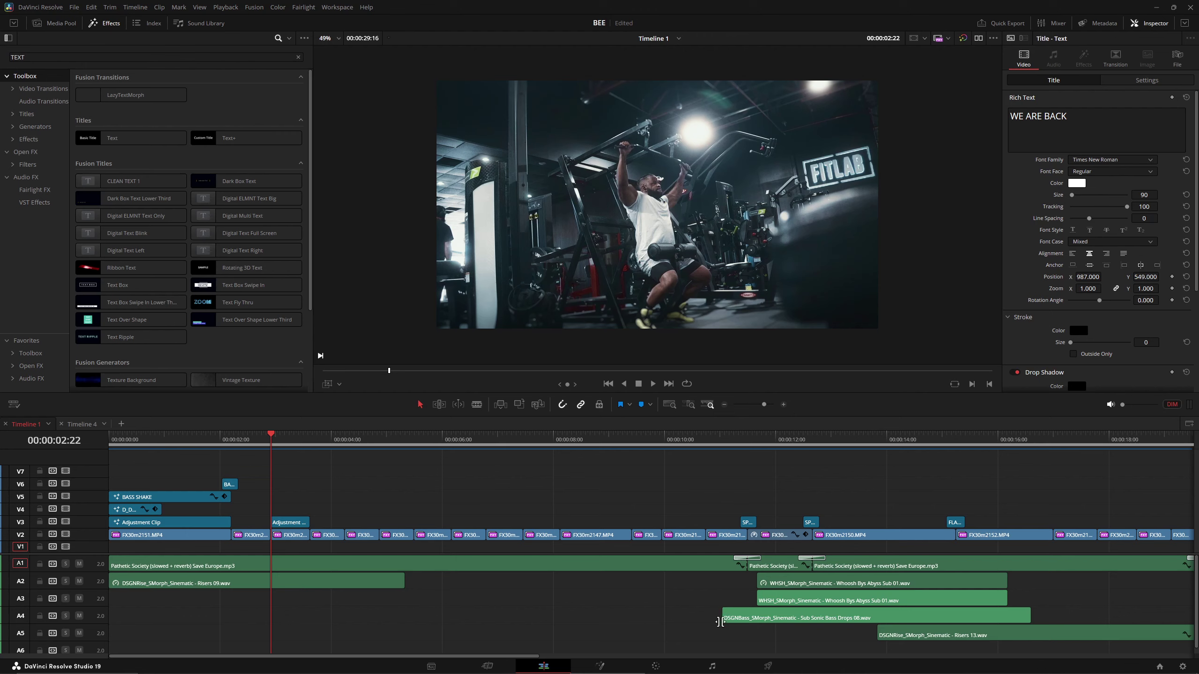
scroll(718, 621, down, 4)
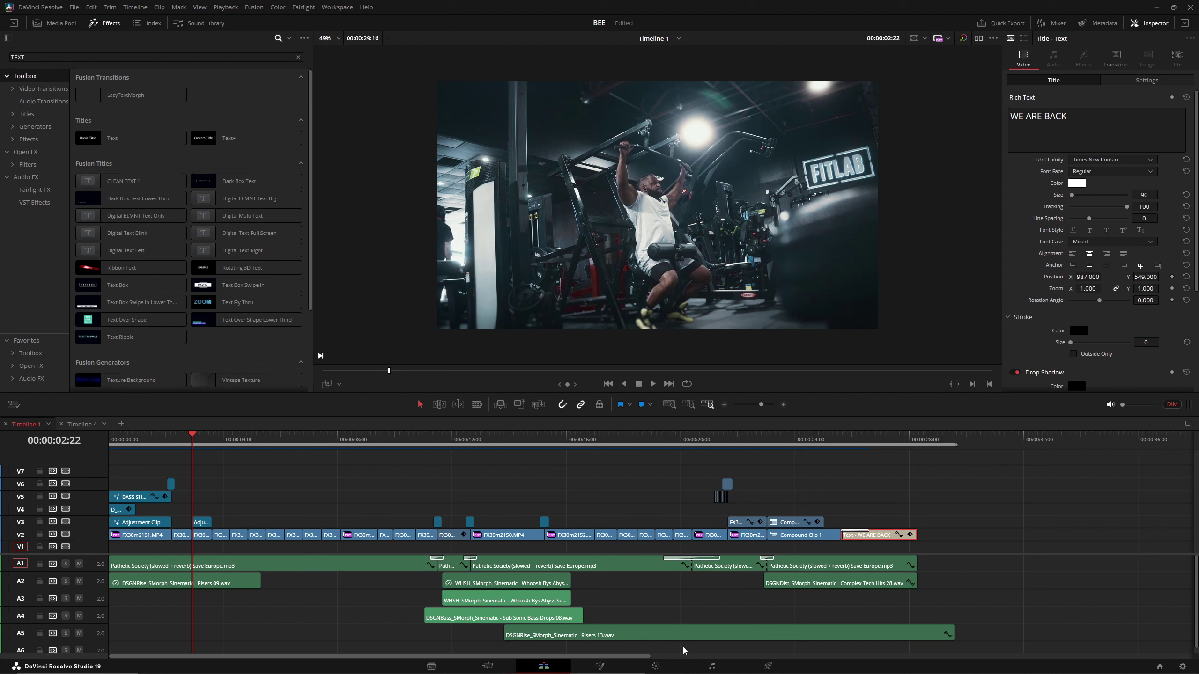
Step: Turn off the audio monitor dimming and play the timeline from the start
click(1174, 404)
drag(150, 437, 108, 439)
key(space)
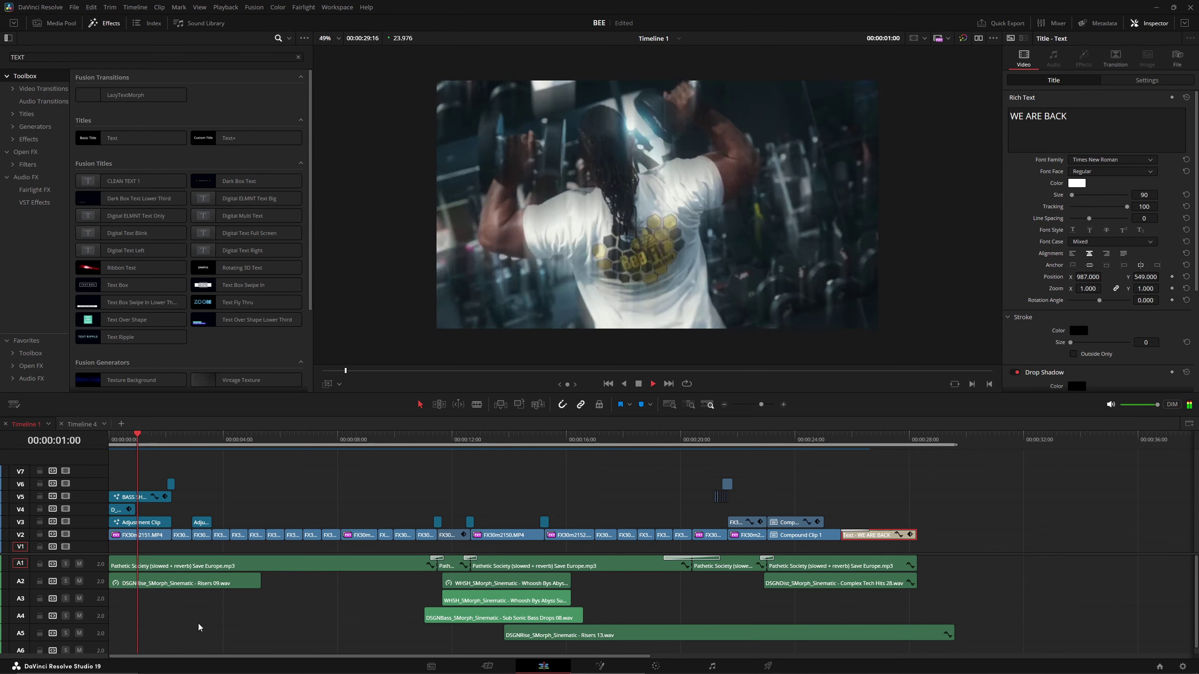
Step: Examine the Risers 09 sound on A2 from 00:00:01:01 up to the shot change at 00:00:02:05
scroll(226, 628, up, 5)
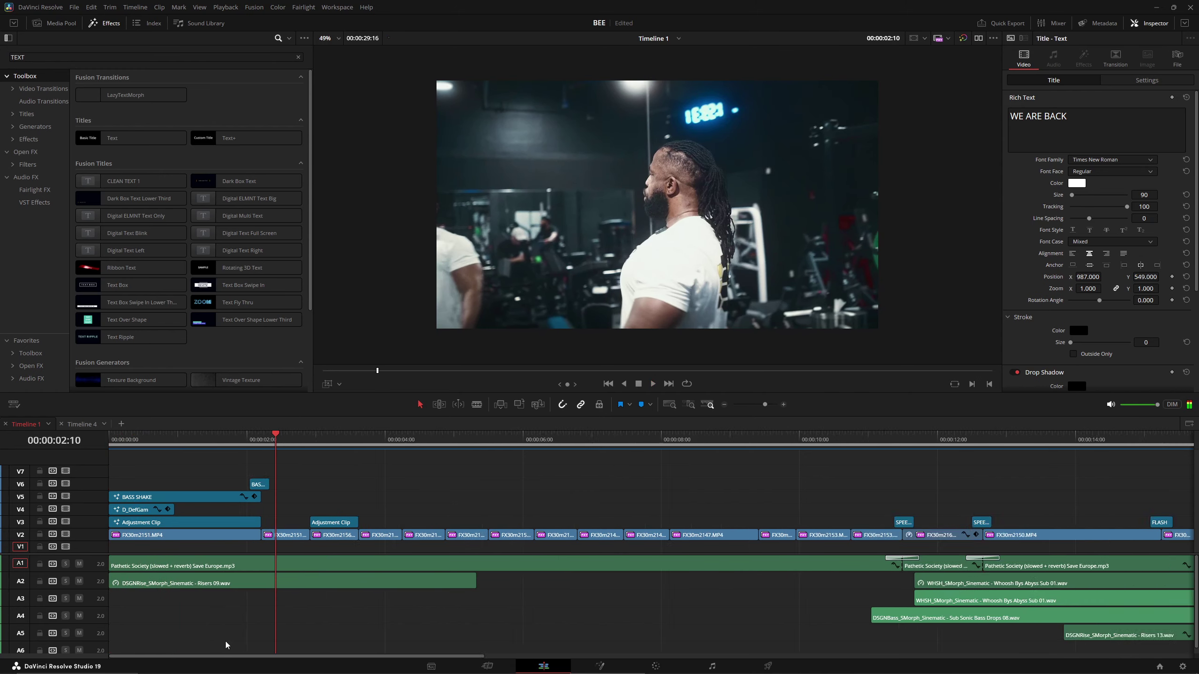
scroll(258, 578, up, 4)
drag(231, 437, 217, 437)
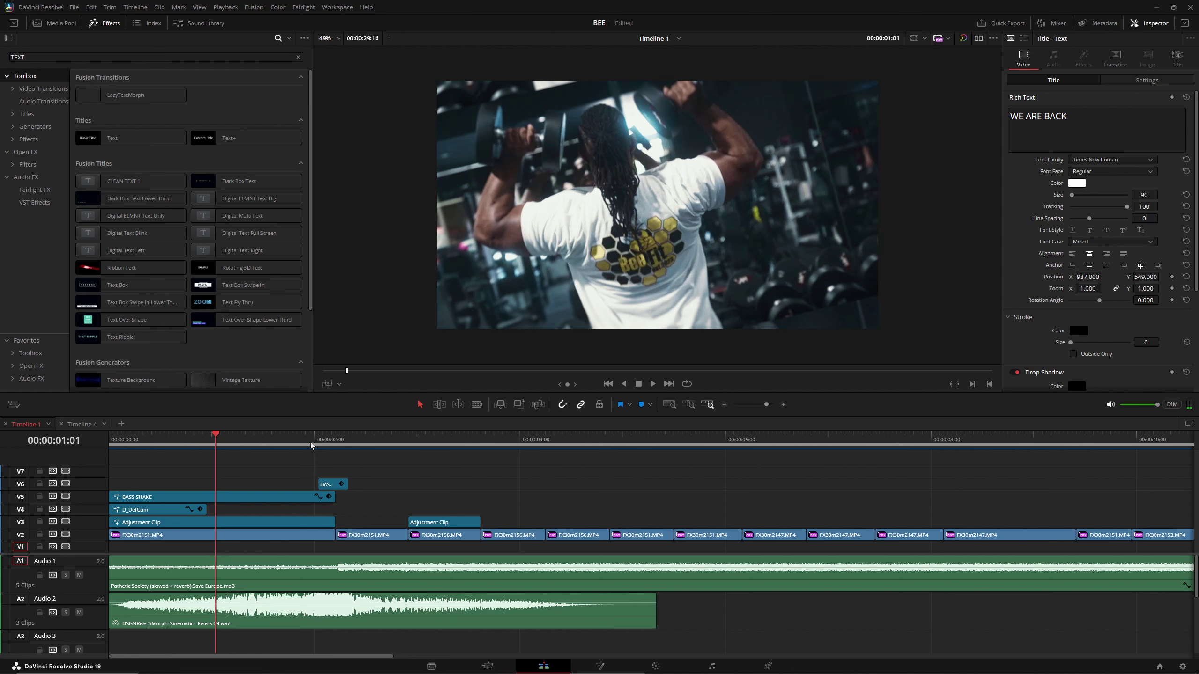
click(335, 444)
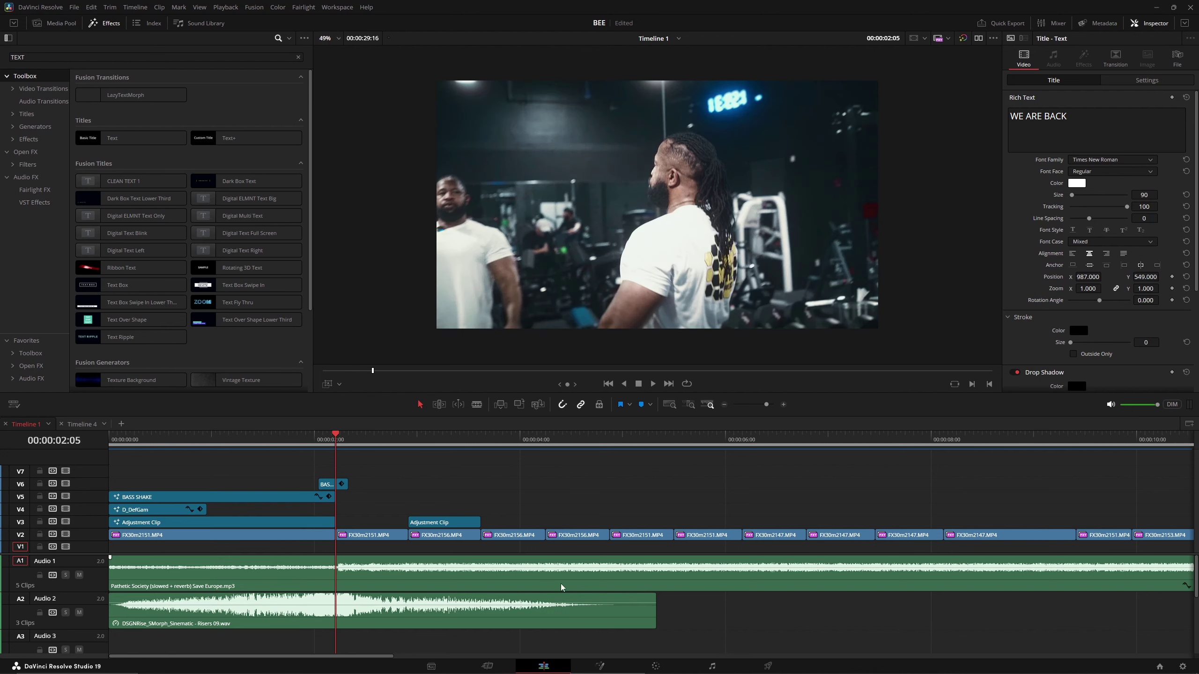
Step: Locate the Sub Sonic Bass Drops 08 sound on A4 and set the playhead just before it at 00:00:10:21
scroll(562, 587, down, 6)
click(593, 441)
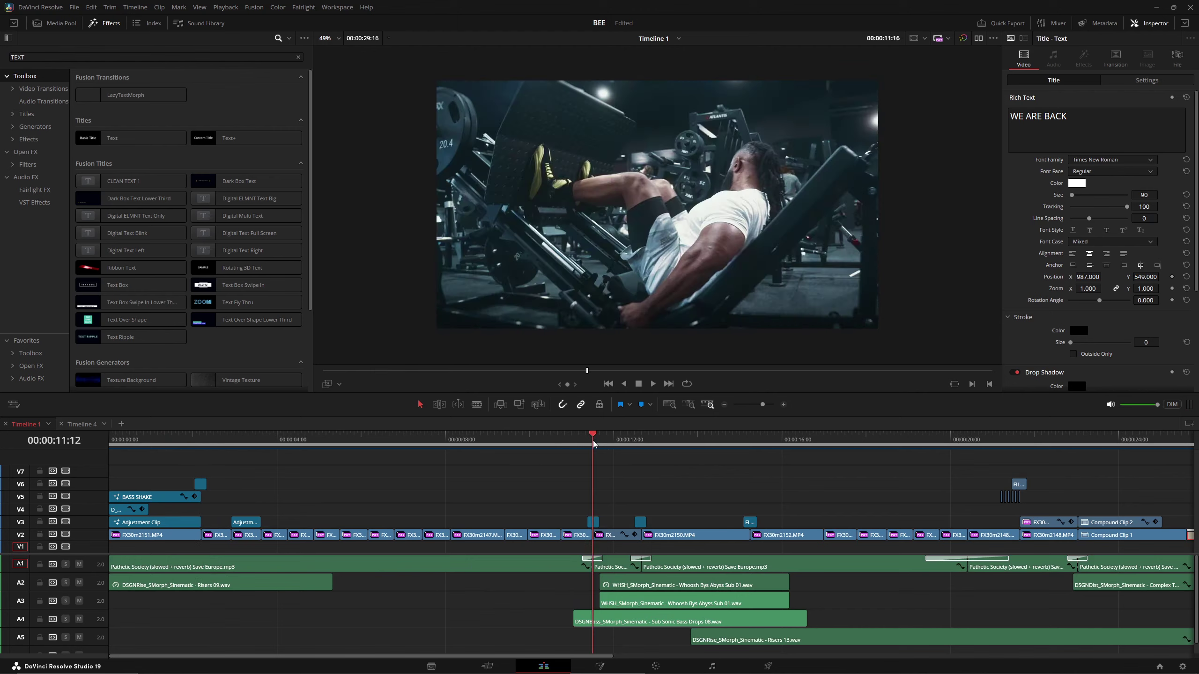
click(568, 441)
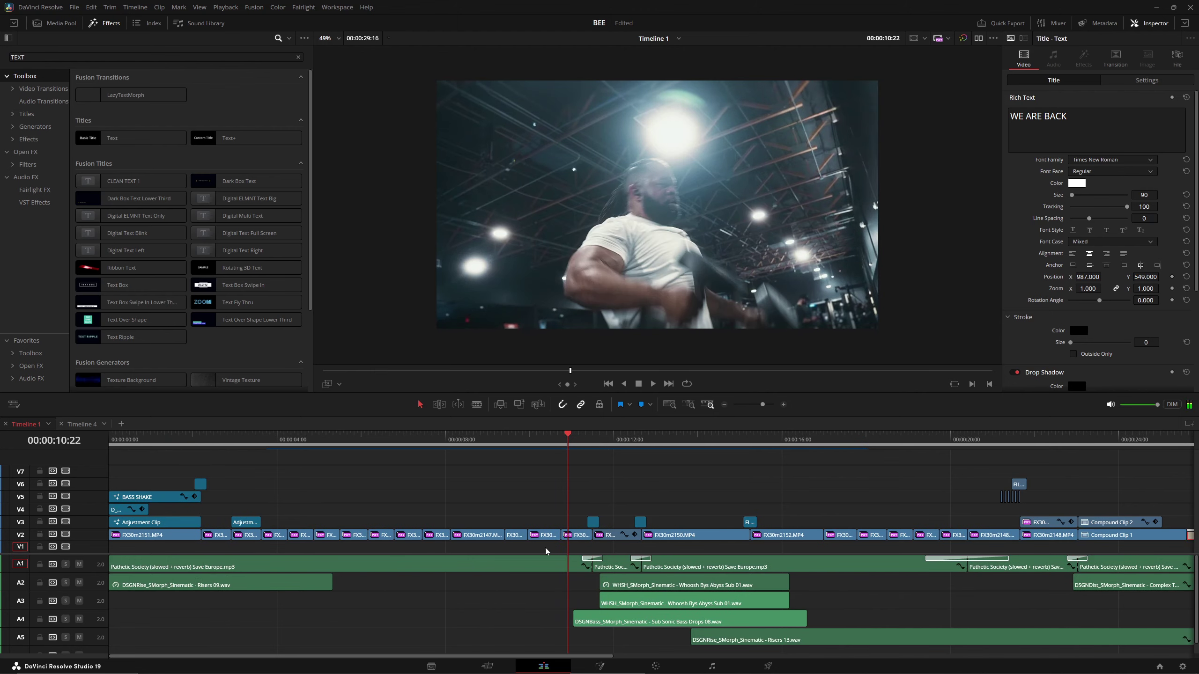
click(387, 447)
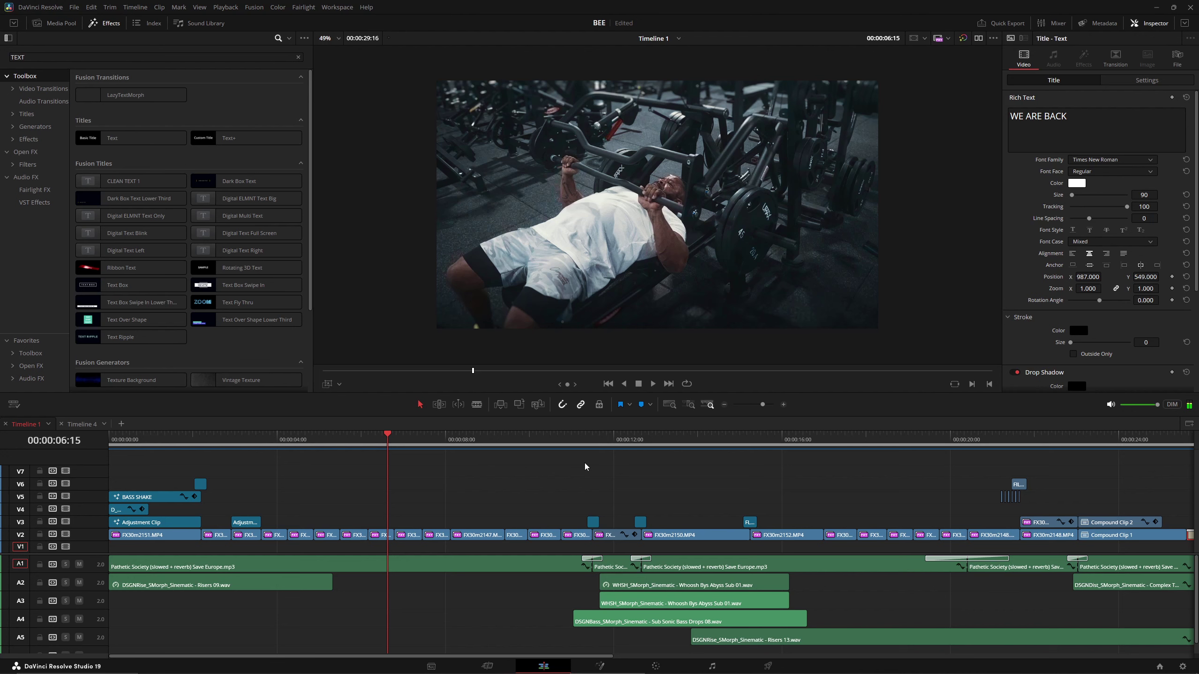
click(567, 446)
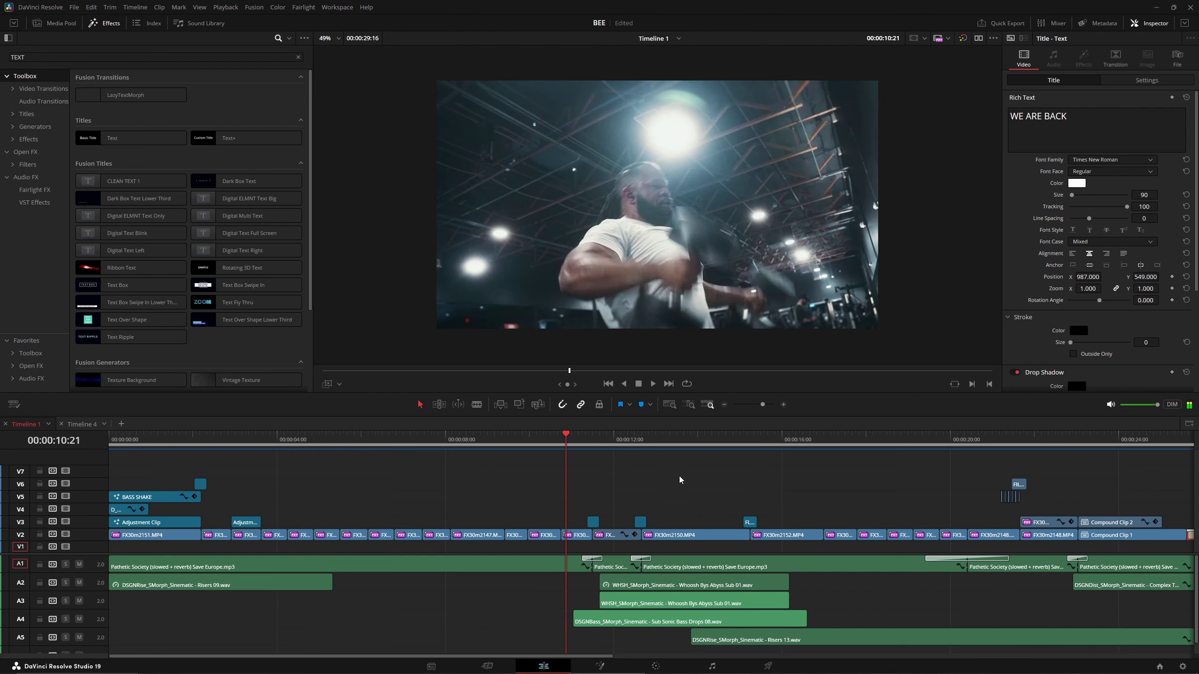
scroll(680, 480, up, 3)
scroll(748, 634, up, 2)
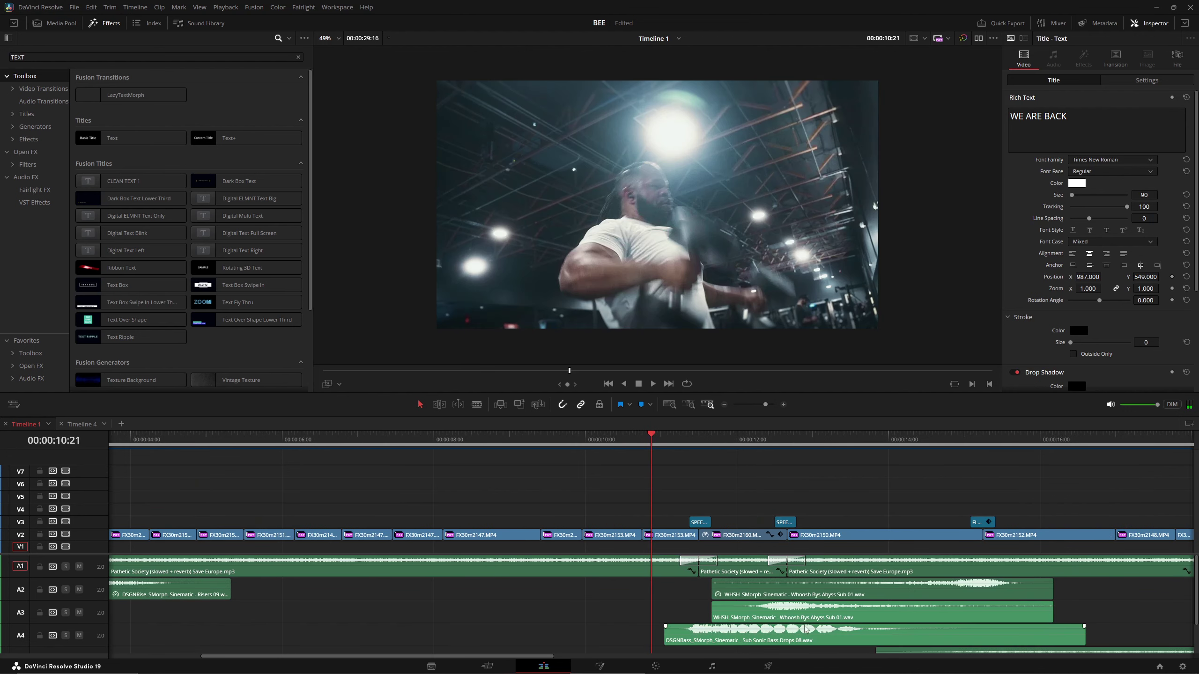
Step: Enlarge the timeline area to show more audio tracks and play the start of the bass drop through 00:00:11:20
scroll(806, 629, down, 3)
drag(643, 417, 641, 361)
scroll(828, 606, up, 3)
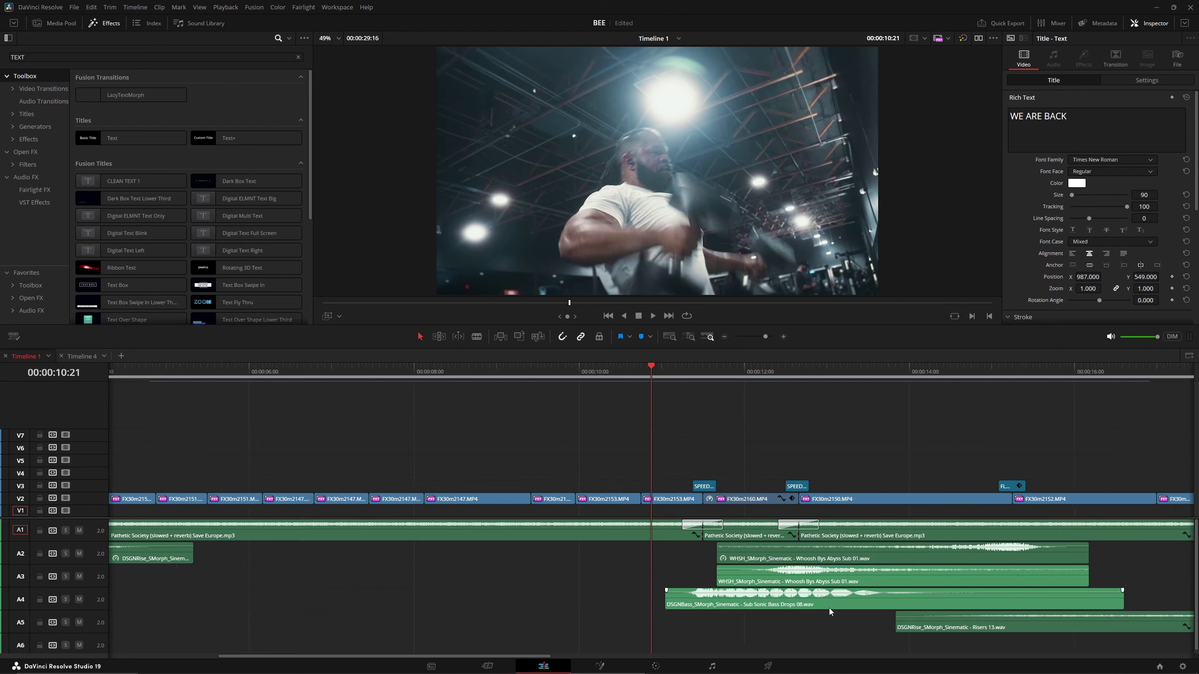
scroll(830, 613, down, 2)
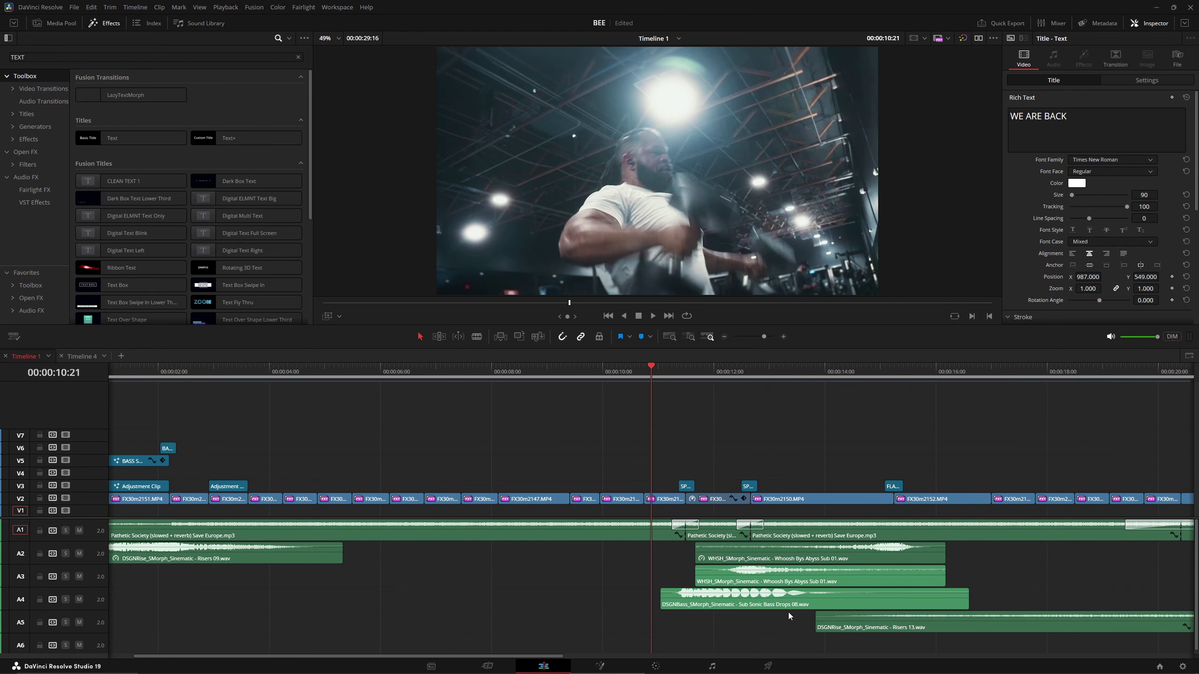
key(space)
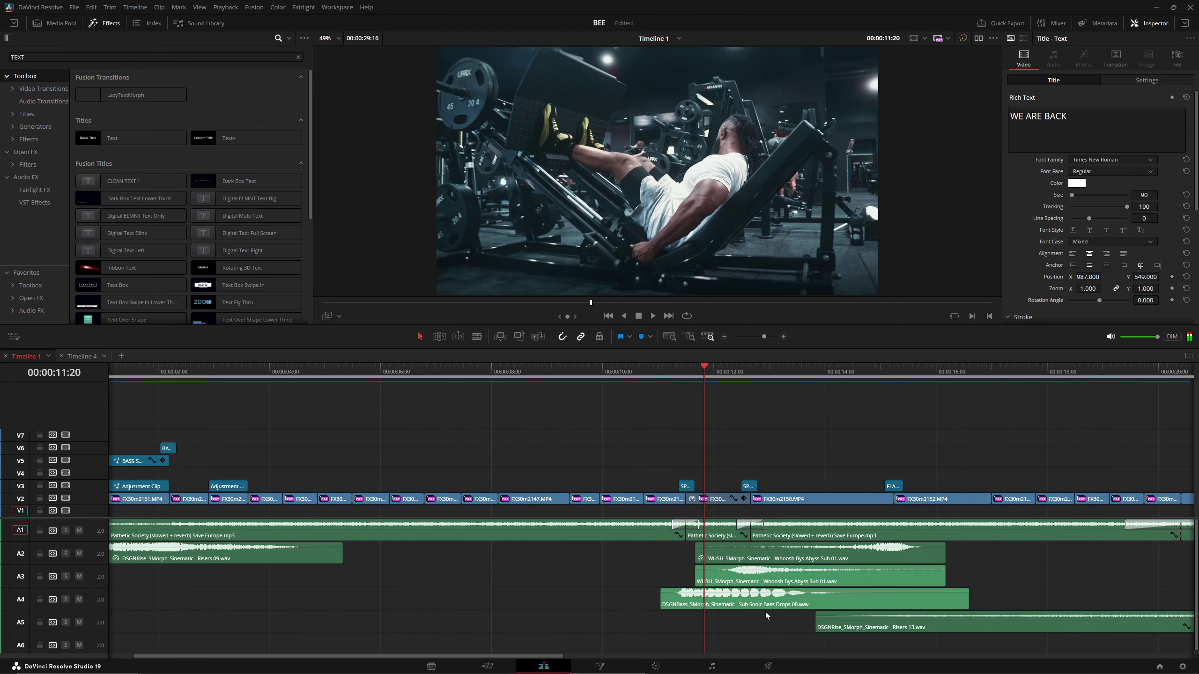
Step: Inspect the equalizer and crossfades of the short Pathetic Society music segment on A1, moving the playhead to 00:00:12:13
scroll(765, 612, up, 3)
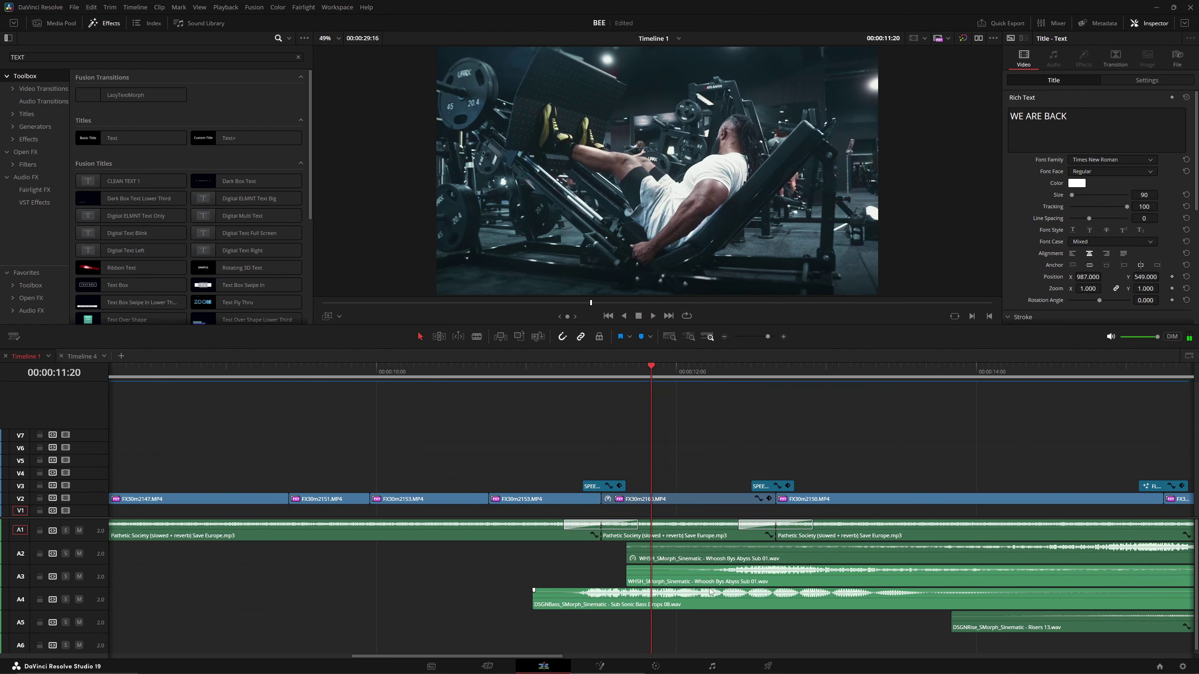
click(660, 540)
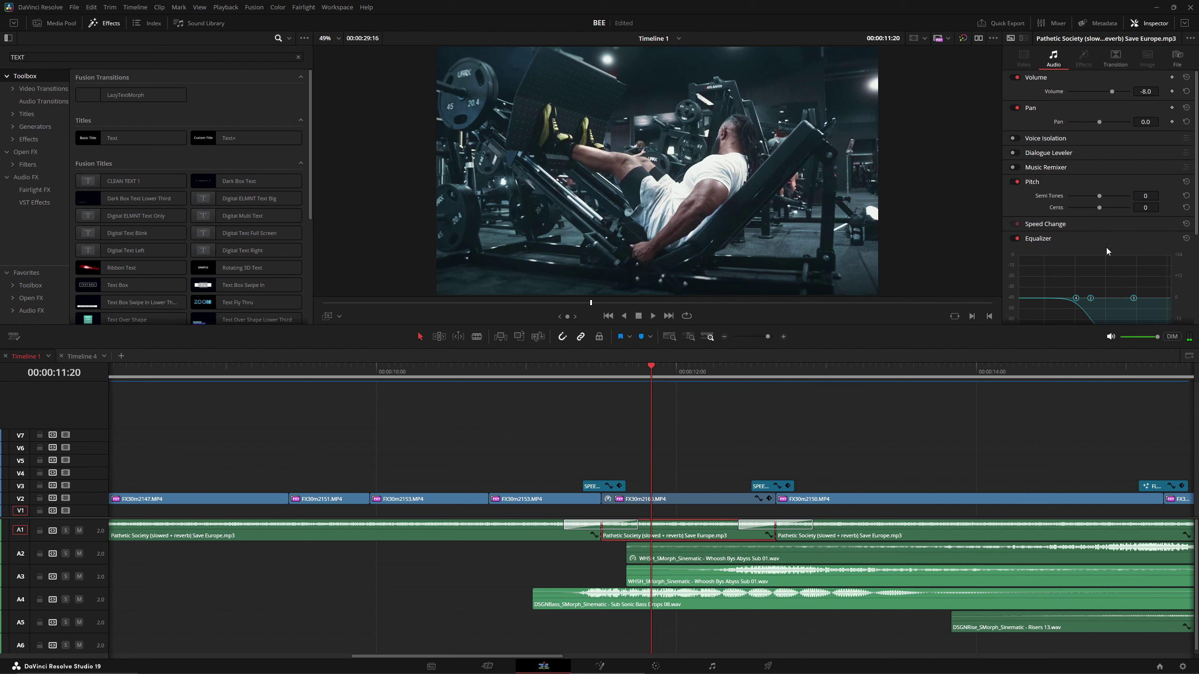
scroll(1100, 255, down, 3)
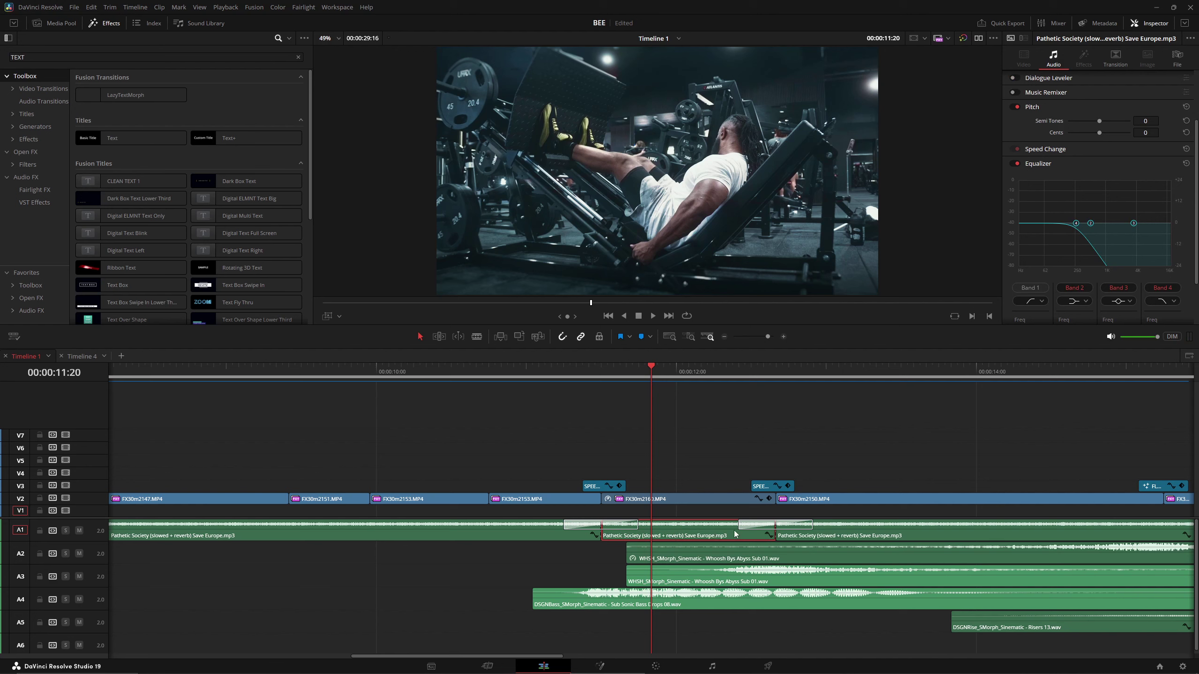
click(595, 528)
click(689, 531)
click(719, 388)
click(755, 374)
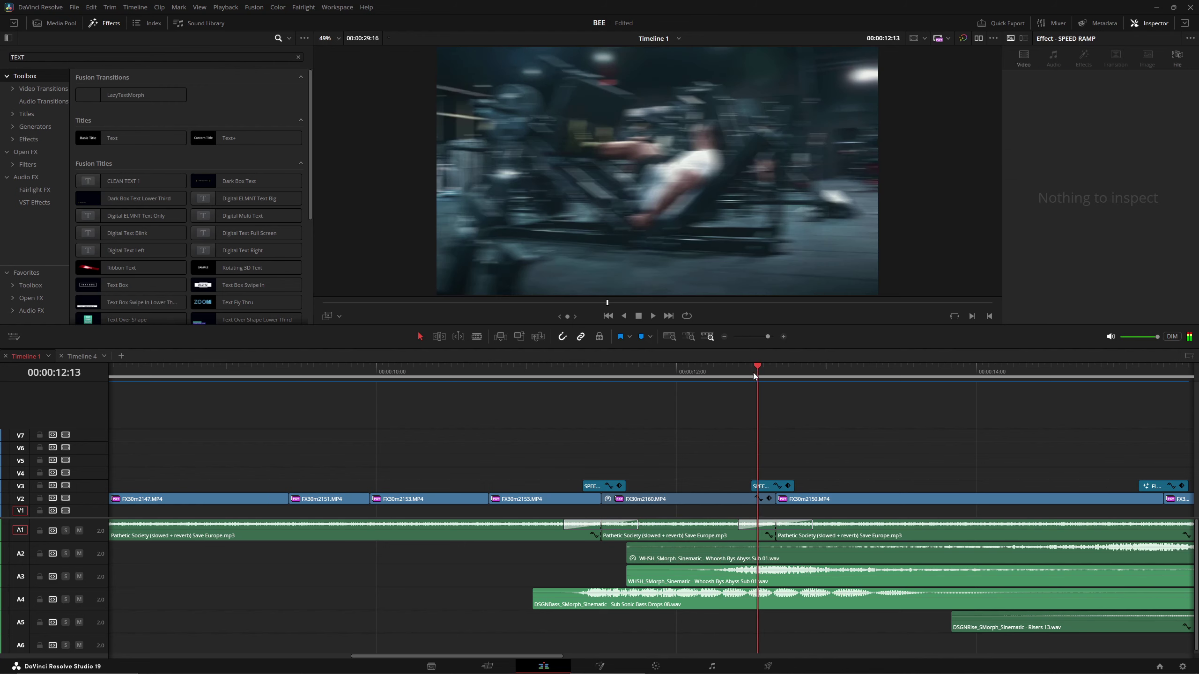
Step: Select the Whoosh Bys Abyss Sub 01 sound on A3 and play the section from 00:00:12:10 to 00:00:15:16
scroll(753, 376, down, 2)
scroll(685, 628, up, 2)
scroll(686, 628, down, 2)
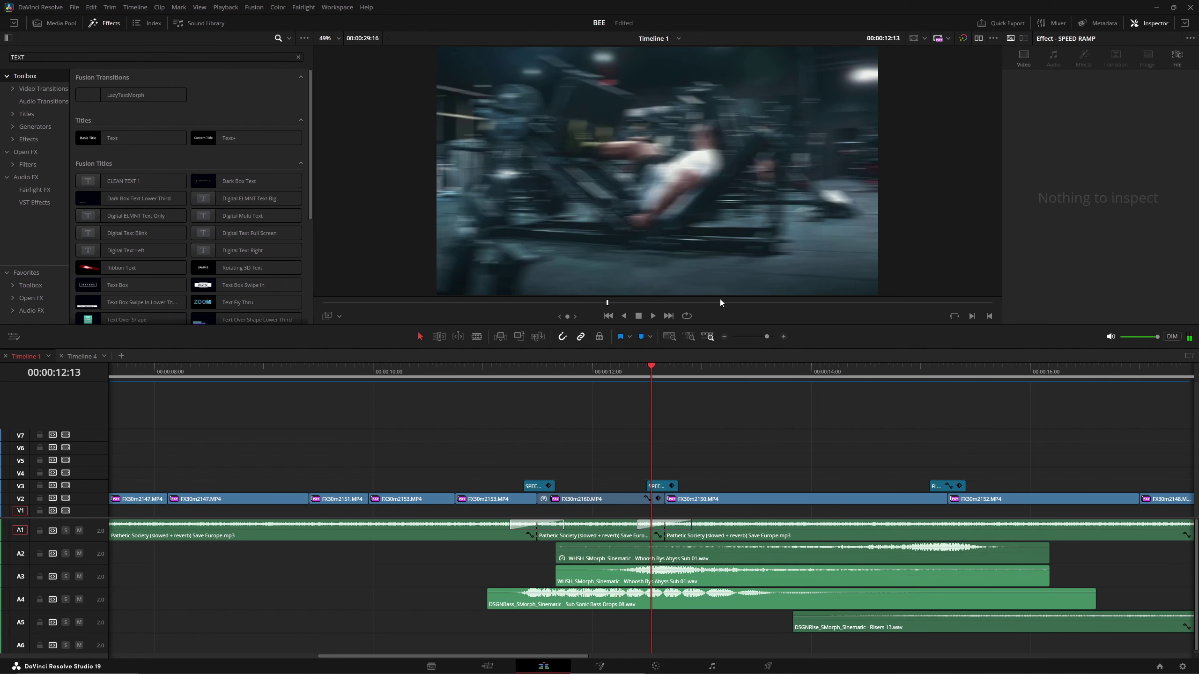
click(743, 582)
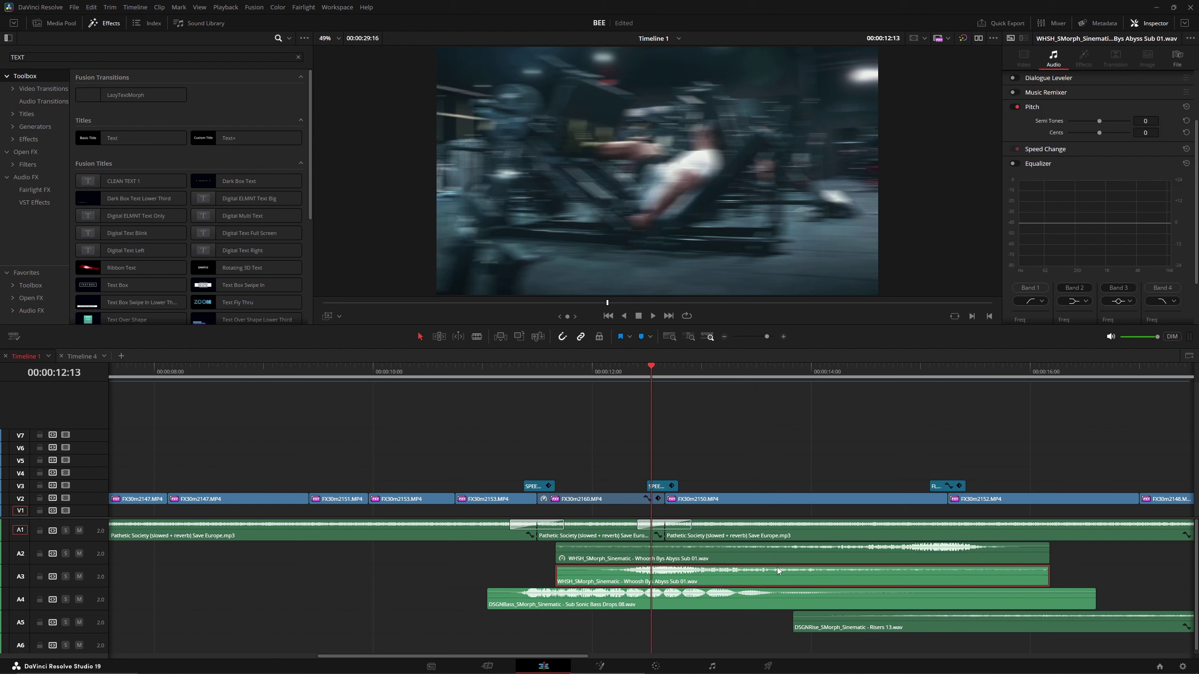
click(638, 372)
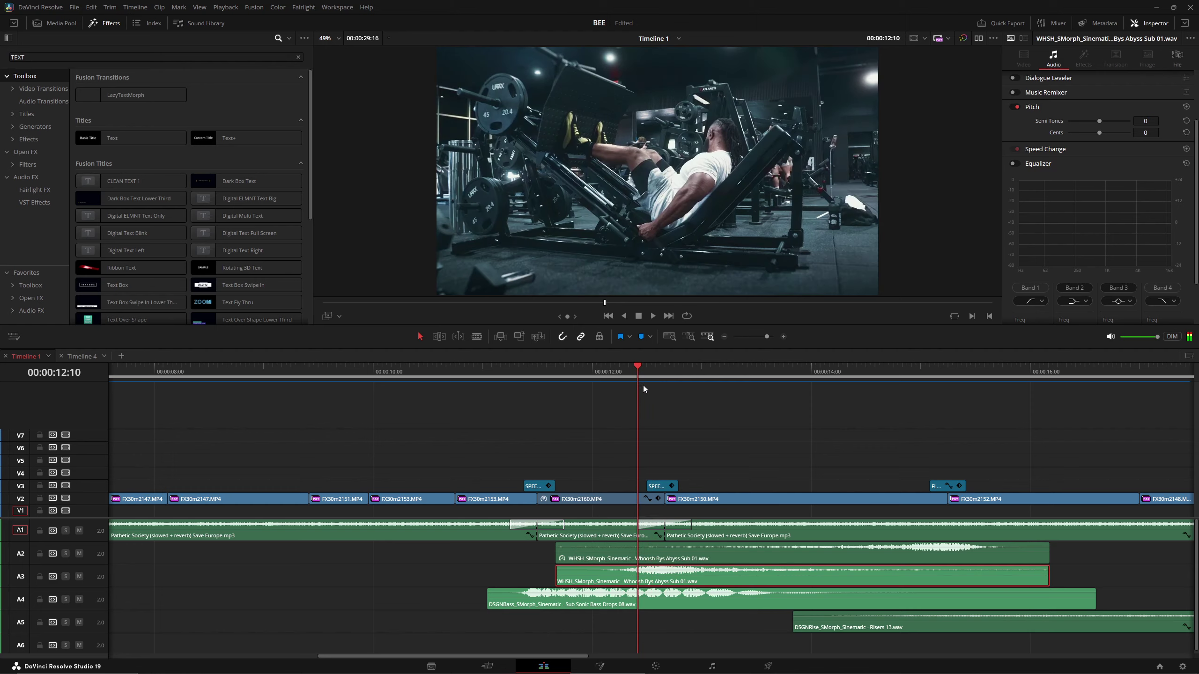
key(space)
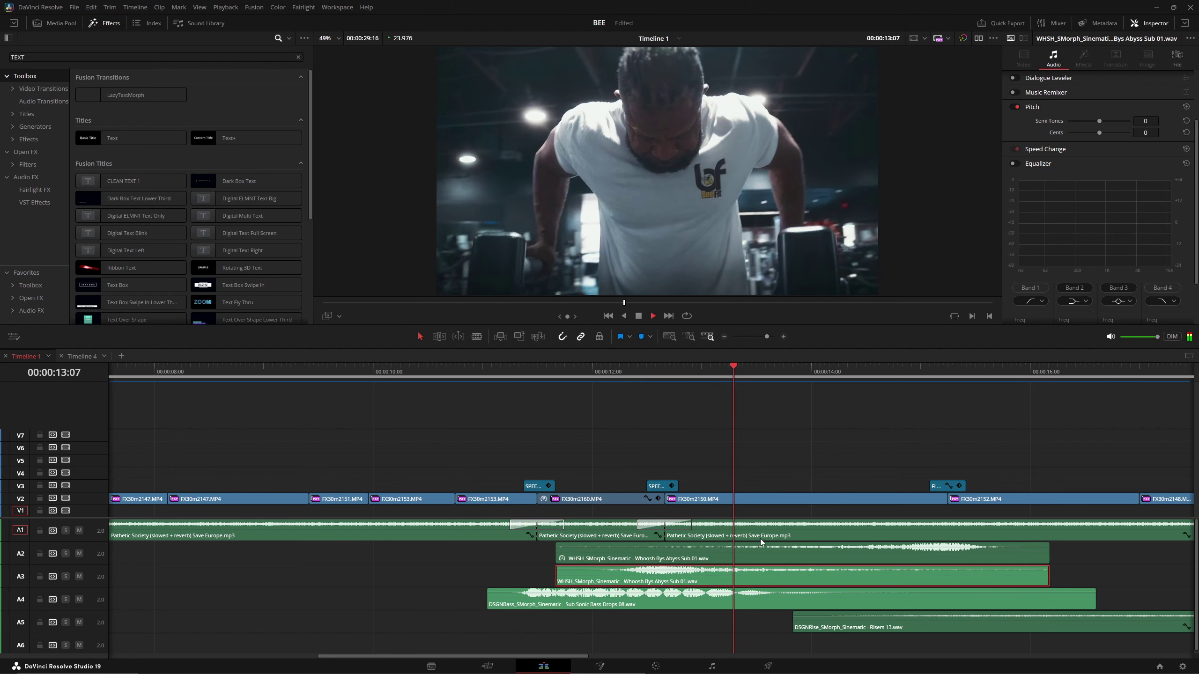
scroll(727, 596, down, 1)
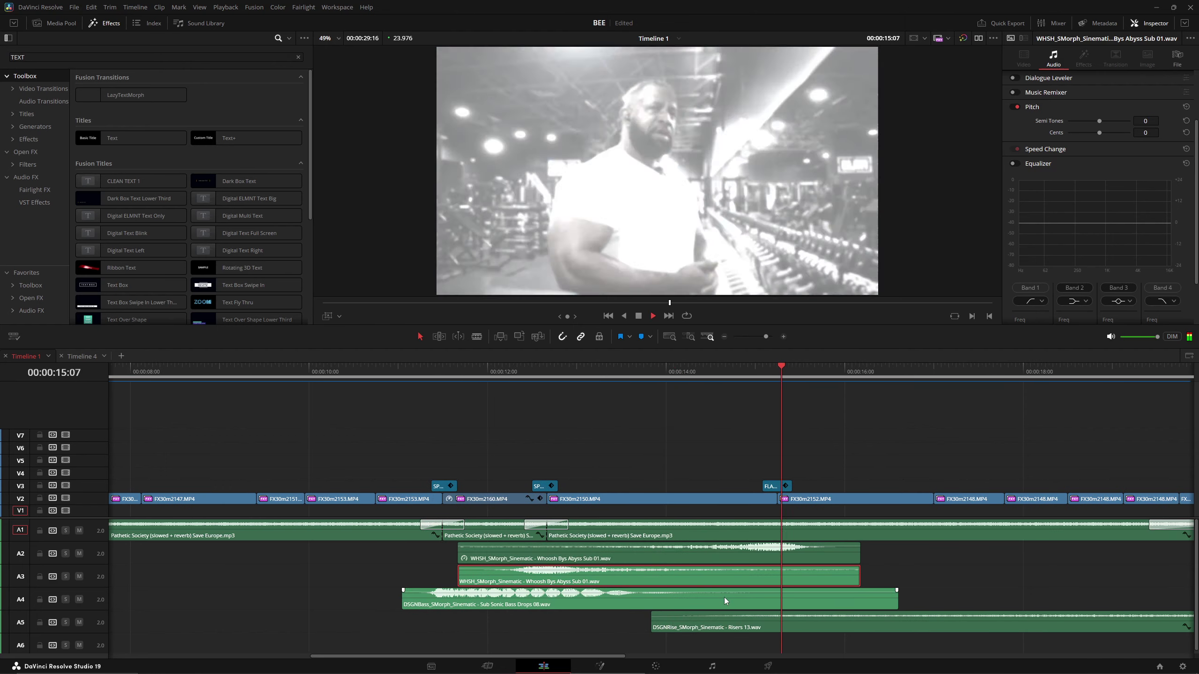
scroll(726, 598, up, 1)
Step: Save the project and review the Reverse Speed setting of the Whoosh Bys Abyss Sub 01 sound on A2
key(ctrl+s)
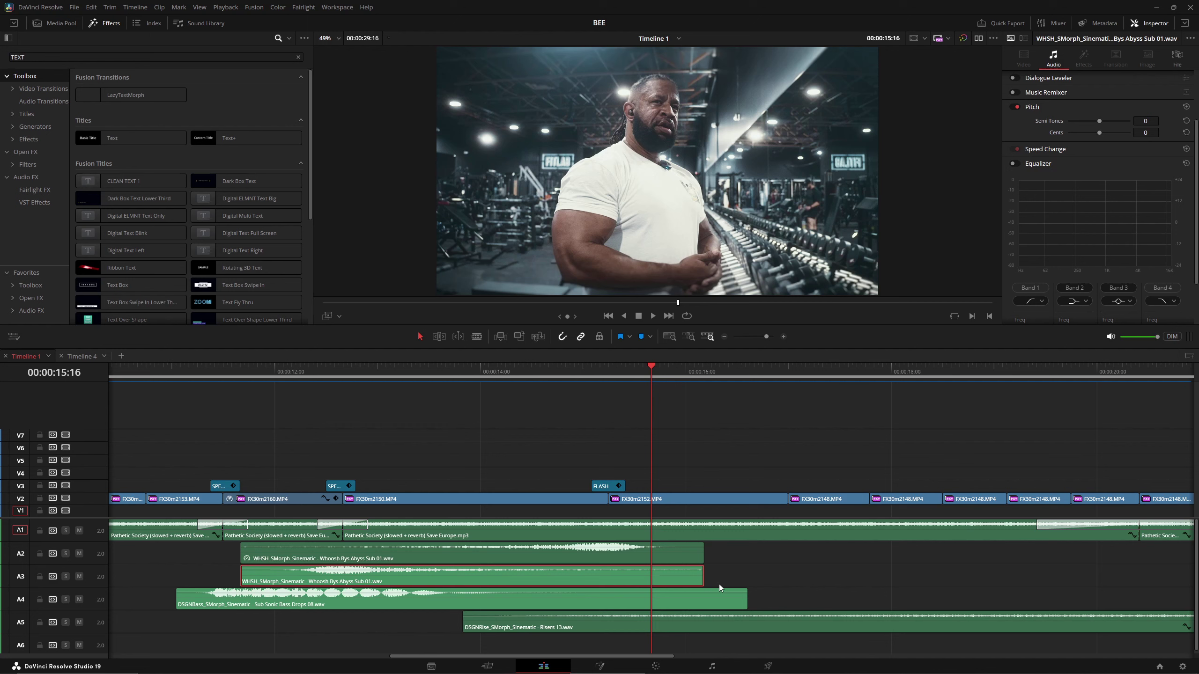
click(615, 551)
right_click(615, 551)
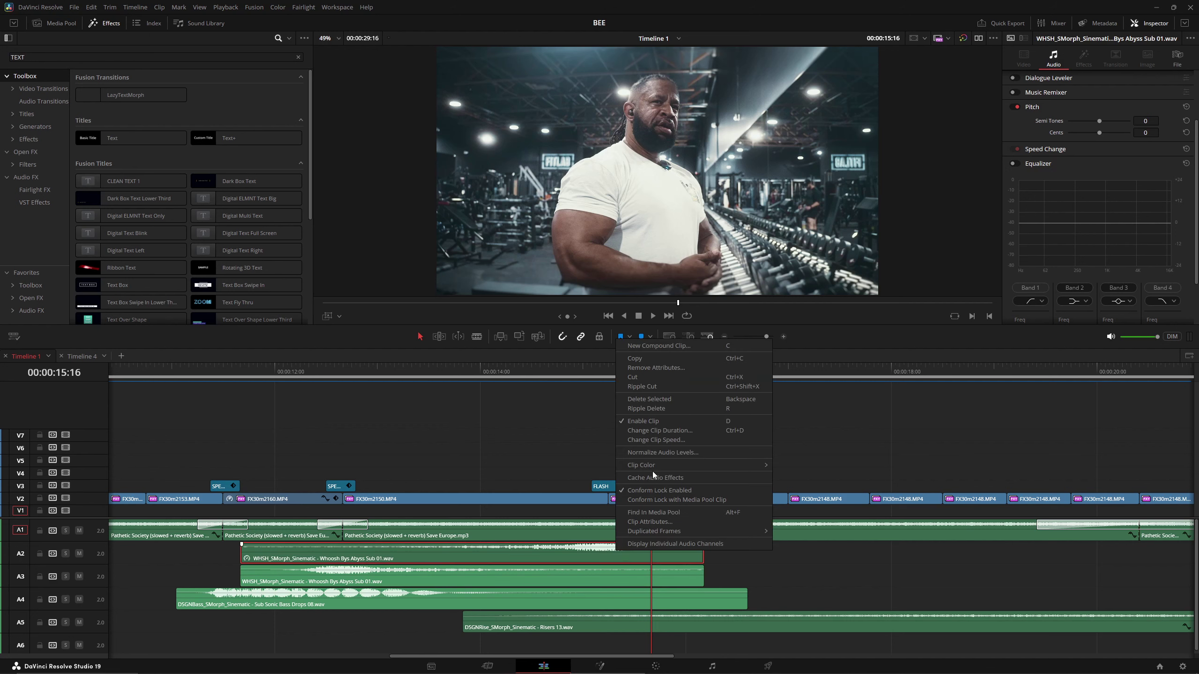
click(701, 440)
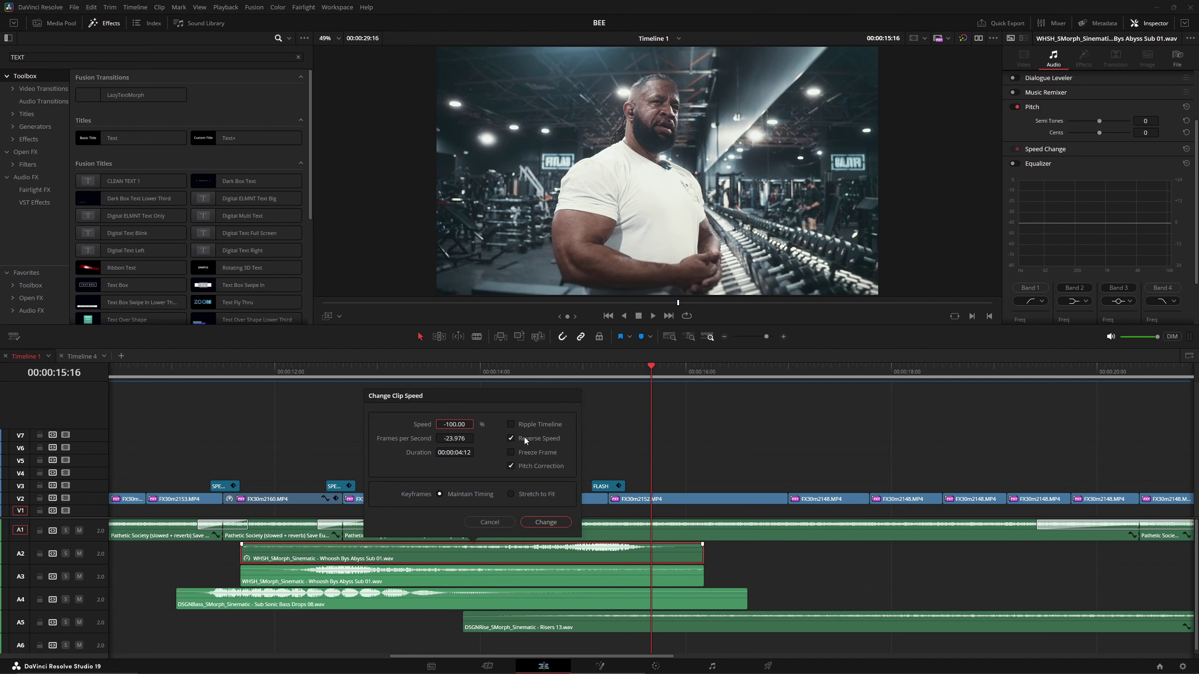
click(545, 522)
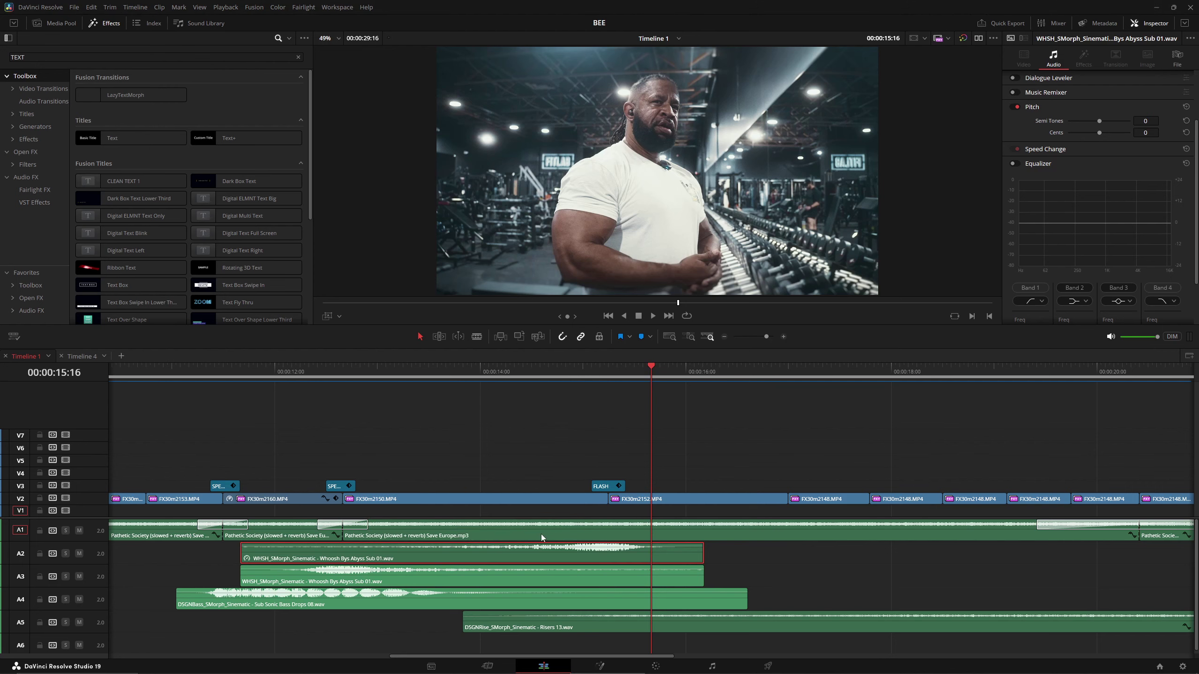
Step: Enlarge the audio tracks to show their waveforms and play the timeline from 00:00:15:02 to 00:00:23:13
click(481, 374)
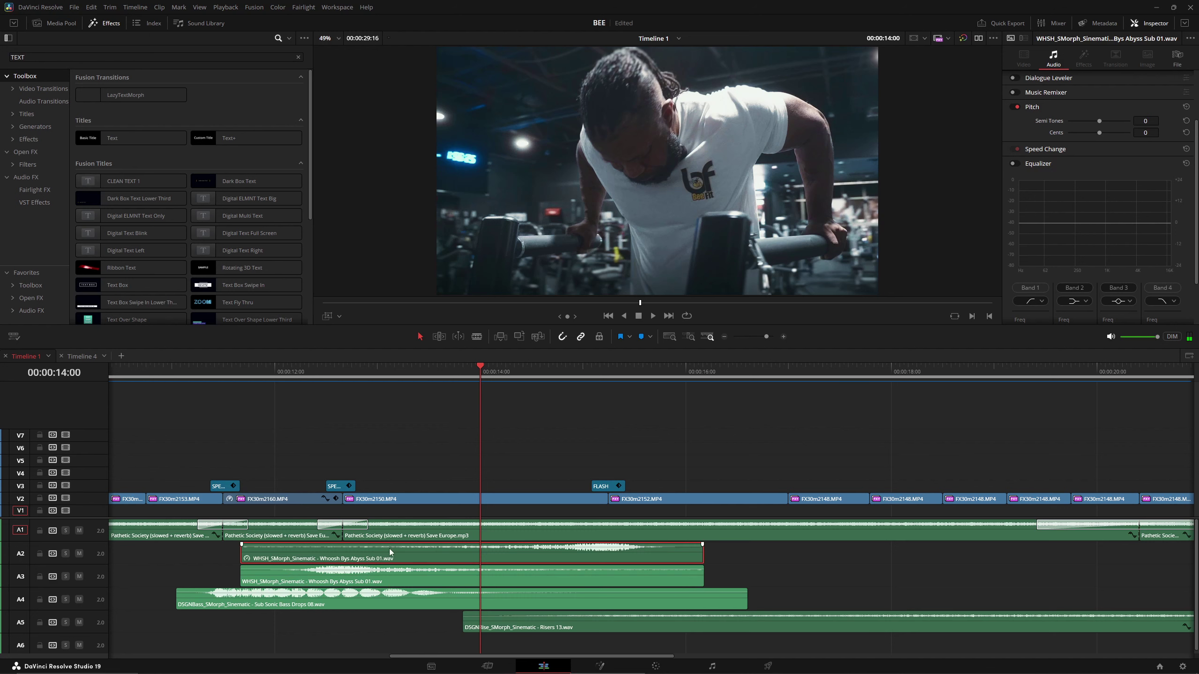
scroll(822, 610, down, 3)
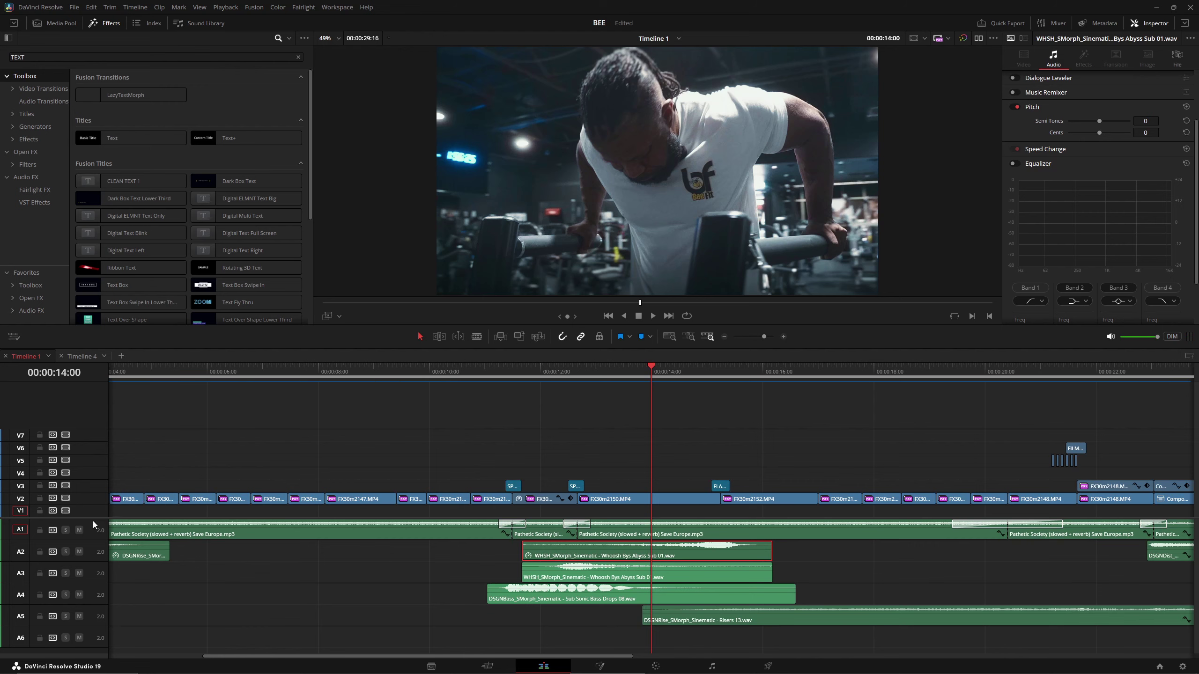
scroll(629, 582, down, 3)
scroll(628, 582, down, 2)
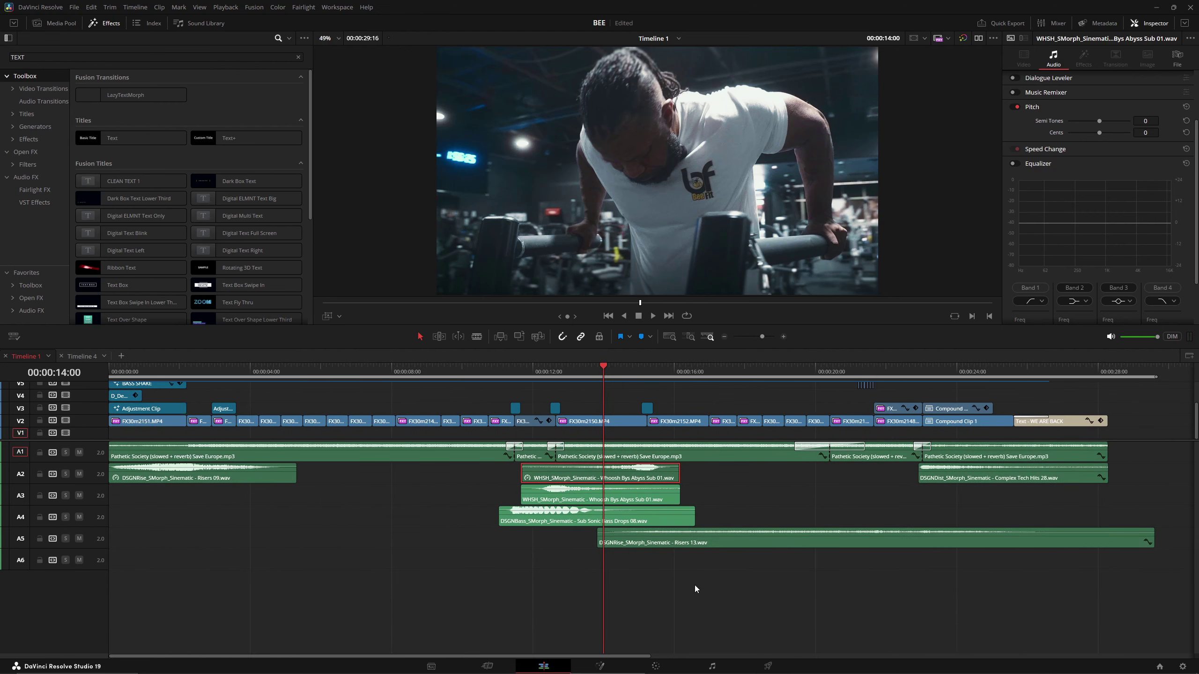
scroll(696, 587, up, 2)
click(642, 374)
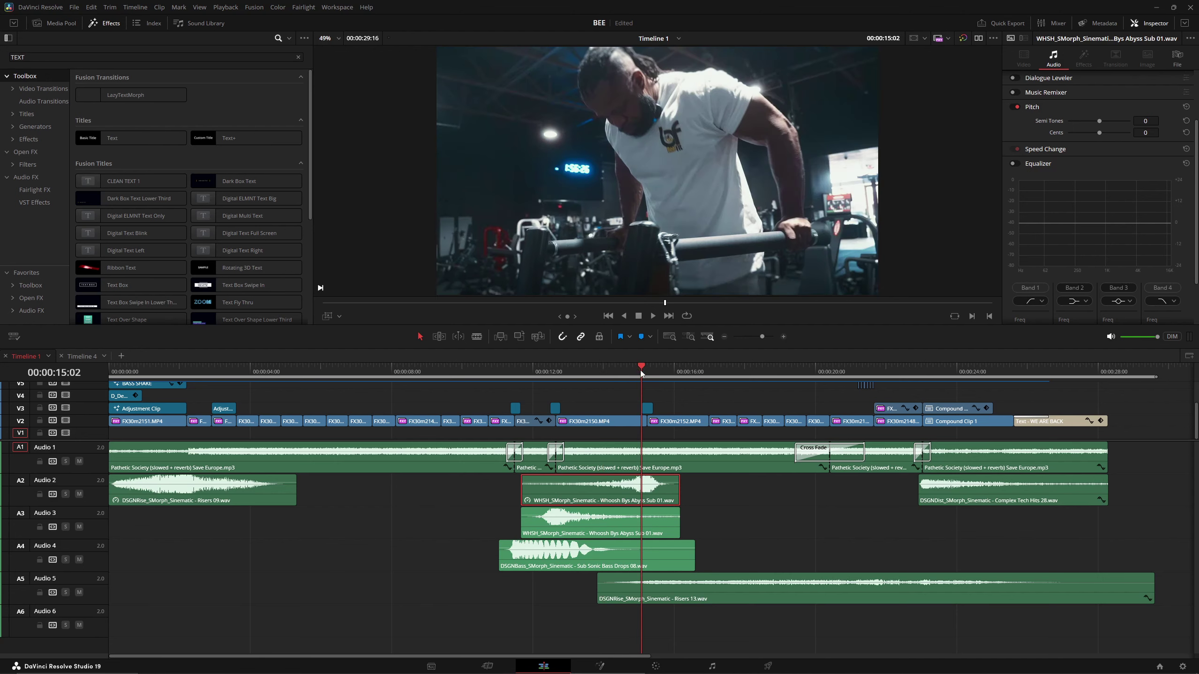
key(space)
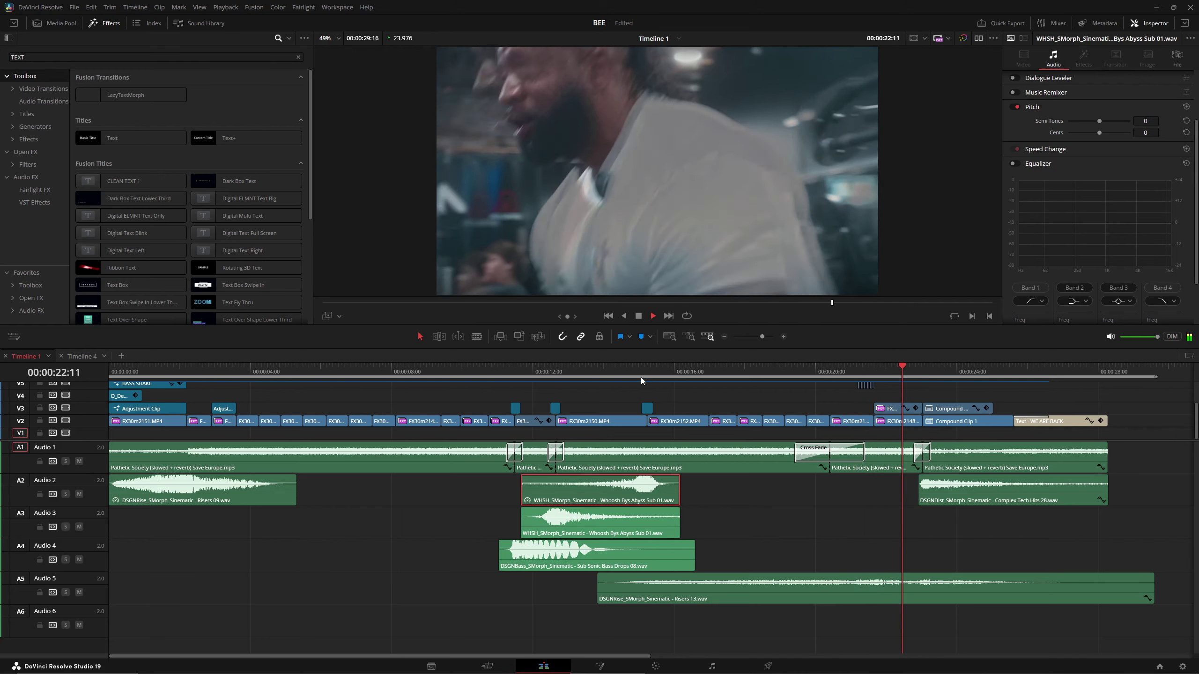
key(space)
Step: Inspect the equalizer of the Pathetic Society segment at 00:00:21:13 on A1, then the Risers 13 sound on A5
scroll(614, 425, up, 3)
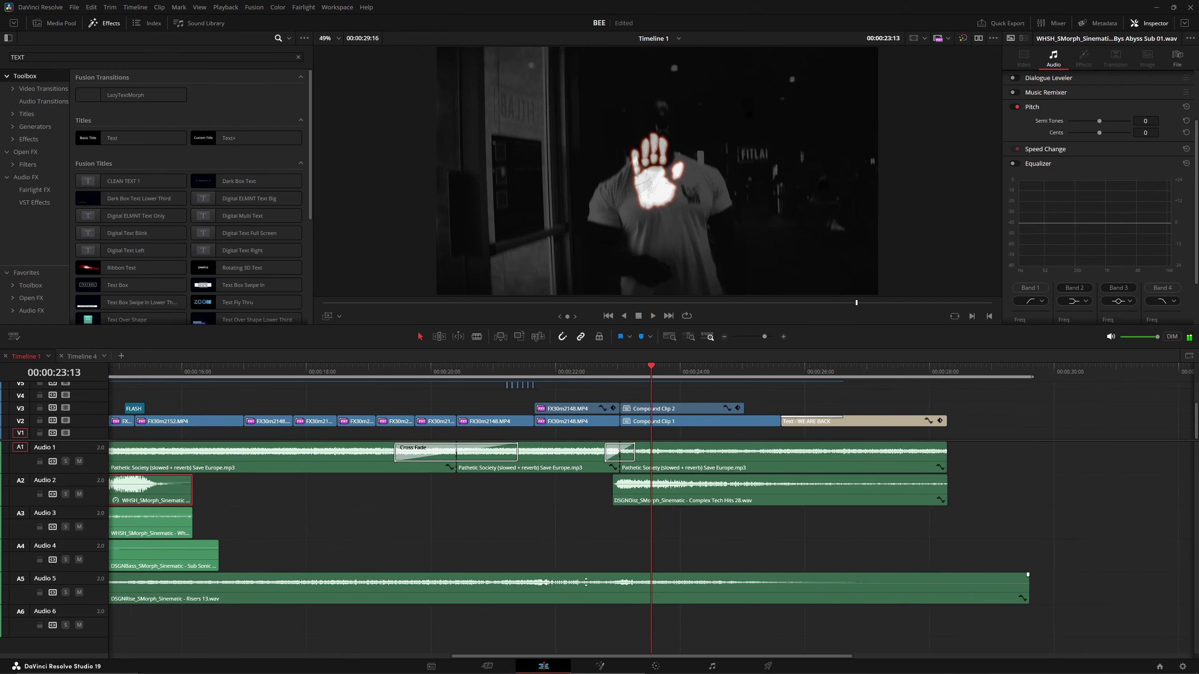
scroll(614, 425, down, 1)
click(585, 466)
click(554, 378)
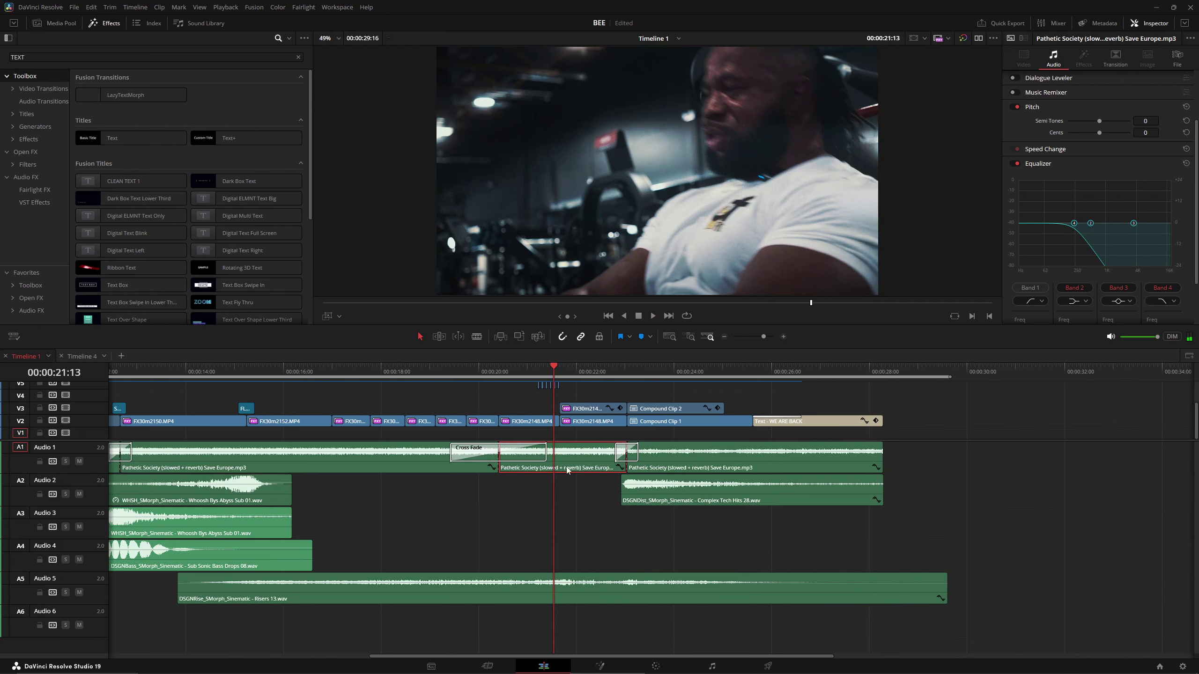
click(579, 588)
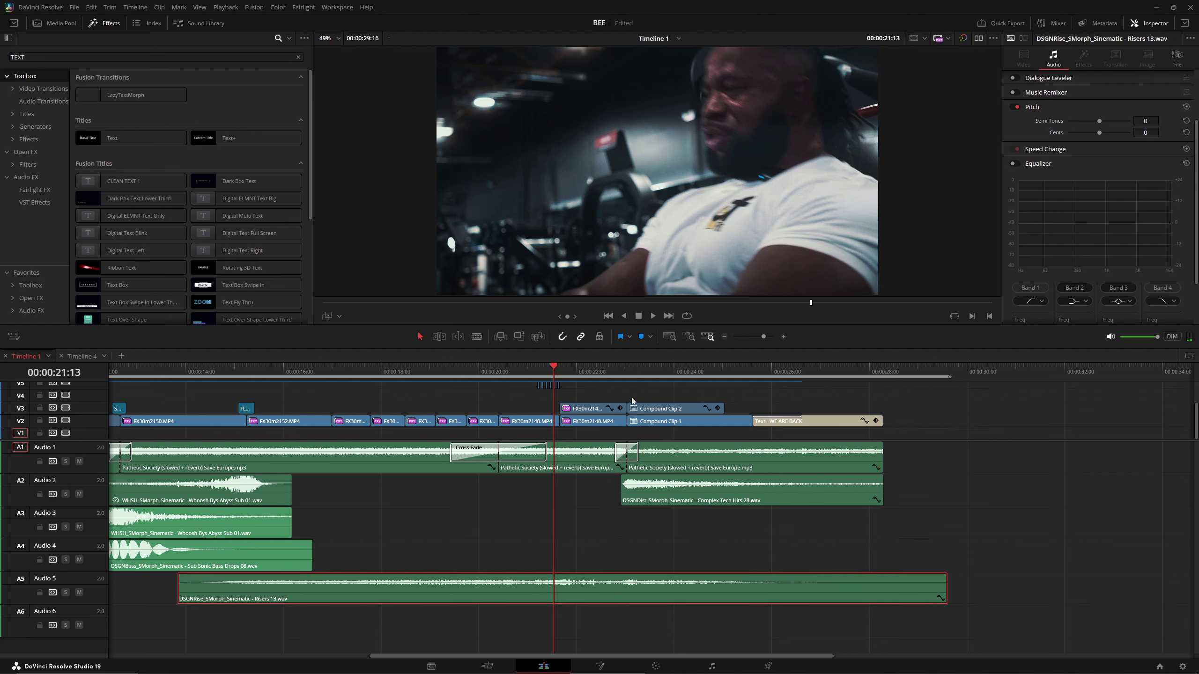
Step: Examine the sound and picture change around the Compound Clip cut, park the playhead at 00:00:23:01 and save the project
click(627, 381)
drag(610, 383, 676, 377)
scroll(617, 378, up, 2)
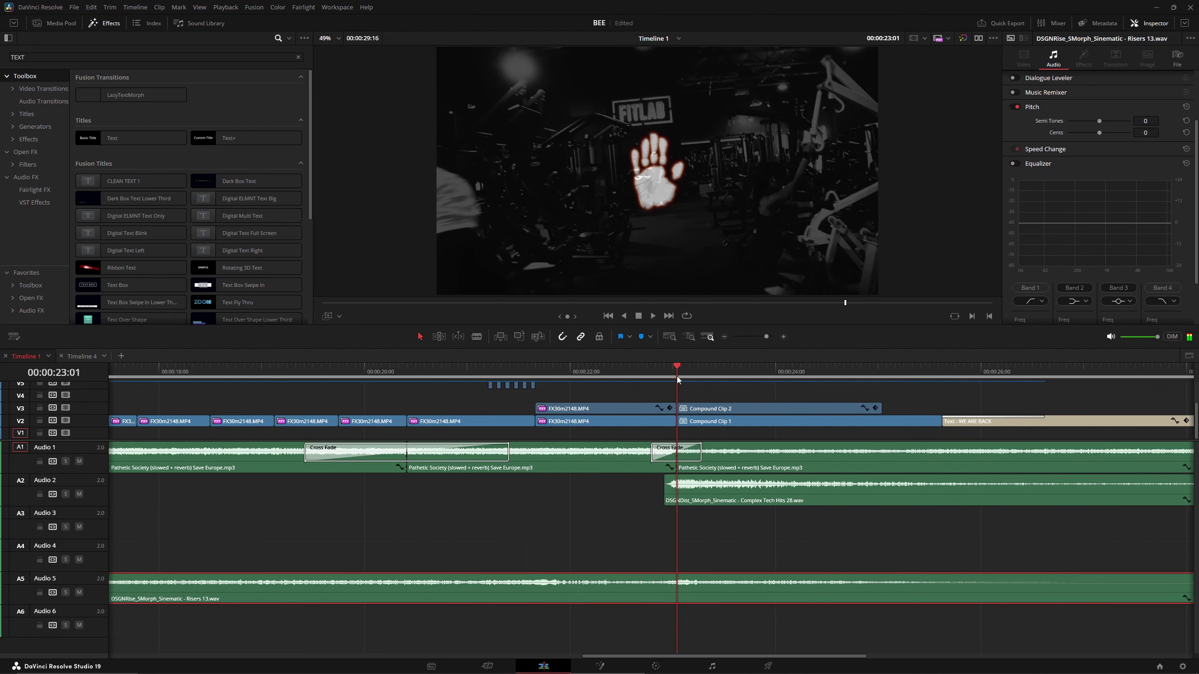
key(Left)
key(Left)
key(Left)
key(Right)
key(Right)
key(Right)
drag(553, 376, 703, 379)
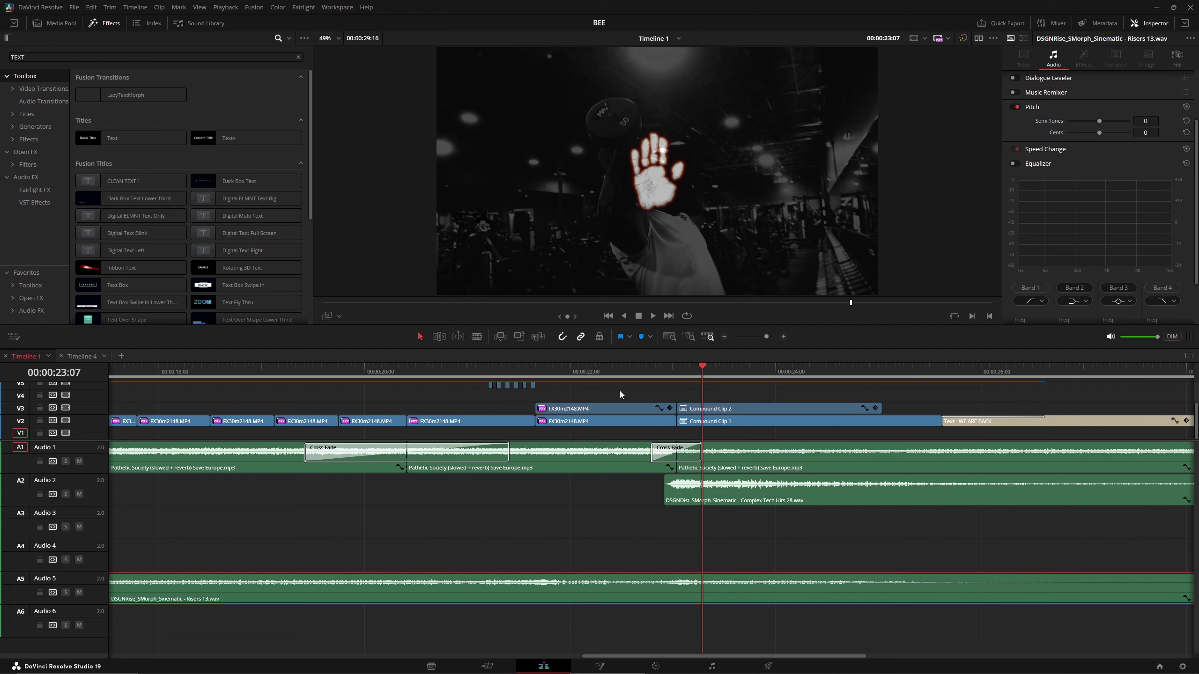
click(612, 373)
click(677, 373)
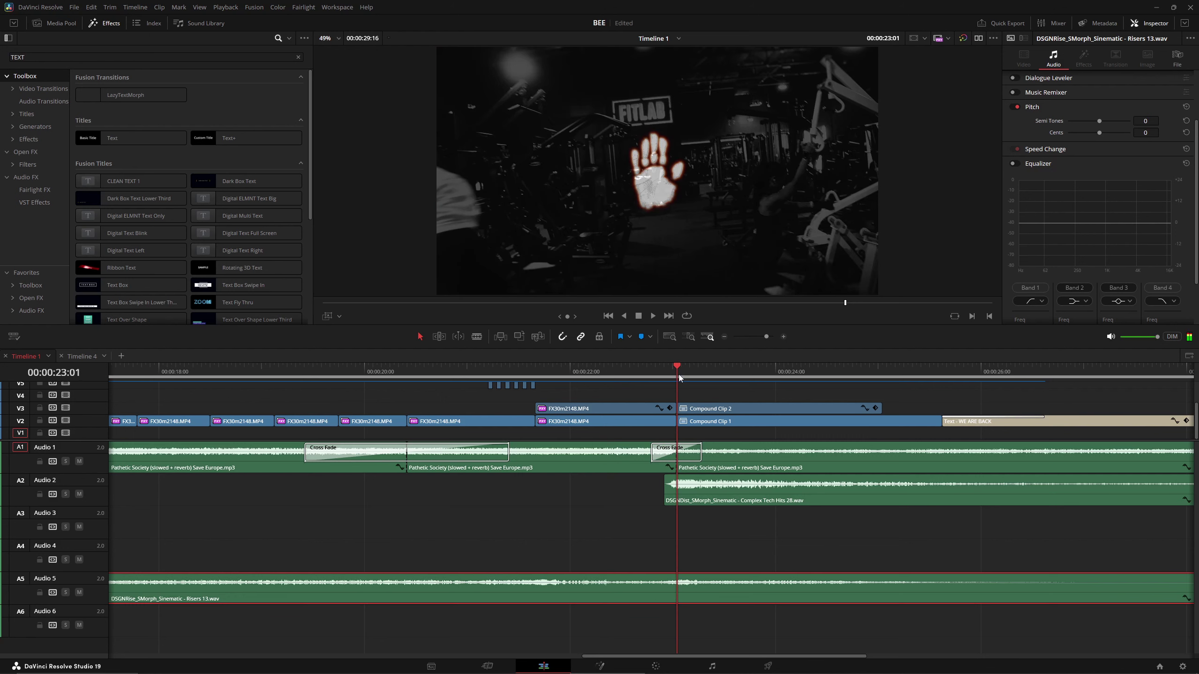
key(ctrl+s)
Step: Scrub onward through Compound Clip 2 and stop the playhead at 00:00:24:14
click(686, 392)
drag(701, 372, 736, 373)
scroll(779, 382, down, 2)
click(751, 375)
scroll(874, 425, up, 2)
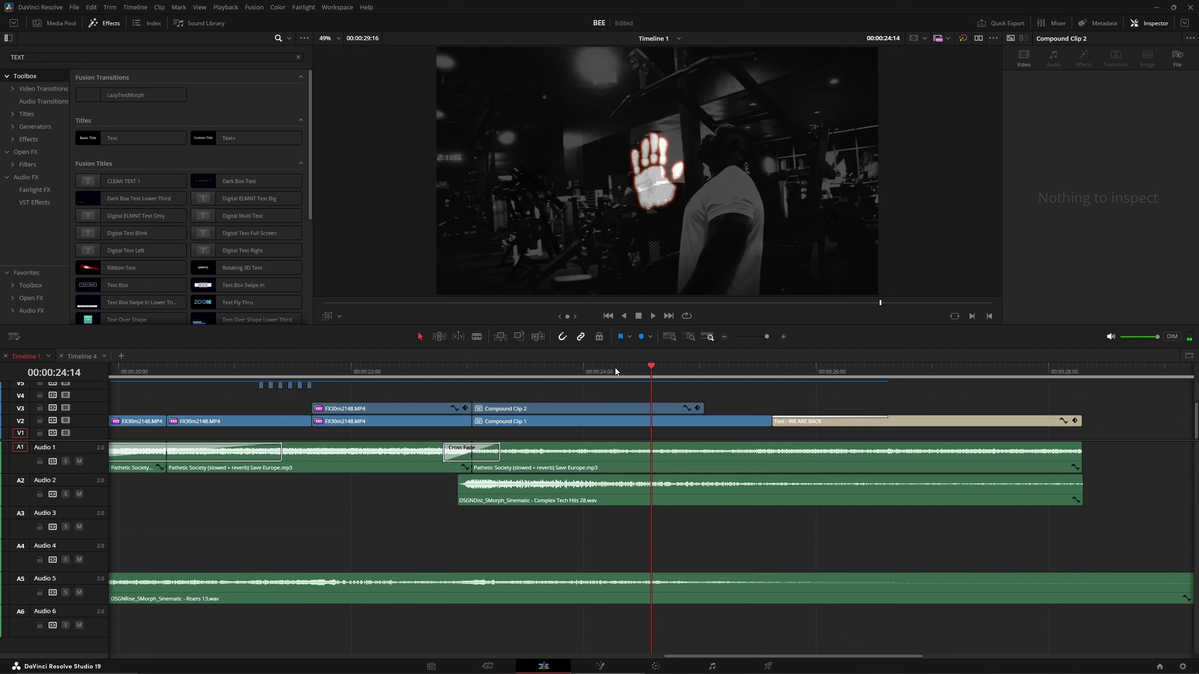
Step: Return the playhead to the start of Compound Clip 2 at 00:00:23:01 for a close look and save the project
scroll(671, 560, down, 4)
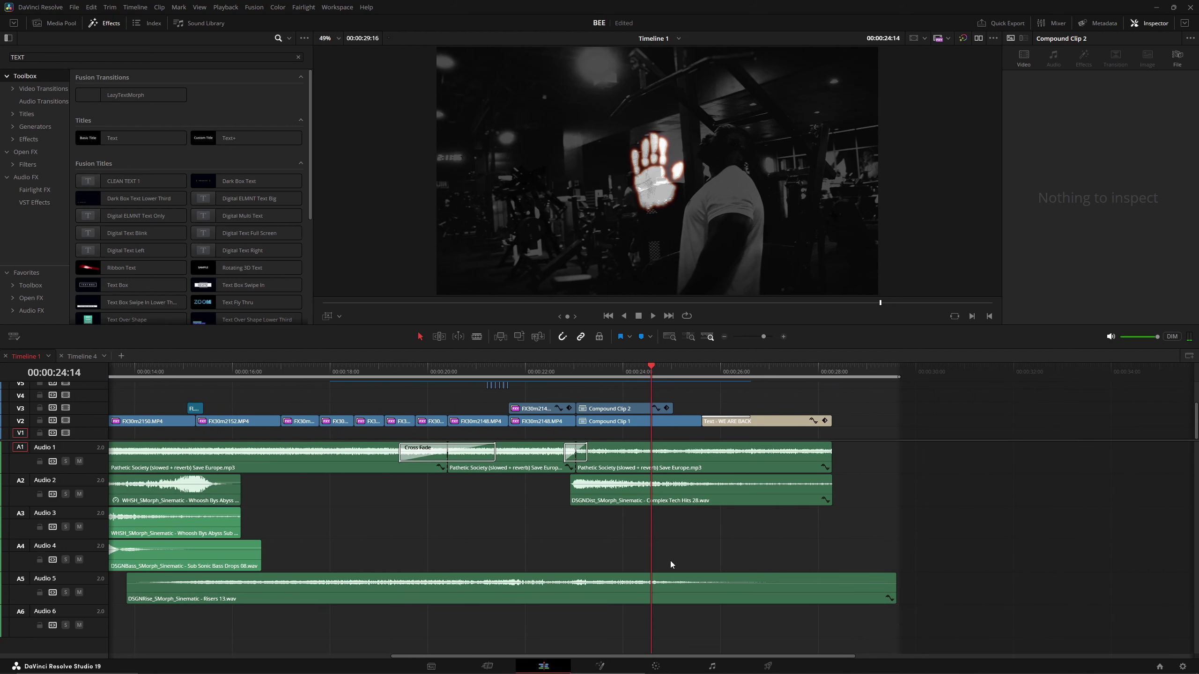
click(581, 373)
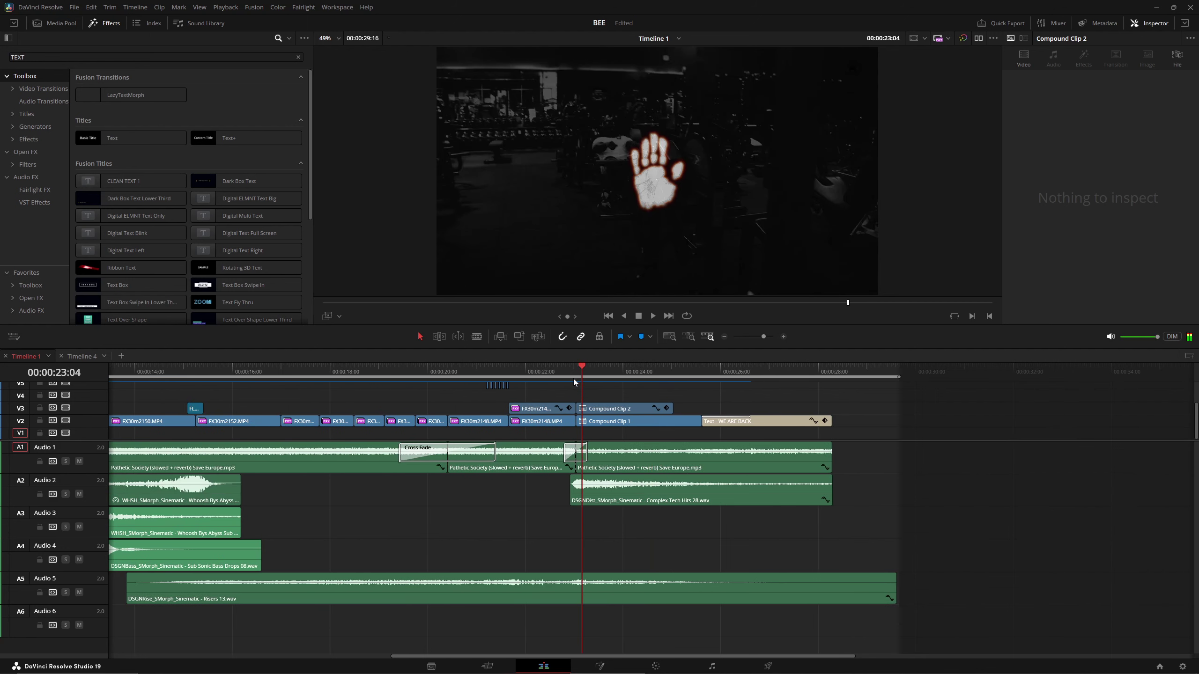
scroll(635, 580, up, 2)
scroll(623, 576, up, 3)
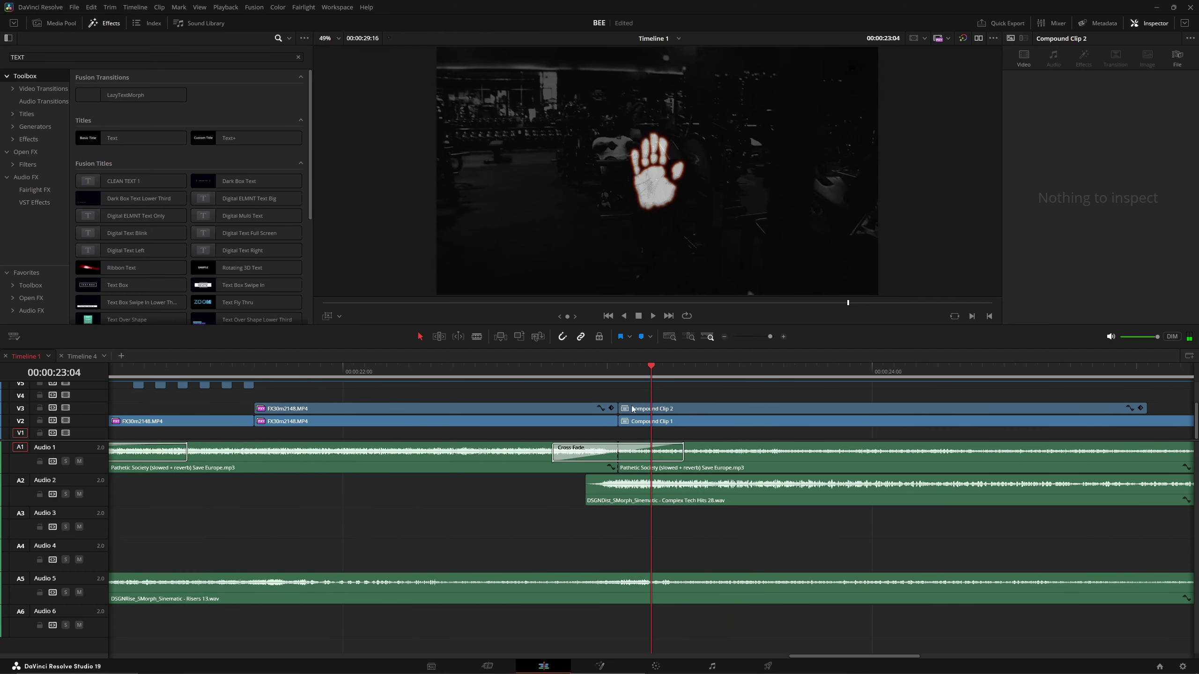
click(618, 372)
key(ctrl+s)
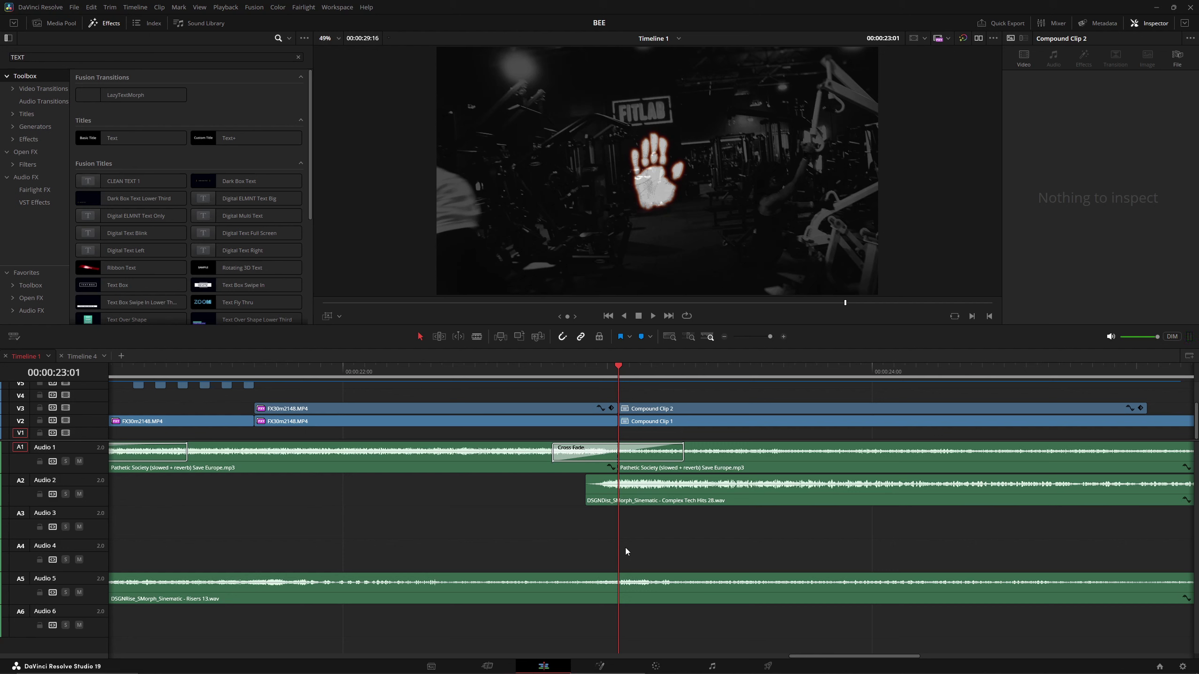
Step: Play the transition into Compound Clip 2 up to 00:00:23:19 and reduce the height of the audio tracks
click(479, 371)
key(space)
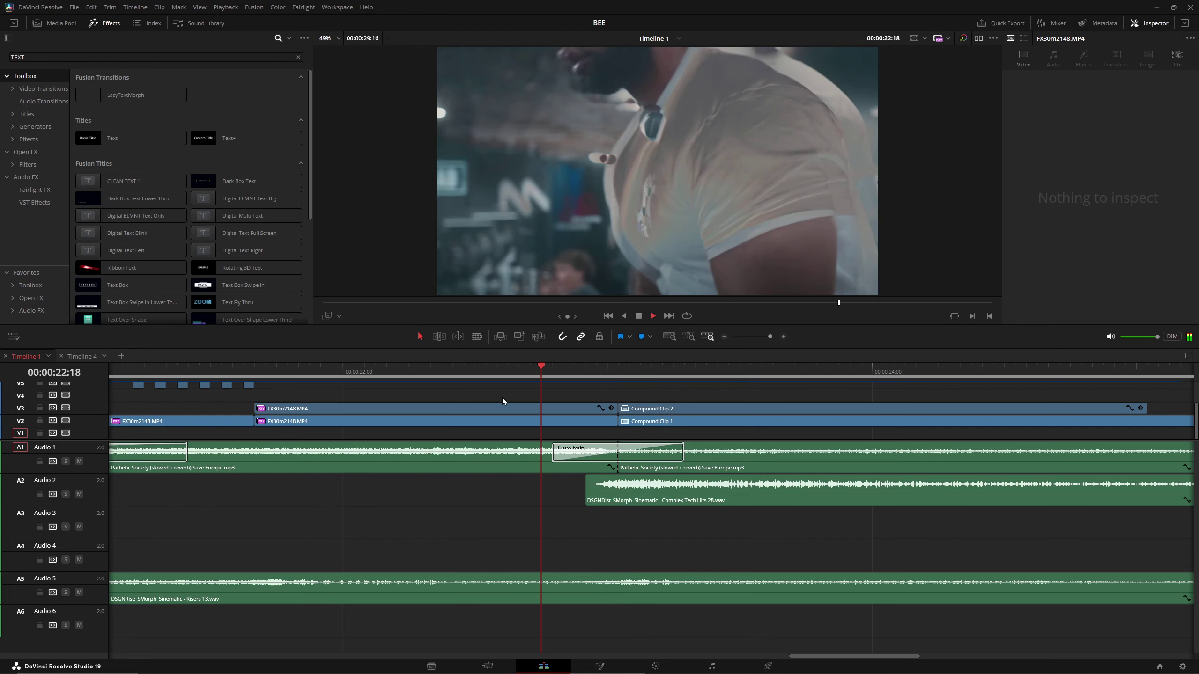
key(space)
scroll(746, 536, down, 6)
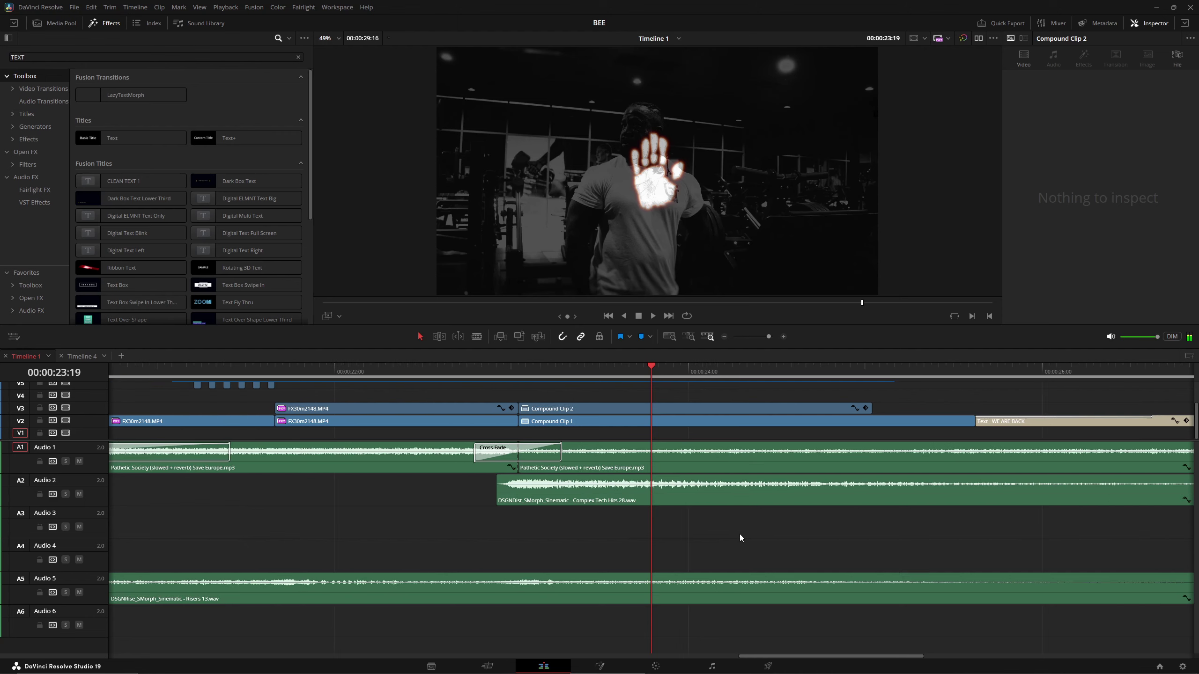
scroll(727, 537, down, 3)
scroll(725, 538, down, 2)
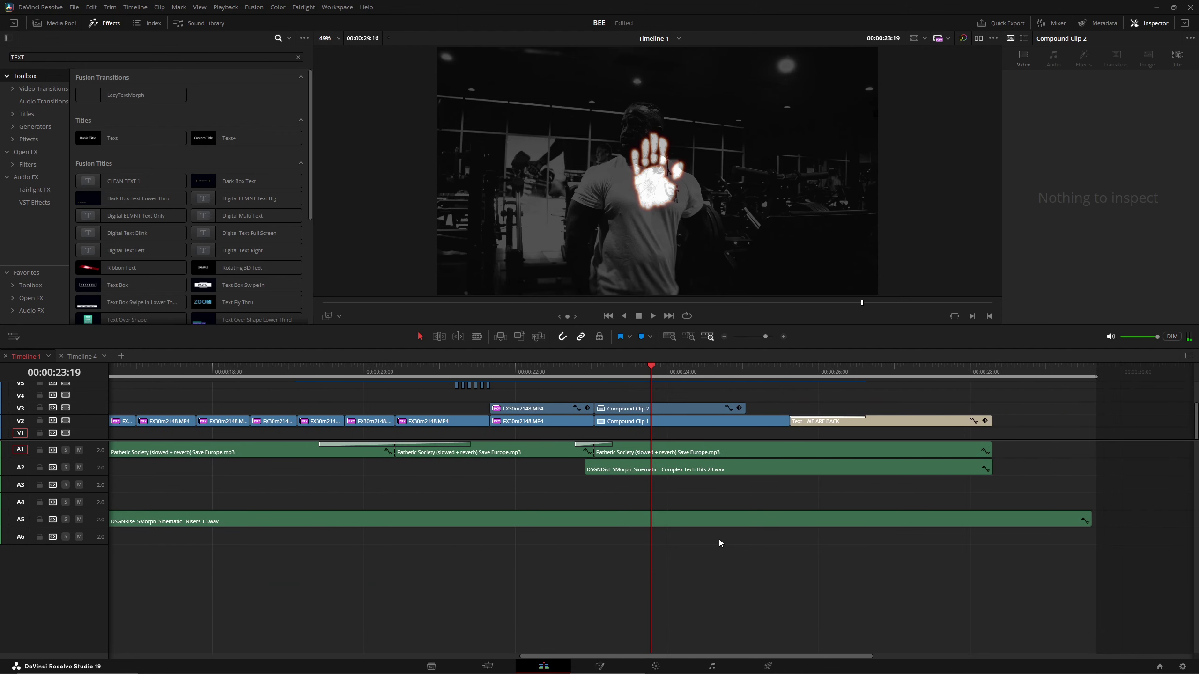
scroll(719, 540, down, 3)
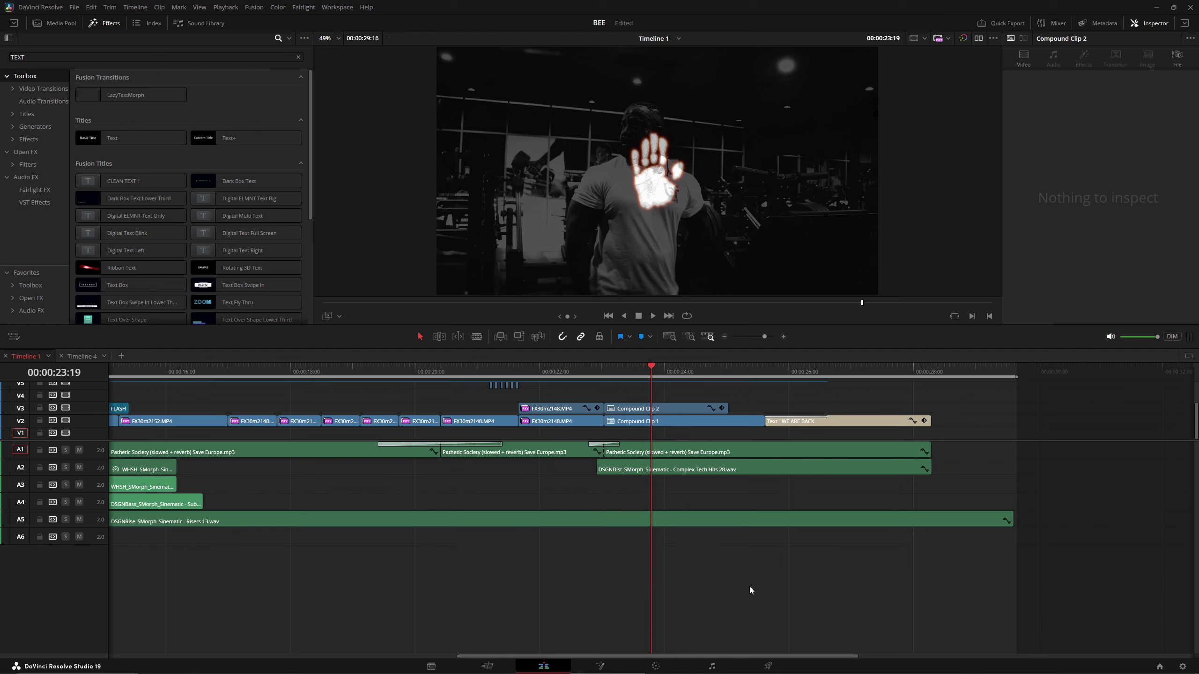
Step: Switch to the Color page and review the grades and node trees of clips 29 and 30
click(655, 666)
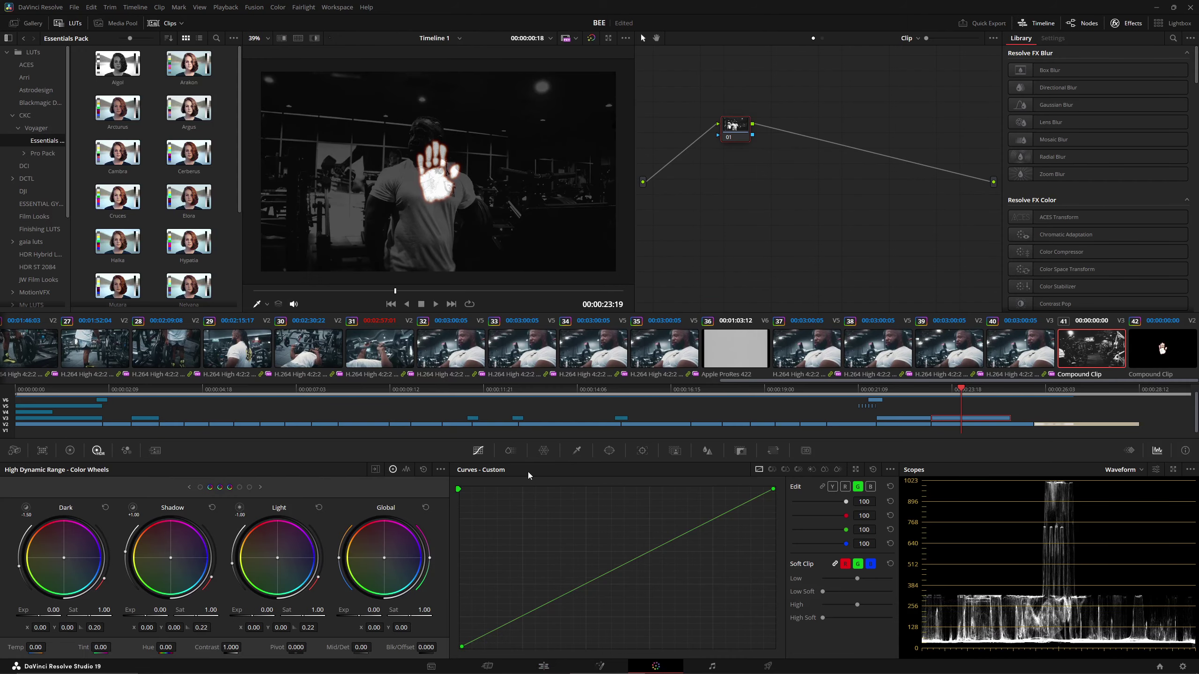
click(380, 350)
click(238, 350)
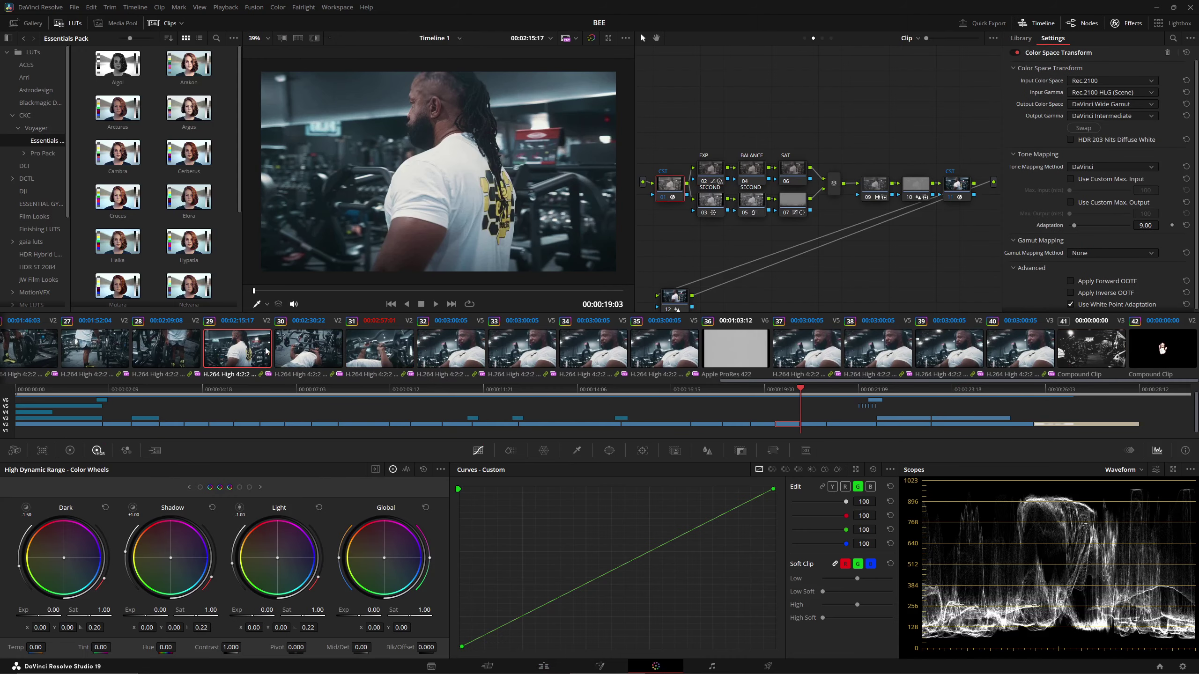
click(314, 352)
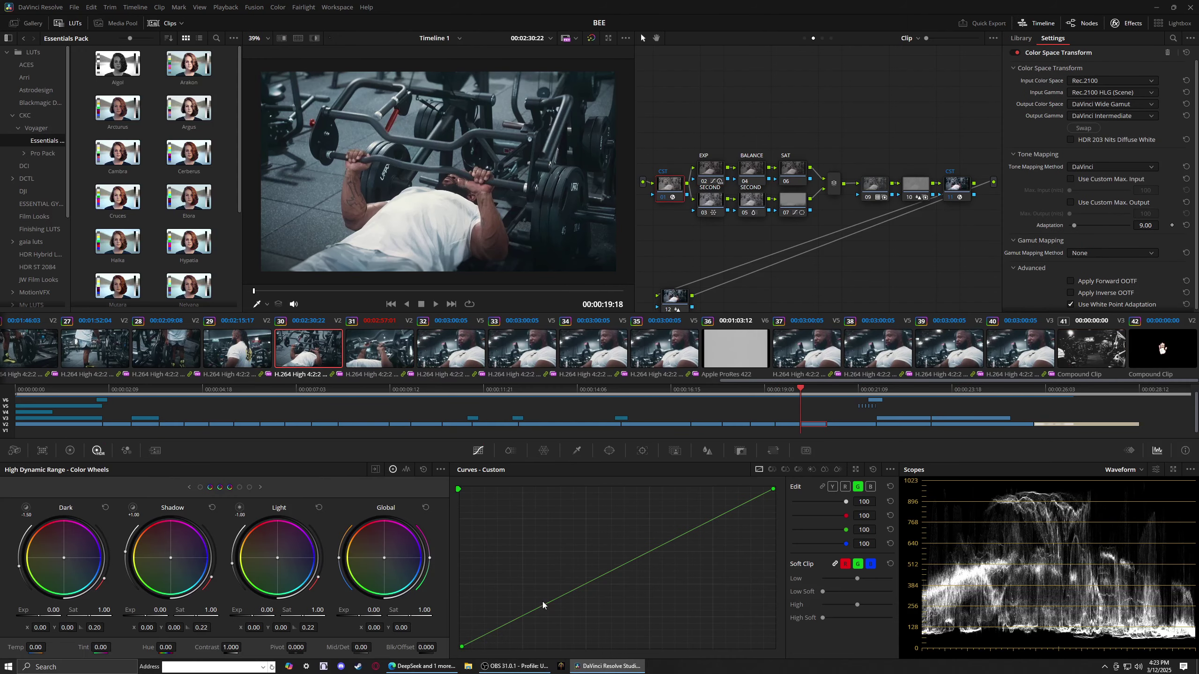
Step: Return to the Edit page, lower the monitoring volume and move the playhead to 00:00:15:20
click(544, 666)
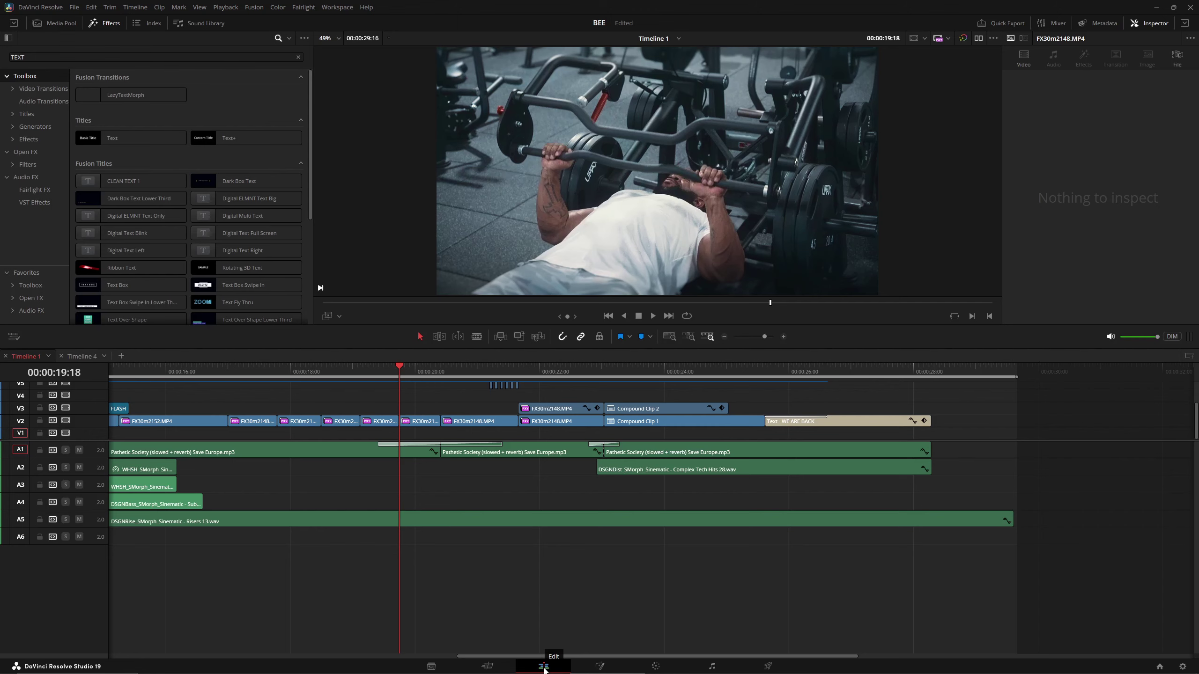
scroll(572, 526, down, 3)
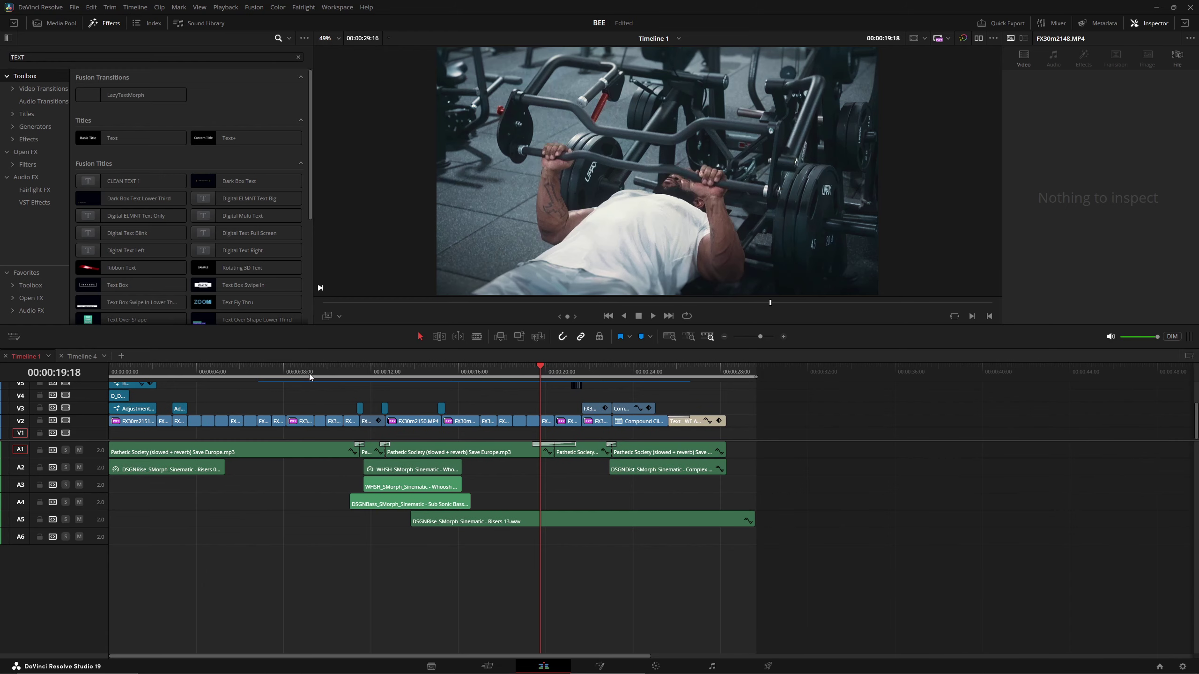
click(310, 373)
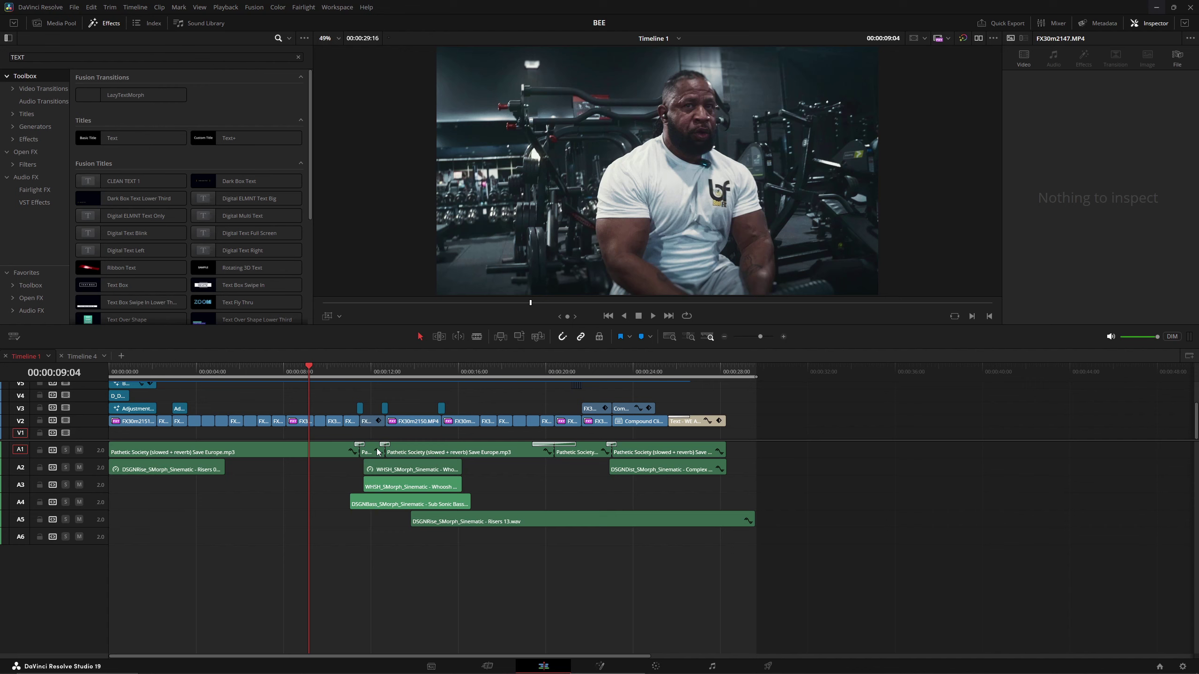
drag(409, 373, 493, 372)
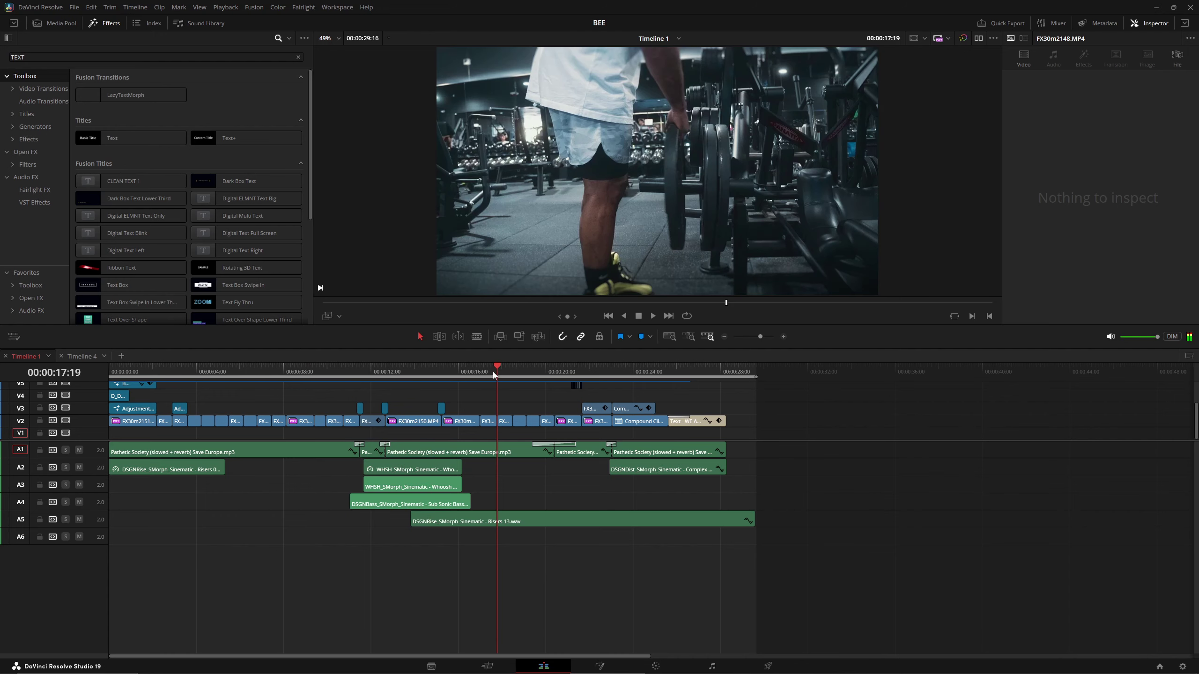
drag(1157, 336, 1123, 337)
click(455, 373)
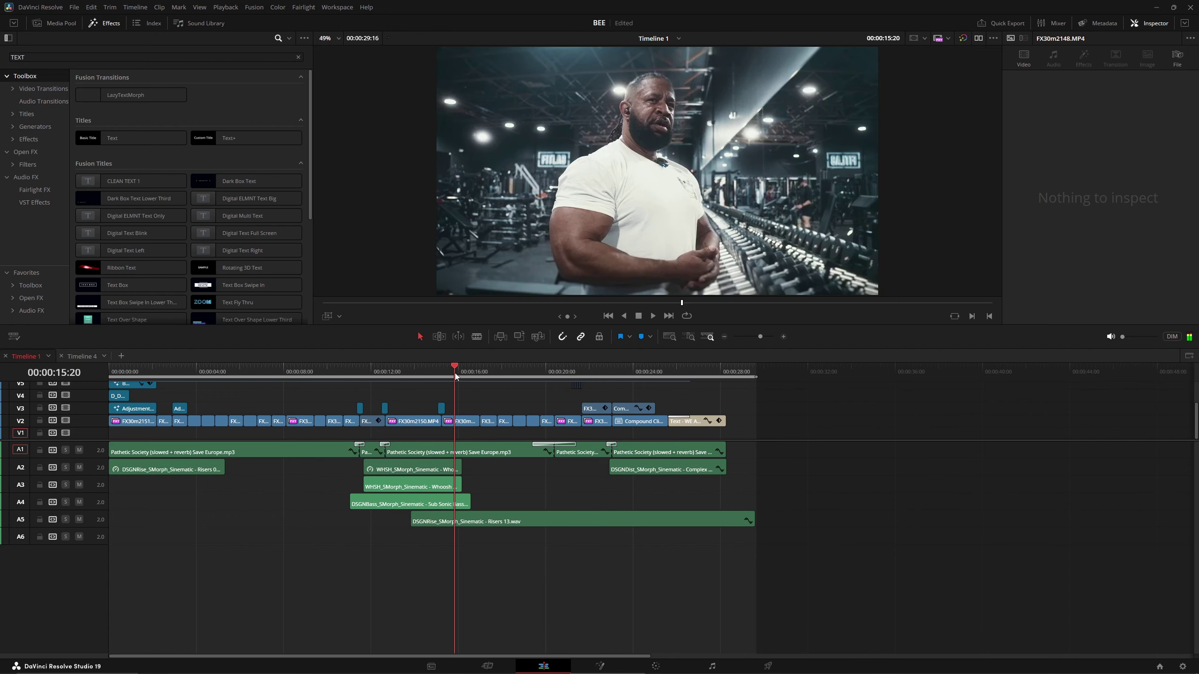
Step: Fit the whole edit with all its video and audio tracks in view and open the Deliver page
scroll(417, 481, down, 2)
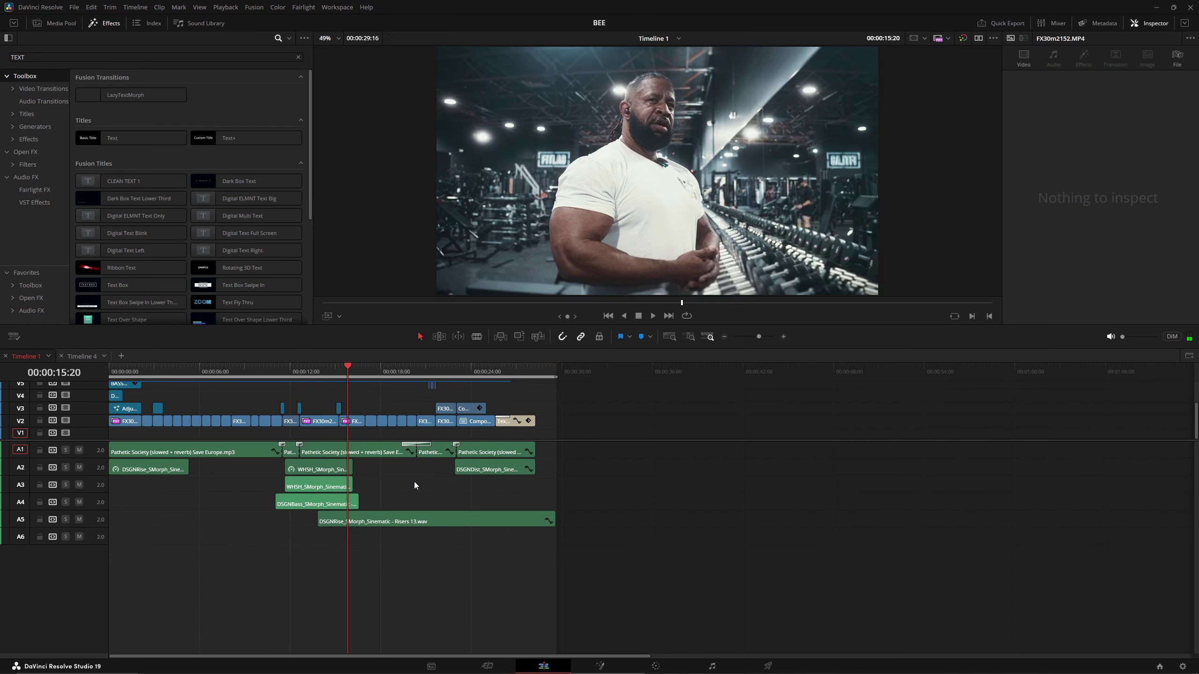
scroll(414, 482, down, 2)
drag(91, 440, 100, 488)
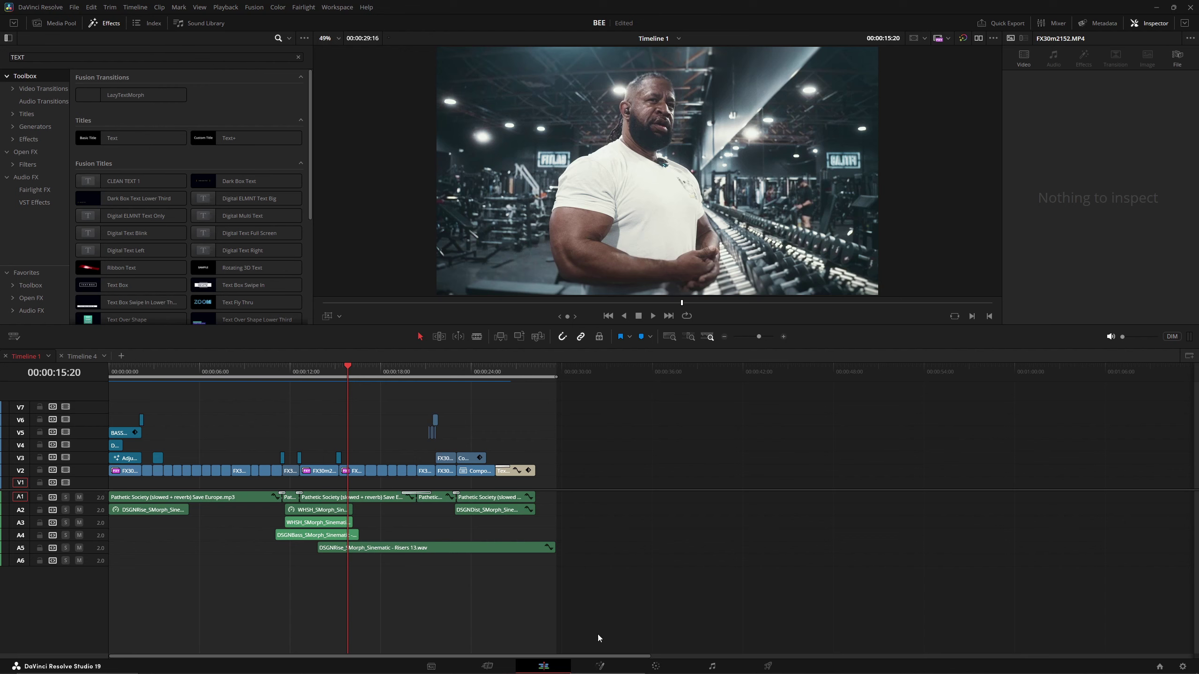
click(777, 672)
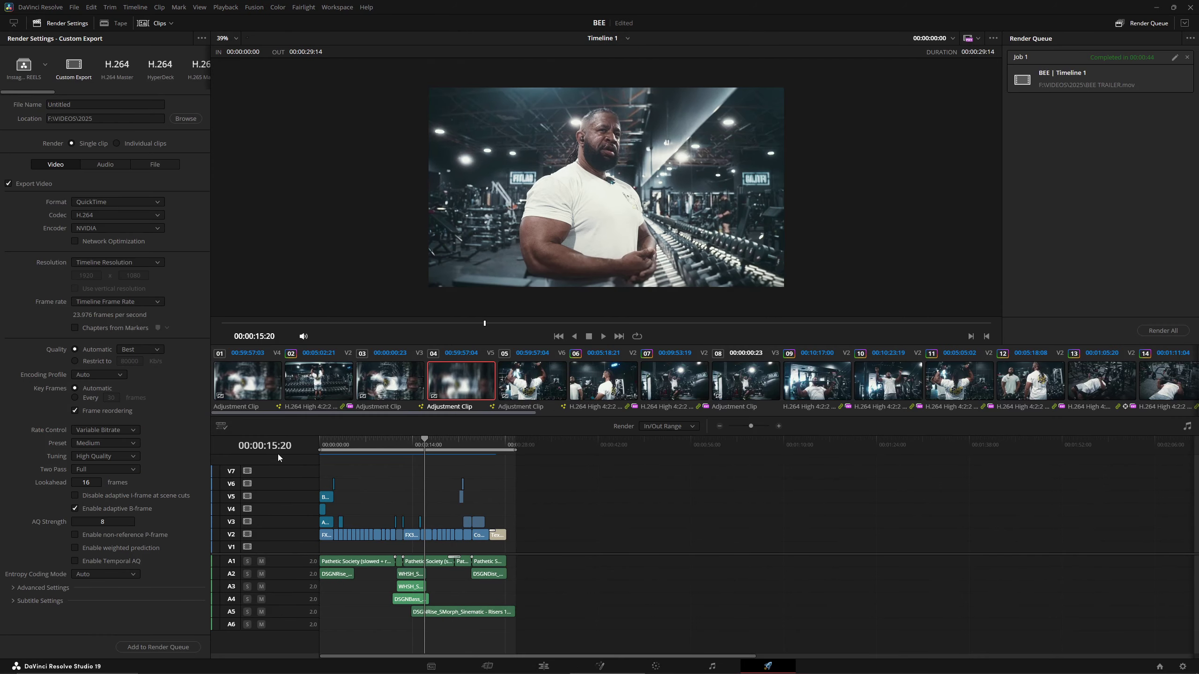
Step: Return to the Edit page, open the vertical Timeline 4 and show its whole frame with the playhead at 00:00:08:10
click(543, 666)
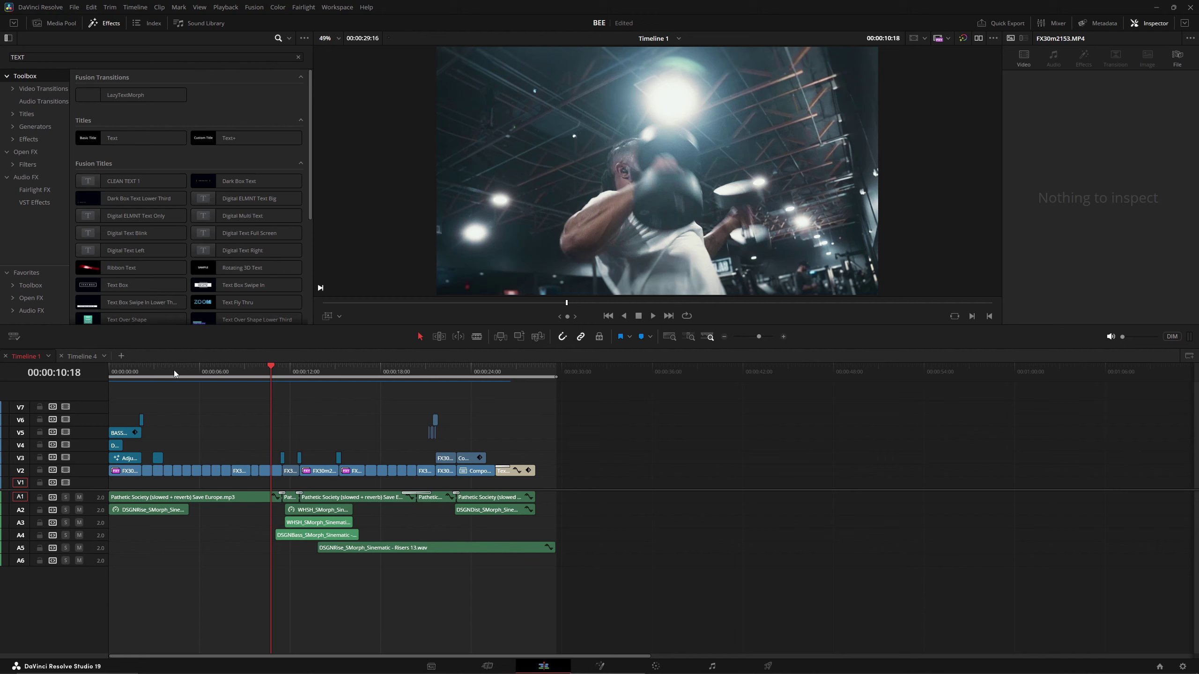
click(242, 369)
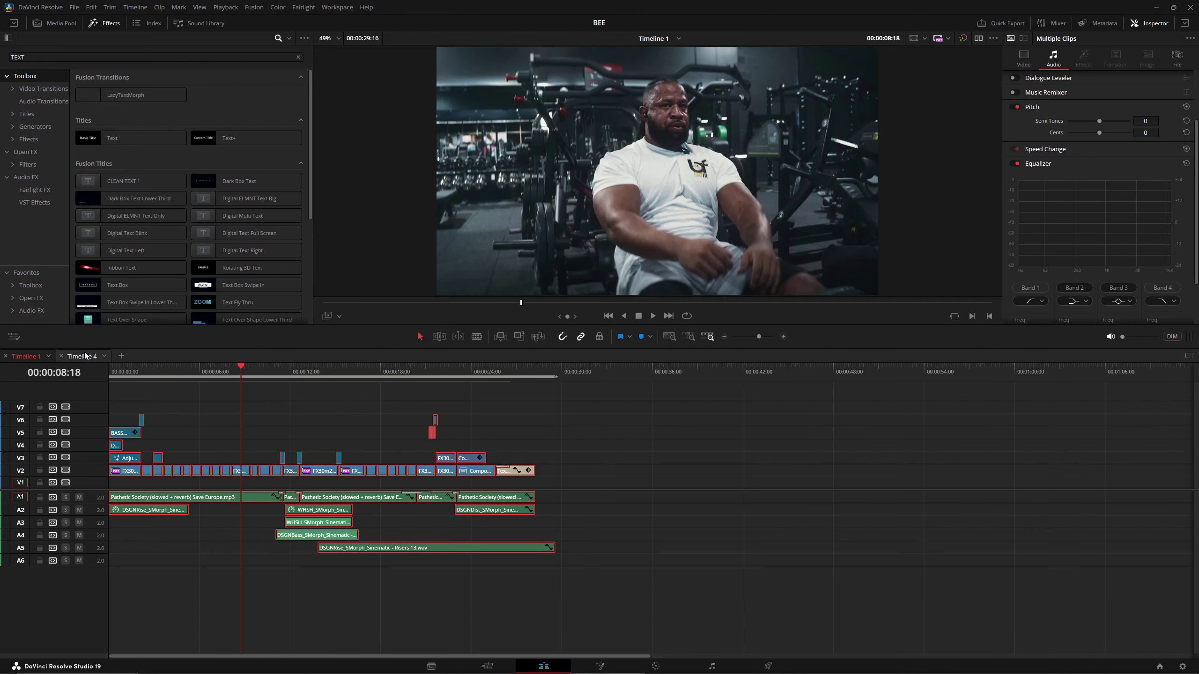
click(84, 357)
click(262, 376)
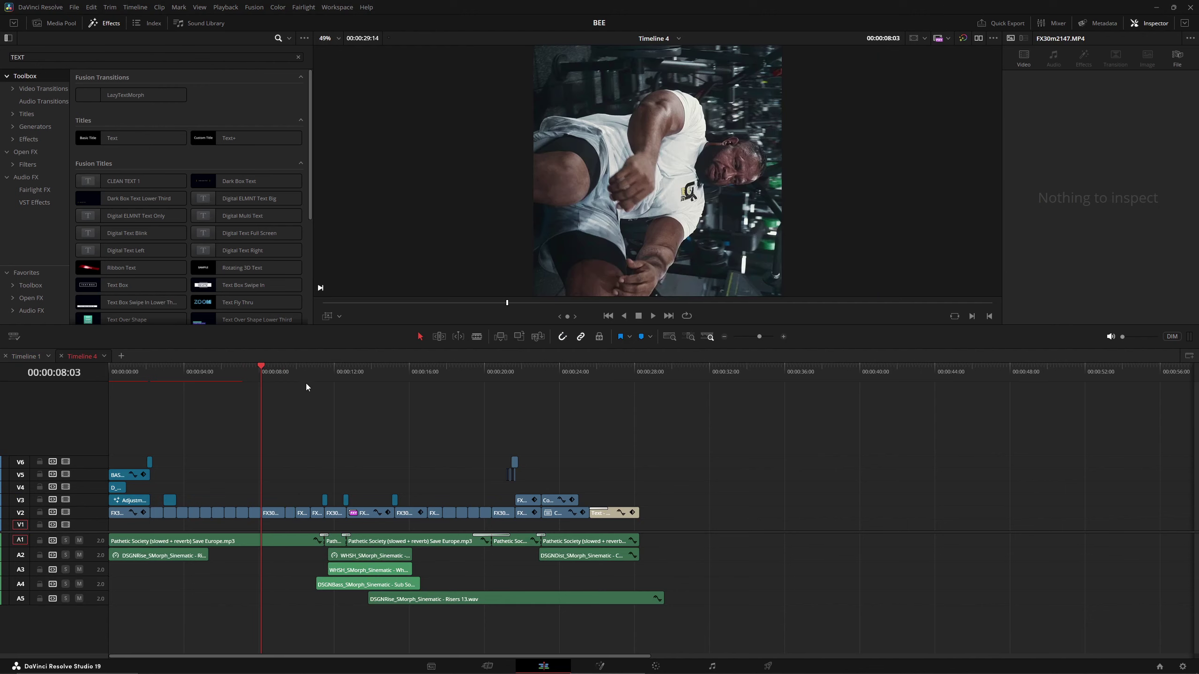
scroll(547, 207, down, 2)
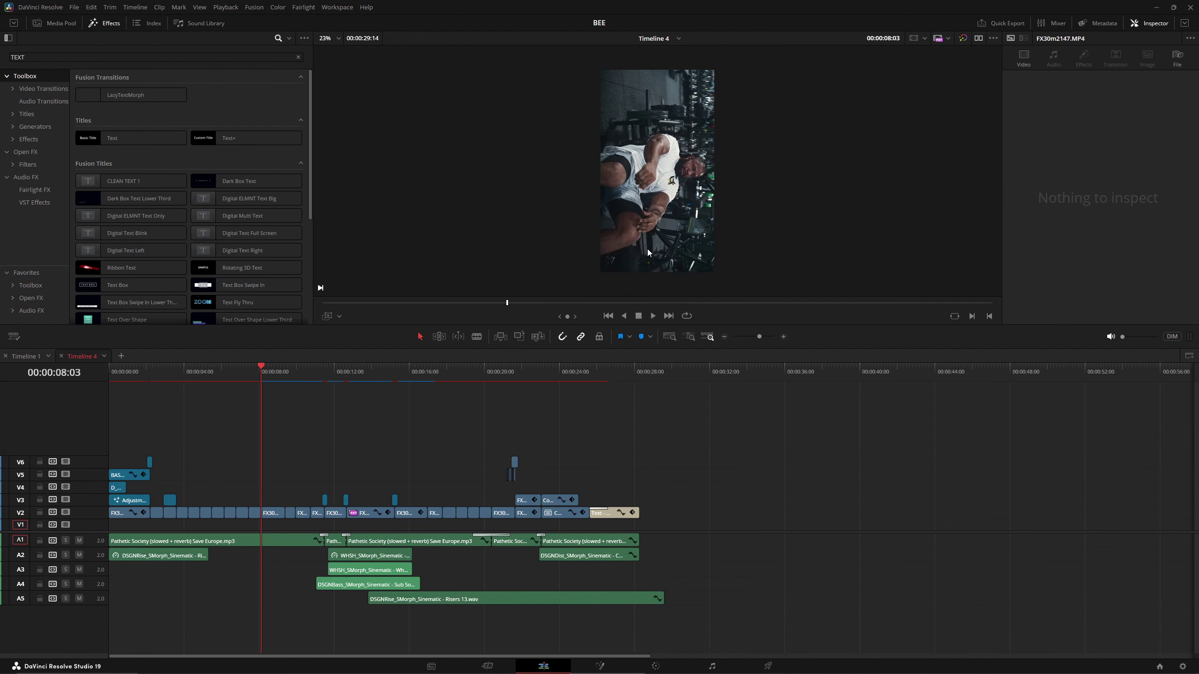
click(266, 383)
scroll(264, 385, up, 3)
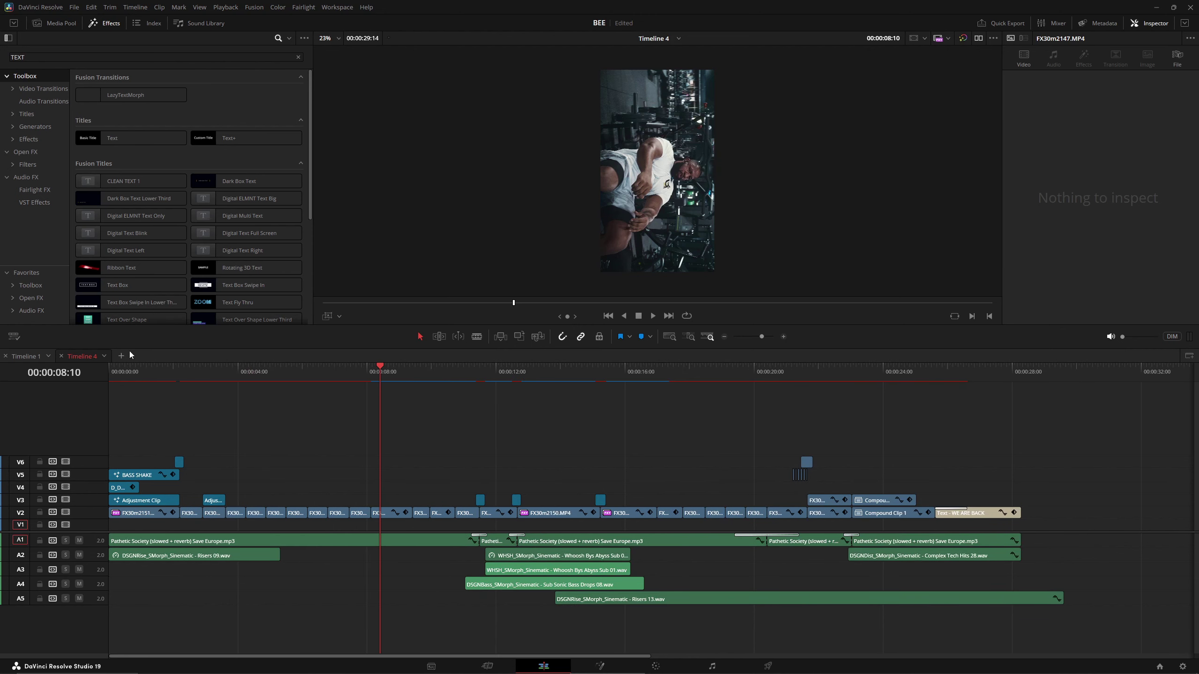
Step: Start a new timeline without the project settings, review its resolution and frame rate options, and cancel it
click(74, 8)
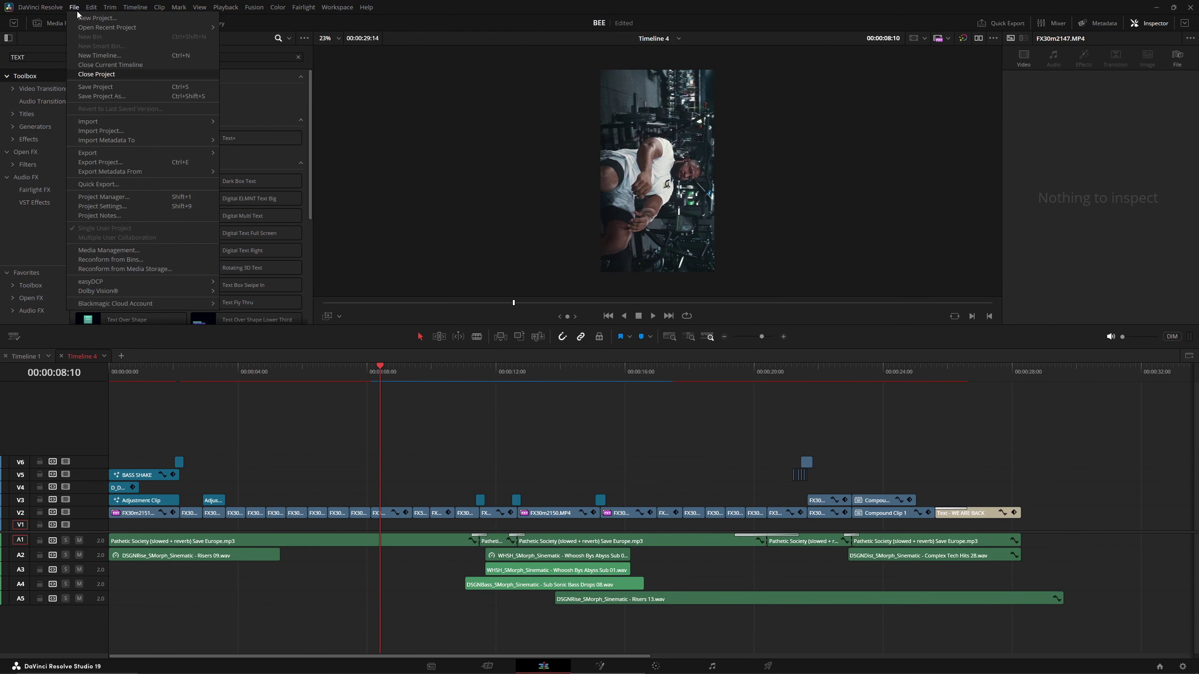
click(105, 55)
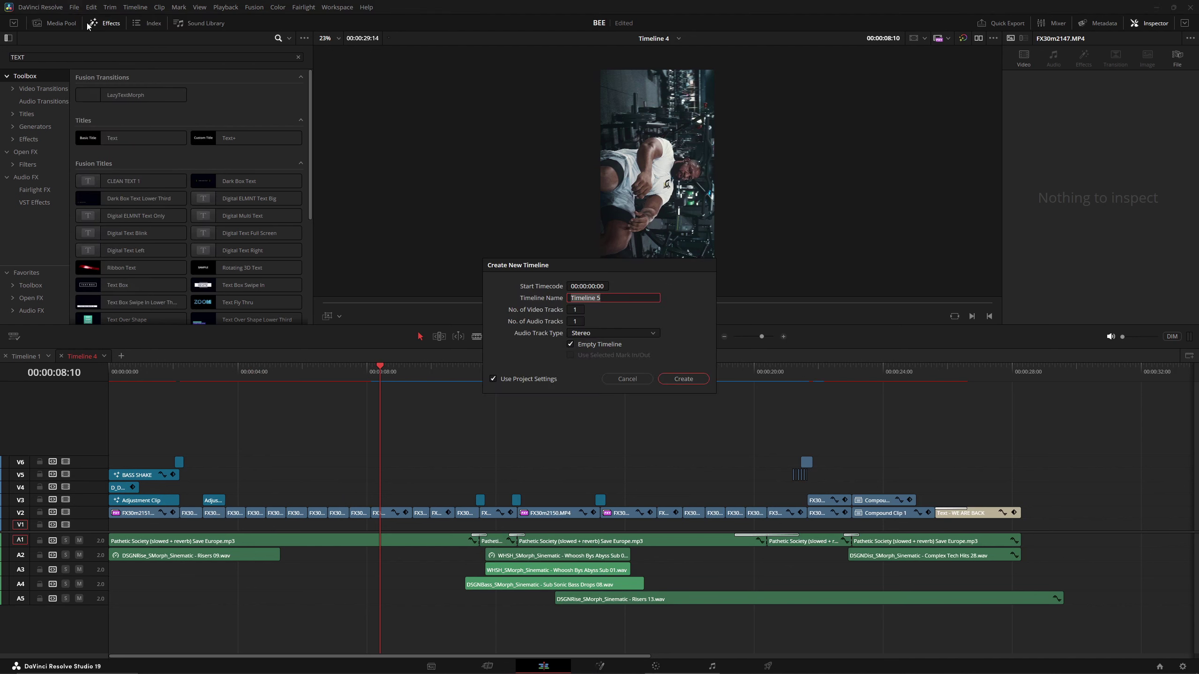
click(493, 379)
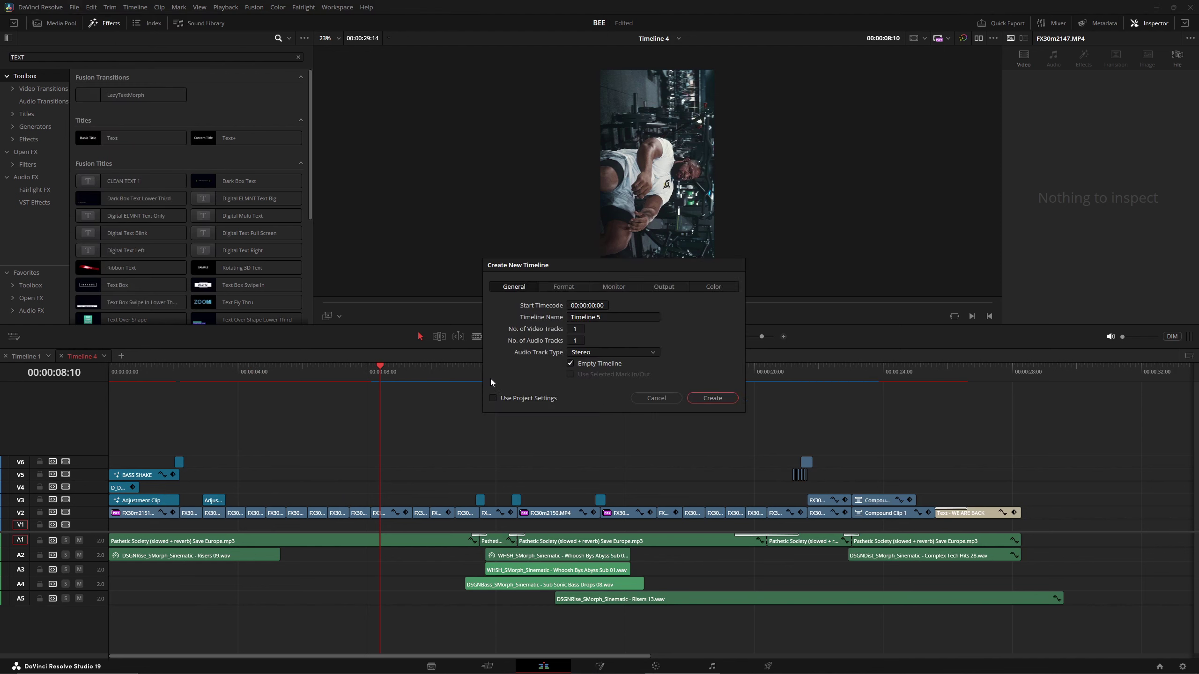
click(555, 290)
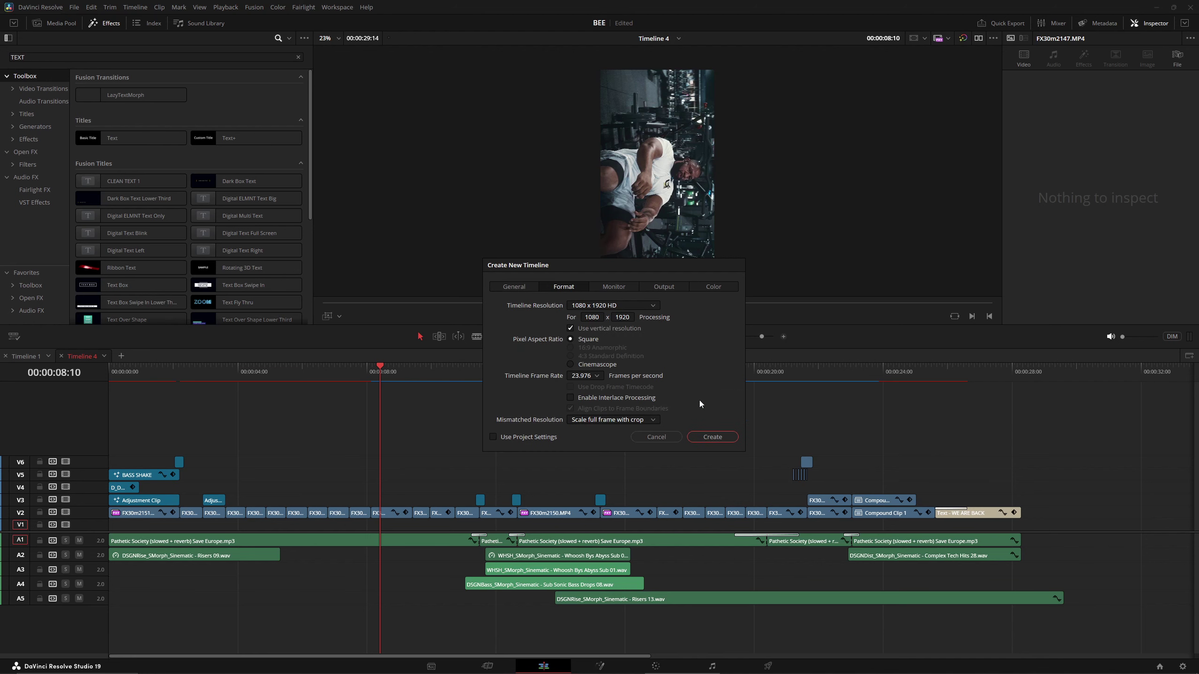
click(662, 436)
Step: Move the playhead of Timeline 4 to 00:00:02:08 and disable video tracks V3 to V6
click(236, 370)
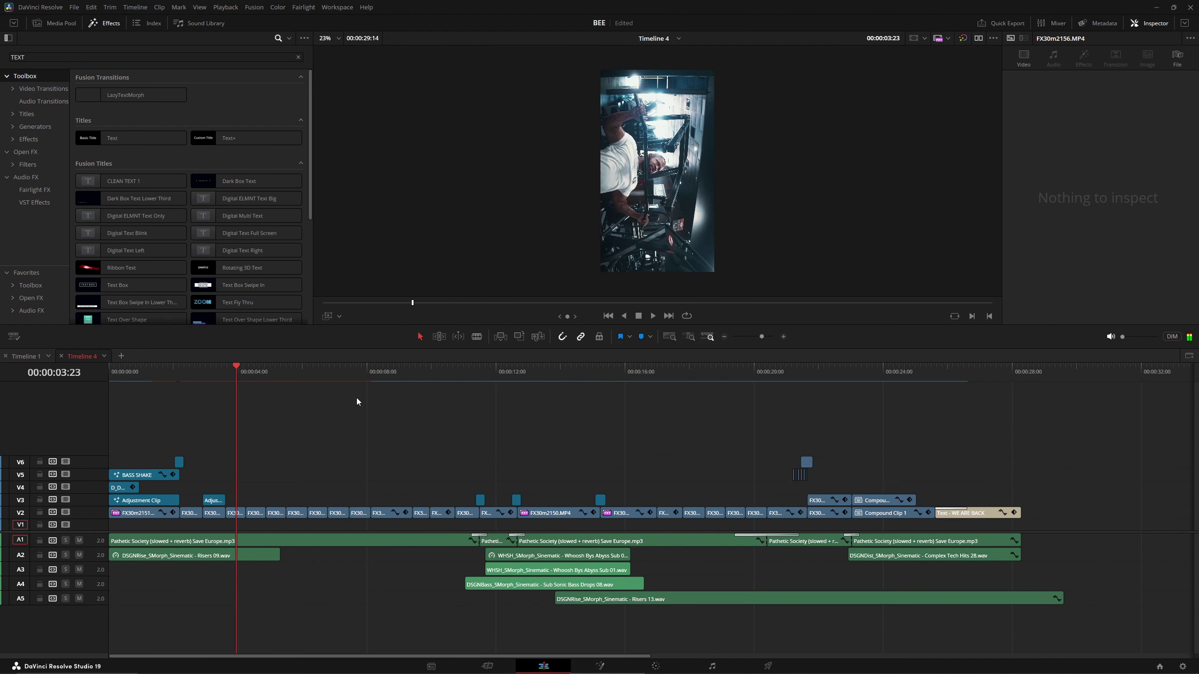
click(183, 372)
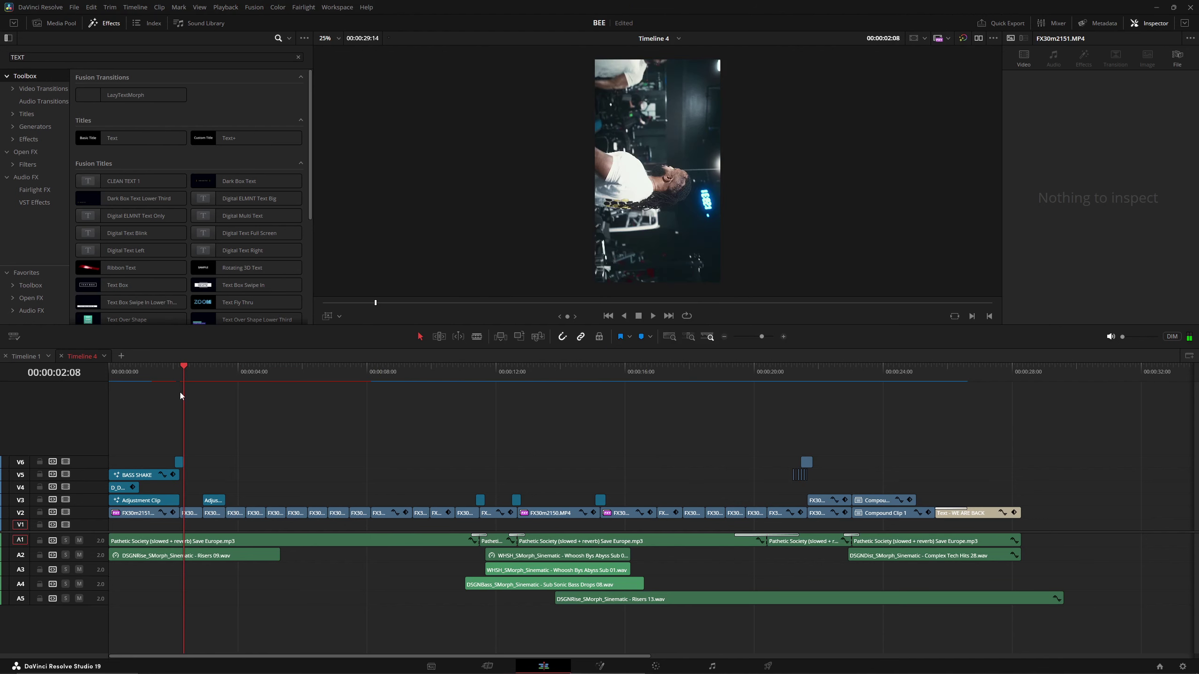
click(66, 500)
click(66, 487)
click(66, 474)
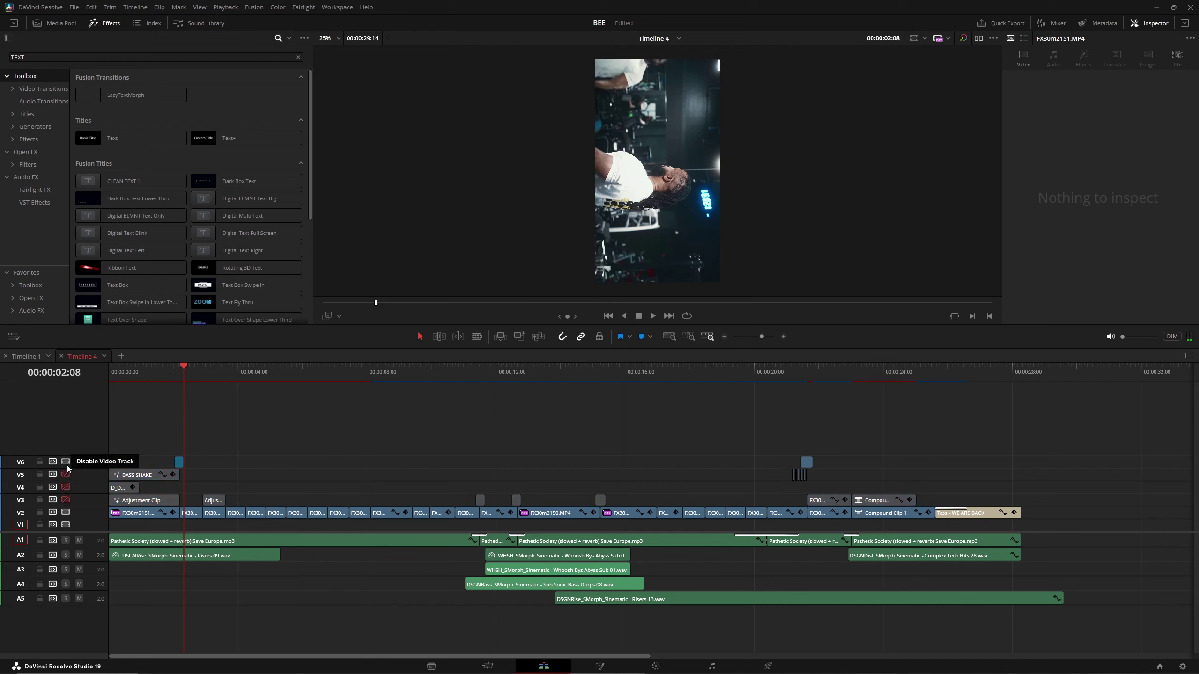
click(67, 462)
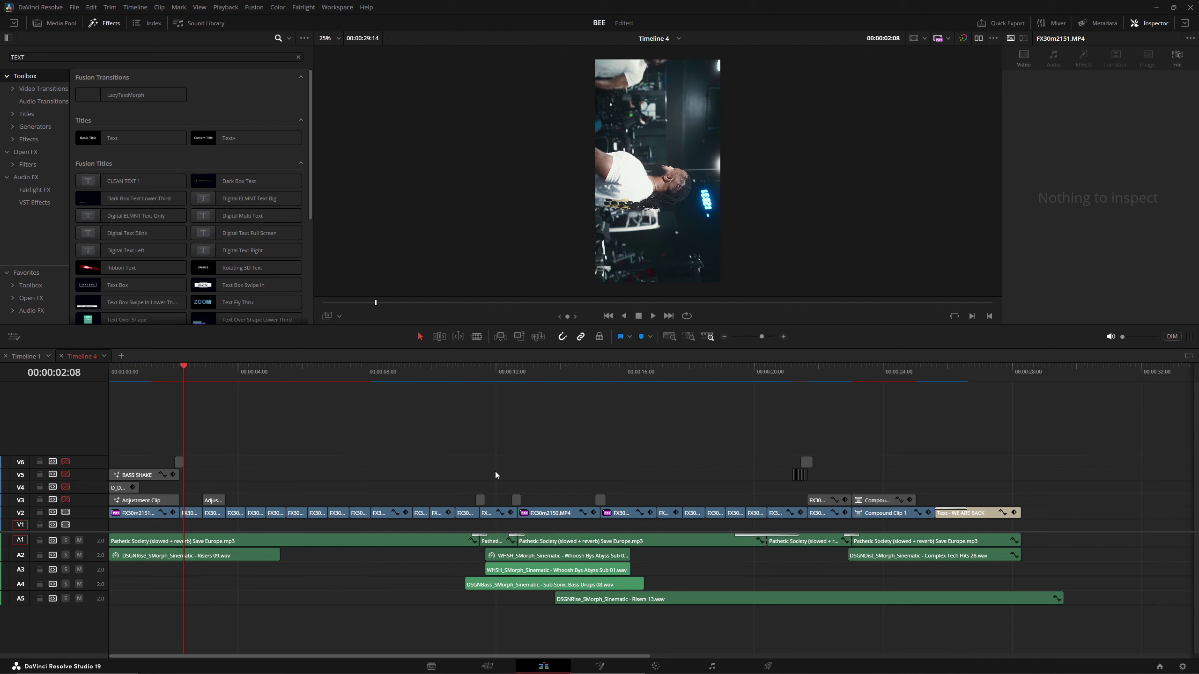
Step: Re-enable video tracks V3 to V6 and scrub the opening of Timeline 4 to 00:00:04:21
drag(217, 372, 239, 372)
click(66, 462)
click(66, 474)
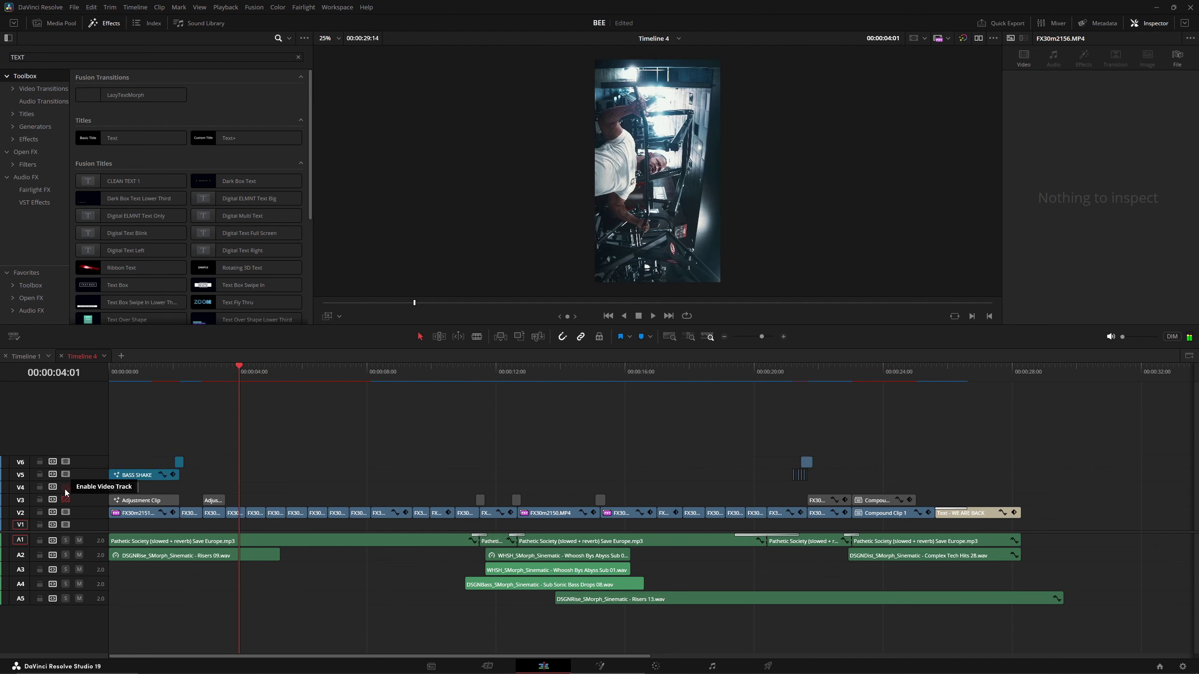
click(66, 487)
click(66, 500)
drag(128, 378, 265, 440)
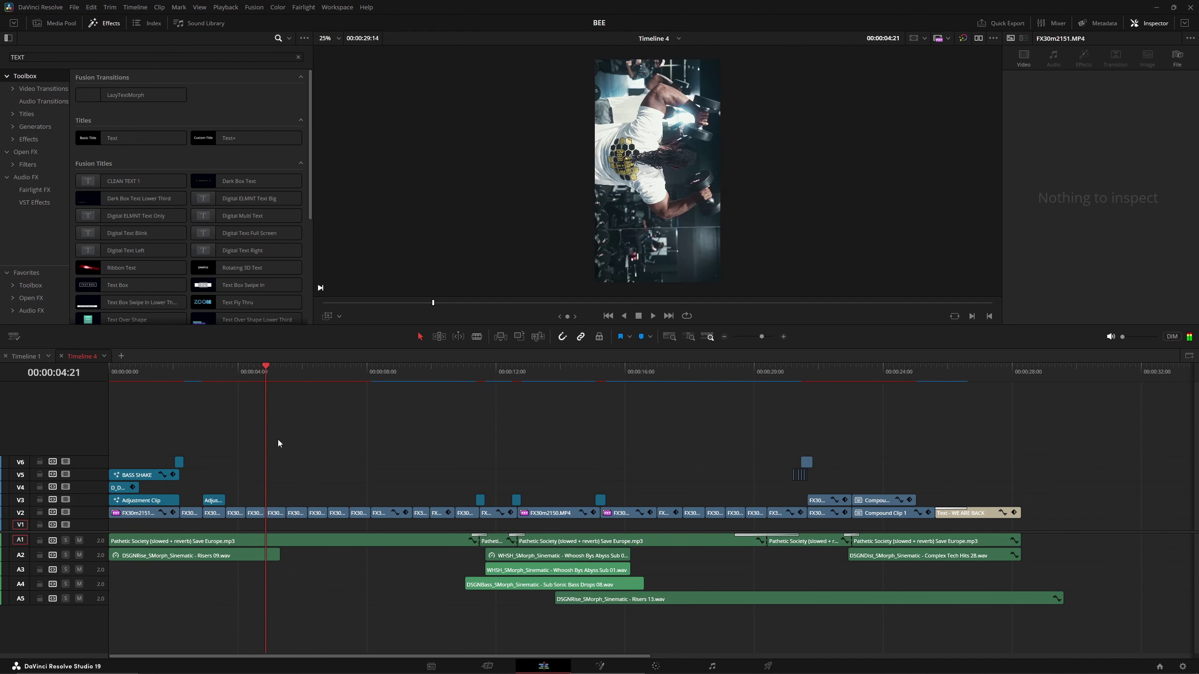
Step: Review the transform values of the V2 clip at 00:00:05:03 and copy that clip
click(278, 514)
click(274, 372)
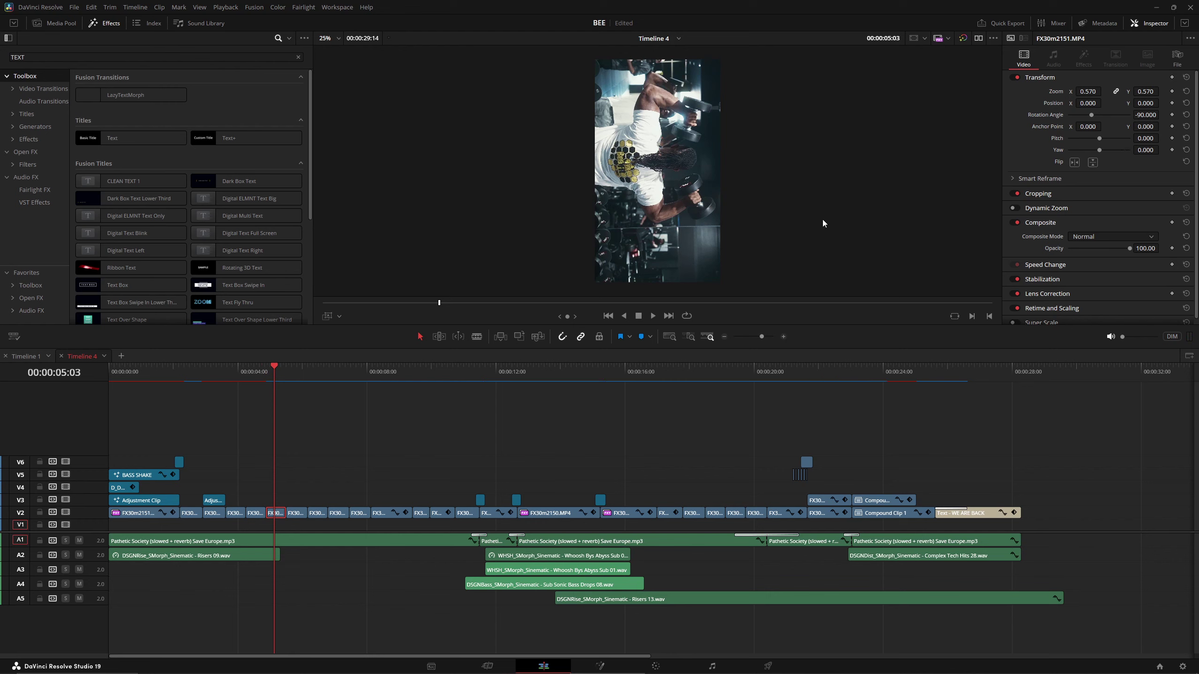
right_click(277, 512)
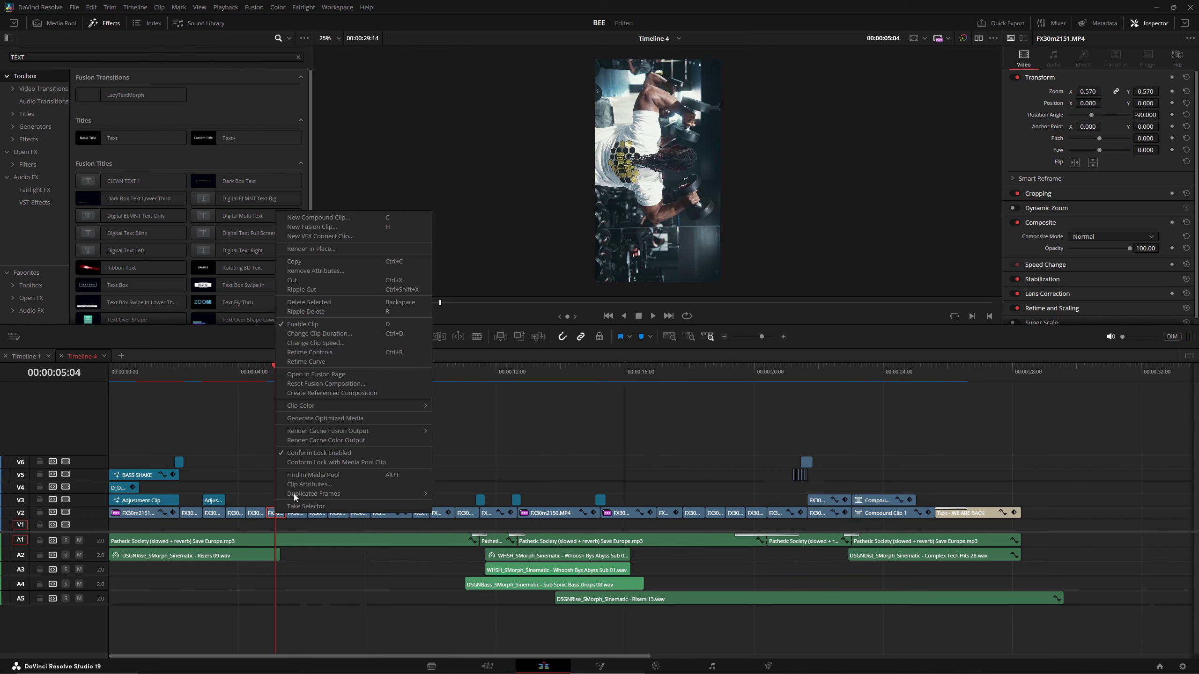
click(317, 260)
Step: Select all V2 clips from the first clip through Compound Clip 1
shift+click(177, 516)
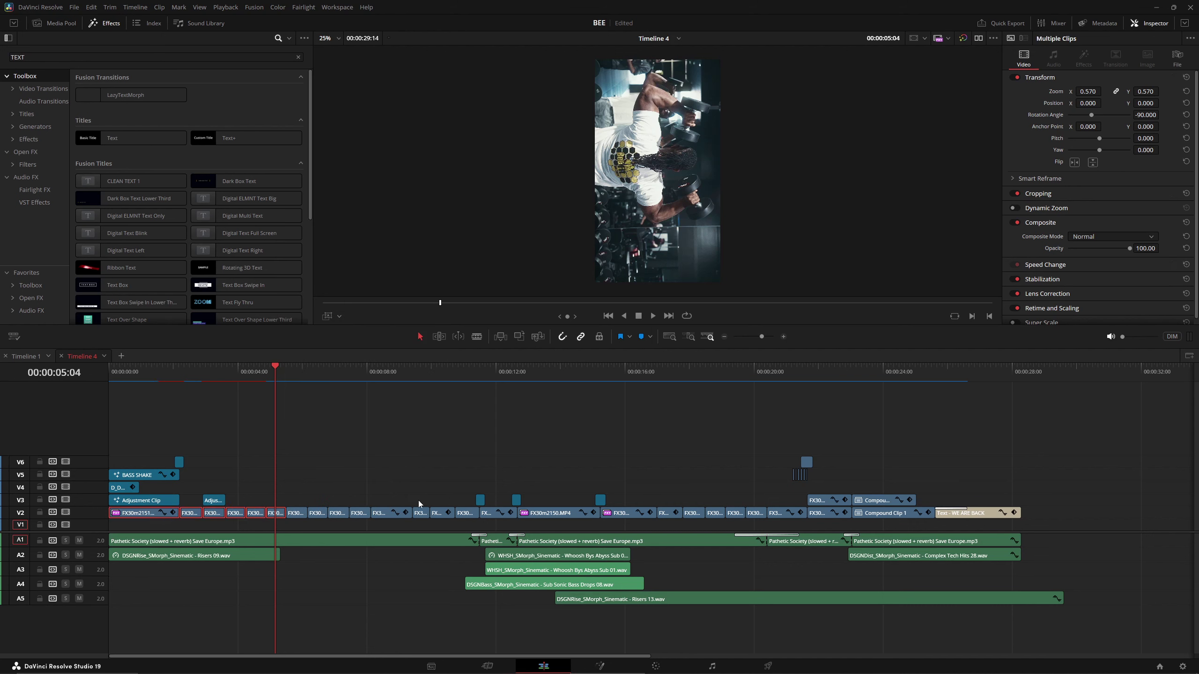
shift+click(891, 519)
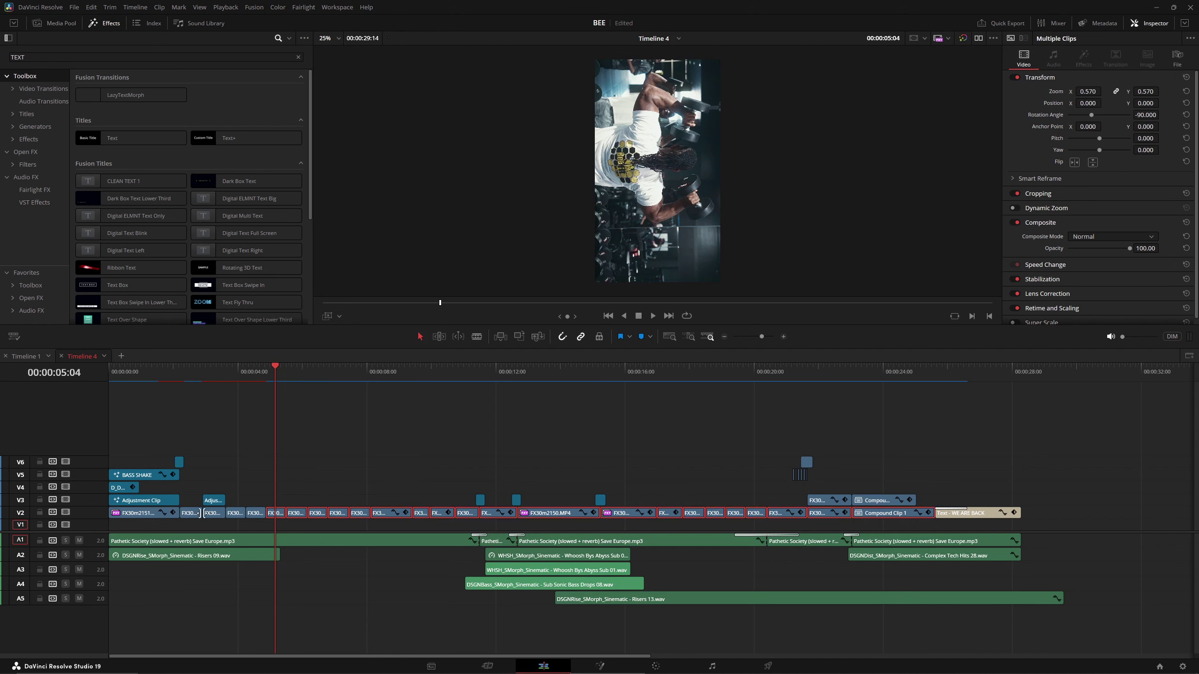
scroll(246, 520, up, 3)
click(173, 431)
scroll(188, 463, down, 3)
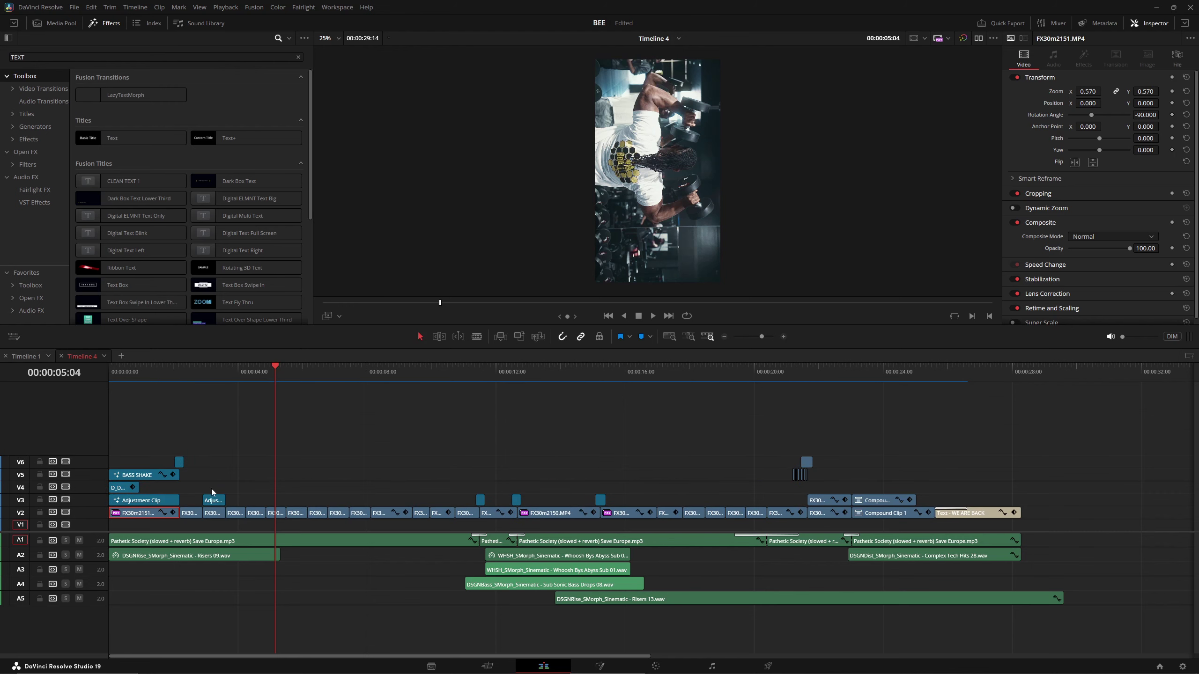
click(883, 517)
shift+click(158, 516)
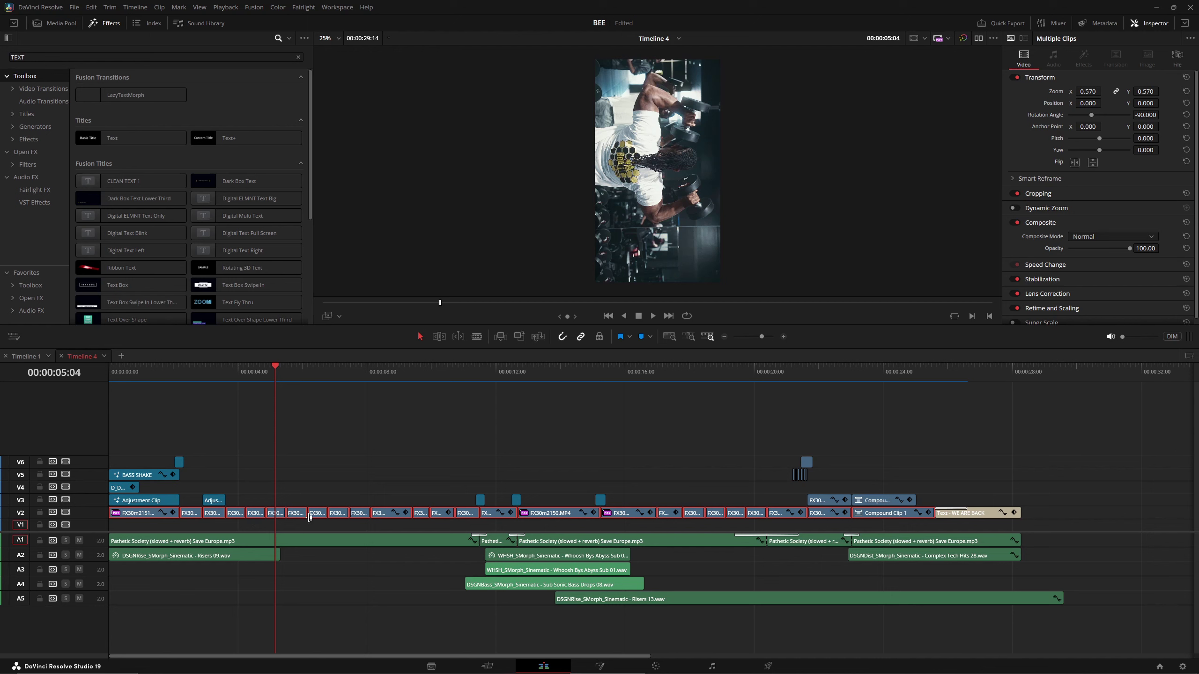
Step: Open Paste Attributes for the selected V2 clips, review the available video attributes and cancel
right_click(366, 515)
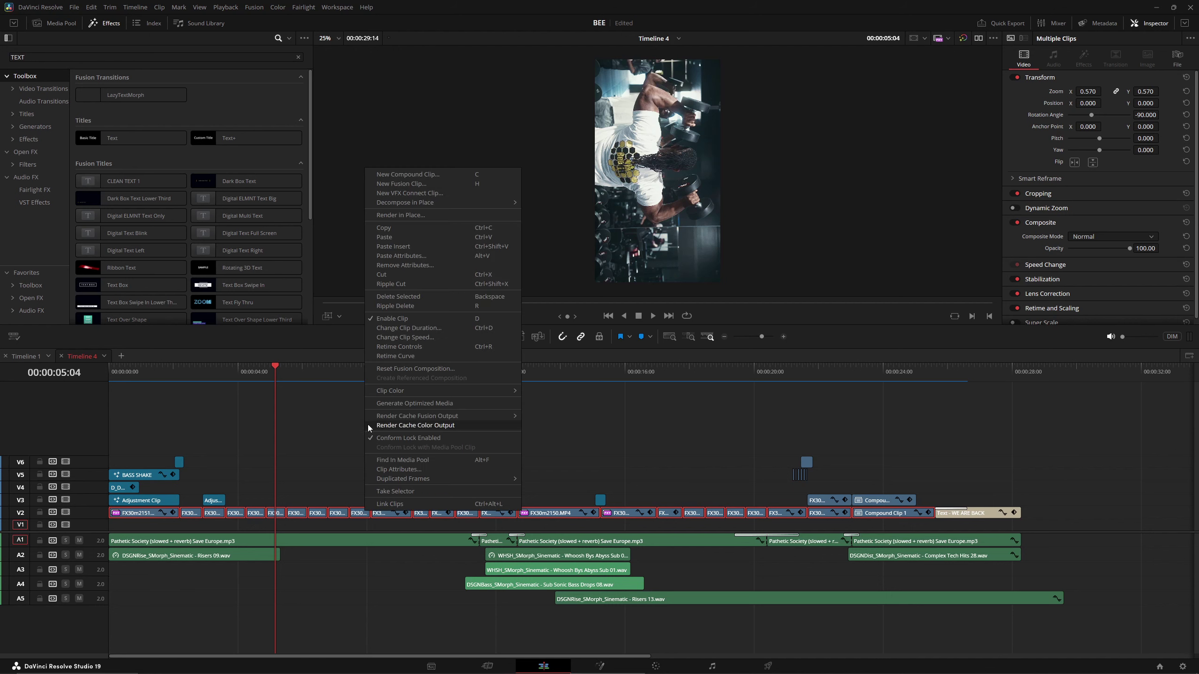
click(407, 246)
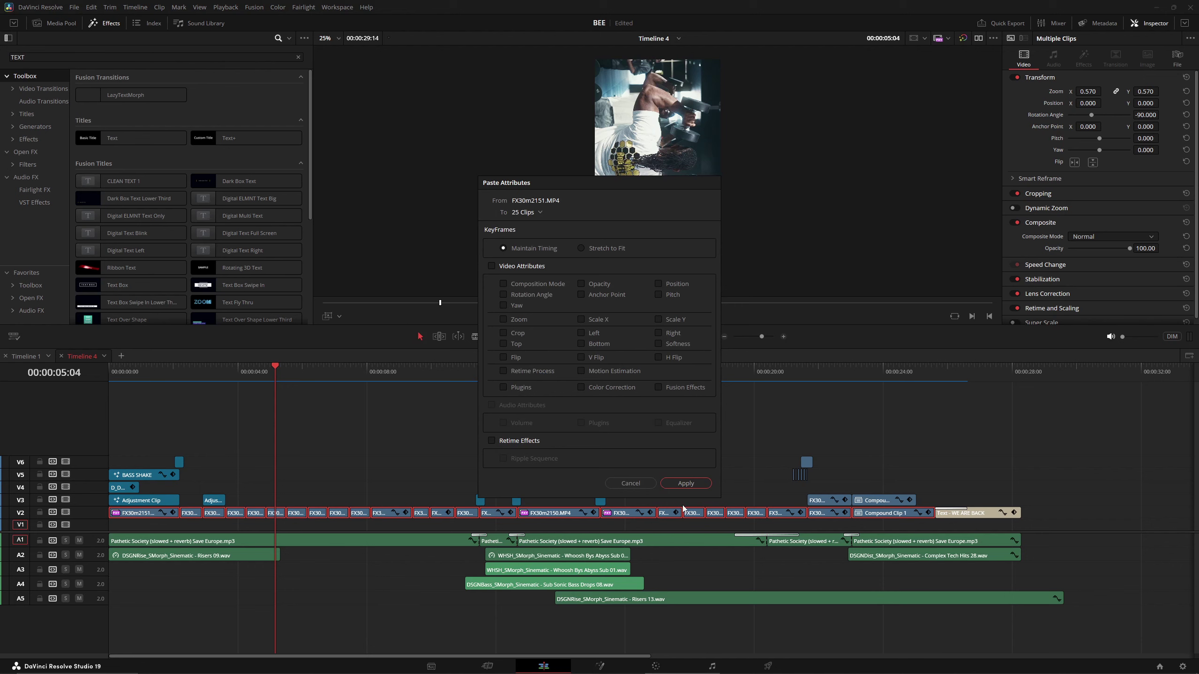
click(640, 486)
Step: Check Timeline 4 at 00:00:20:21 and reopen Timeline 1 with its playhead at 00:00:13:20
key(space)
click(780, 380)
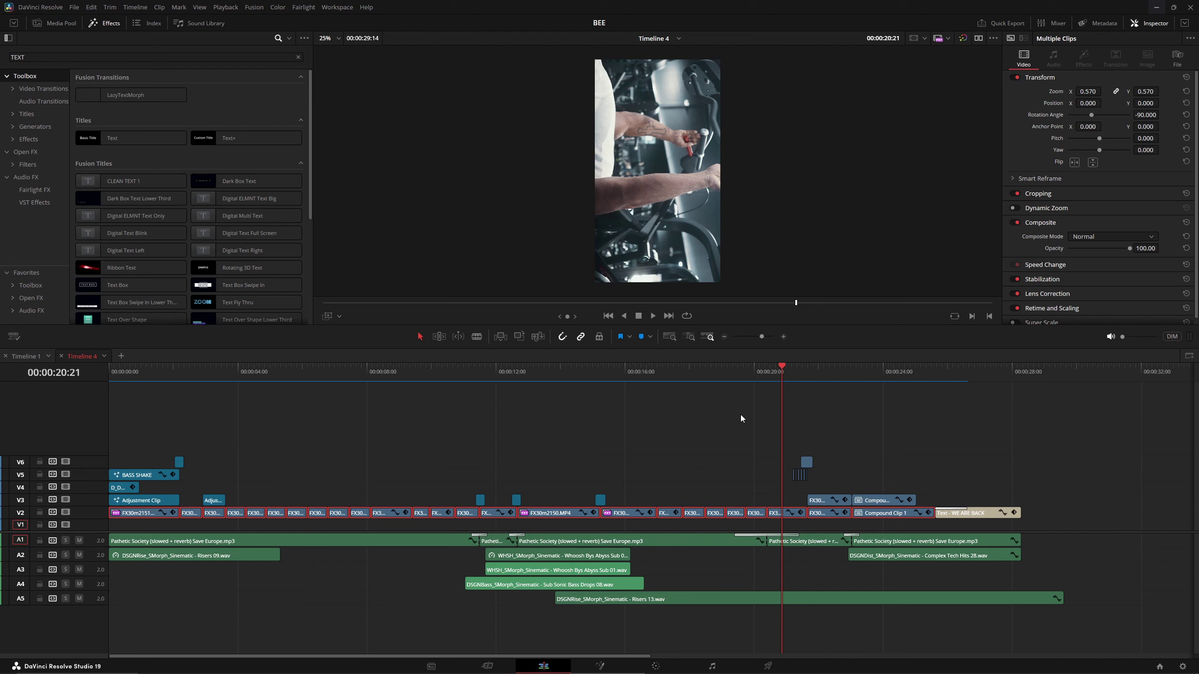
click(25, 356)
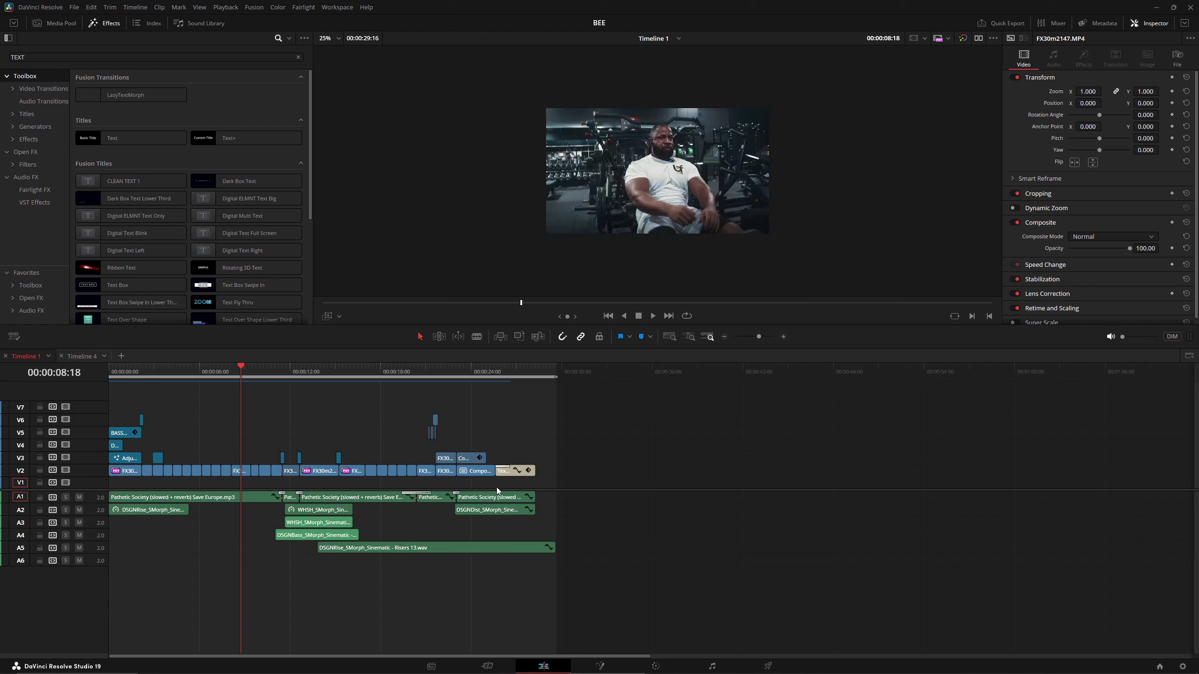
click(316, 367)
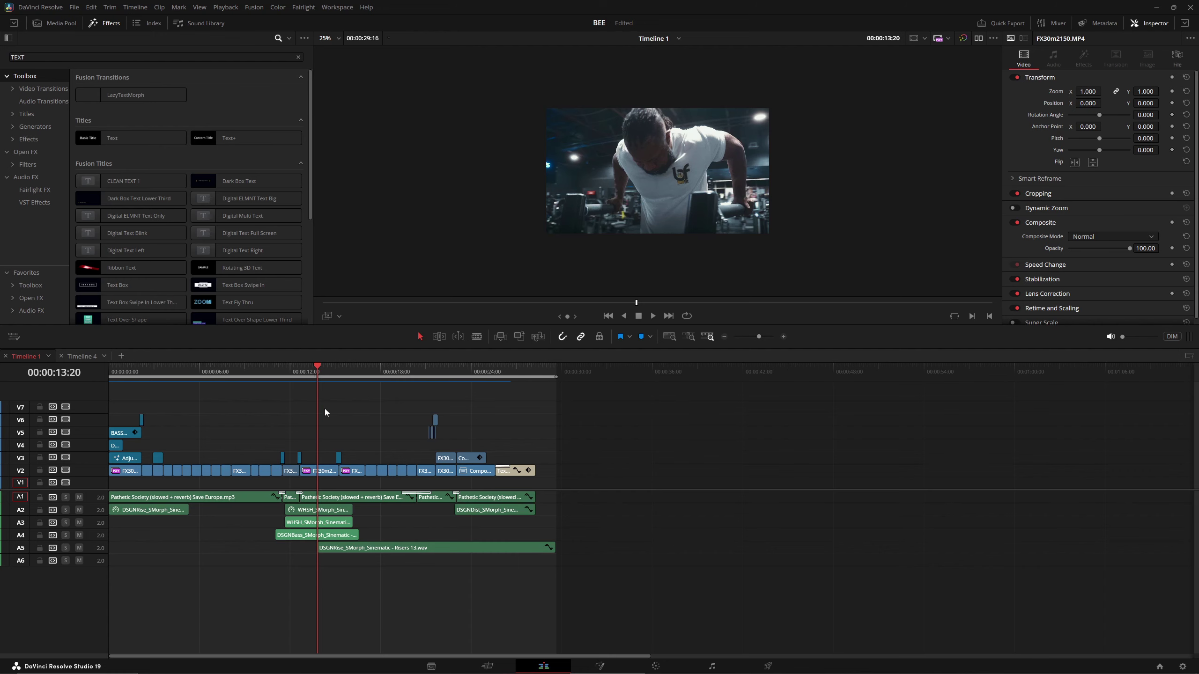
scroll(401, 461, up, 3)
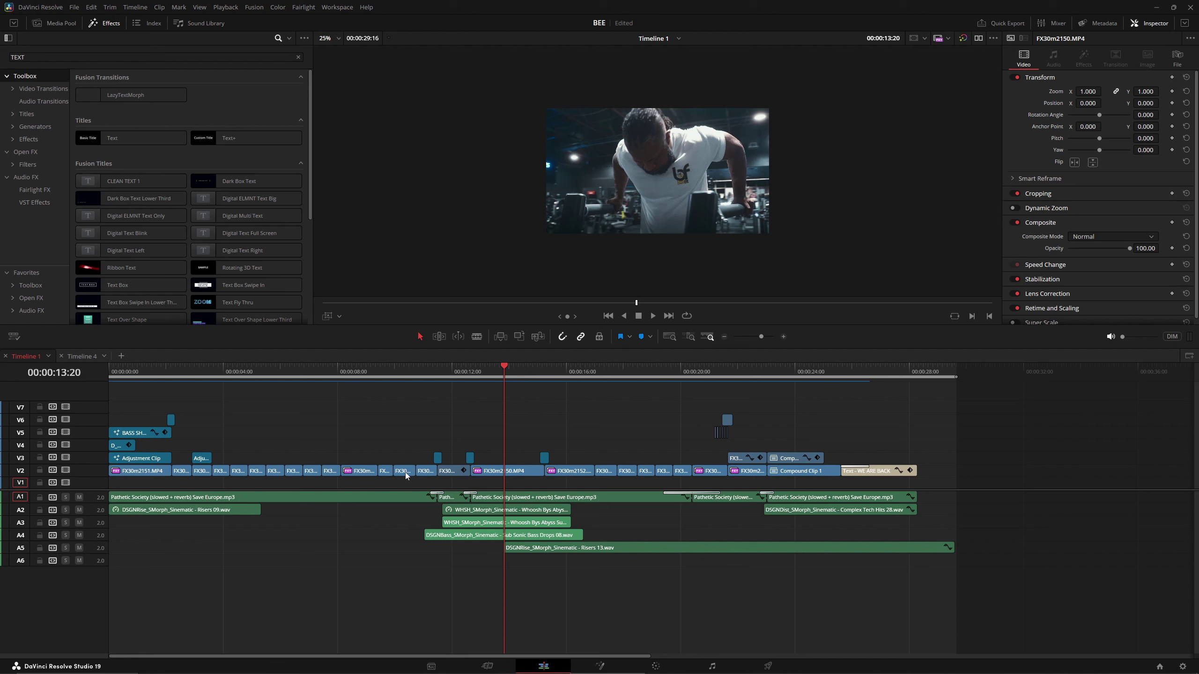